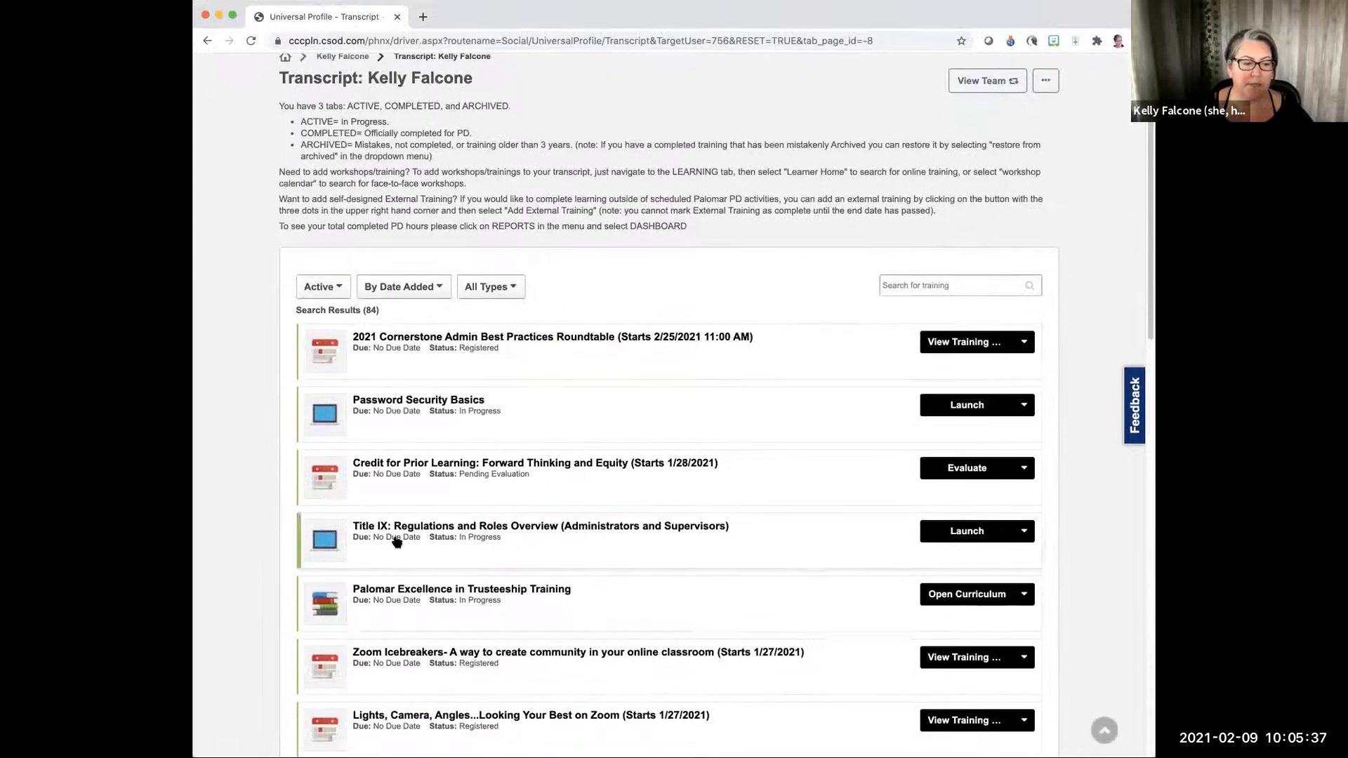
Open the Palomar Excellence in Trusteeship Training curriculum from the transcript and display its list of trainings.
left_click(448, 592)
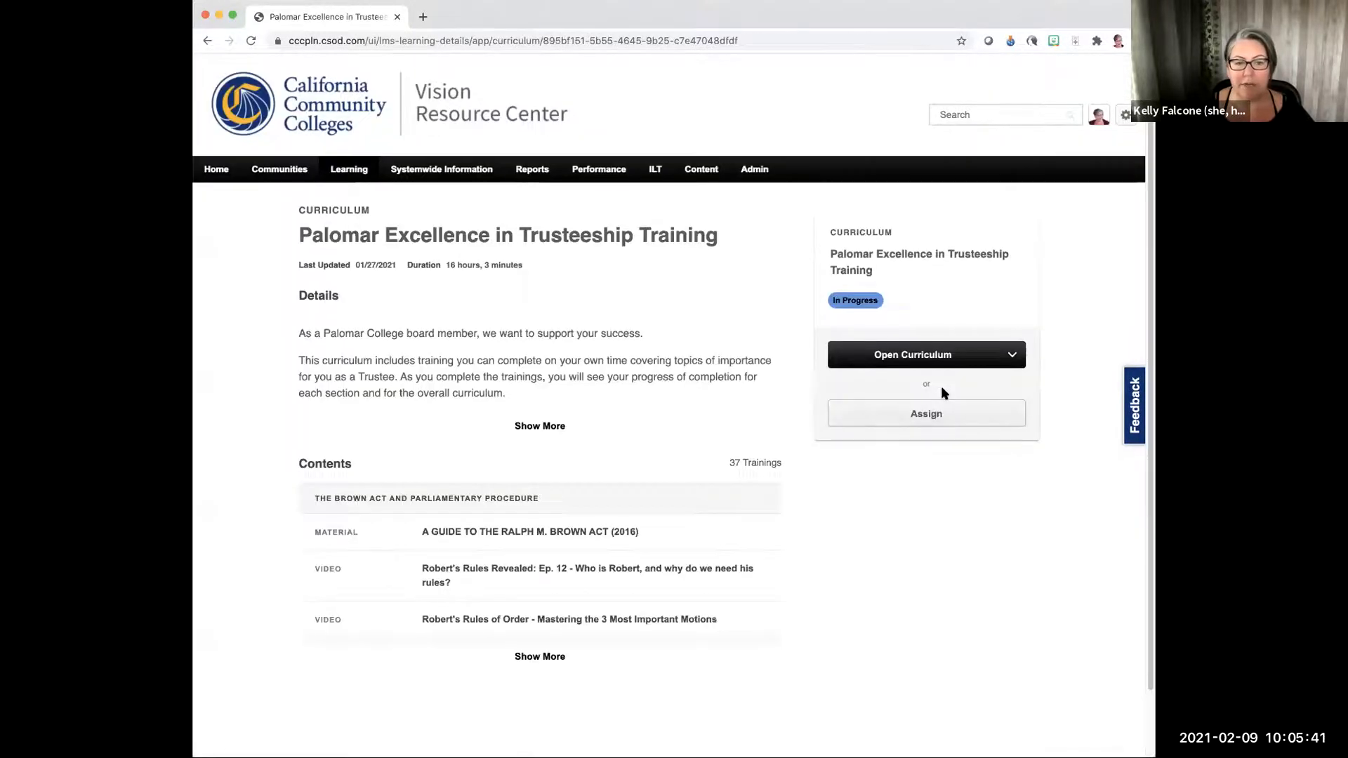
left_click(913, 355)
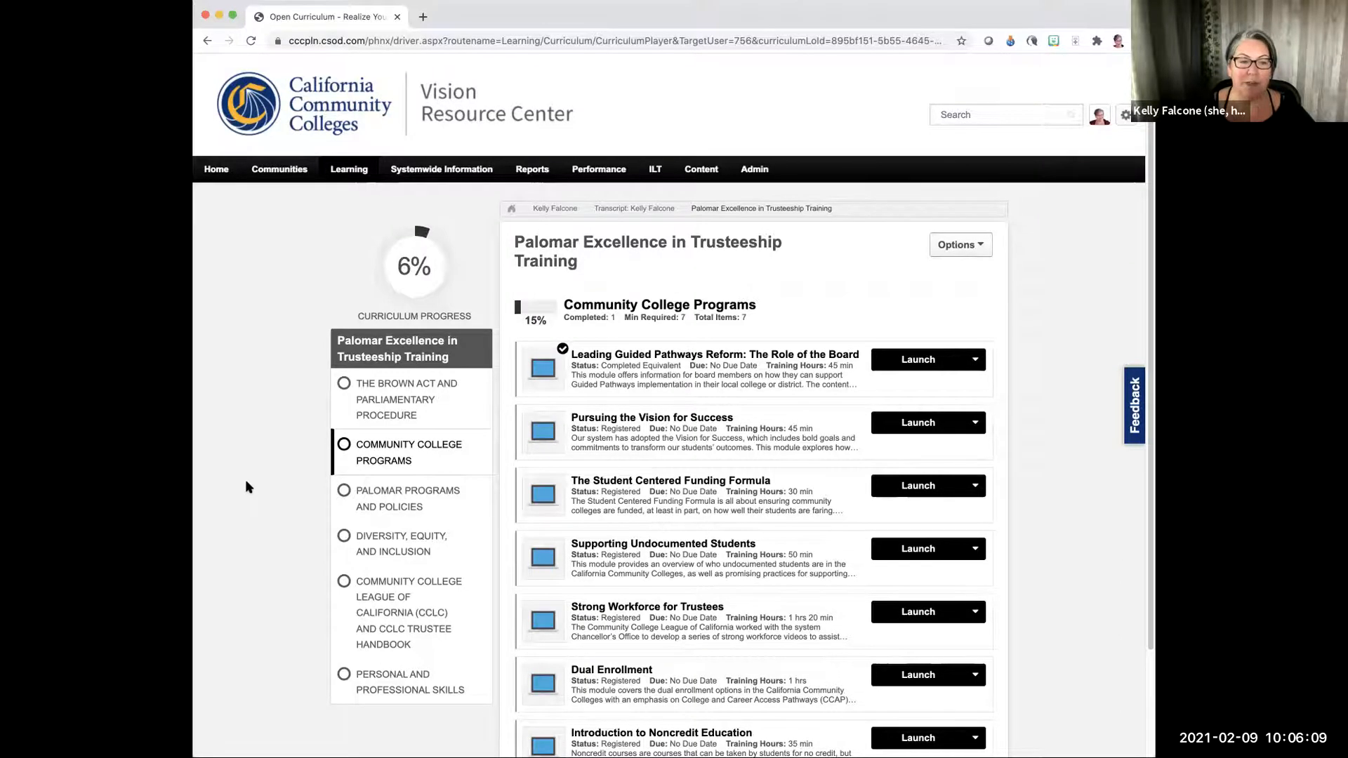
scroll(246, 487, "down", 2)
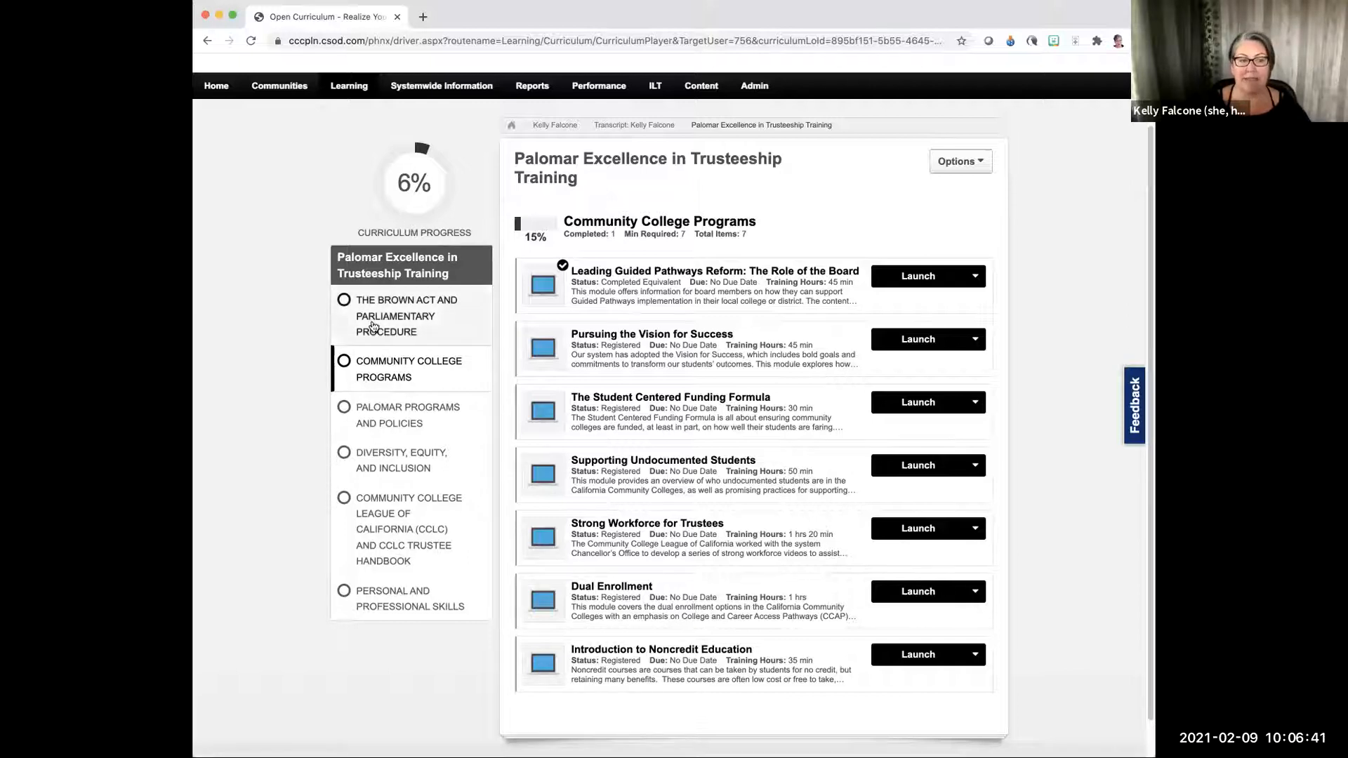
Look through every section of the curriculum in order, from The Brown Act and Parliamentary Procedure to Personal and Professional Skills.
left_click(377, 305)
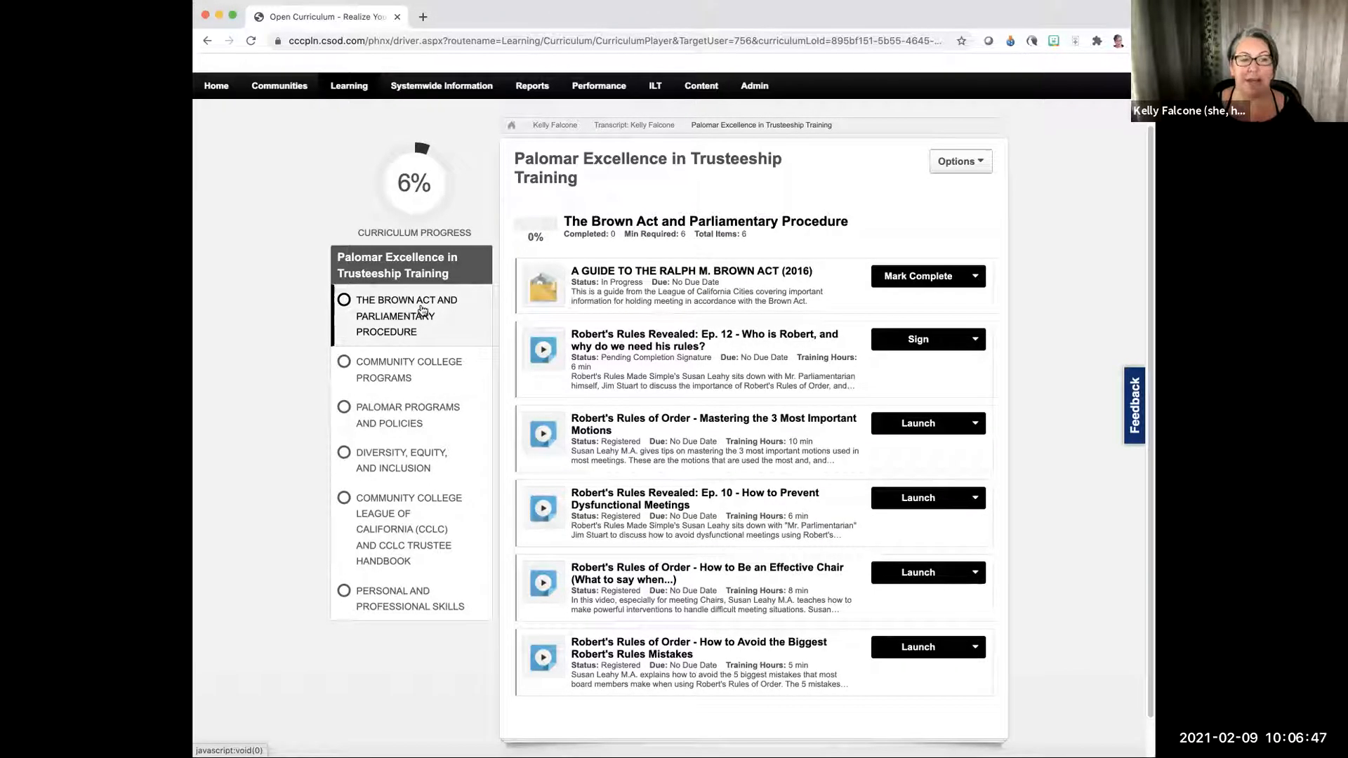
left_click(405, 379)
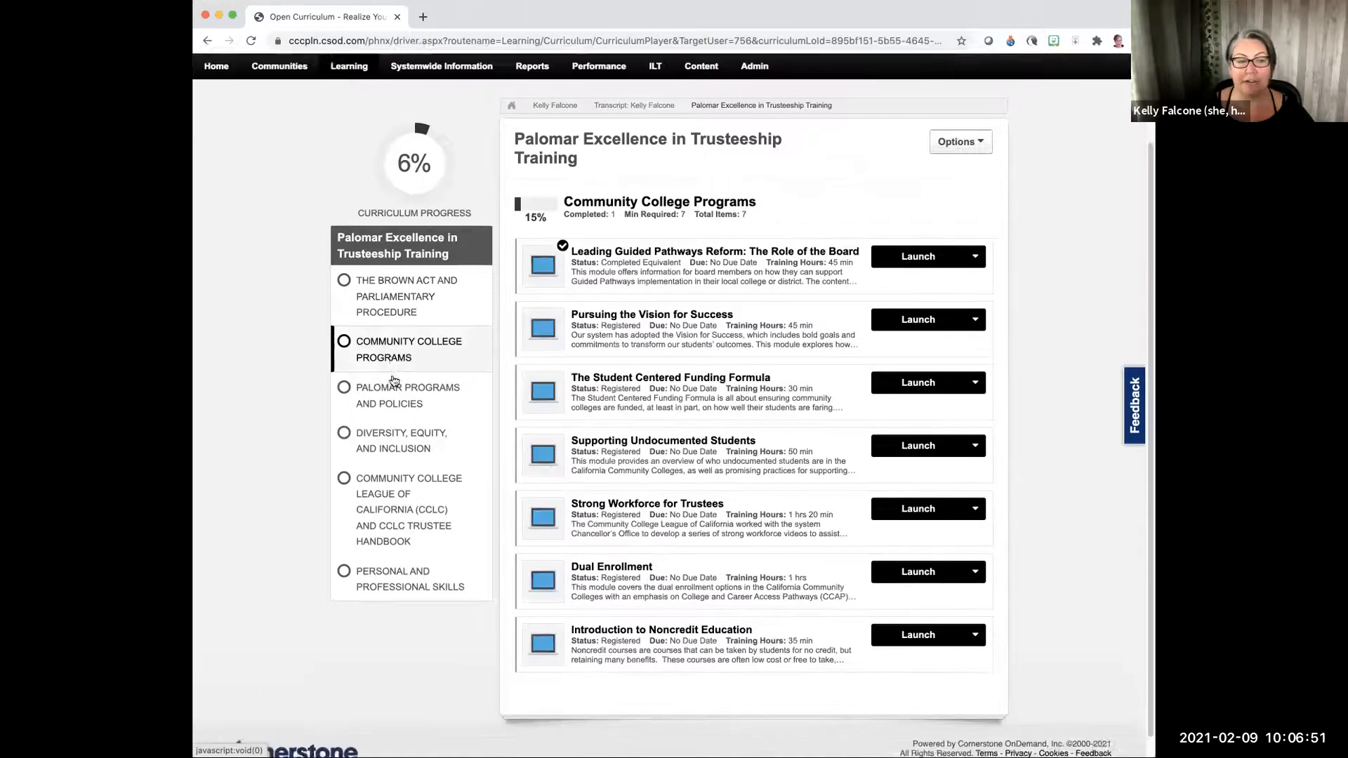
left_click(383, 387)
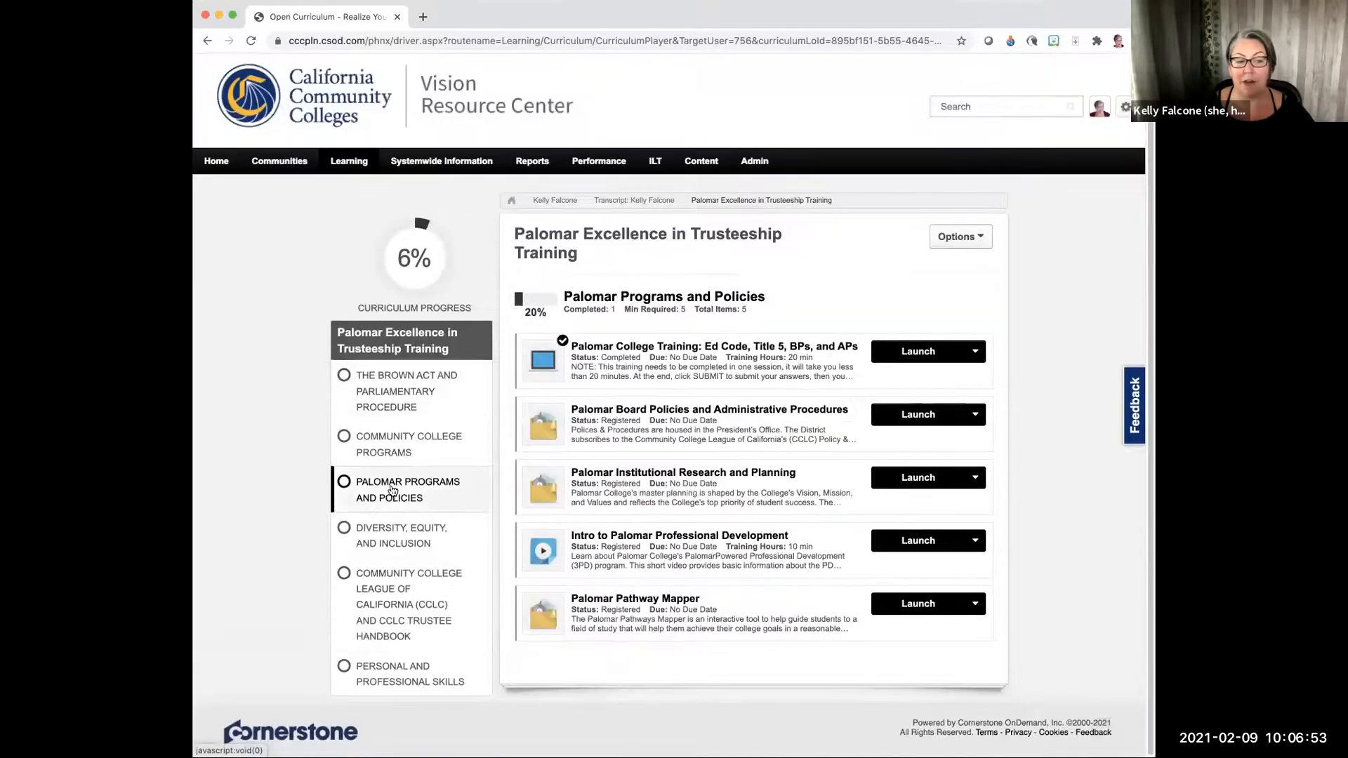
left_click(372, 541)
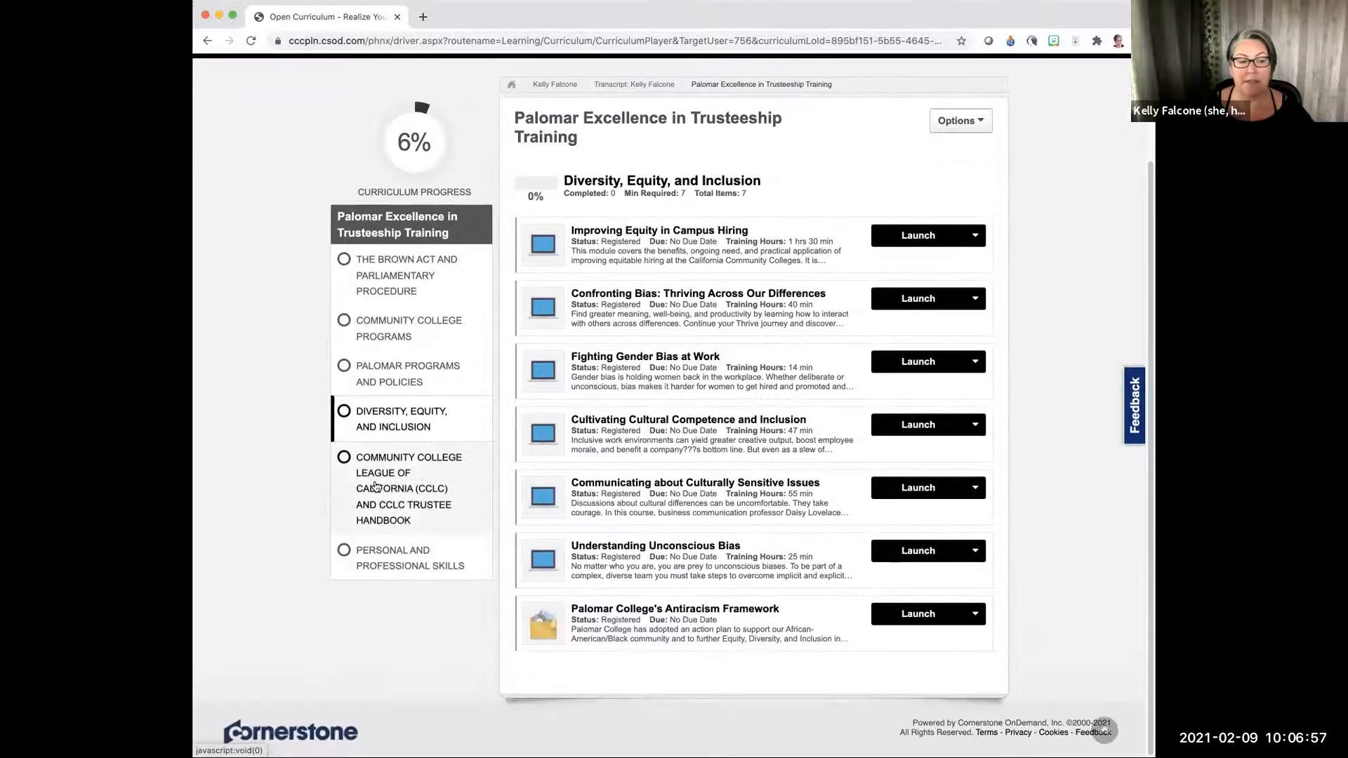
left_click(378, 487)
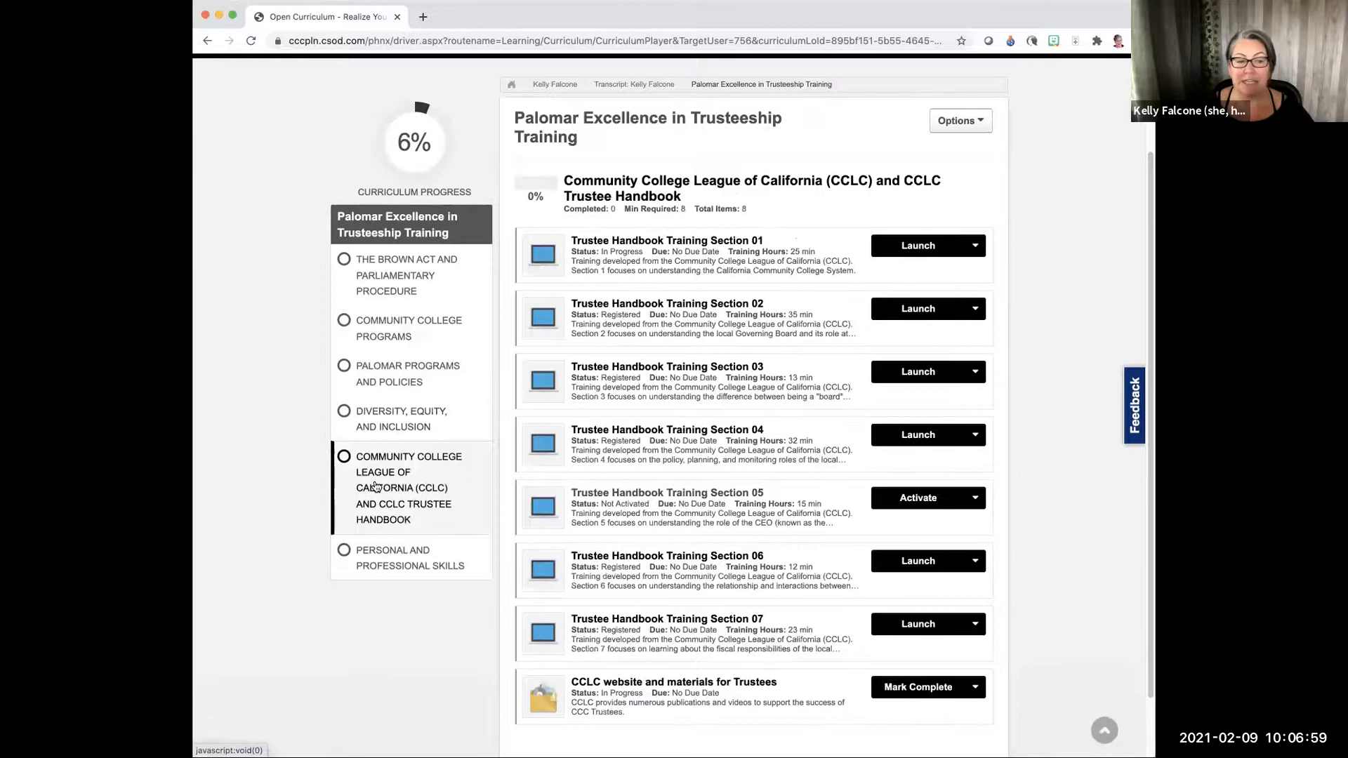
scroll(390, 534, "down", 2)
left_click(397, 553)
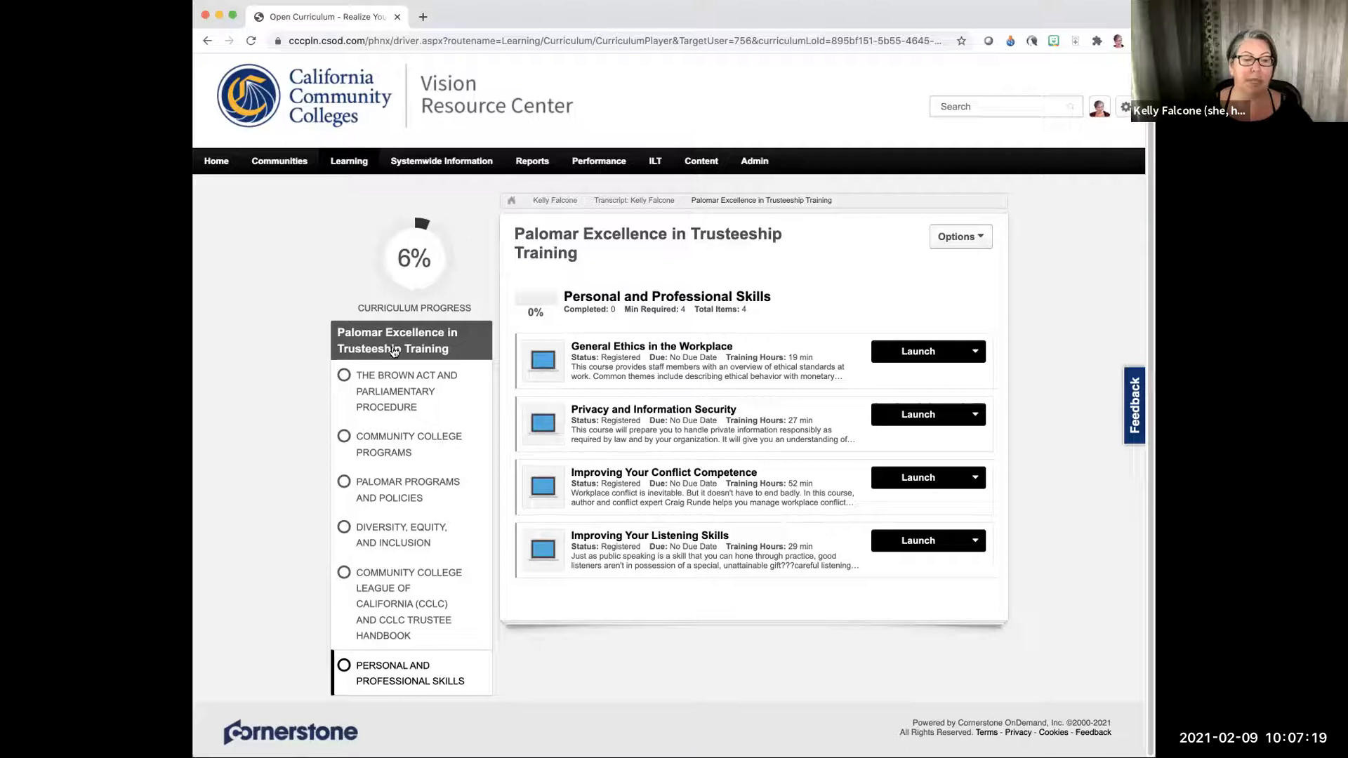
Return to The Brown Act and Parliamentary Procedure and launch the video "Robert's Rules of Order - Mastering the 3 Most Important Motions".
left_click(374, 393)
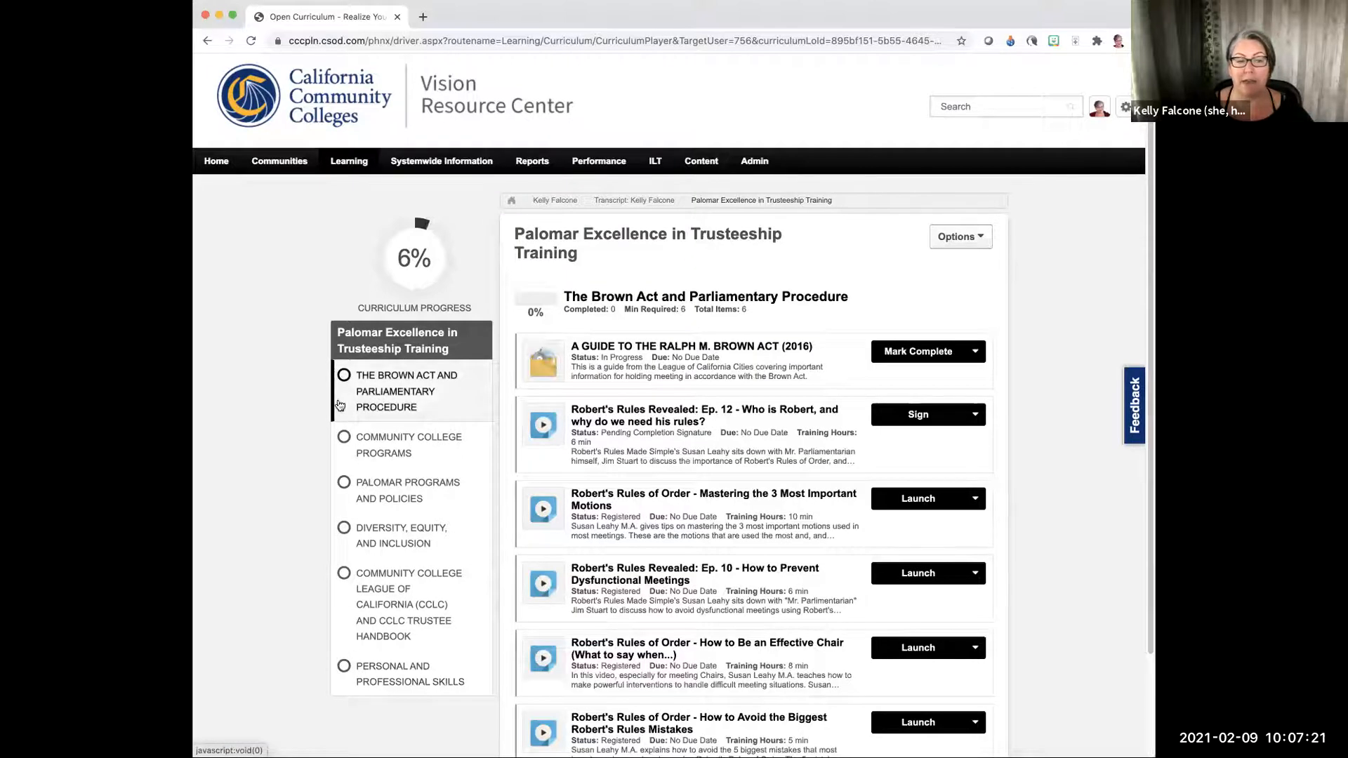
scroll(325, 425, "down", 3)
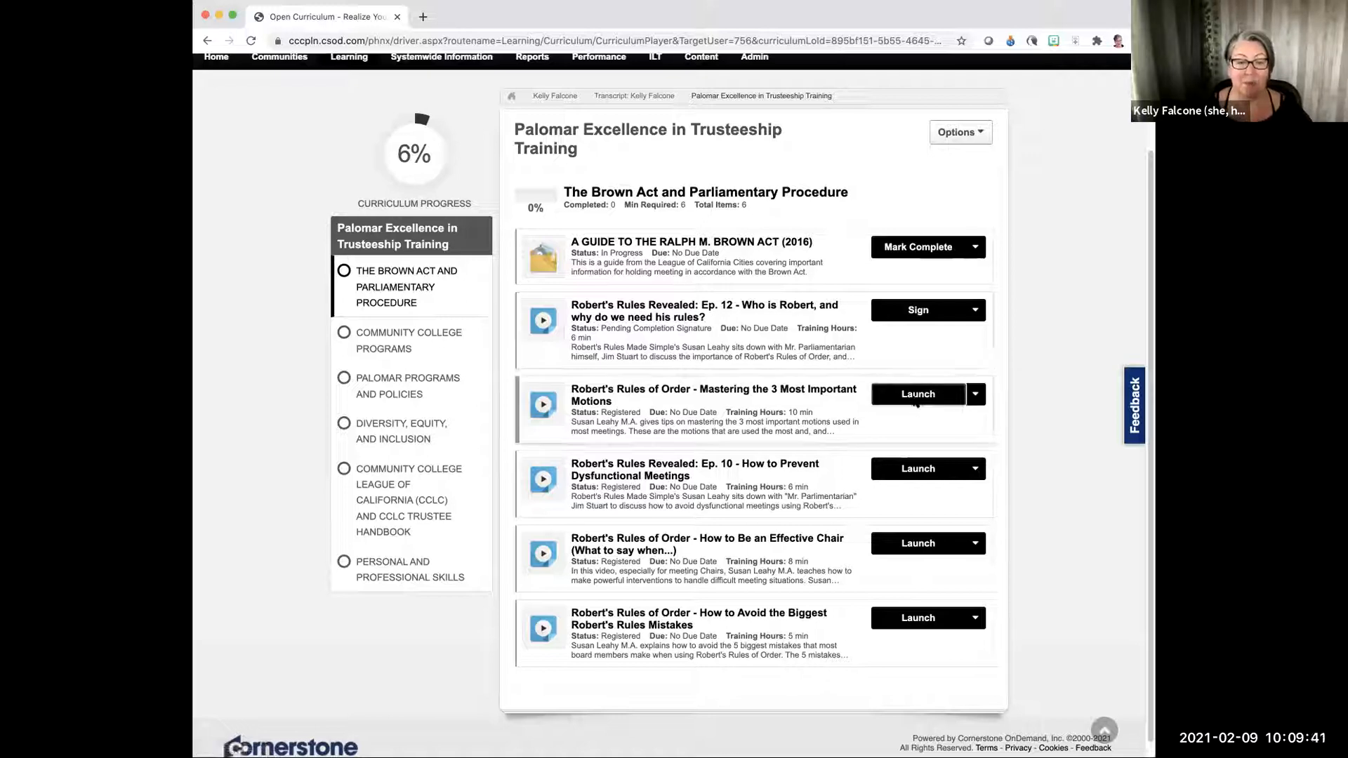
left_click(916, 394)
scroll(773, 492, "down", 1)
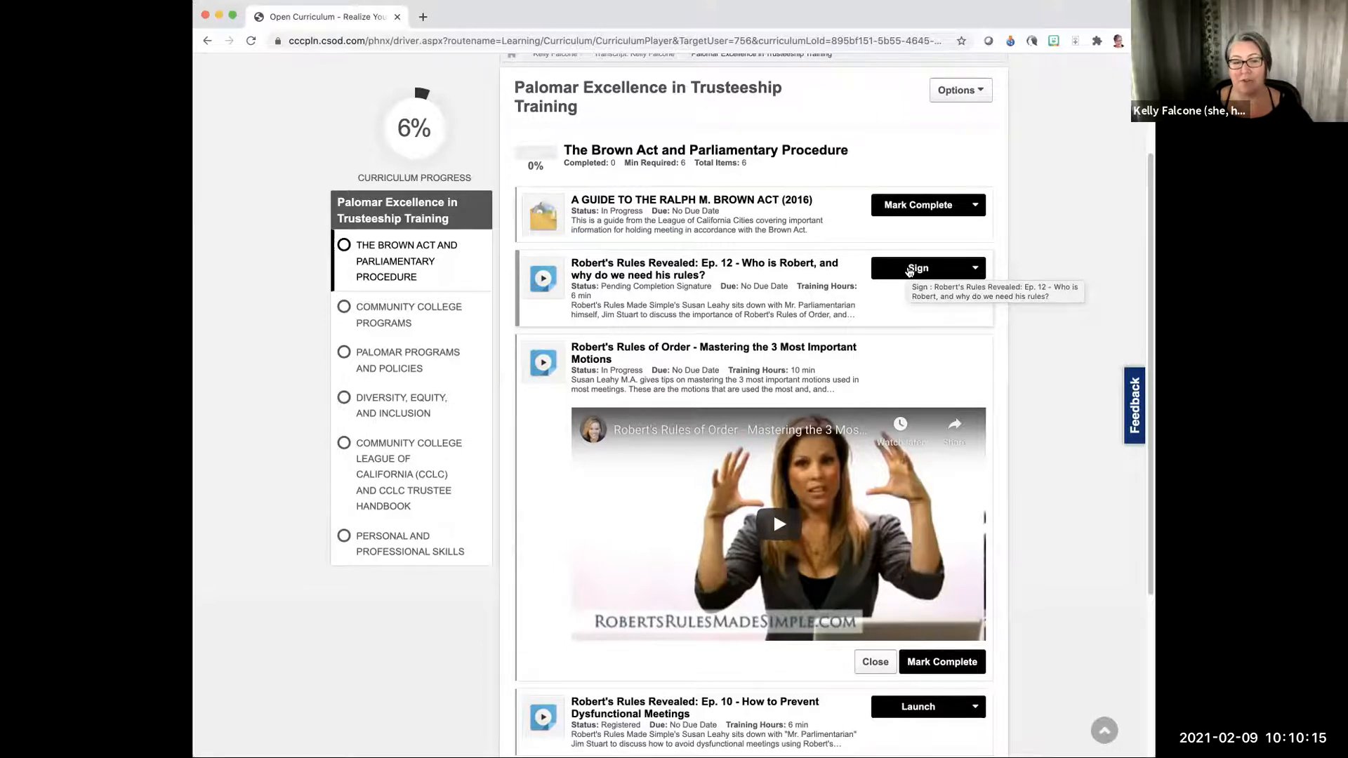
Examine the completion option under the embedded Mastering the 3 Most Important Motions video and close the video without marking it complete.
scroll(1054, 602, "down", 3)
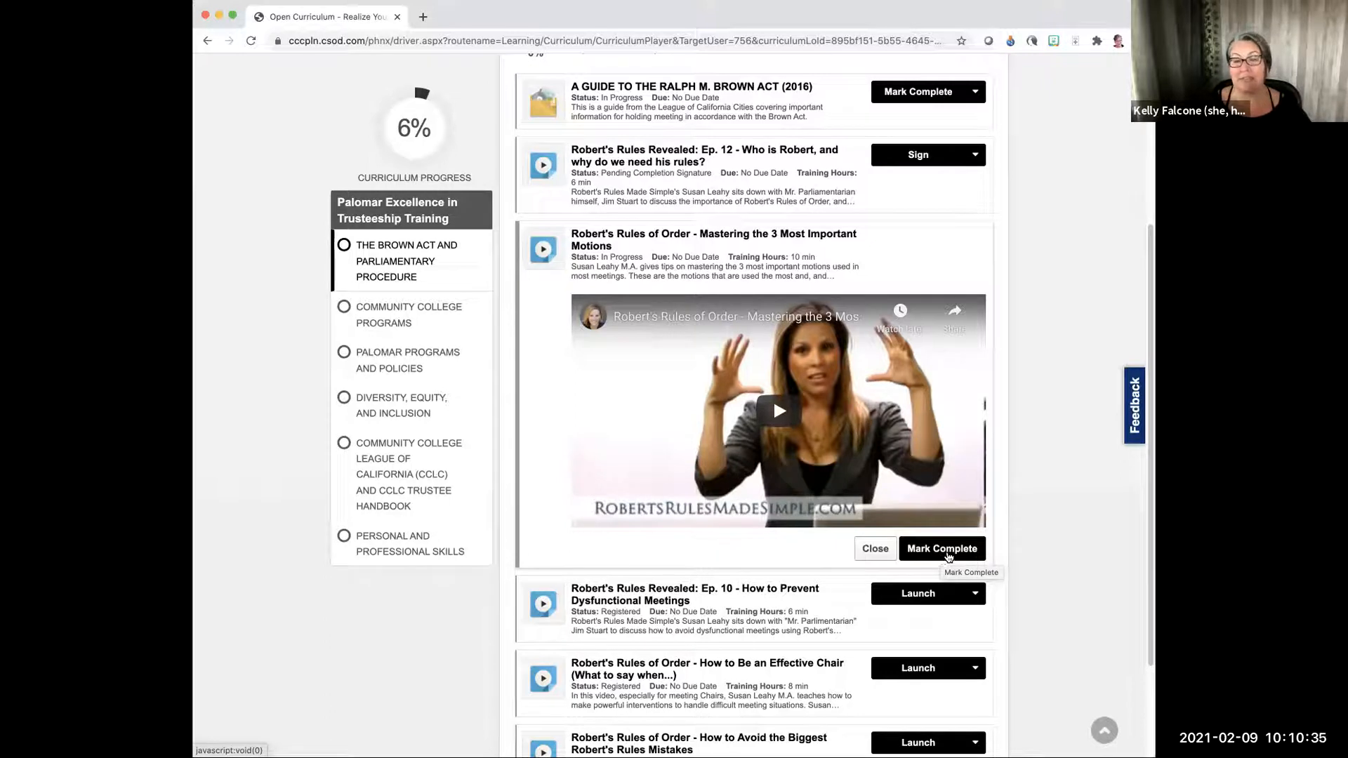
scroll(955, 547, "down", 1)
scroll(956, 545, "up", 2)
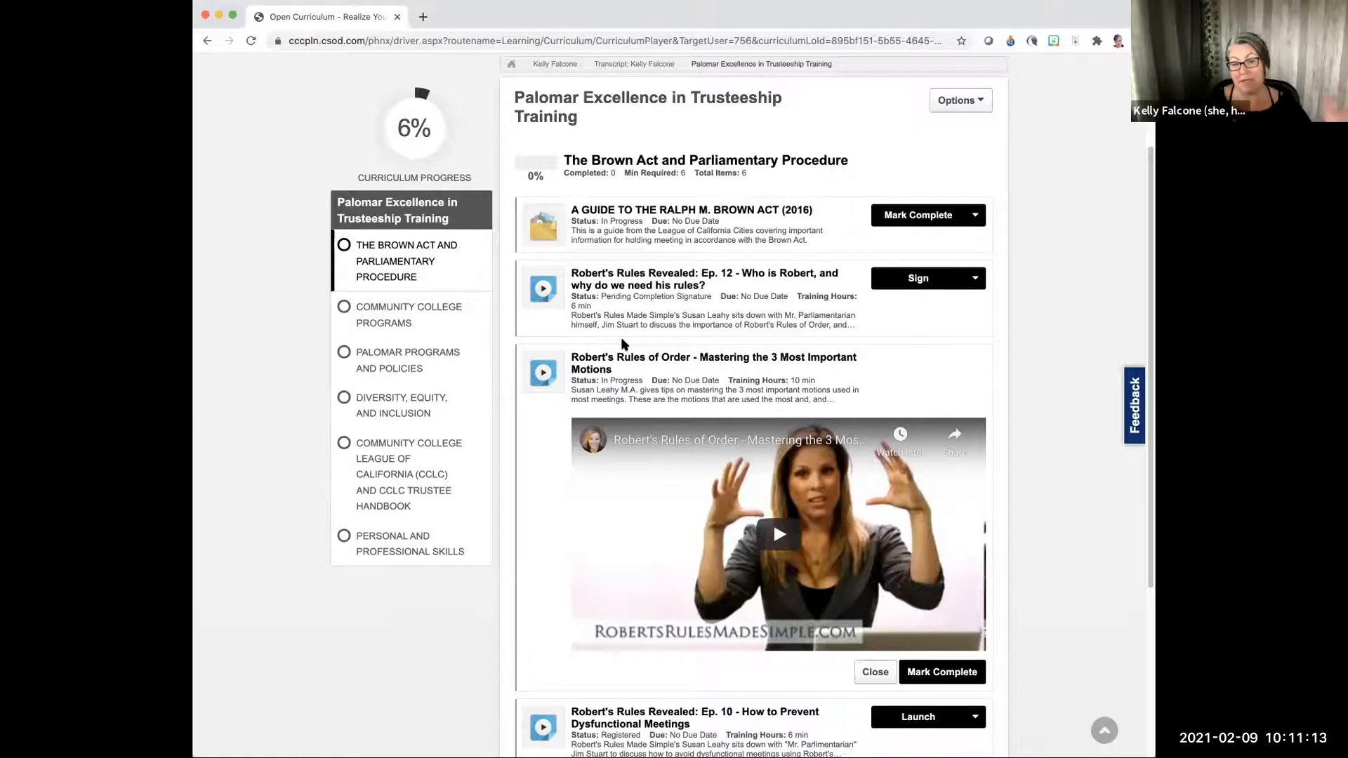
scroll(621, 337, "down", 2)
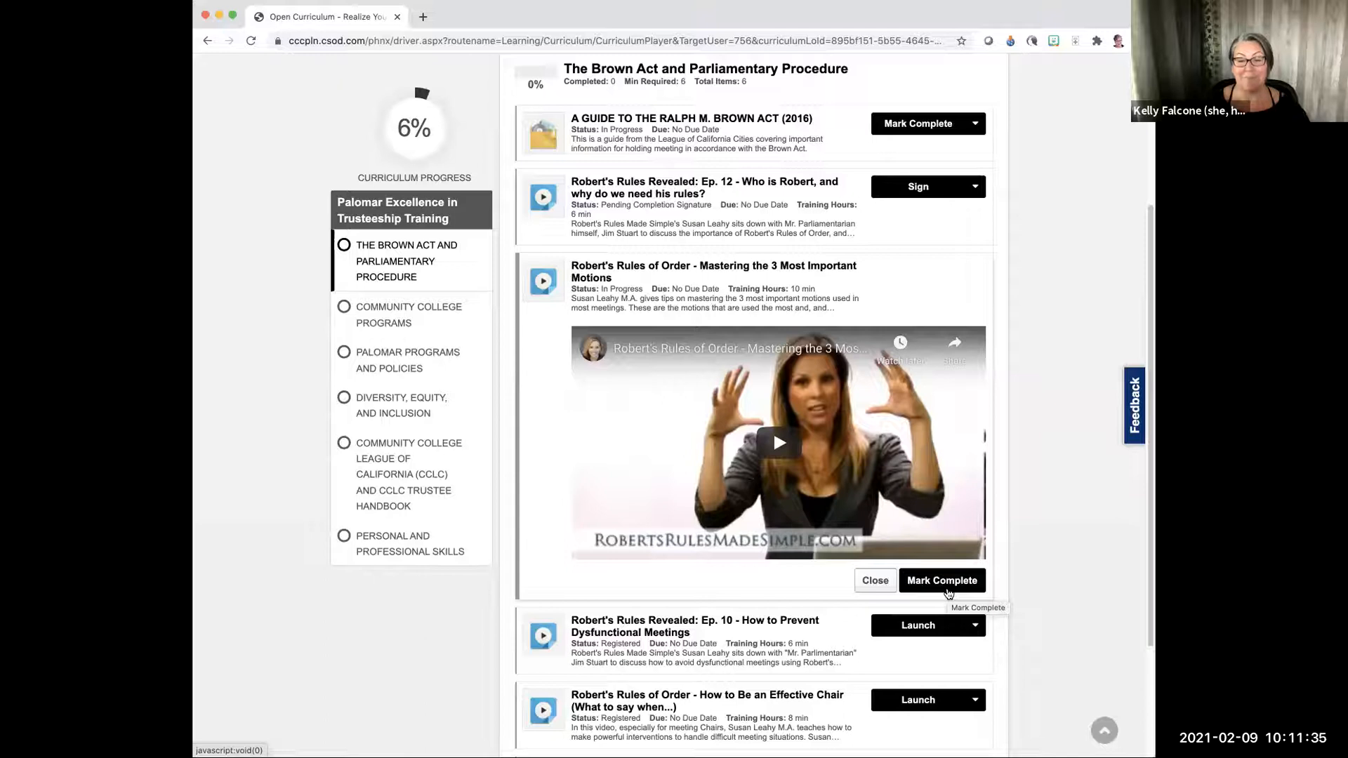
left_click(875, 594)
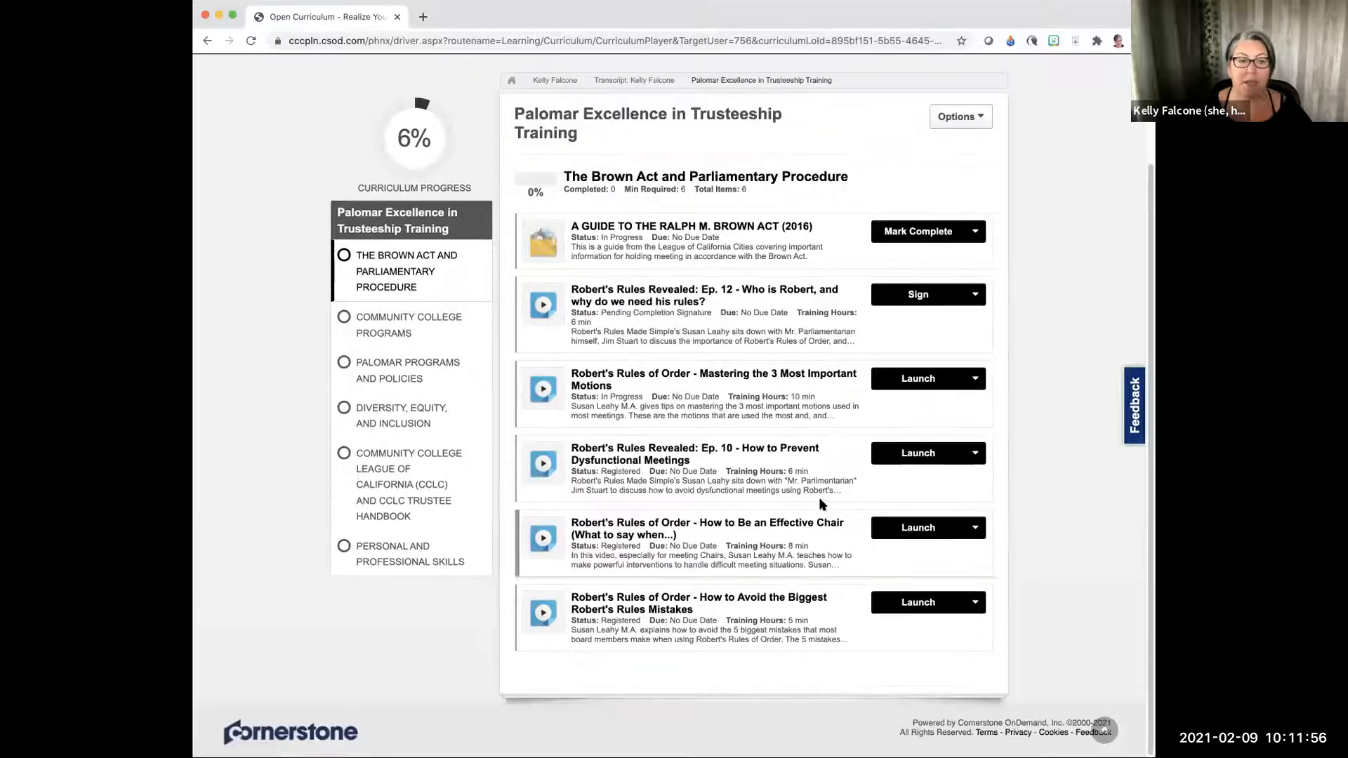
View the trainings under Community College Programs, Palomar Programs and Policies, and the CCLC Trustee Handbook section.
left_click(398, 336)
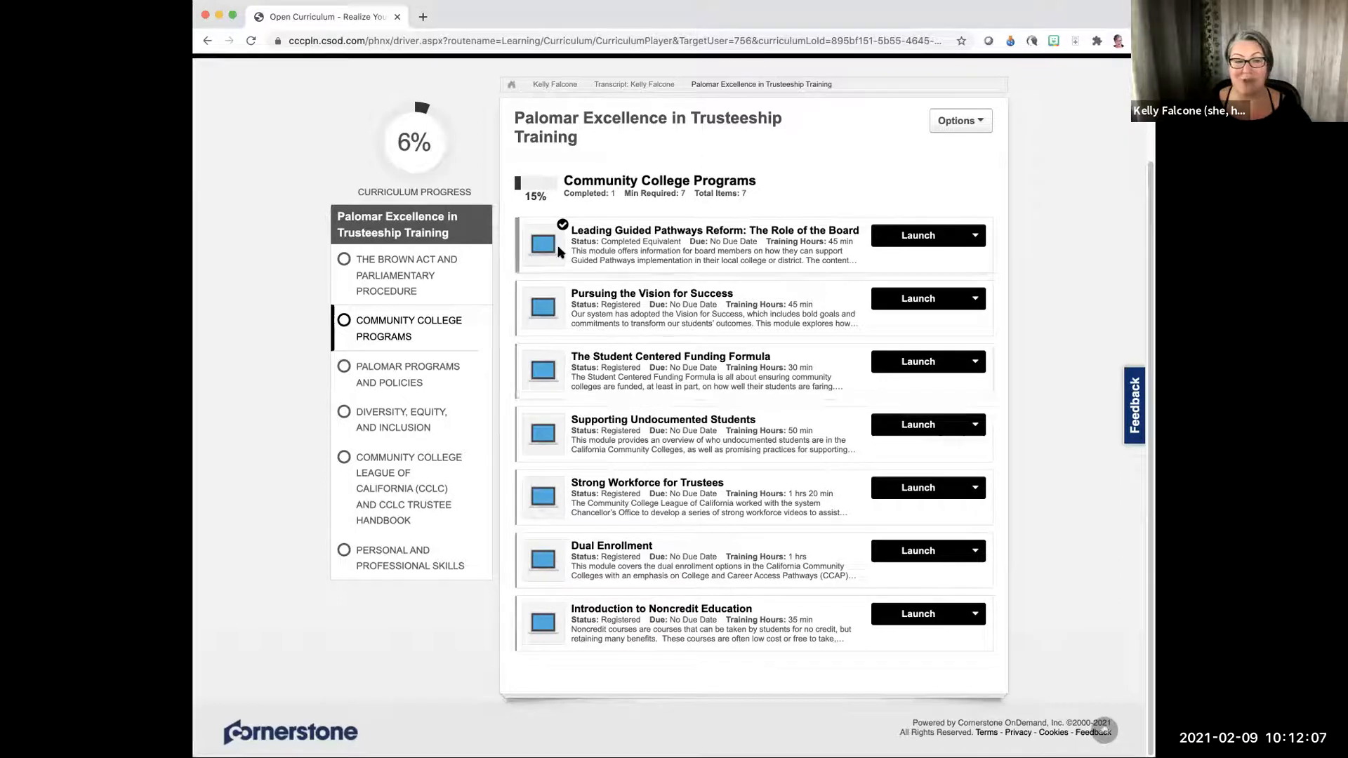
left_click(387, 381)
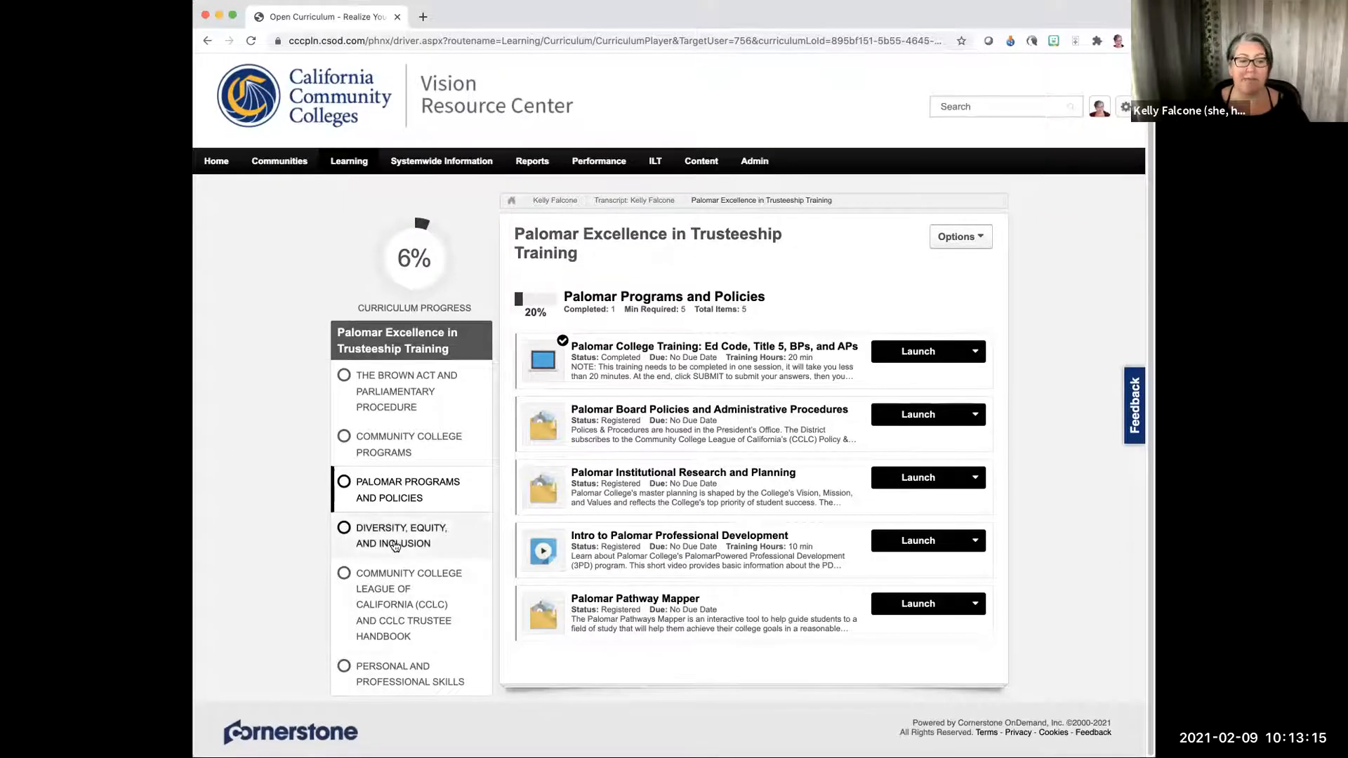
left_click(398, 593)
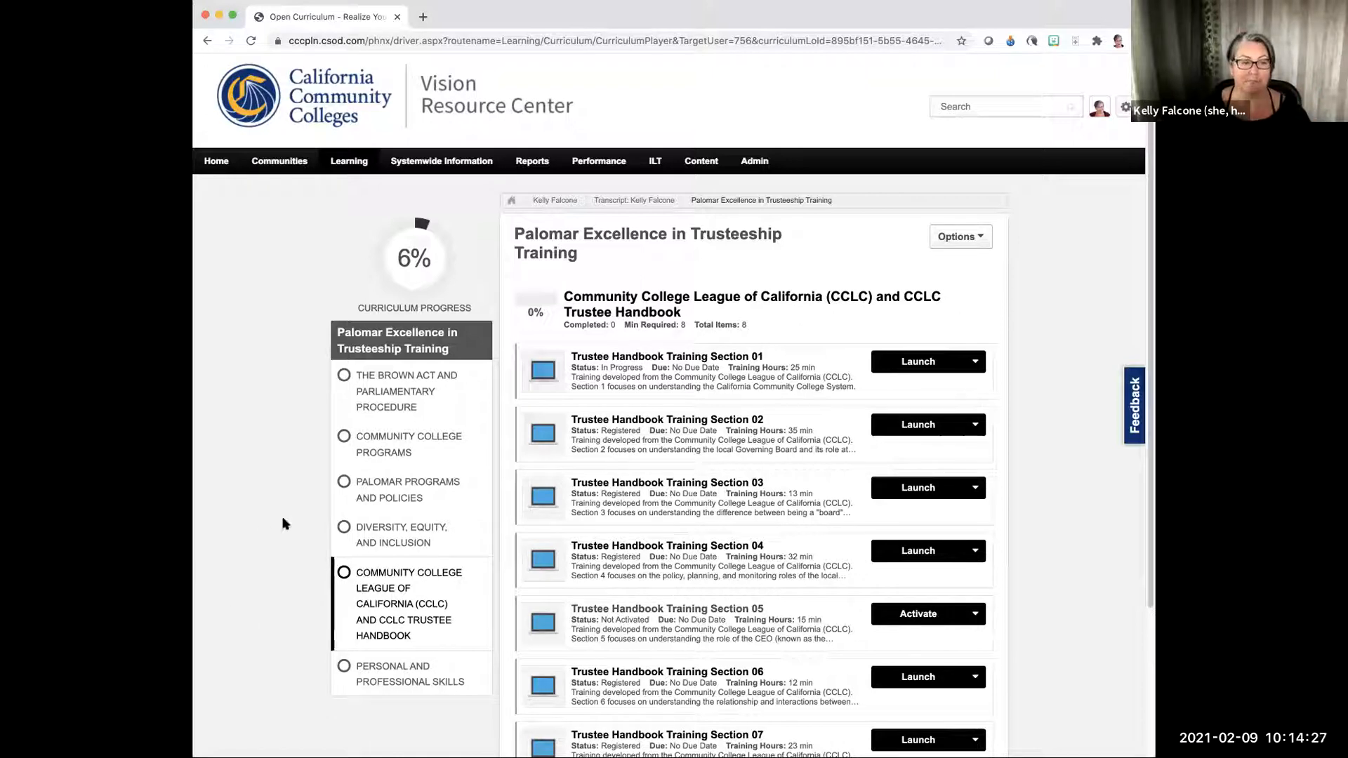
scroll(293, 495, "down", 3)
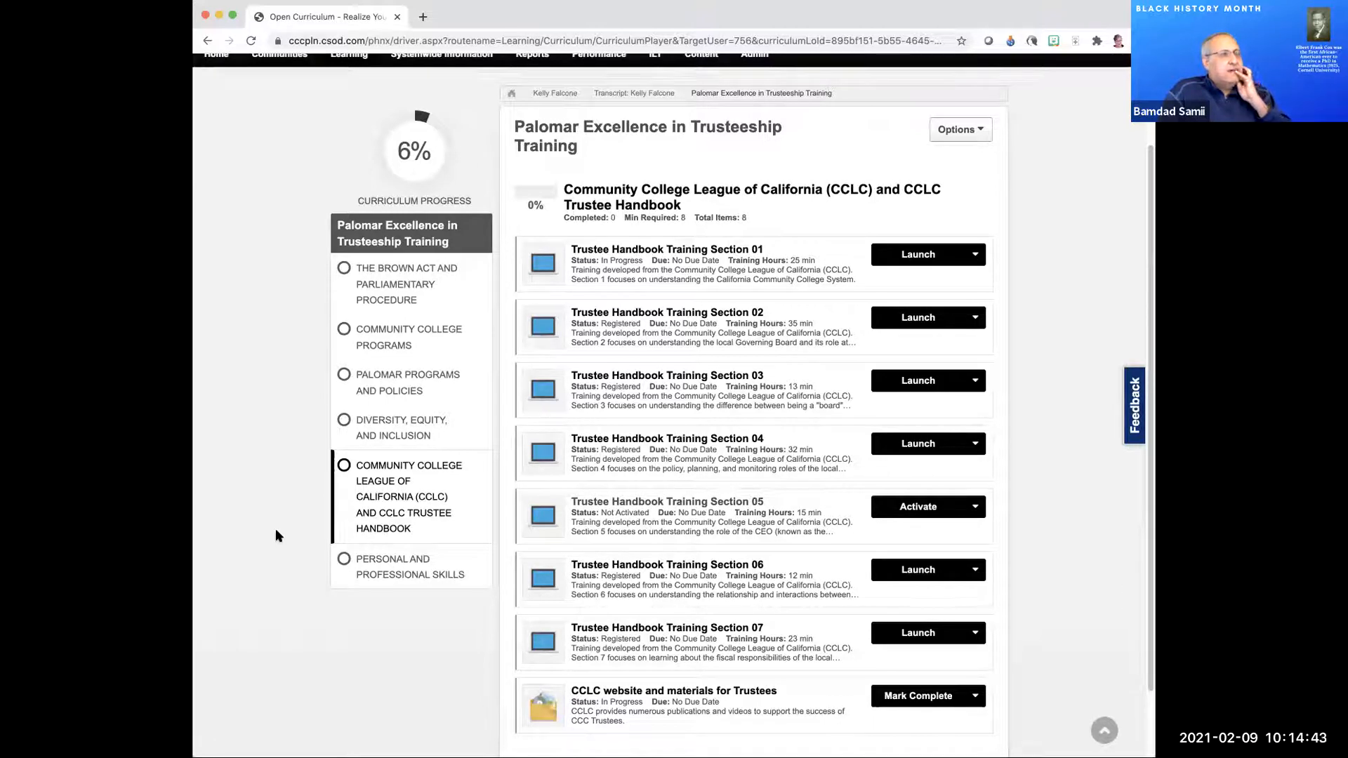
scroll(269, 521, "up", 3)
scroll(272, 524, "down", 2)
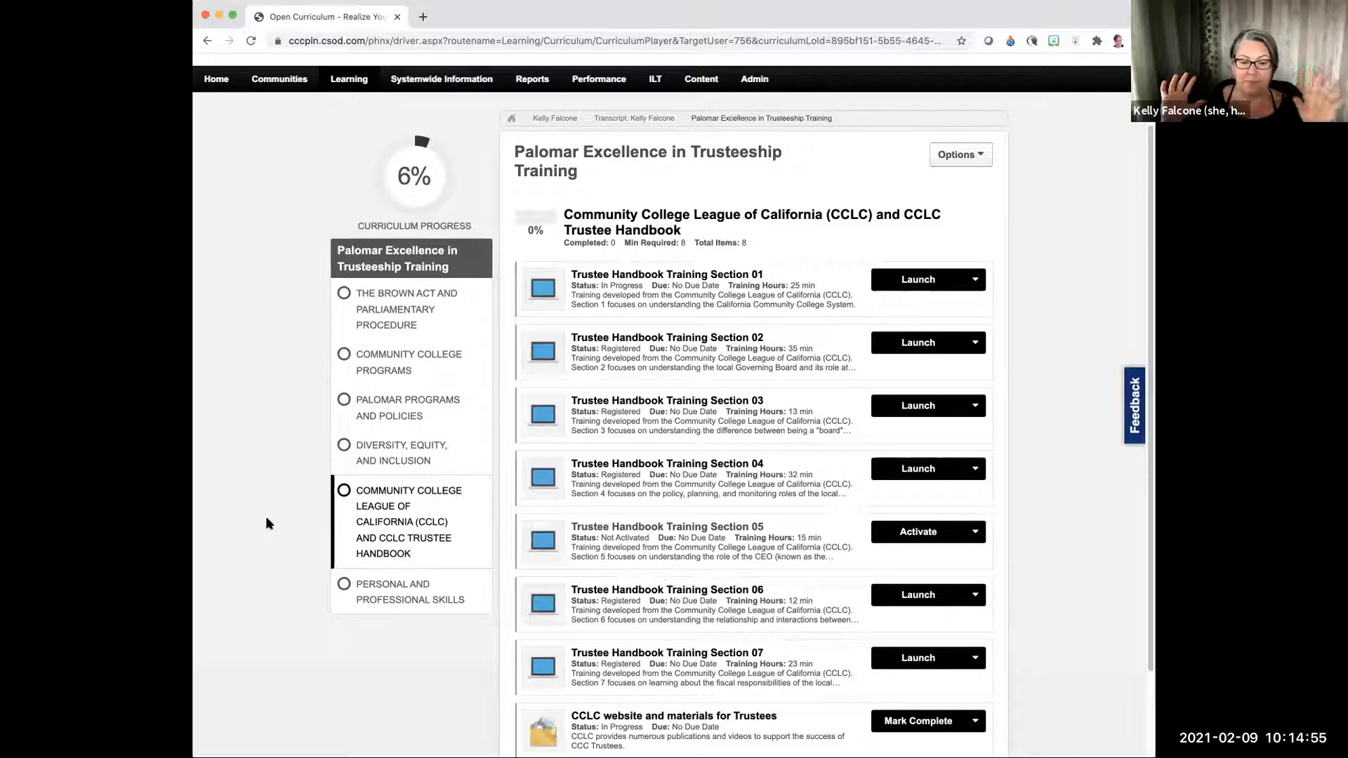
scroll(267, 524, "up", 2)
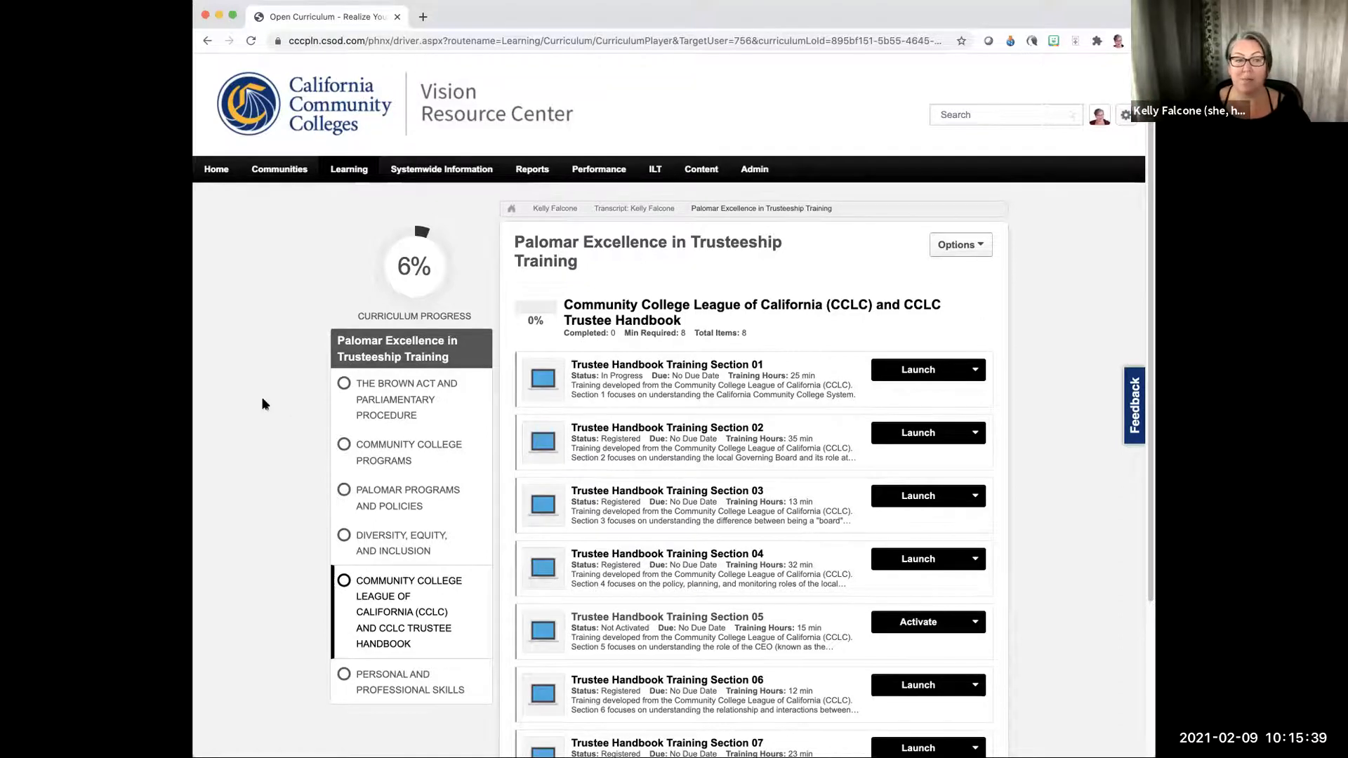
scroll(284, 402, "down", 2)
scroll(286, 557, "down", 1)
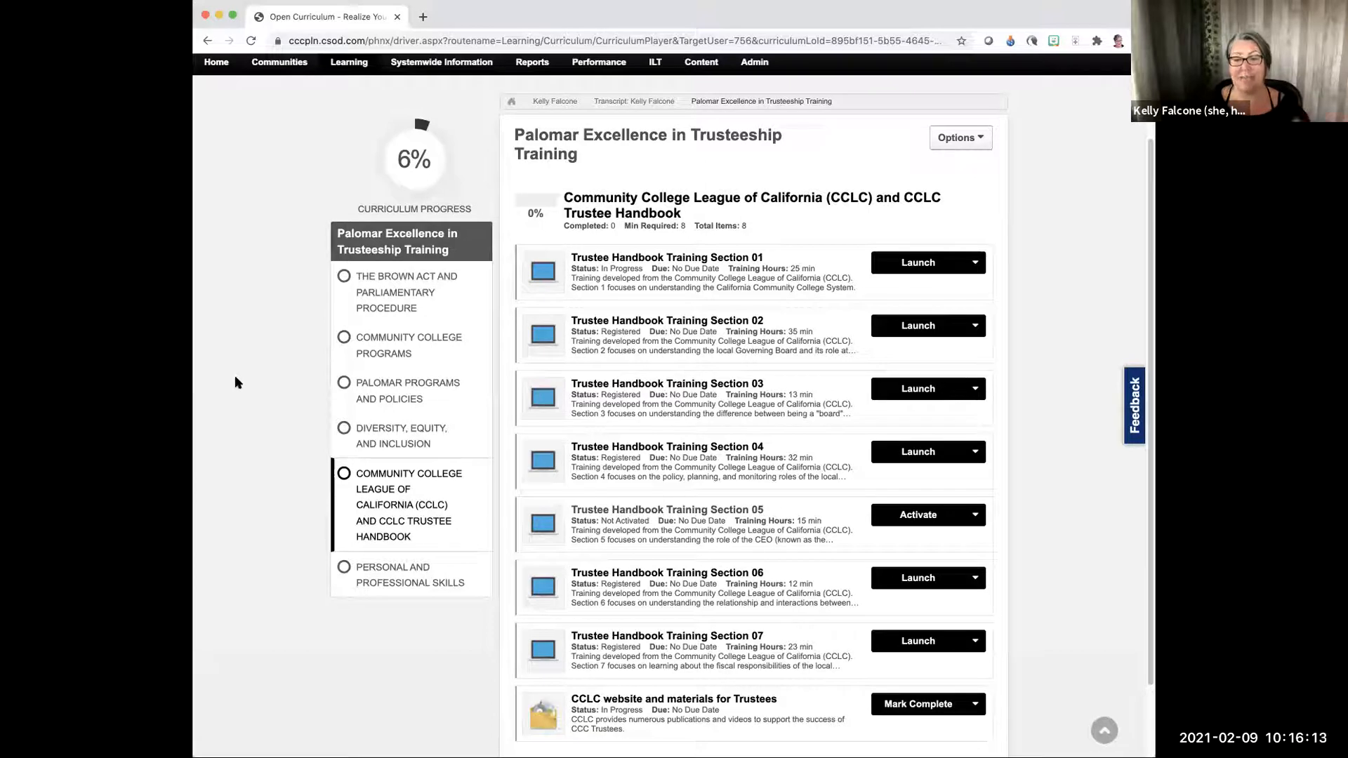
scroll(267, 387, "up", 1)
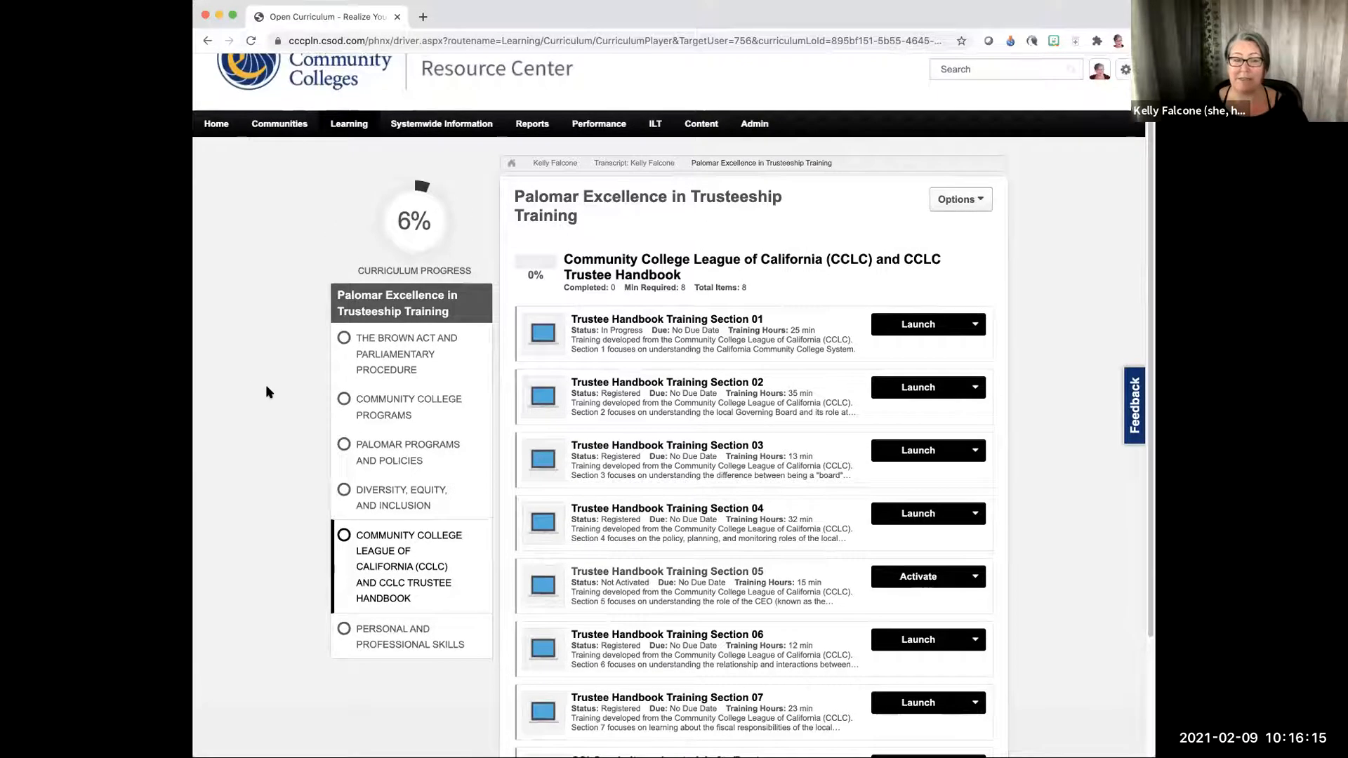
scroll(267, 392, "down", 1)
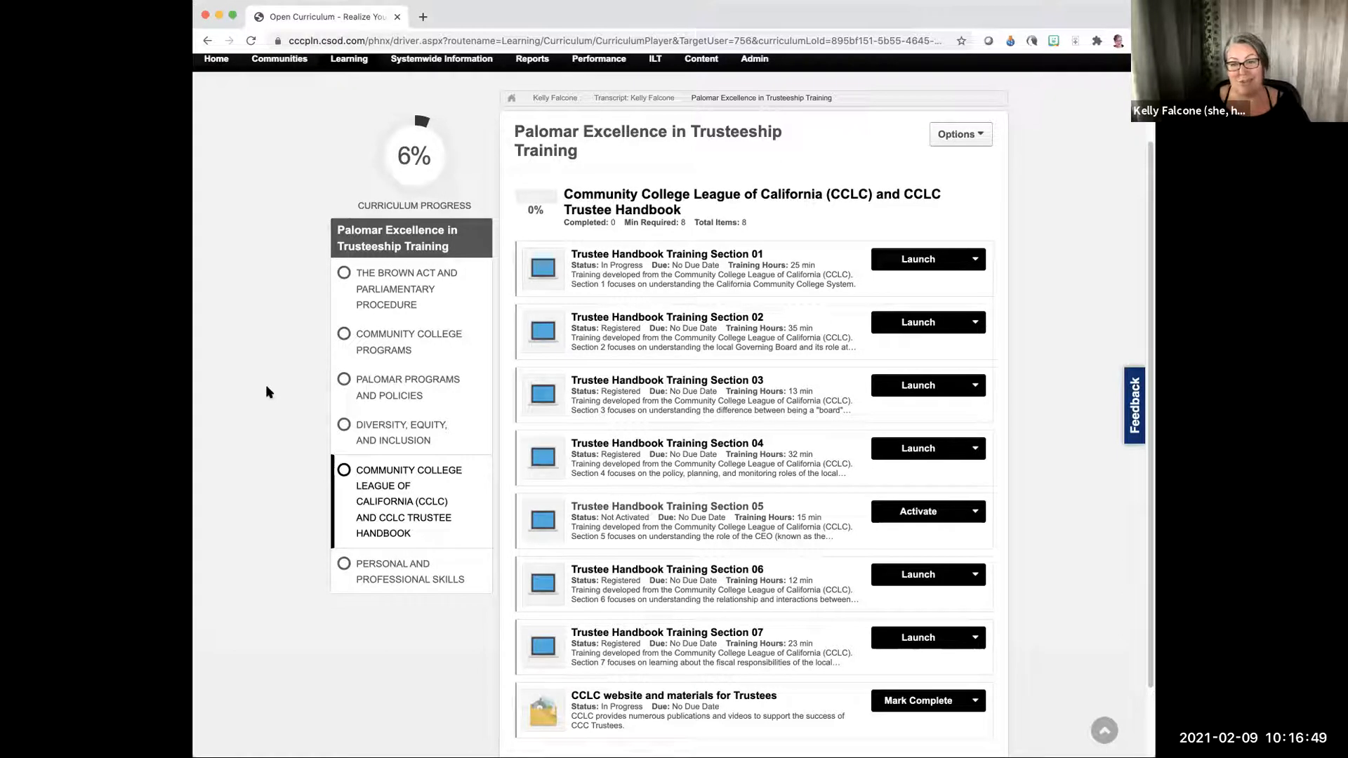
scroll(267, 388, "up", 2)
scroll(267, 388, "down", 2)
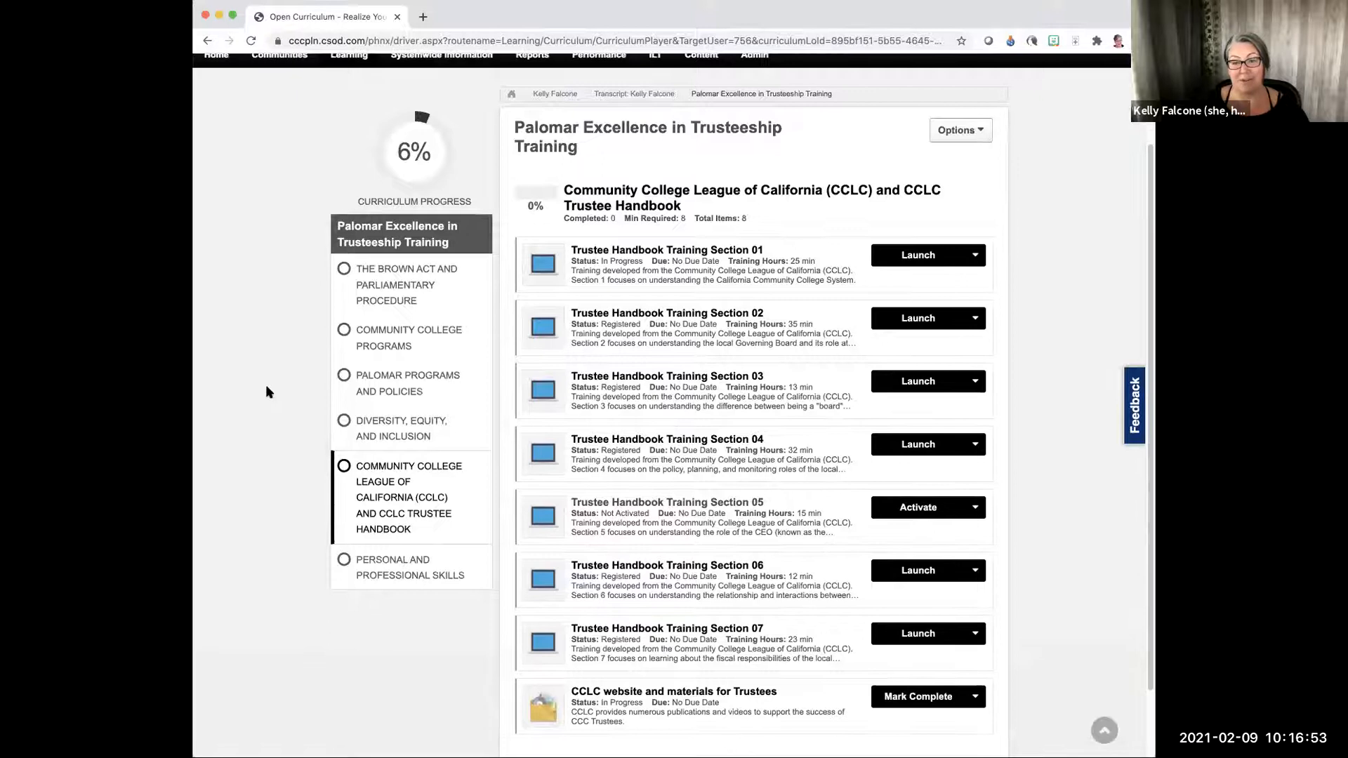
scroll(267, 392, "down", 1)
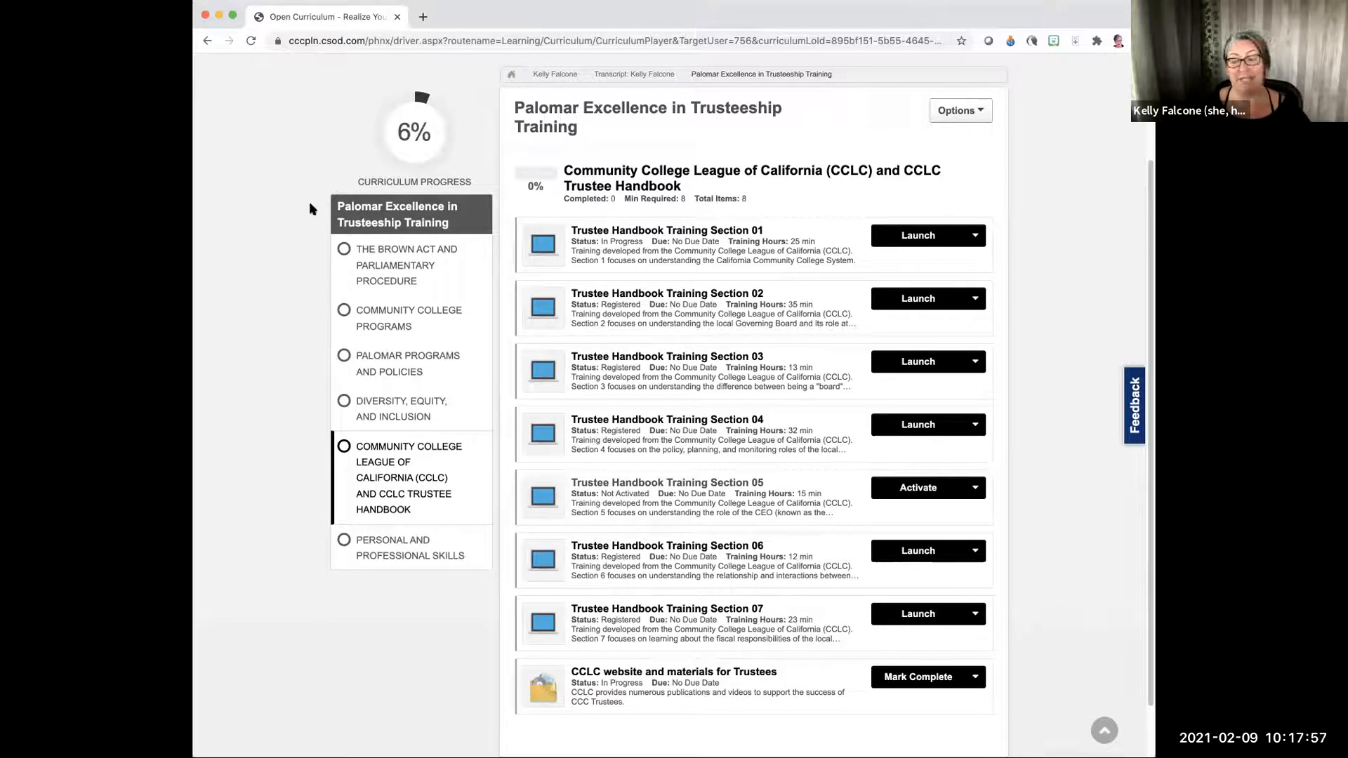
scroll(309, 202, "up", 2)
scroll(307, 205, "up", 1)
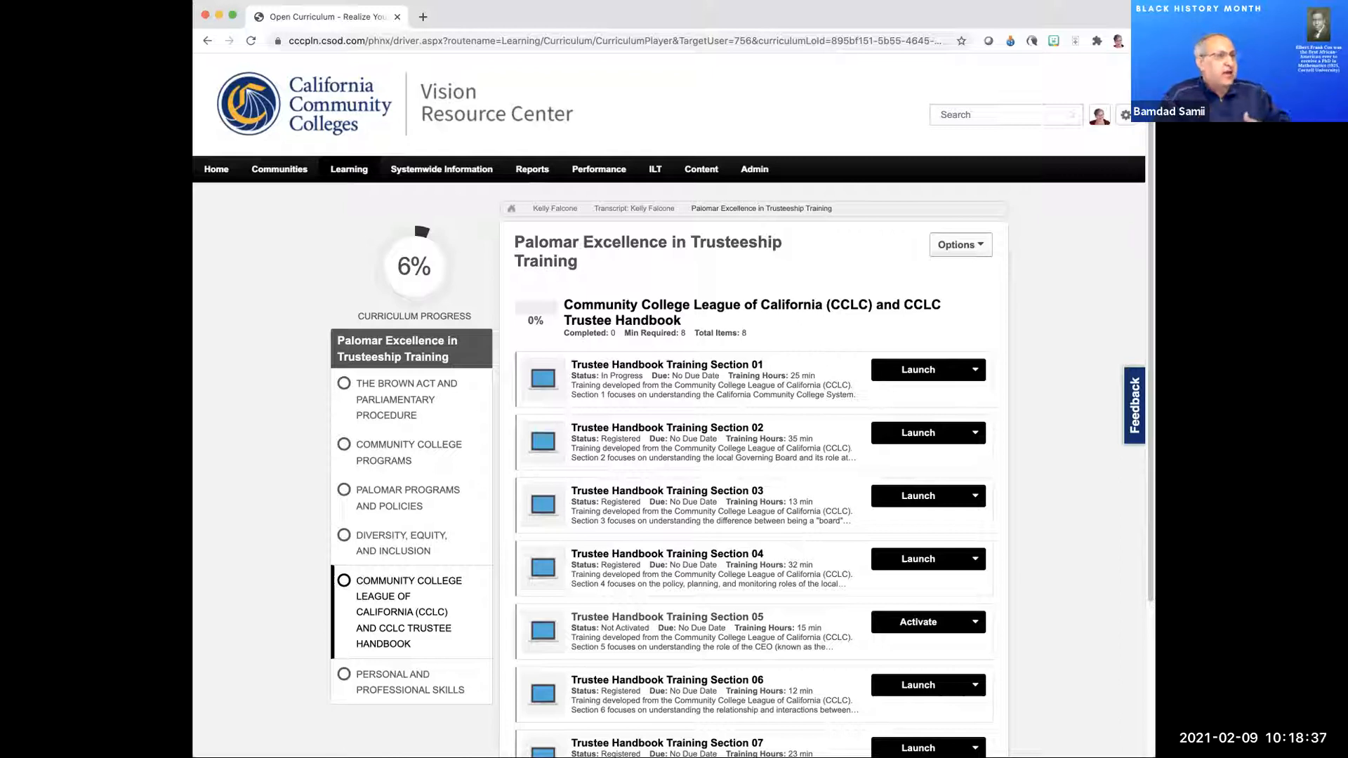
Search the site for "palomar online" and open the Palomar Online Education Training - POET material from the suggestions.
left_click(957, 116)
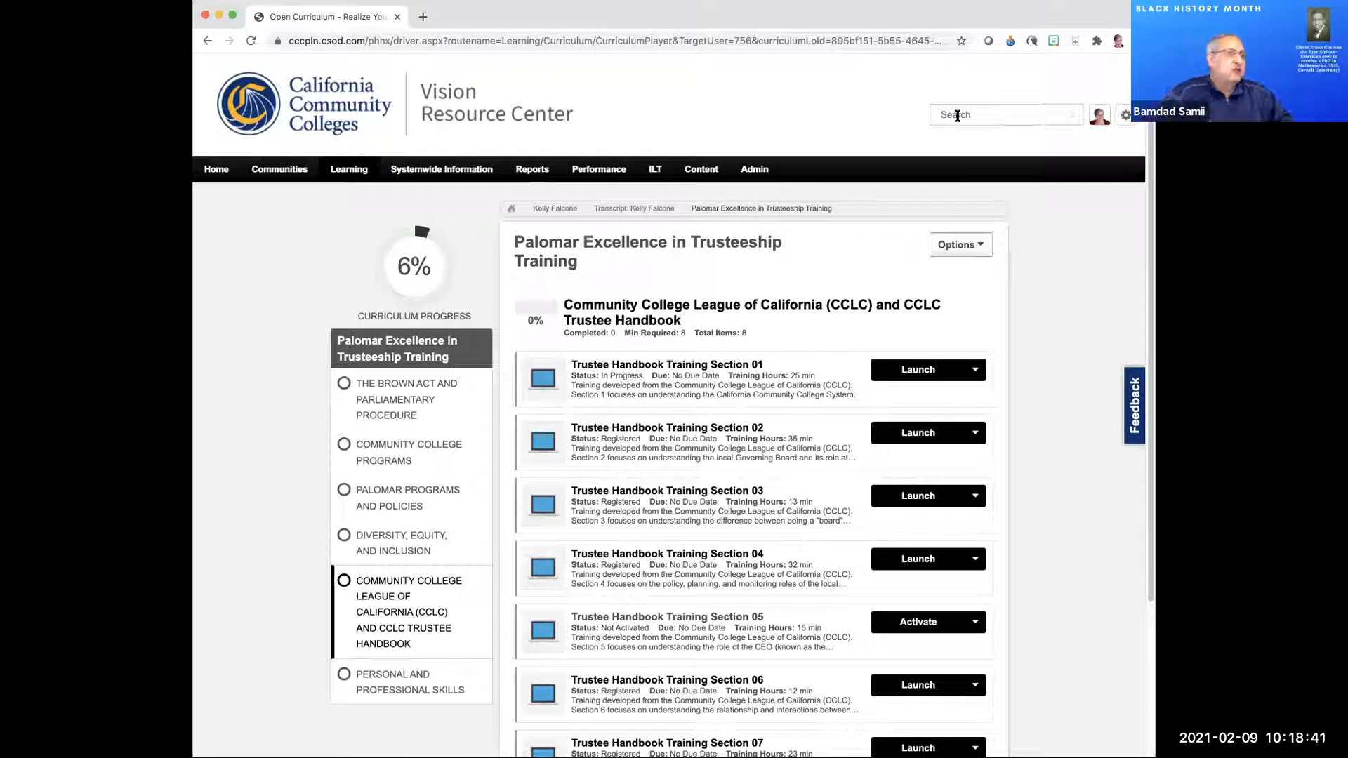
type("palomar")
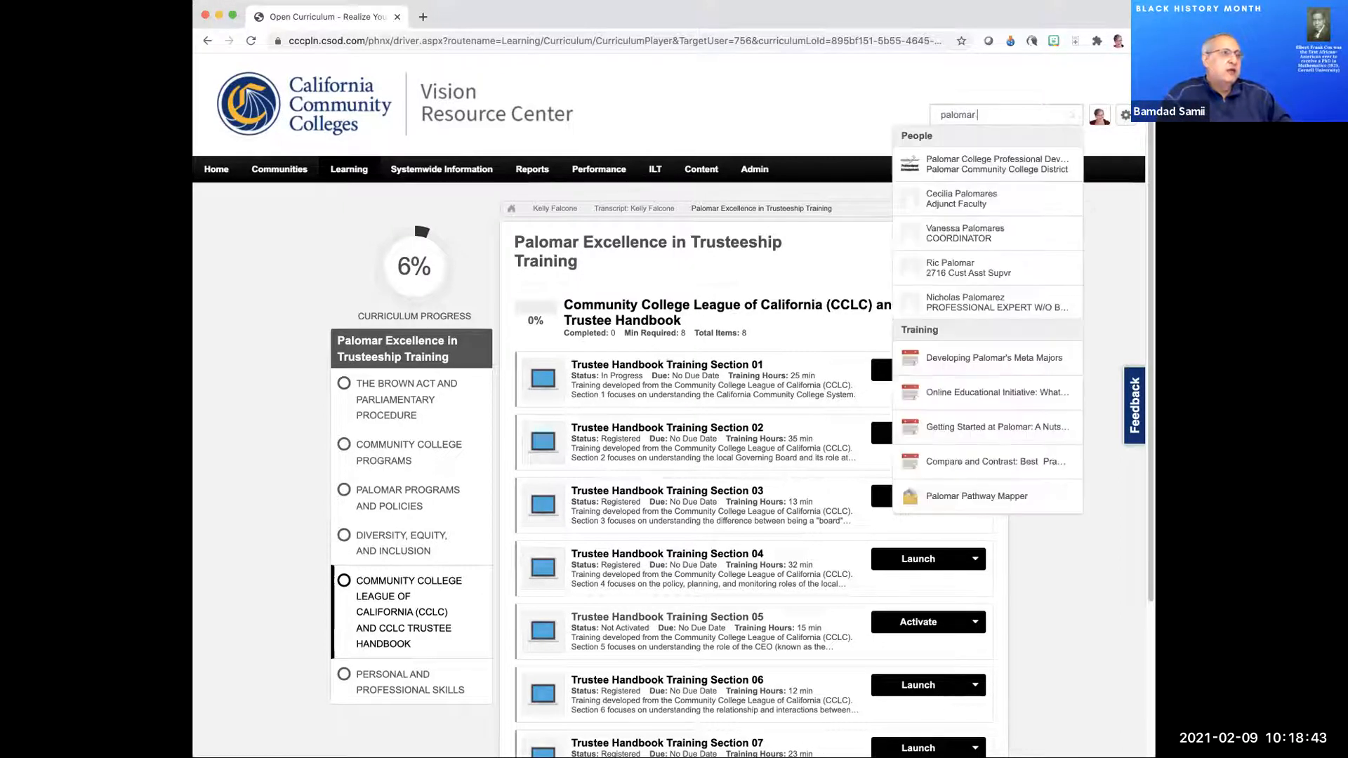
type(" online")
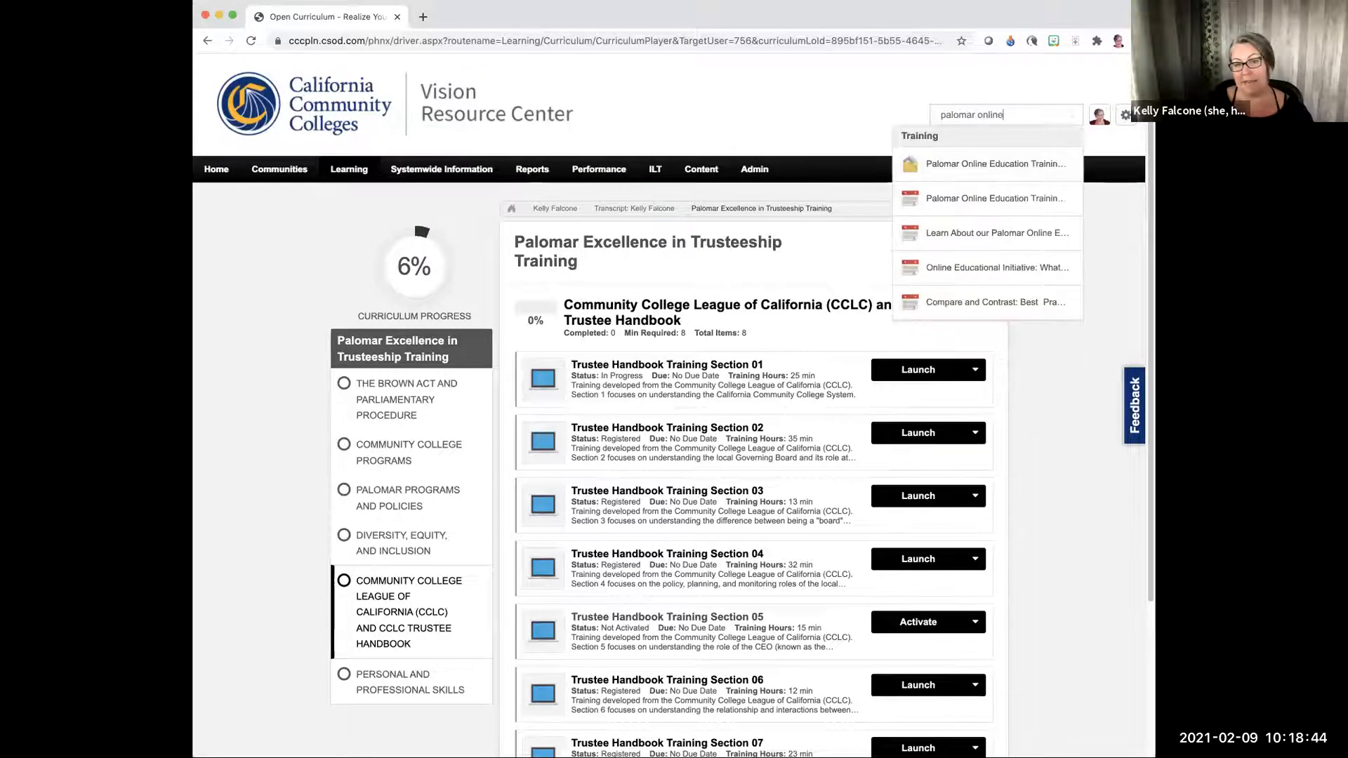
left_click(964, 164)
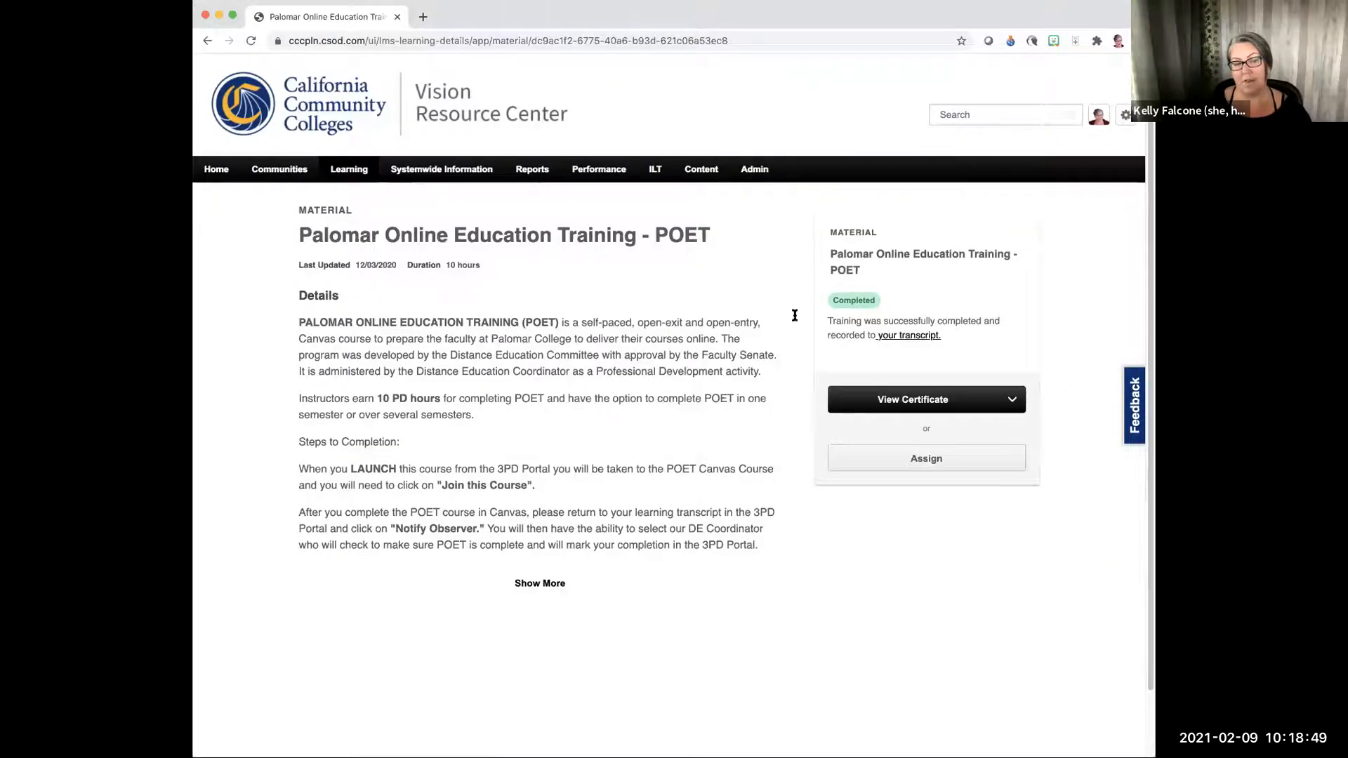
Launch the POET training in Canvas and view the welcome text on the course home page.
left_click(1012, 400)
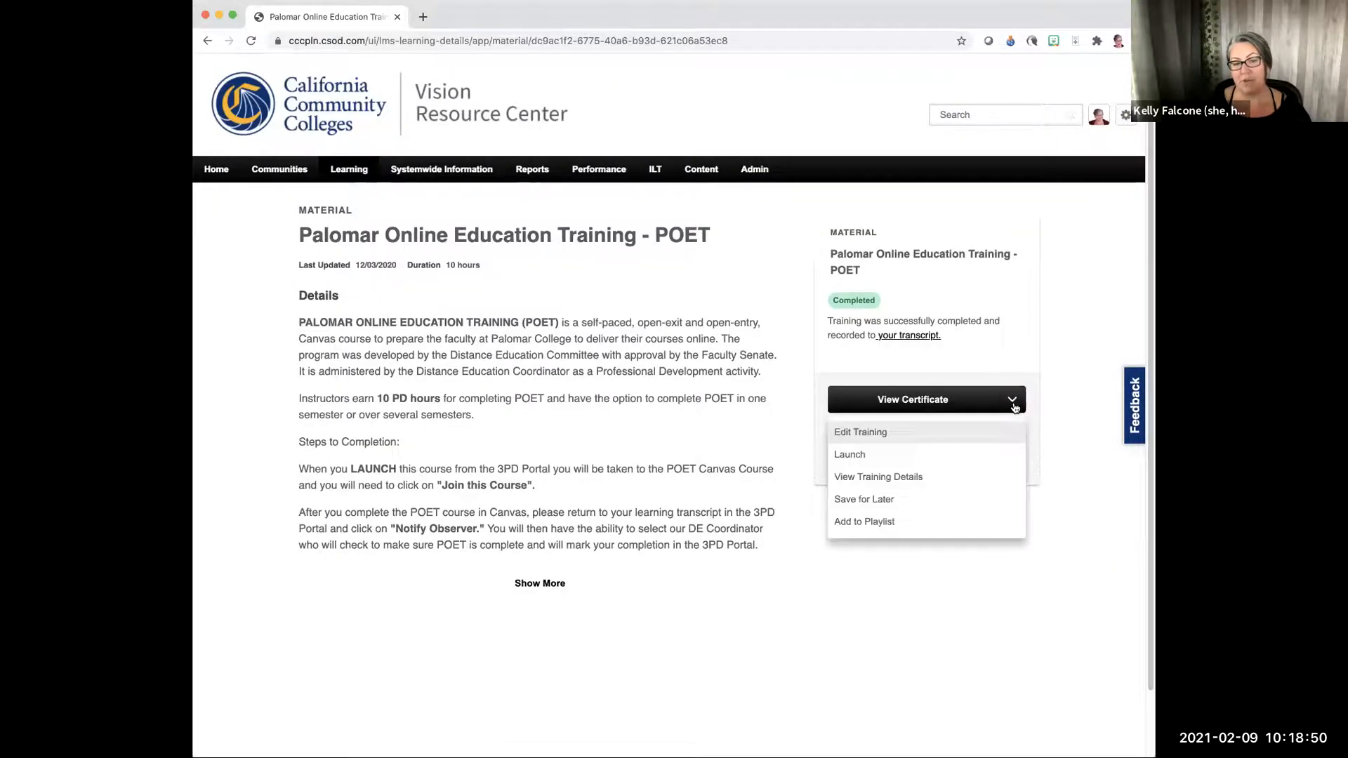
left_click(846, 455)
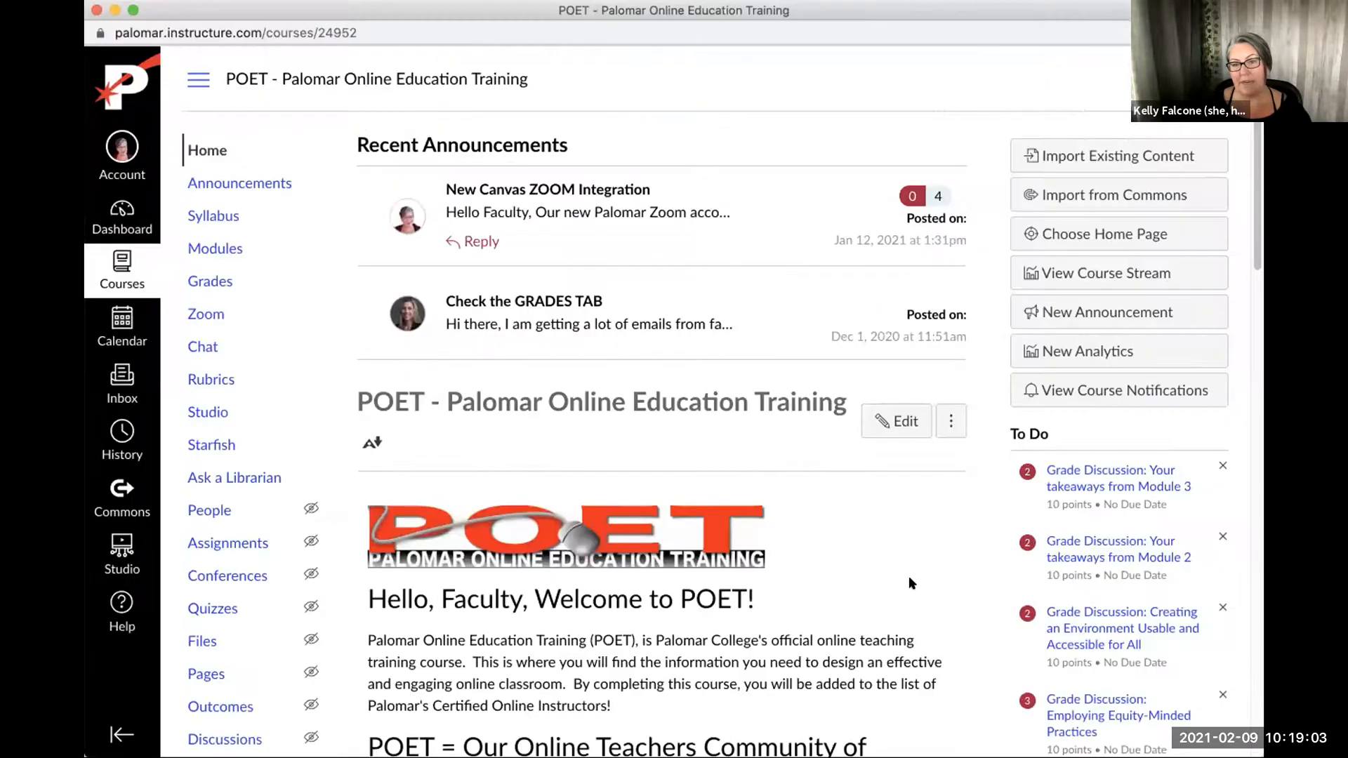
scroll(523, 457, "down", 5)
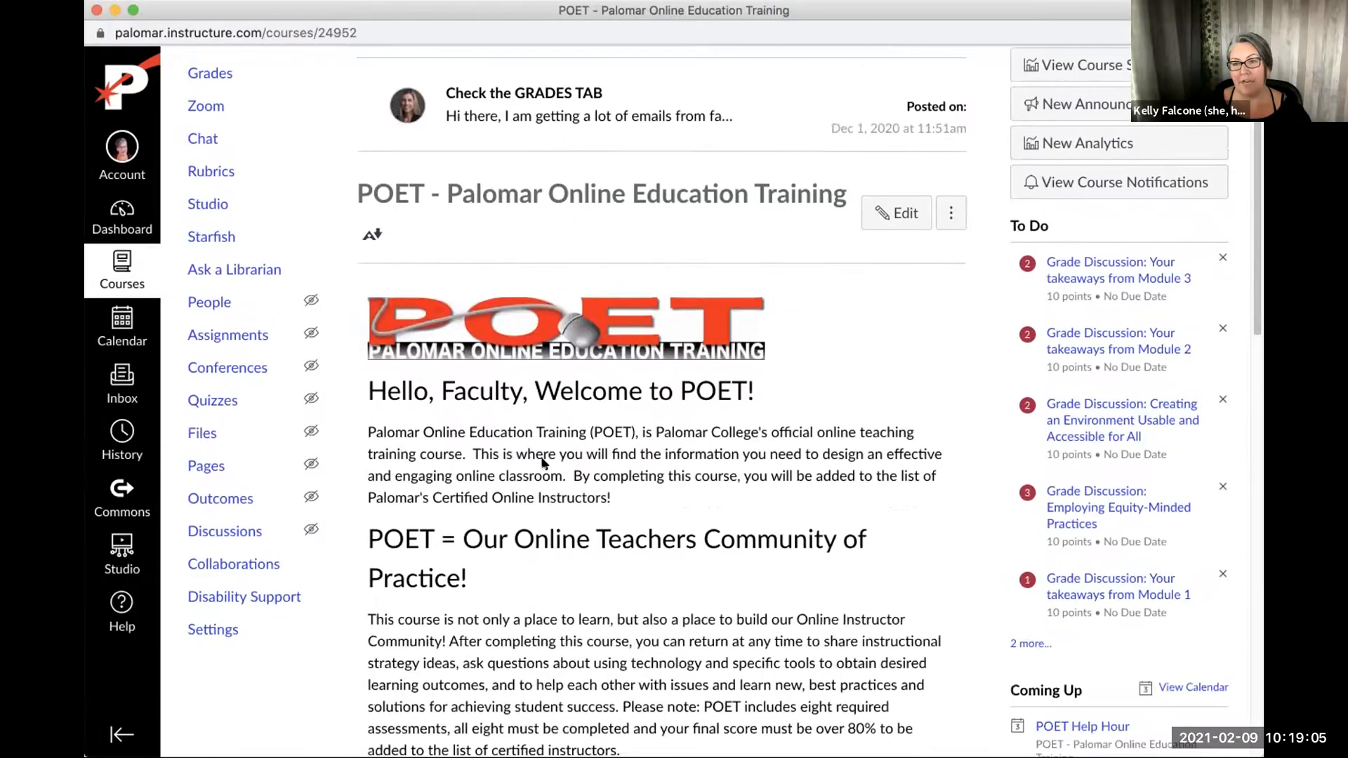
View the recent announcements on the POET course home page and close the Canvas course window.
scroll(545, 463, "up", 5)
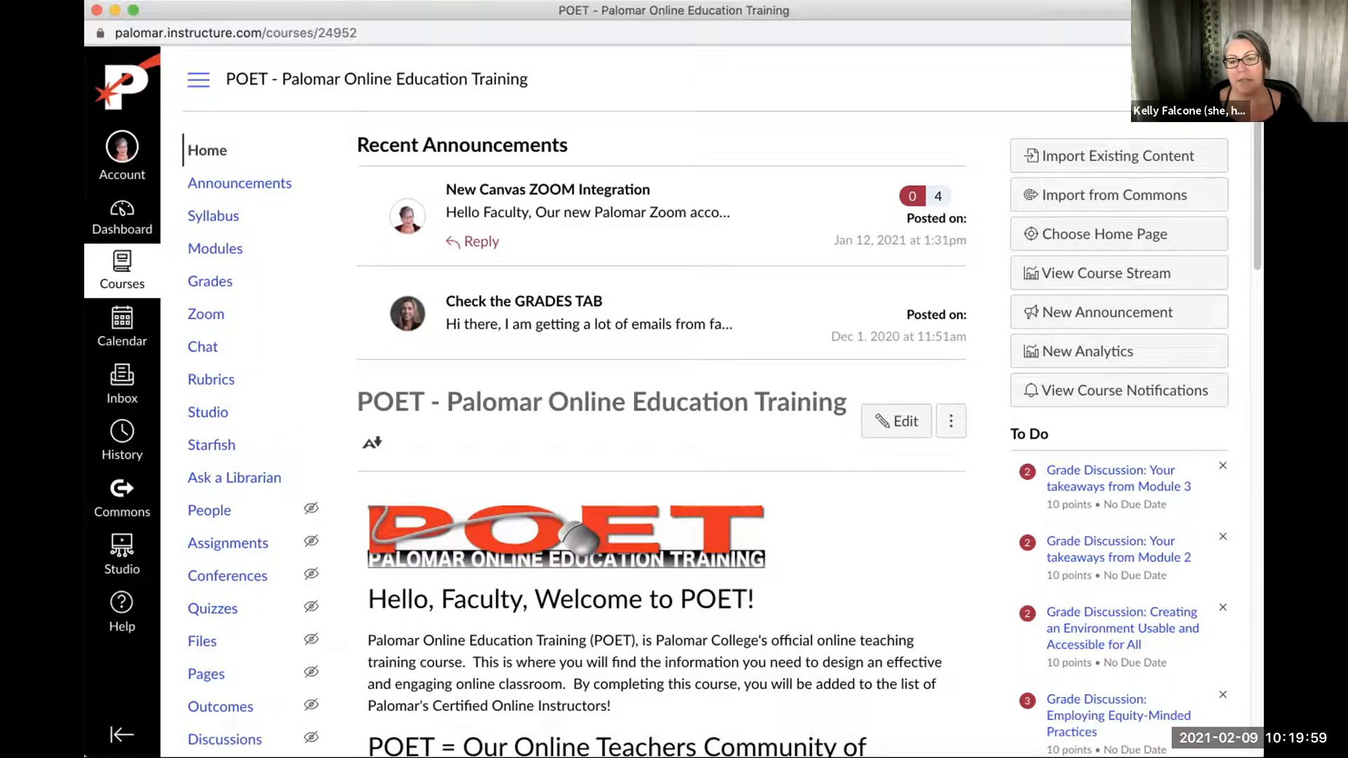
key("super+w")
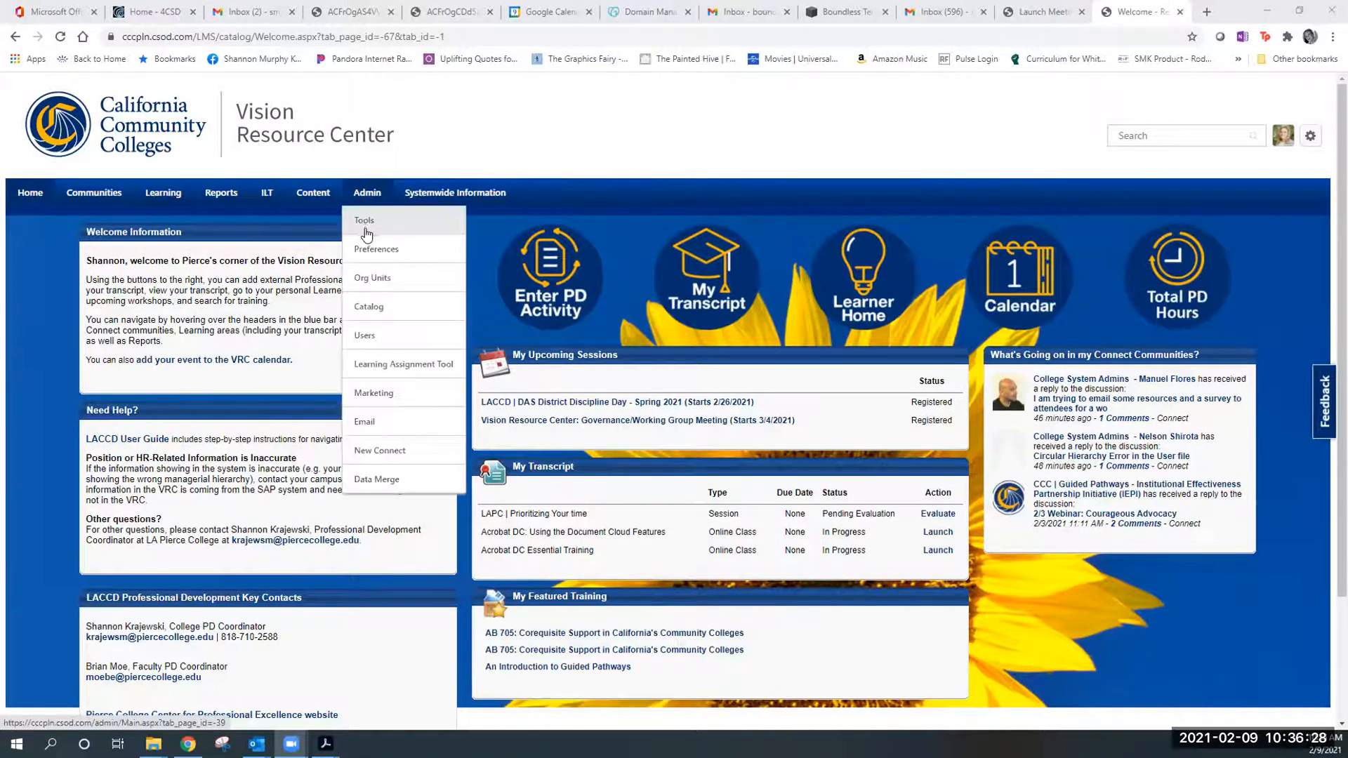
Open the Materials administration page from Catalog Management in the Learning admin tools.
left_click(365, 226)
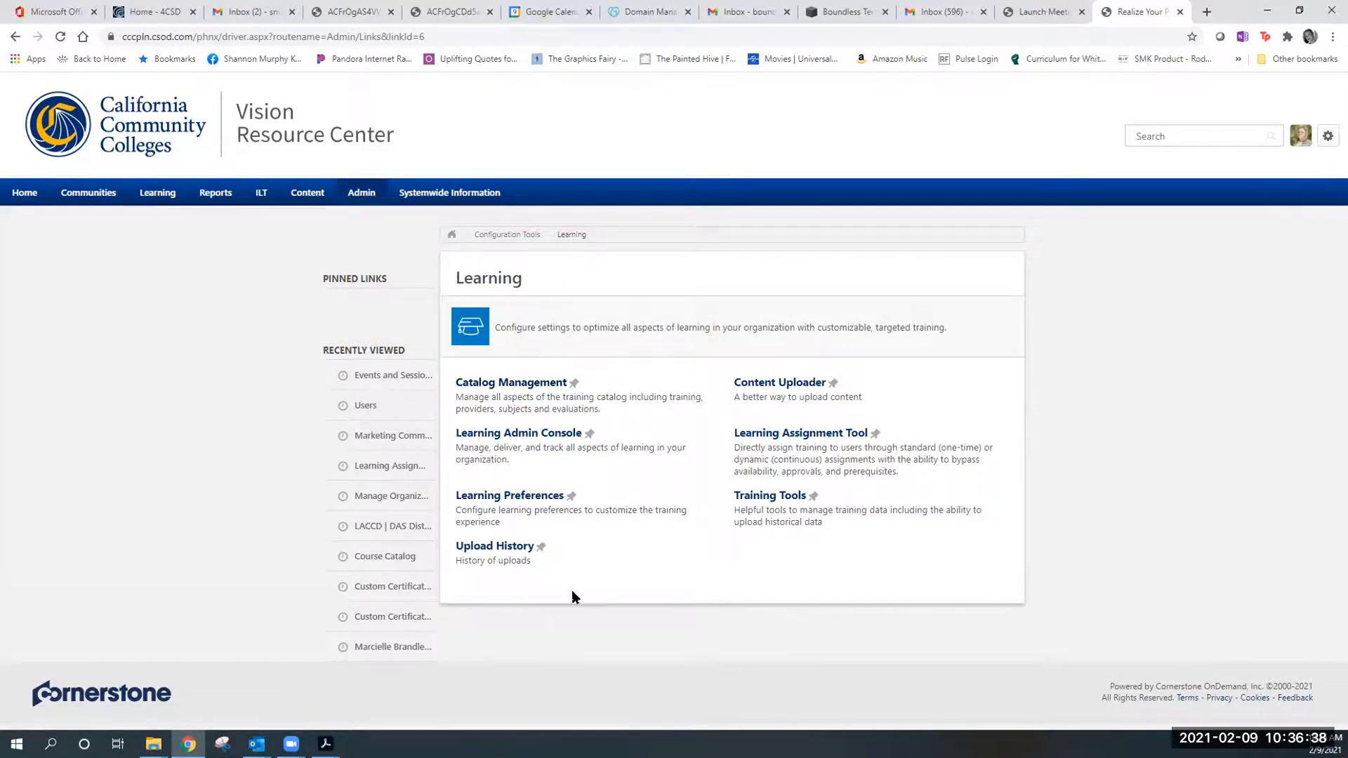
left_click(539, 386)
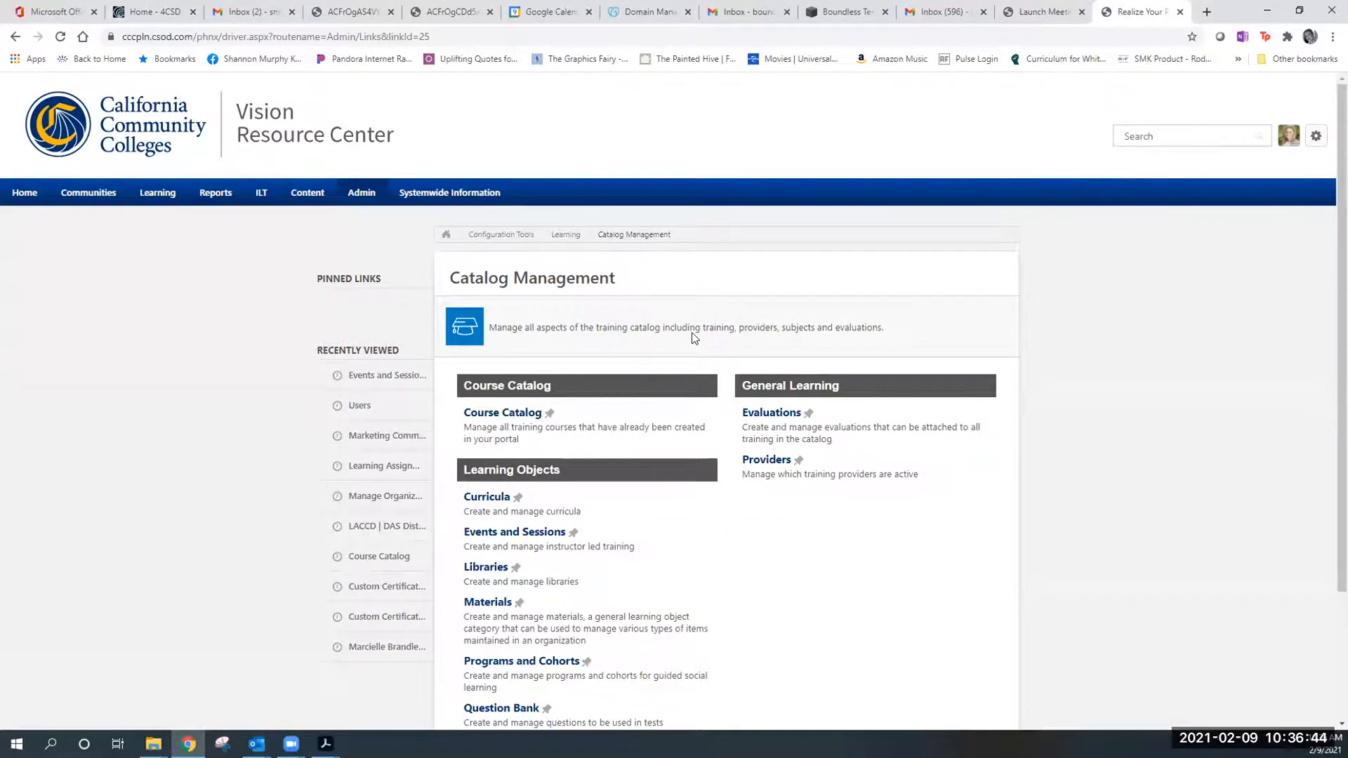
scroll(693, 337, "down", 1)
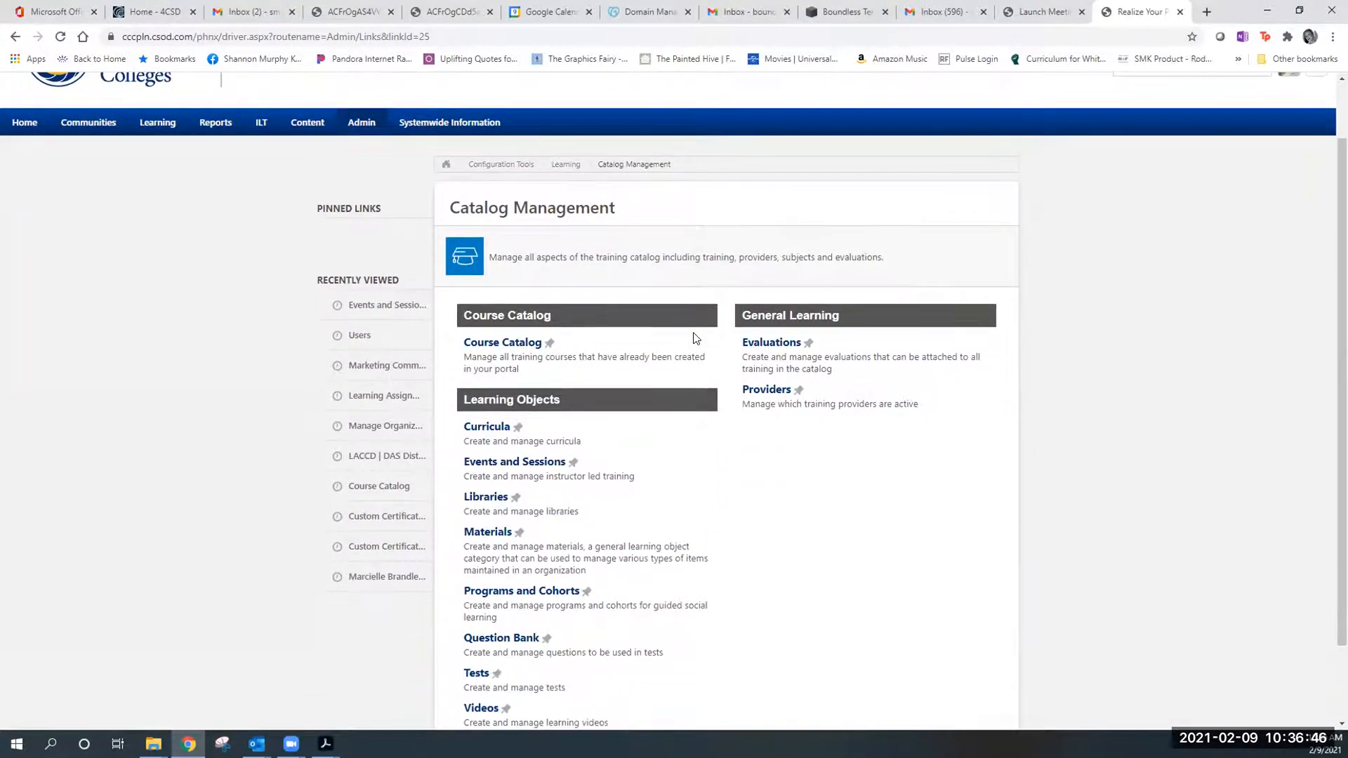
scroll(695, 338, "down", 1)
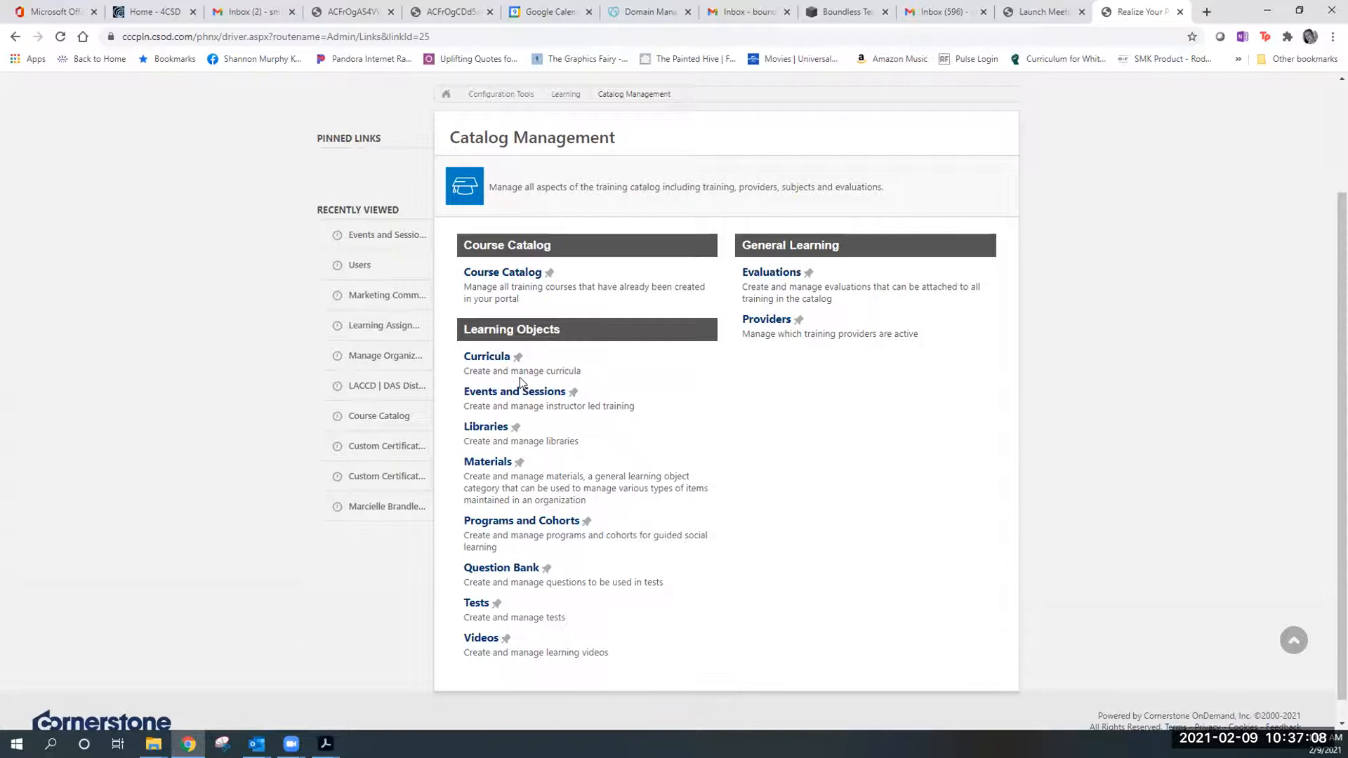
left_click(502, 465)
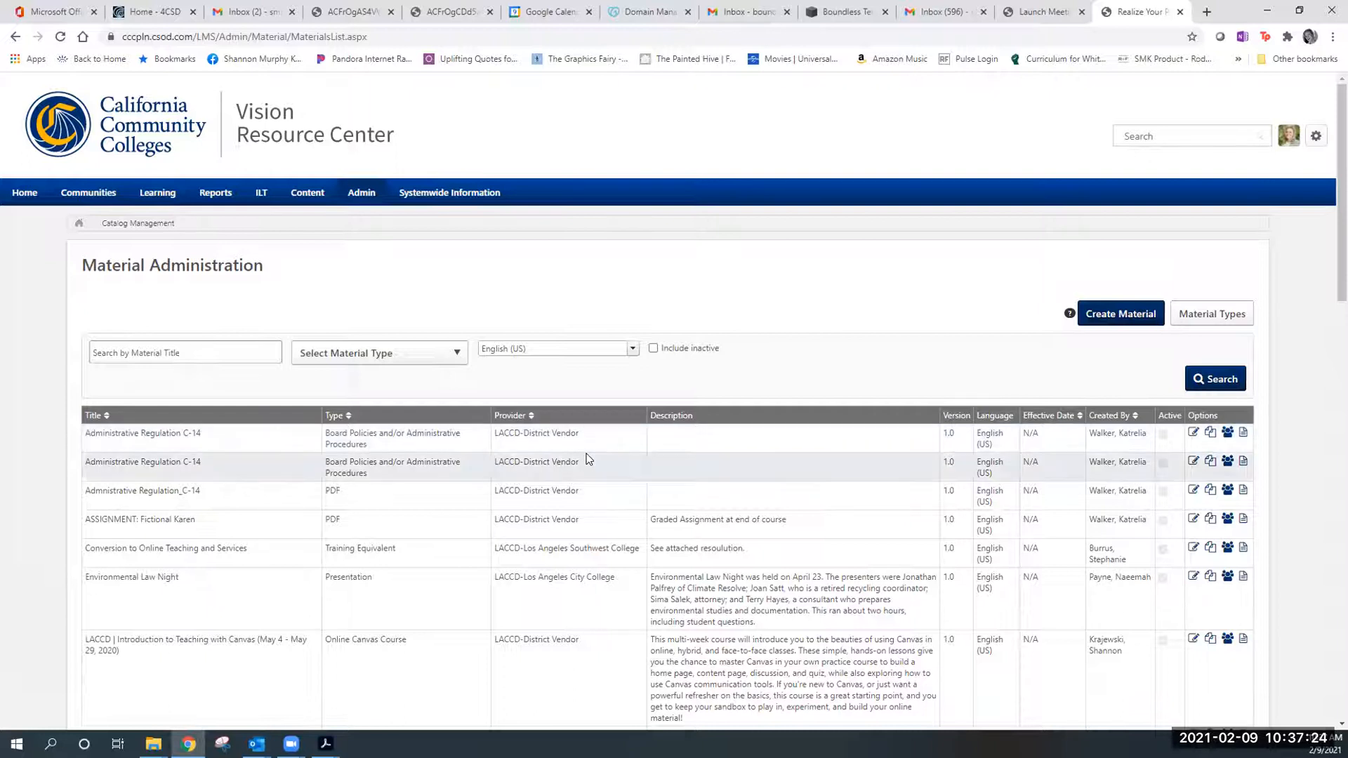
Look through the existing materials list and start creating a new material.
scroll(590, 464, "down", 4)
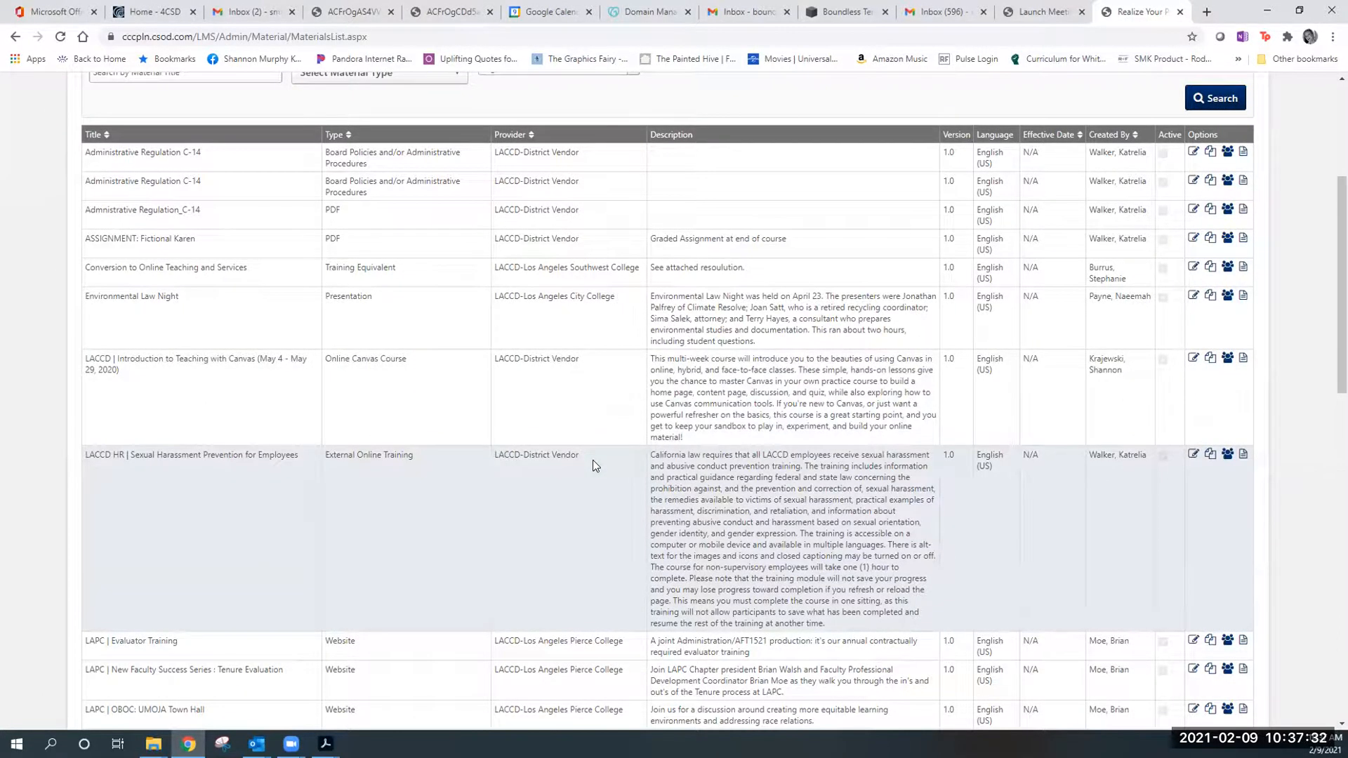
scroll(593, 460, "up", 3)
scroll(592, 461, "up", 2)
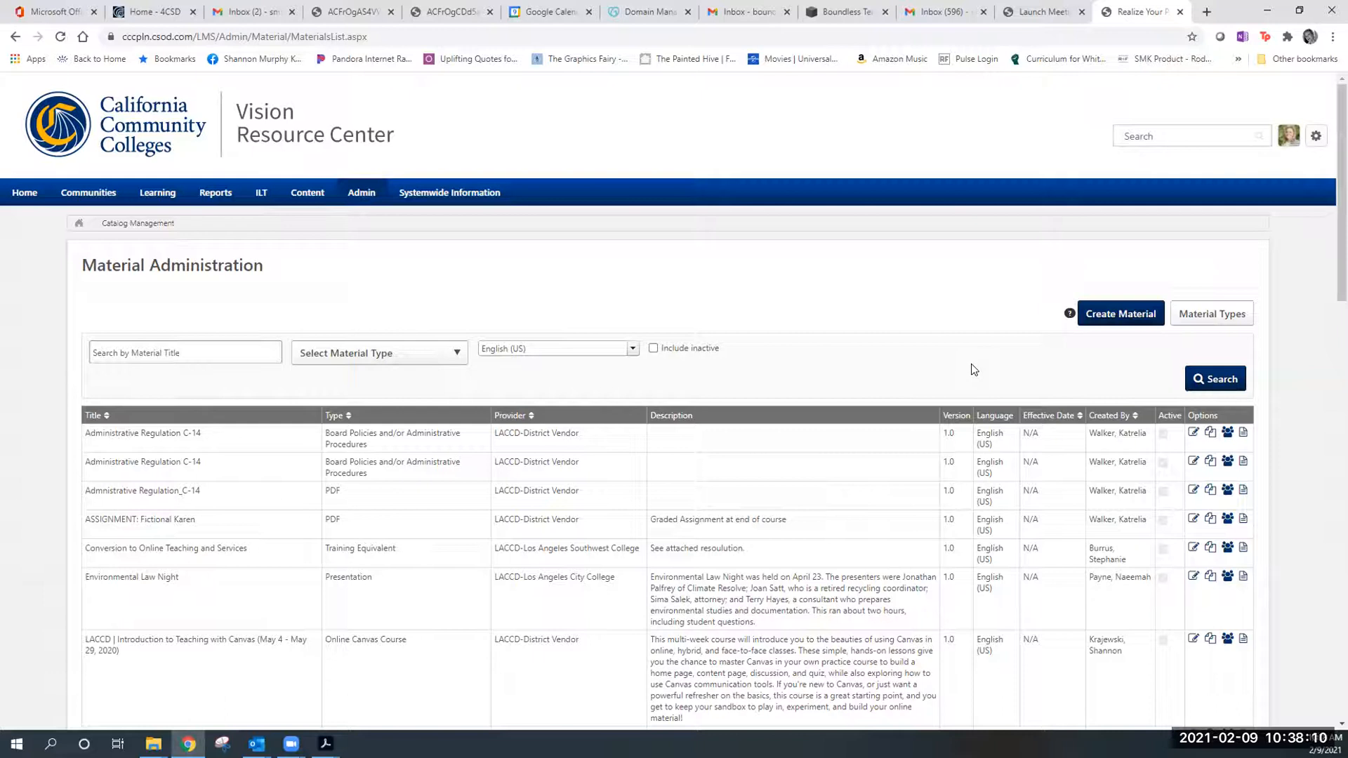
scroll(980, 365, "down", 2)
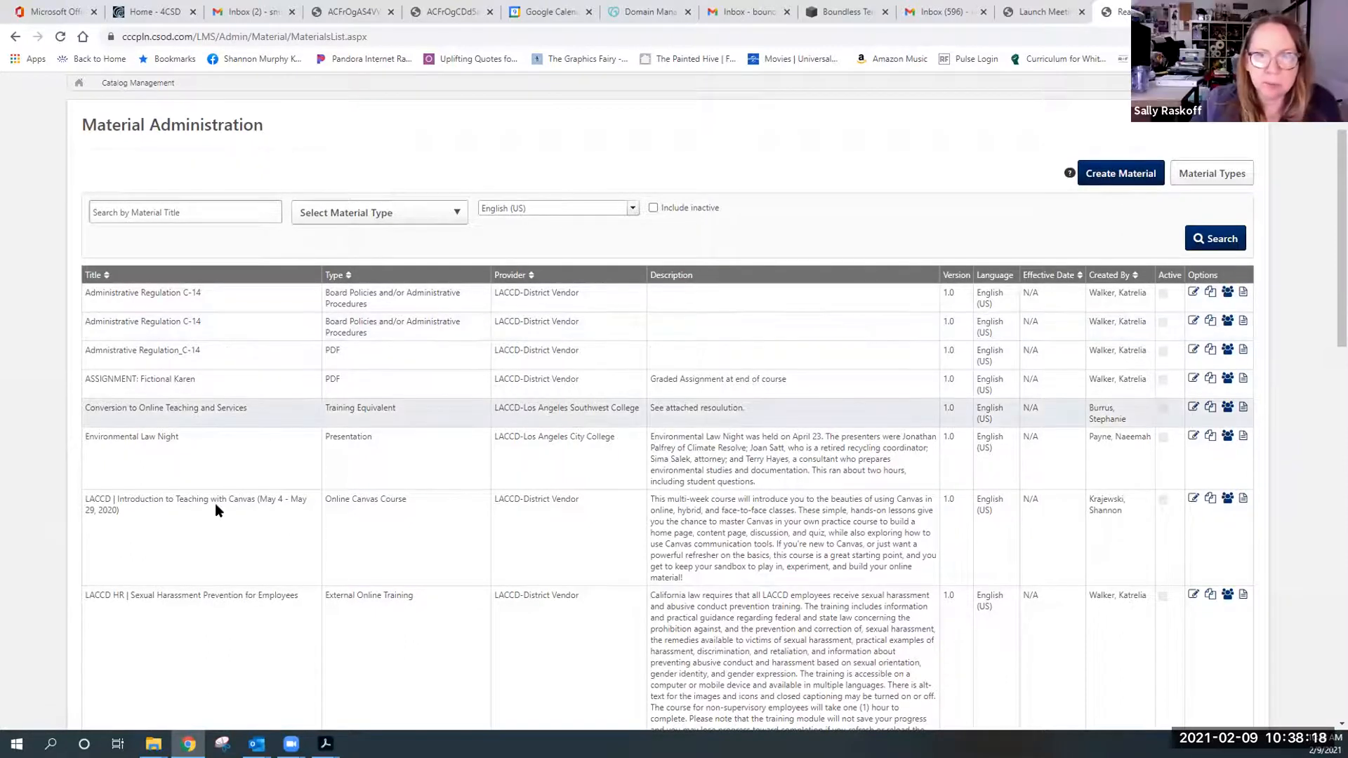
left_click(1116, 174)
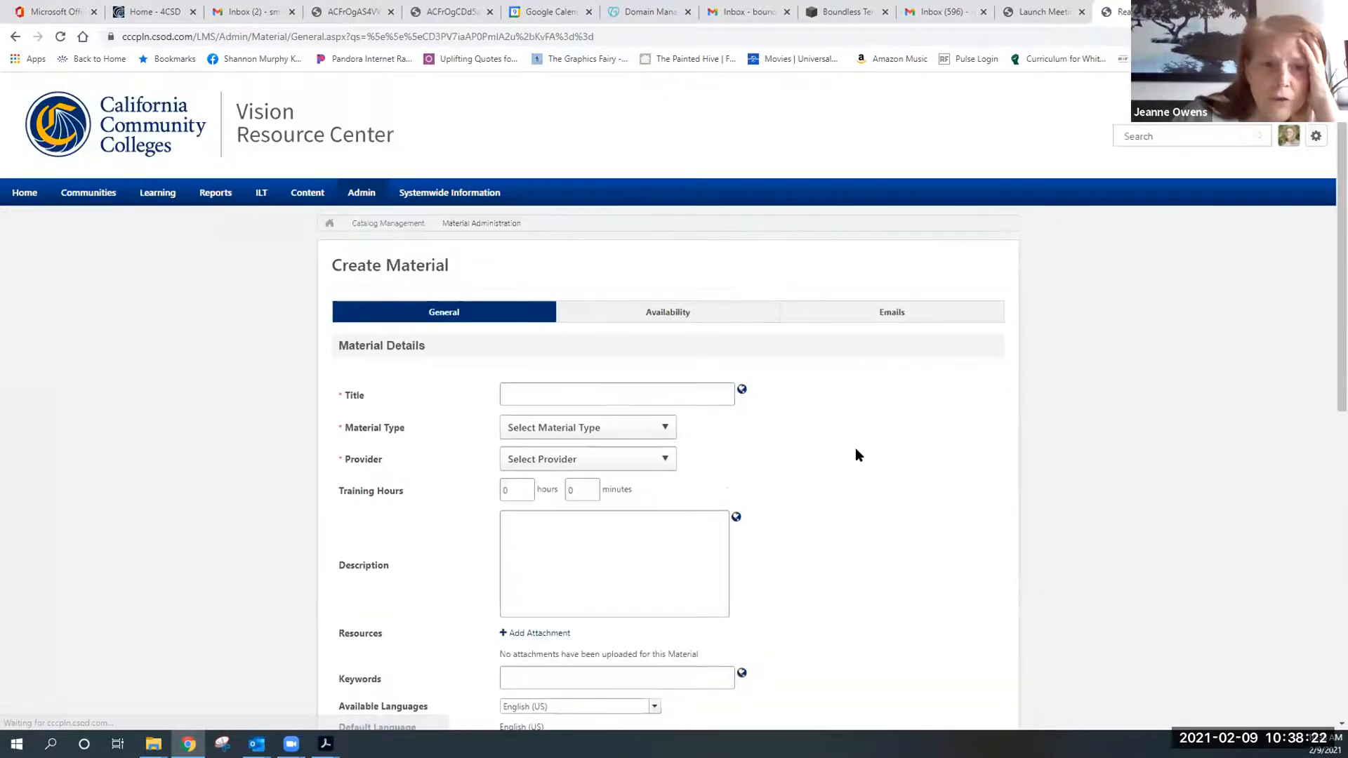
View the available material types and title the new material "LACCD | Test material".
scroll(856, 450, "down", 2)
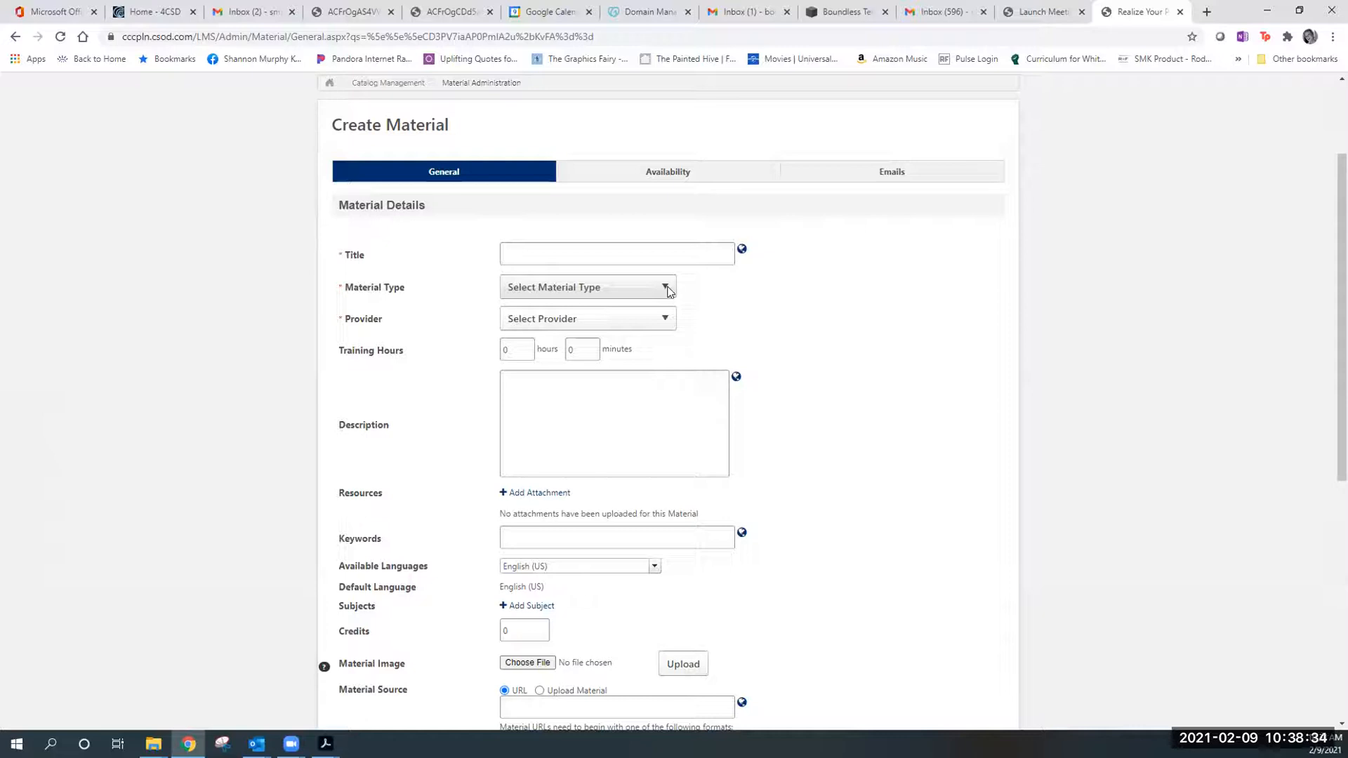
left_click(669, 292)
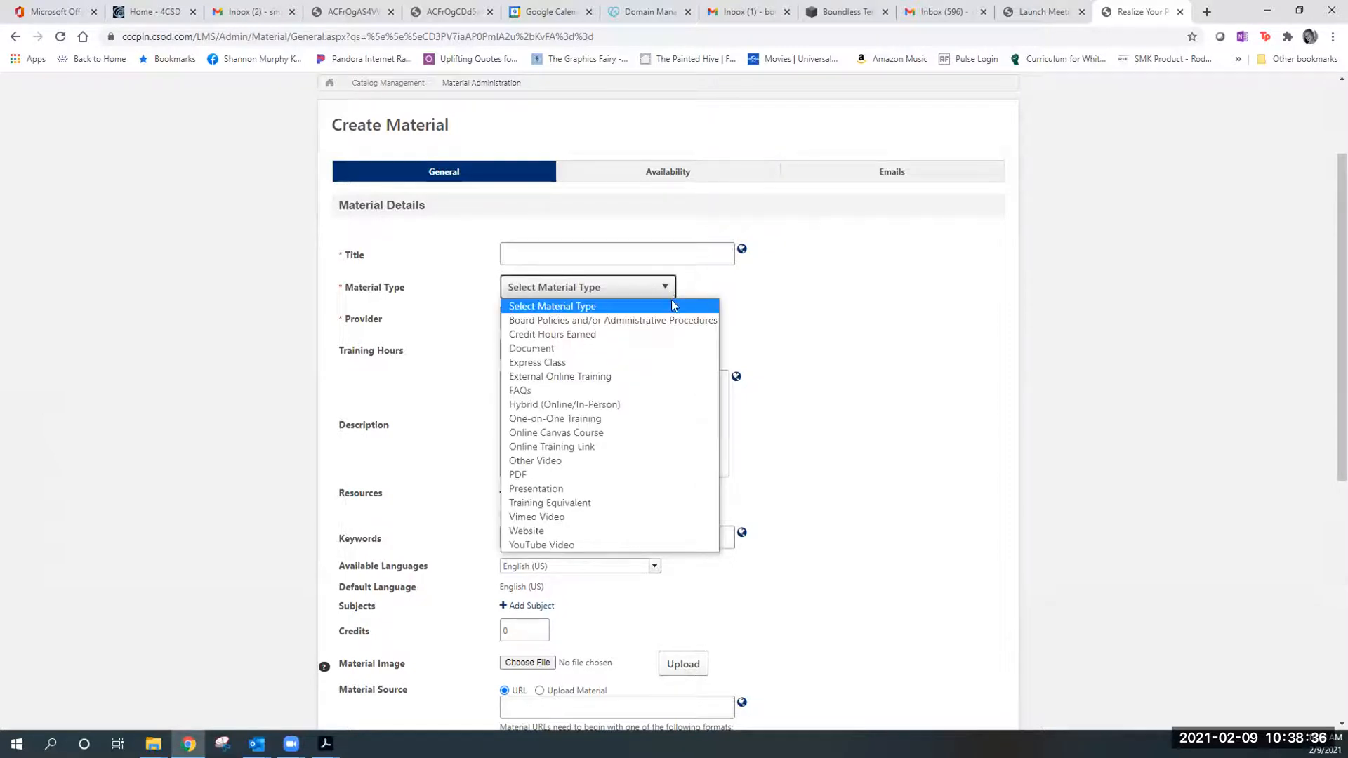
left_click(650, 257)
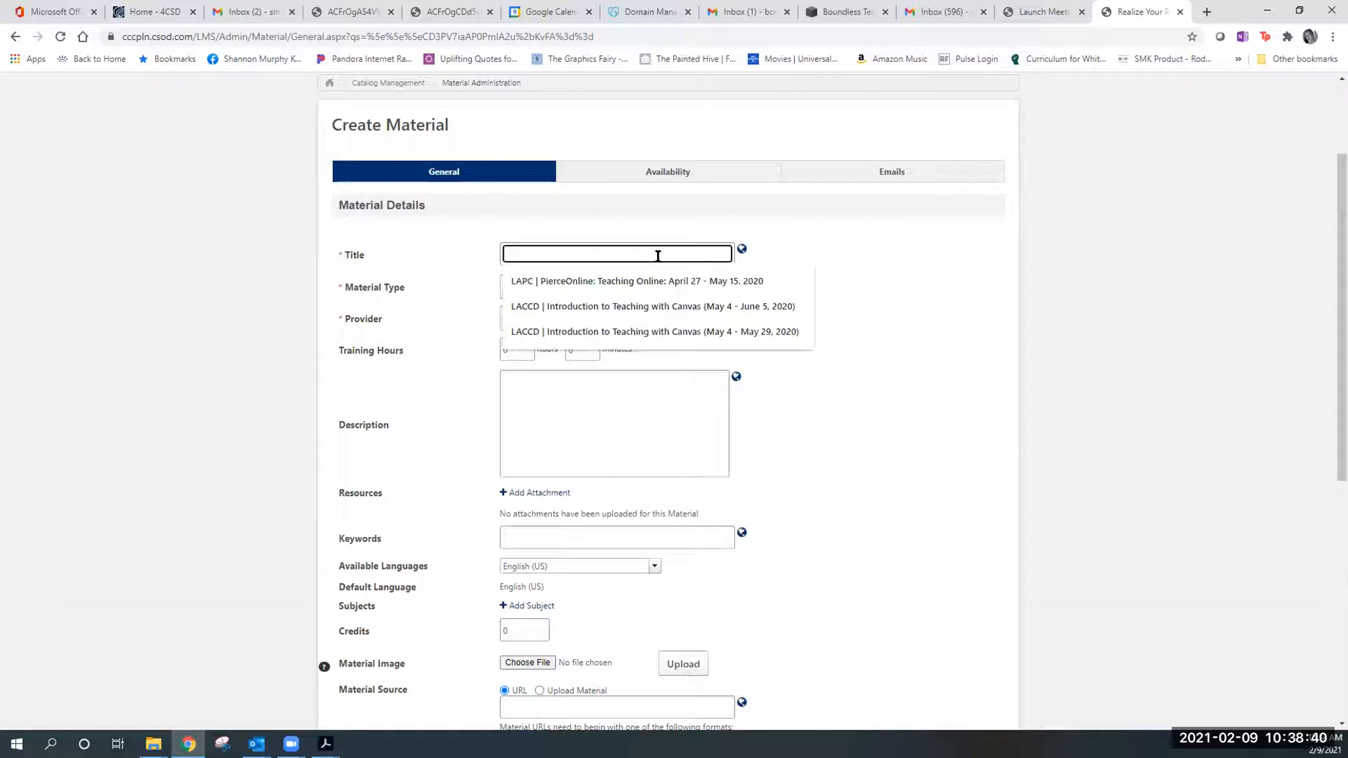
left_click(781, 247)
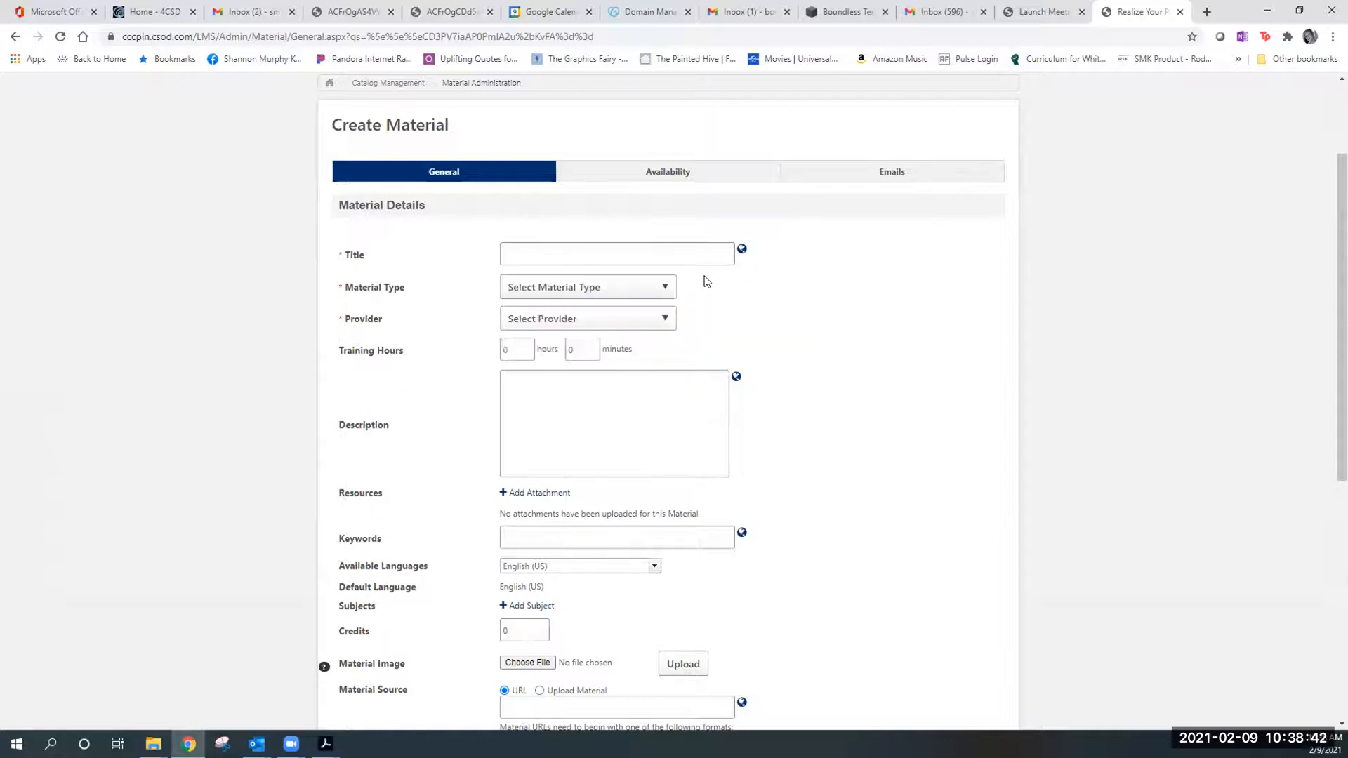
left_click(664, 255)
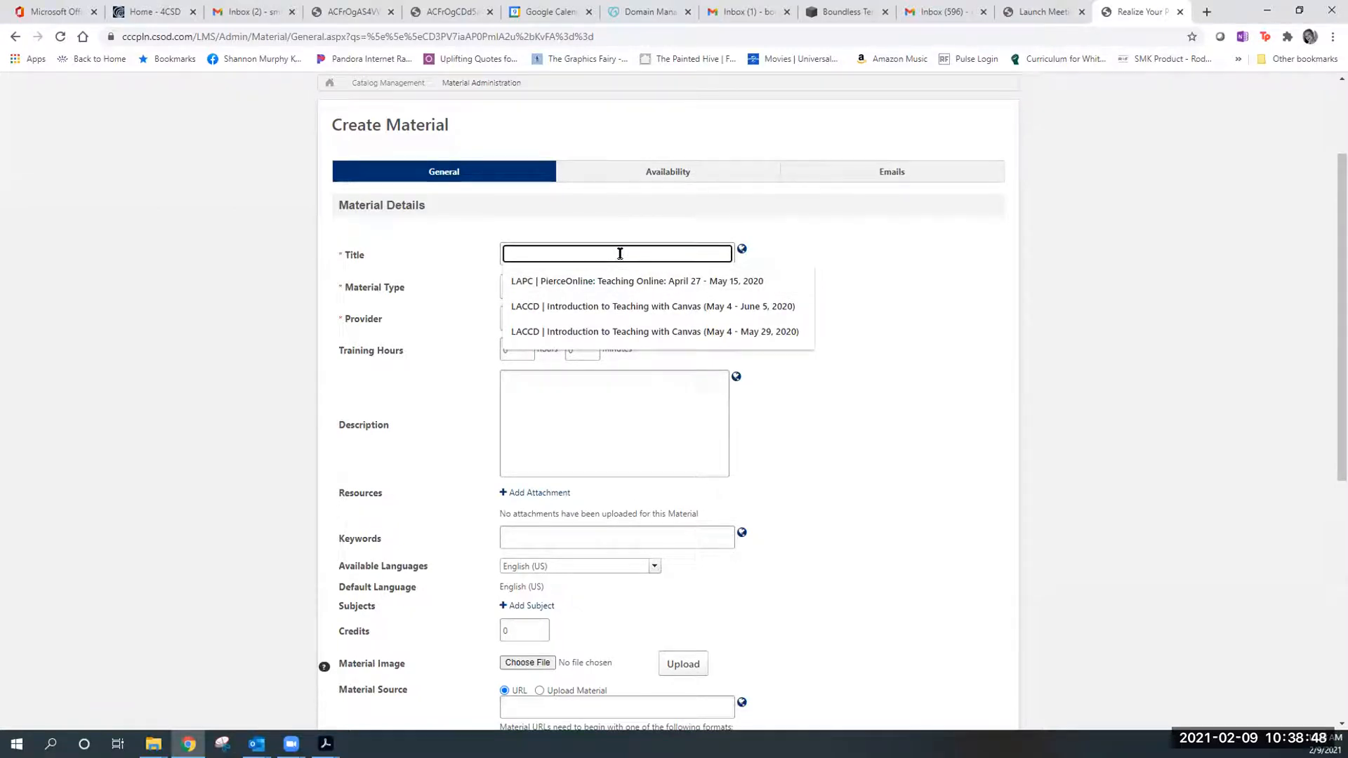
type("LACCD | Test material")
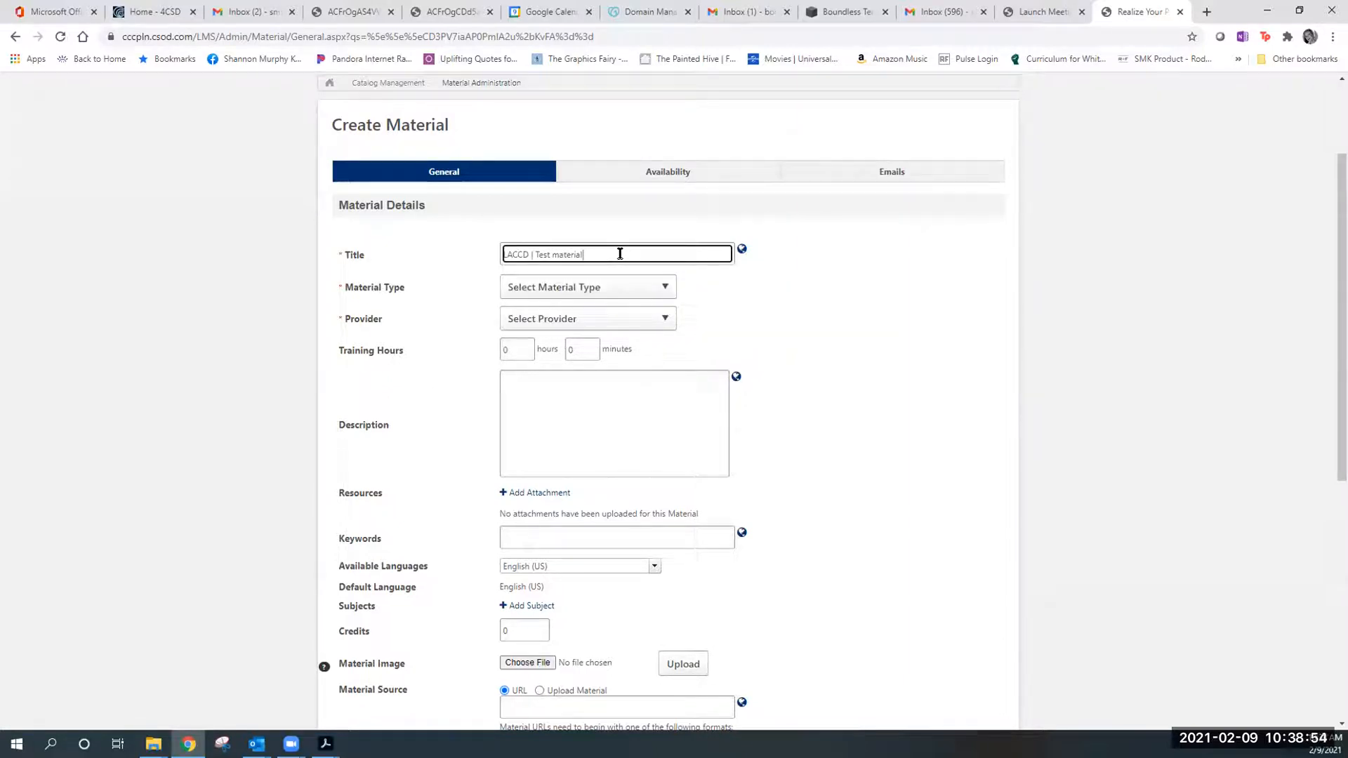
Set the material type to YouTube Video and view the available providers and other material types.
left_click(653, 290)
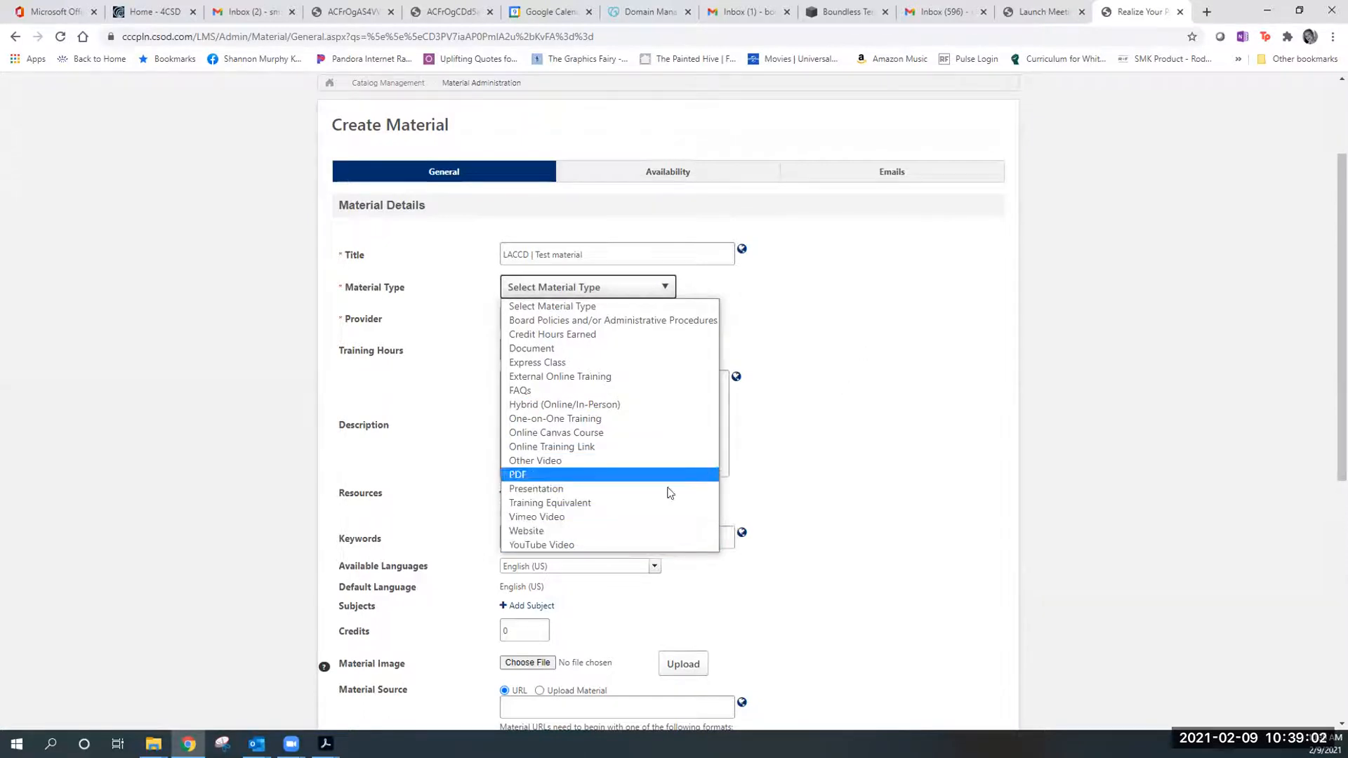
left_click(616, 545)
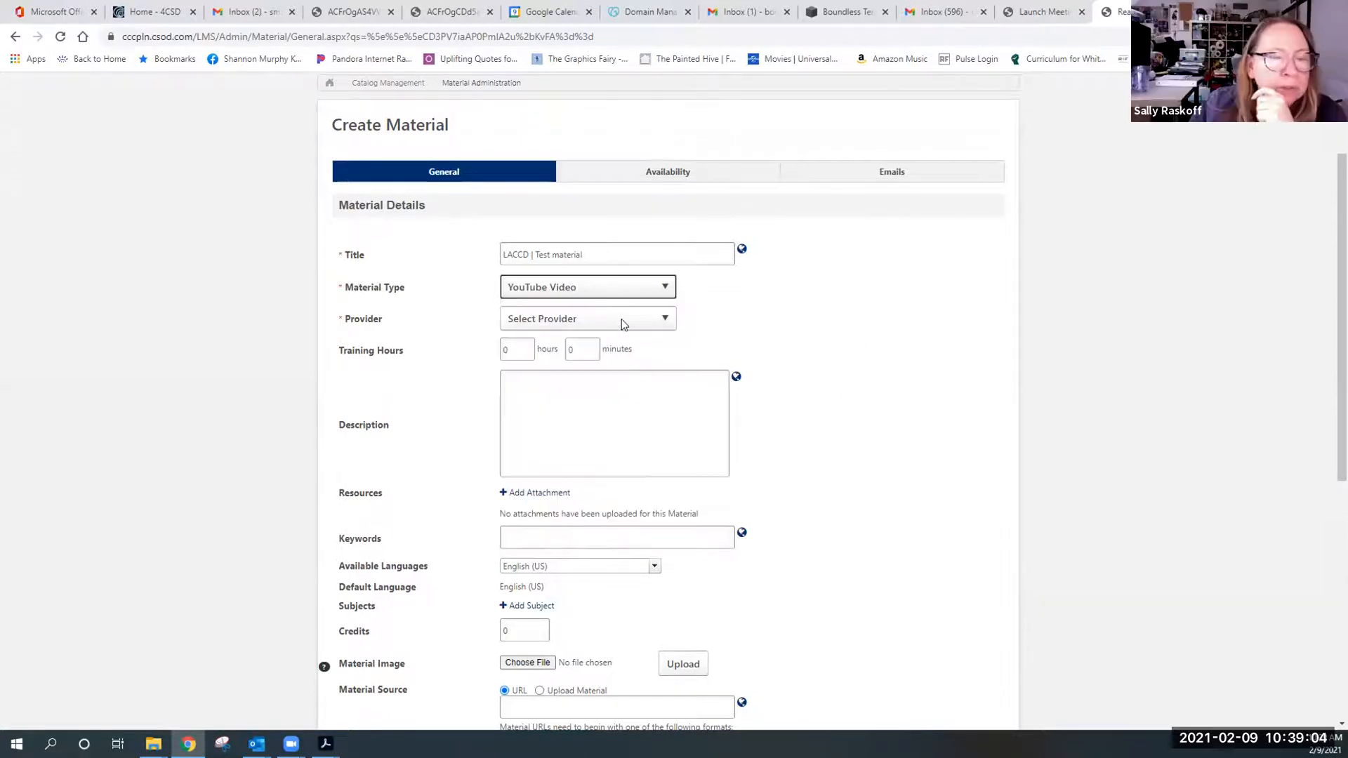
left_click(621, 319)
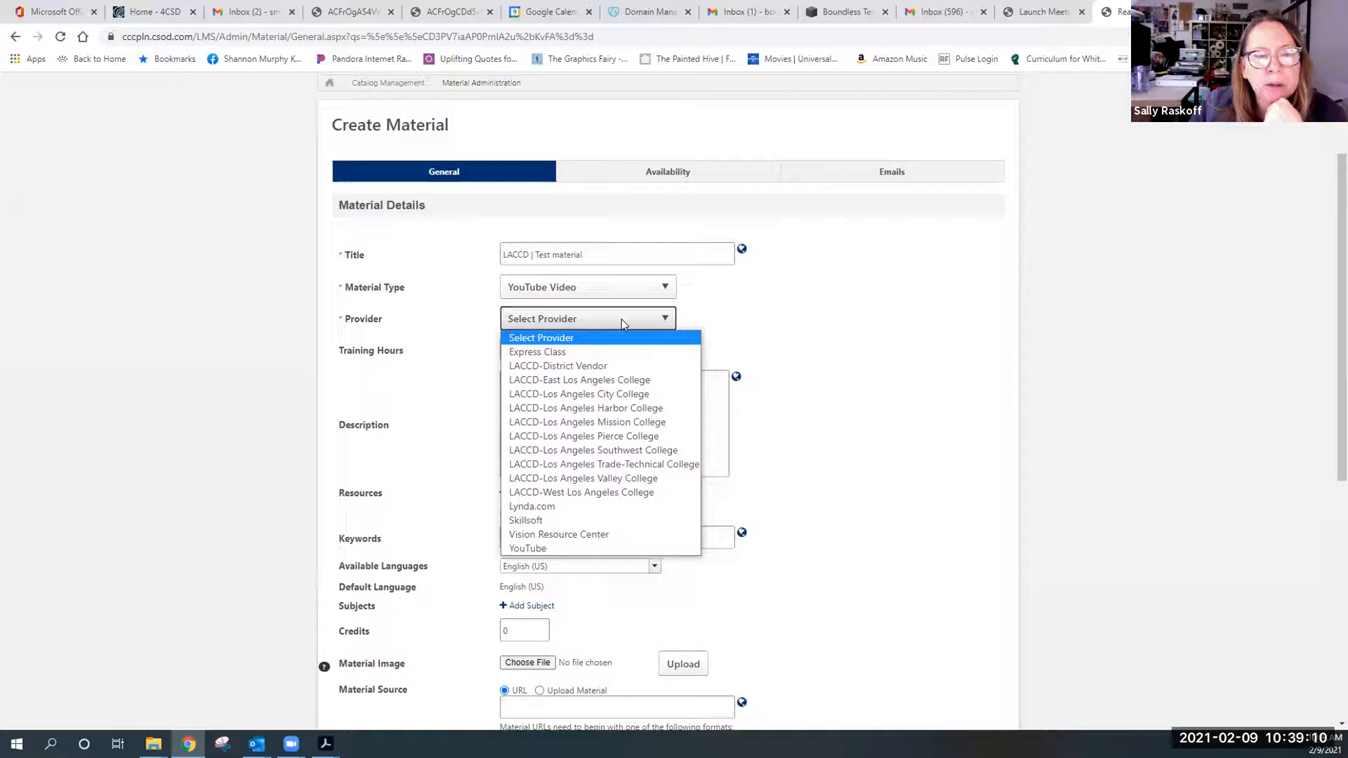
left_click(626, 293)
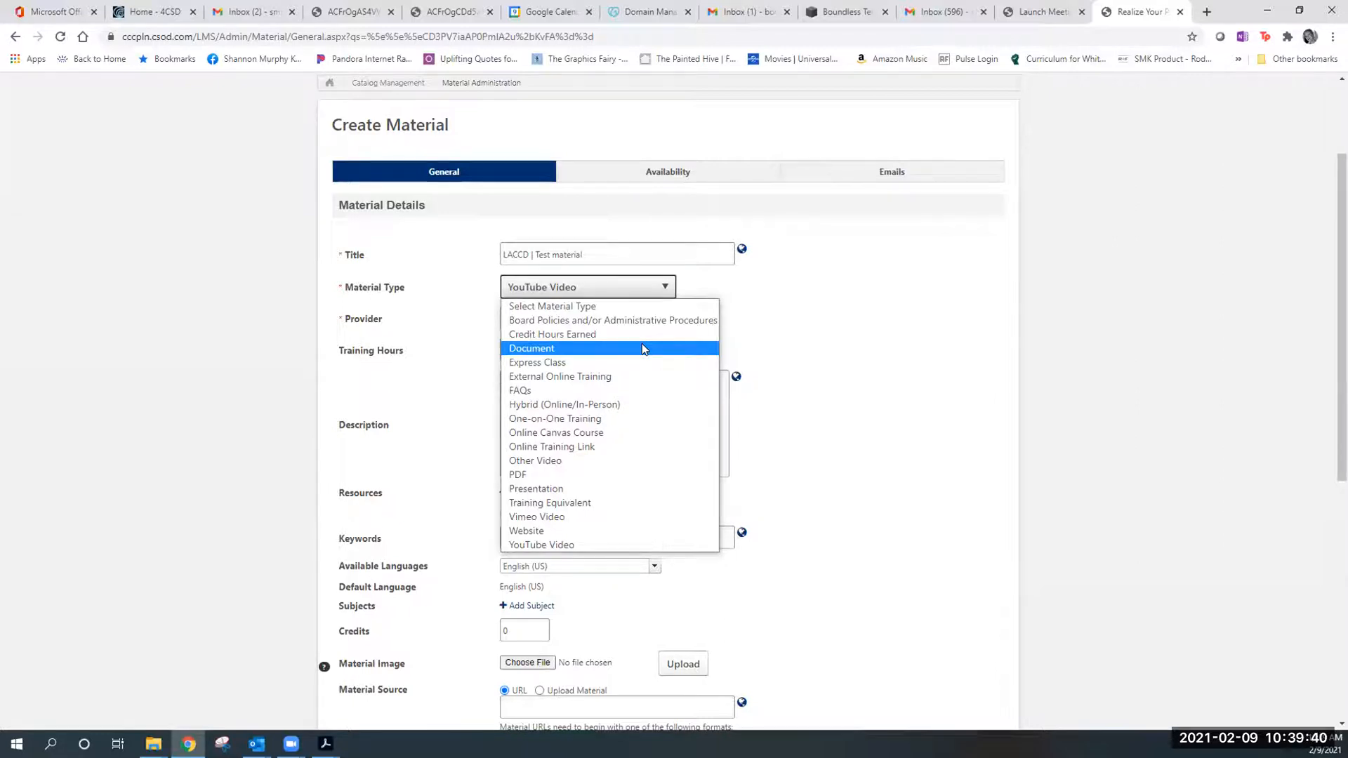
scroll(906, 237, "up", 2)
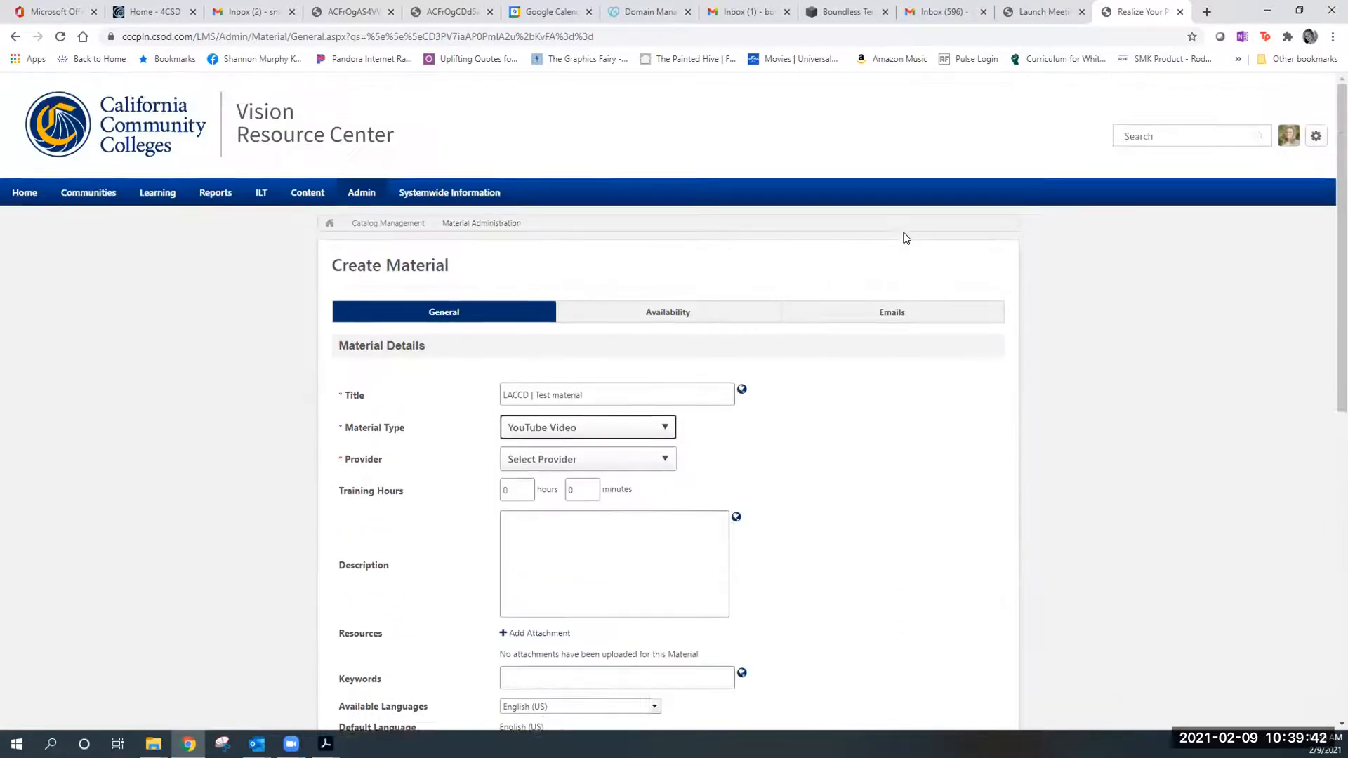
scroll(906, 237, "down", 2)
Set the material type to Website and the provider to LACCD-District Vendor.
left_click(658, 288)
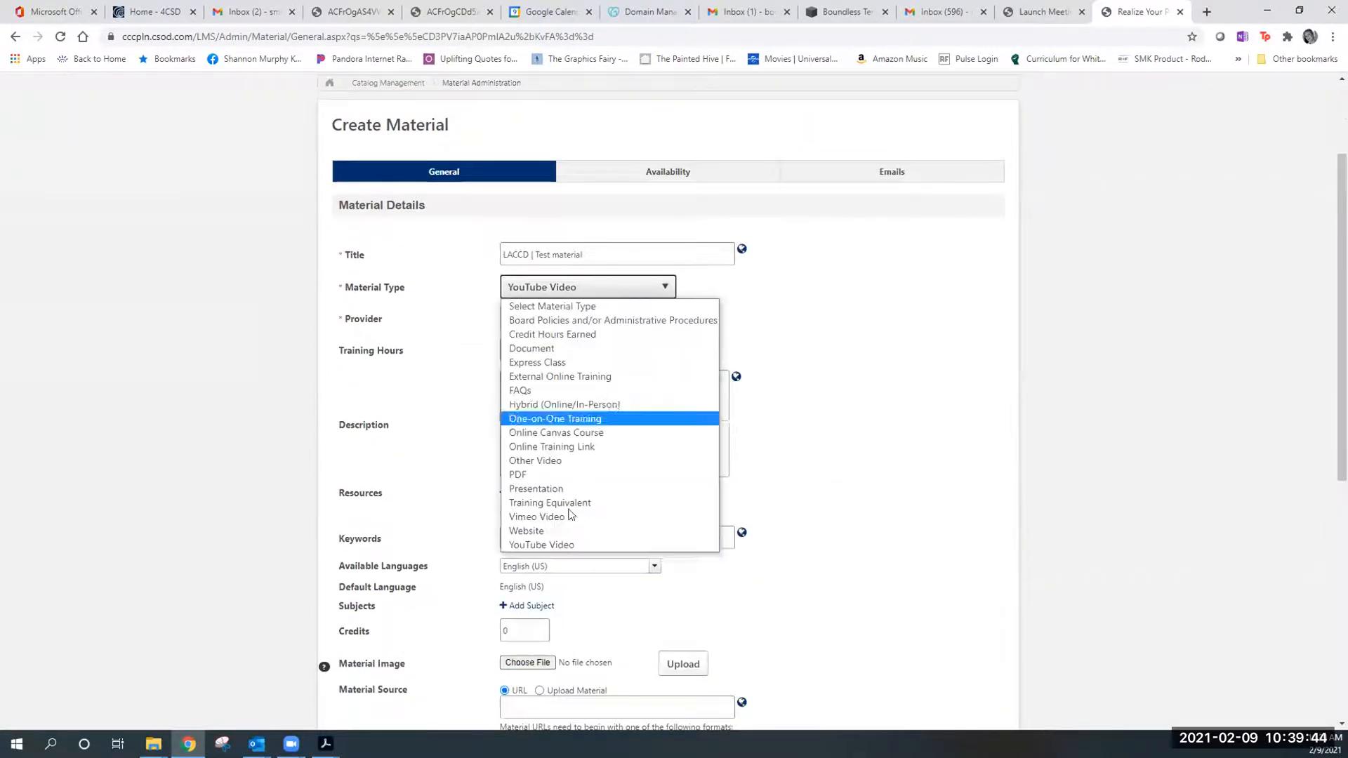
left_click(557, 530)
left_click(576, 317)
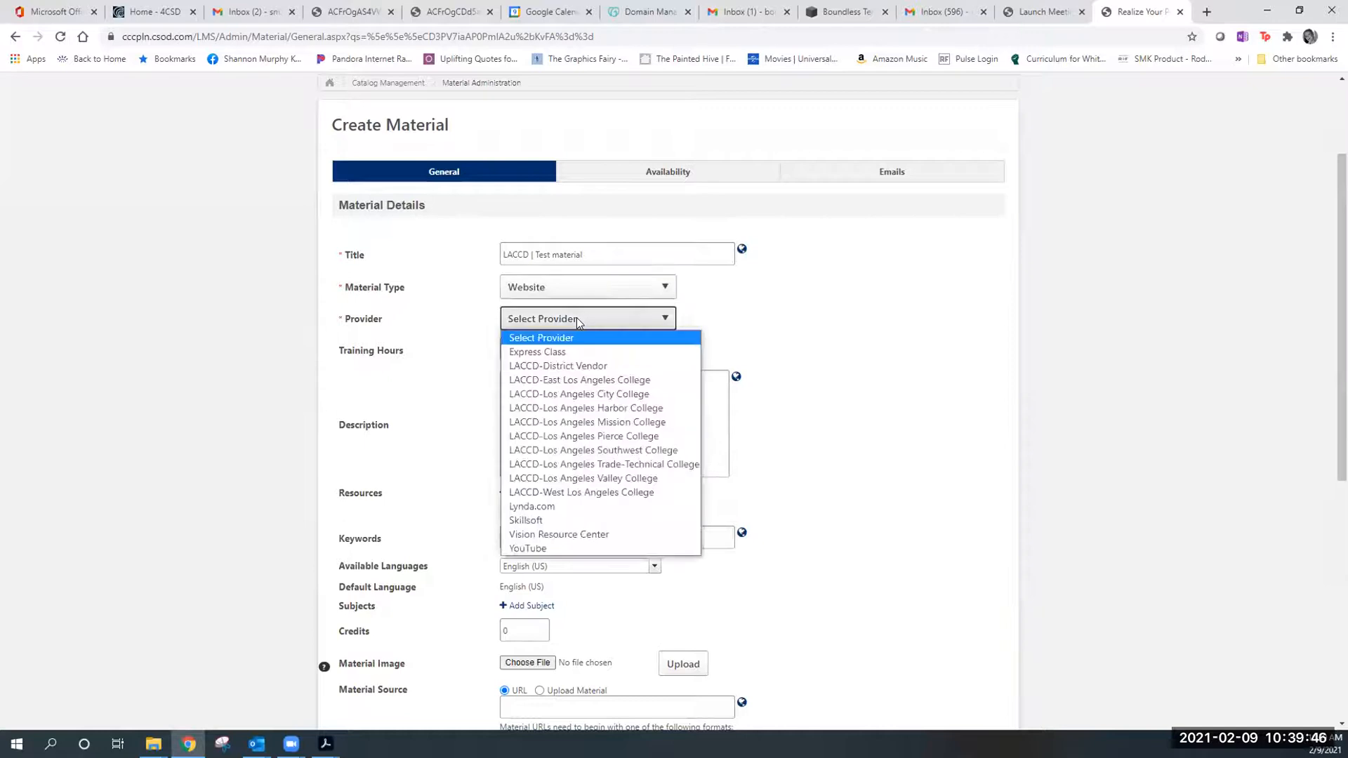
left_click(575, 370)
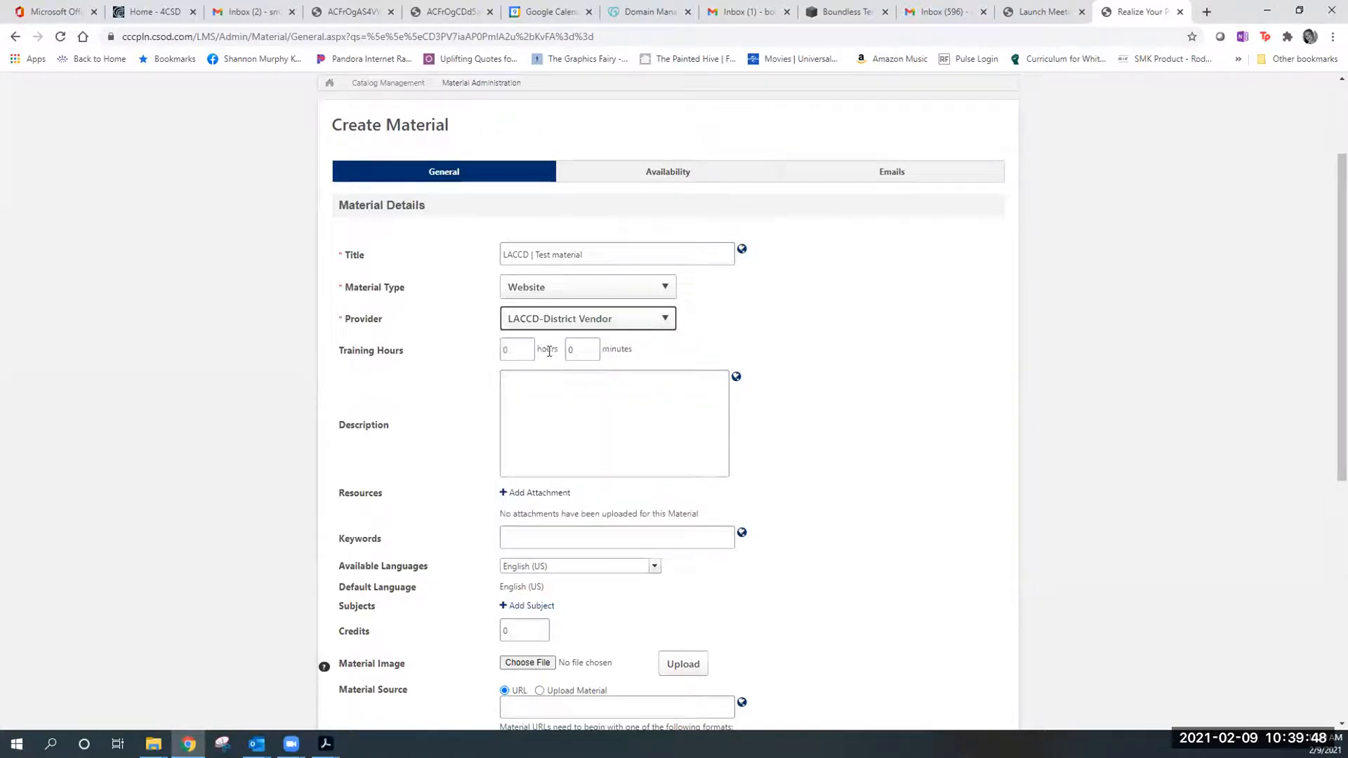
Set the training time to 5 minutes and enter the description "LACCD website".
left_click(569, 350)
type("5")
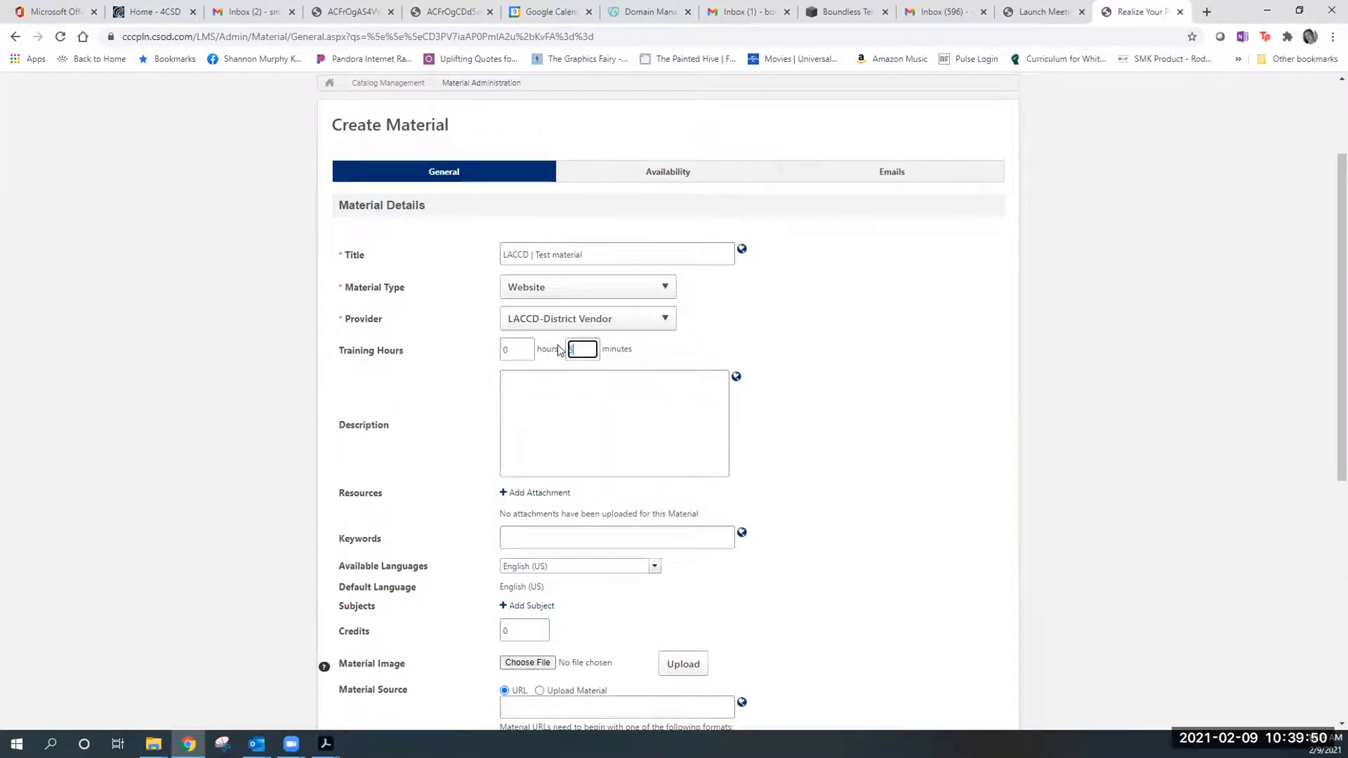
left_click(633, 380)
type("LACCD website")
left_click(608, 539)
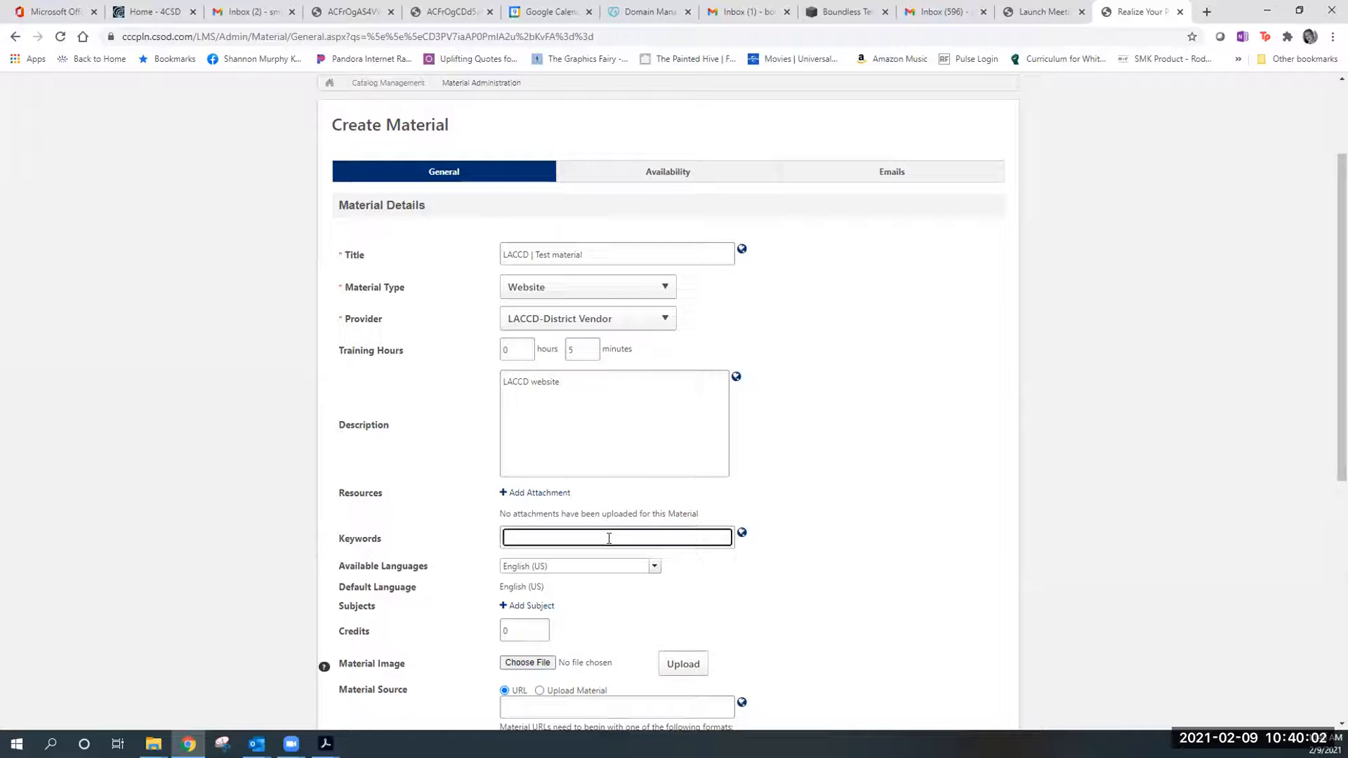
Add the Accessibility subject to the new material.
scroll(619, 538, "down", 2)
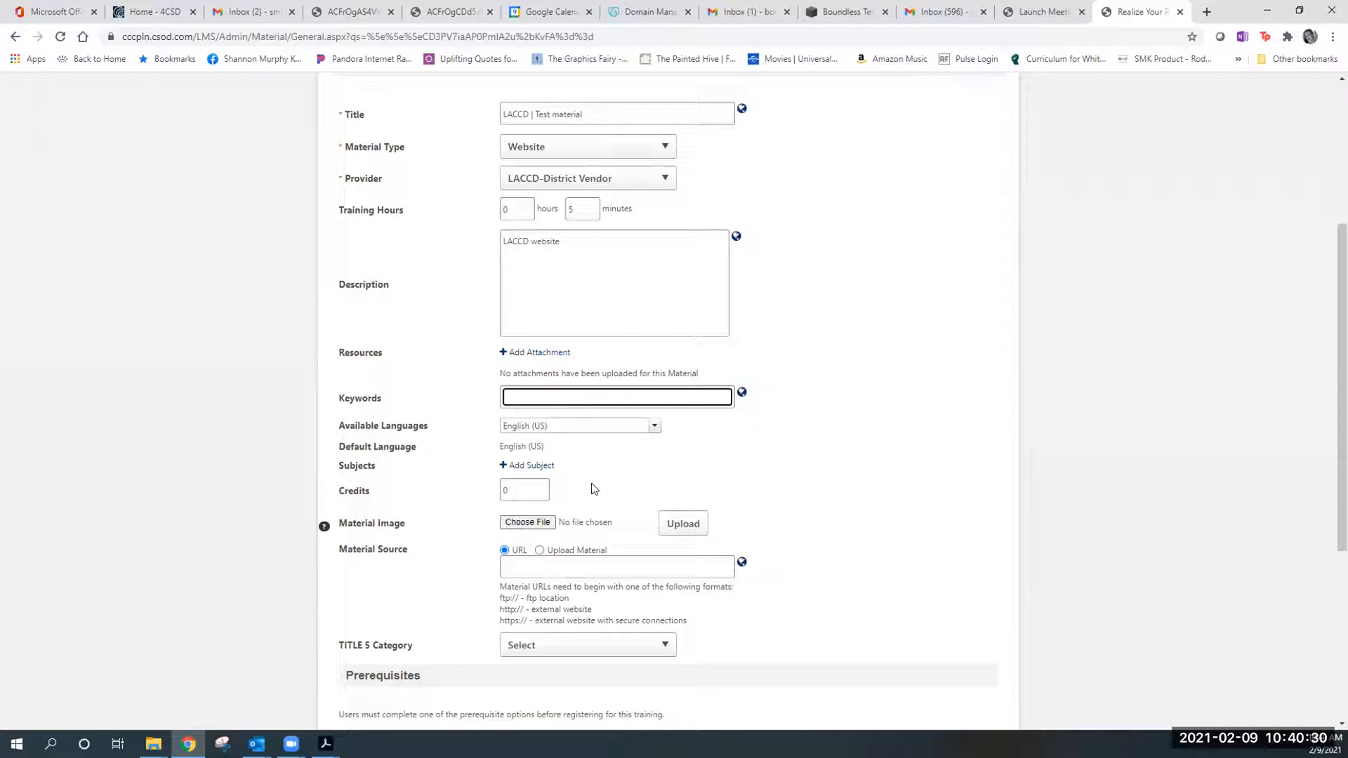
left_click(552, 475)
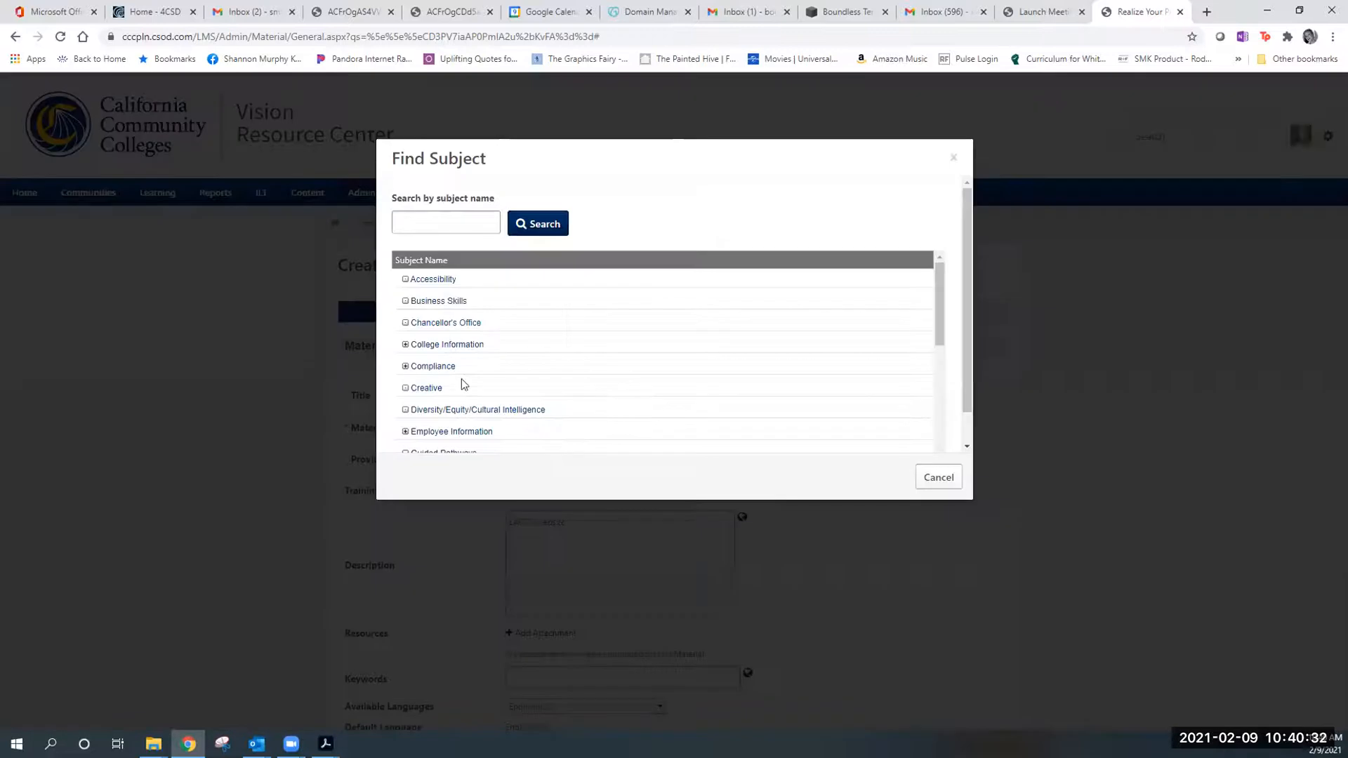
left_click(417, 283)
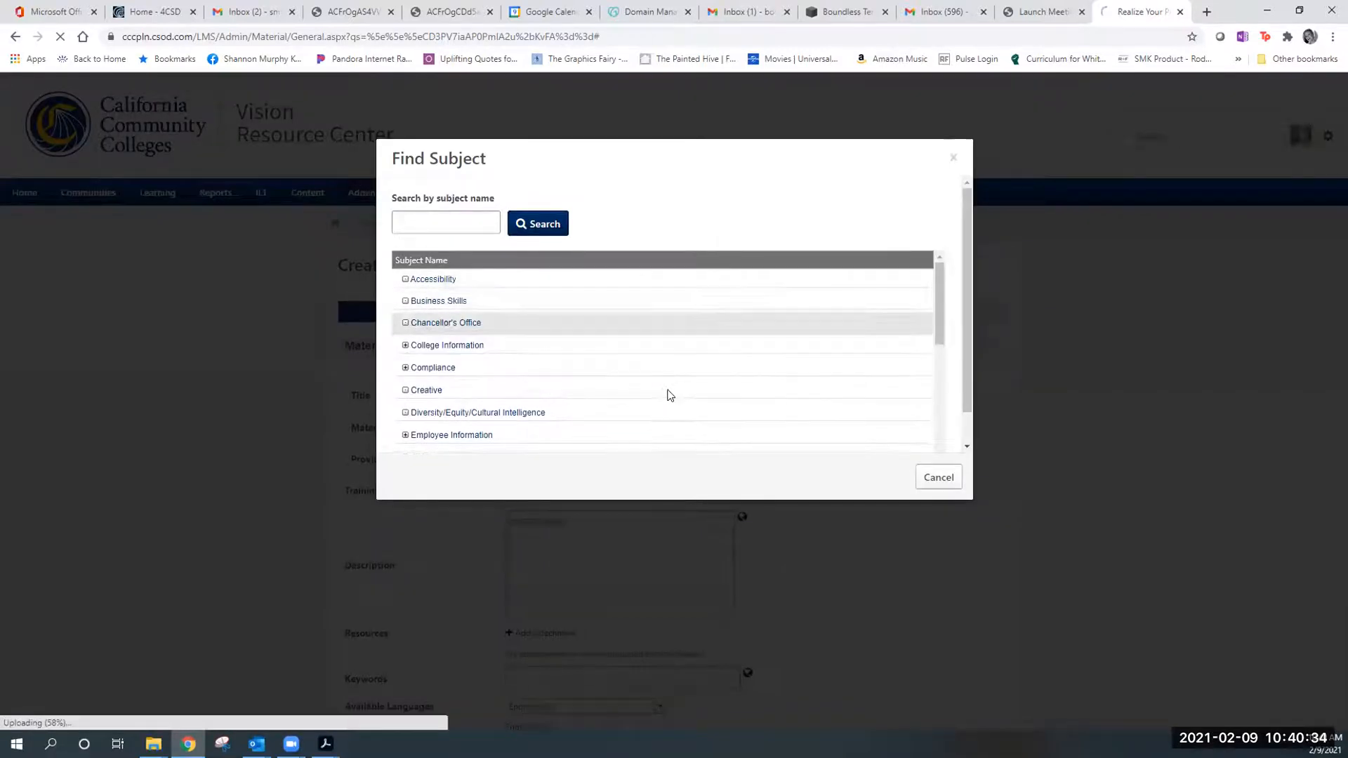
Try Upload Material as the material source, return it to URL, and set the TITLE 5 category to Course Instruction and Evaluation.
scroll(849, 461, "down", 6)
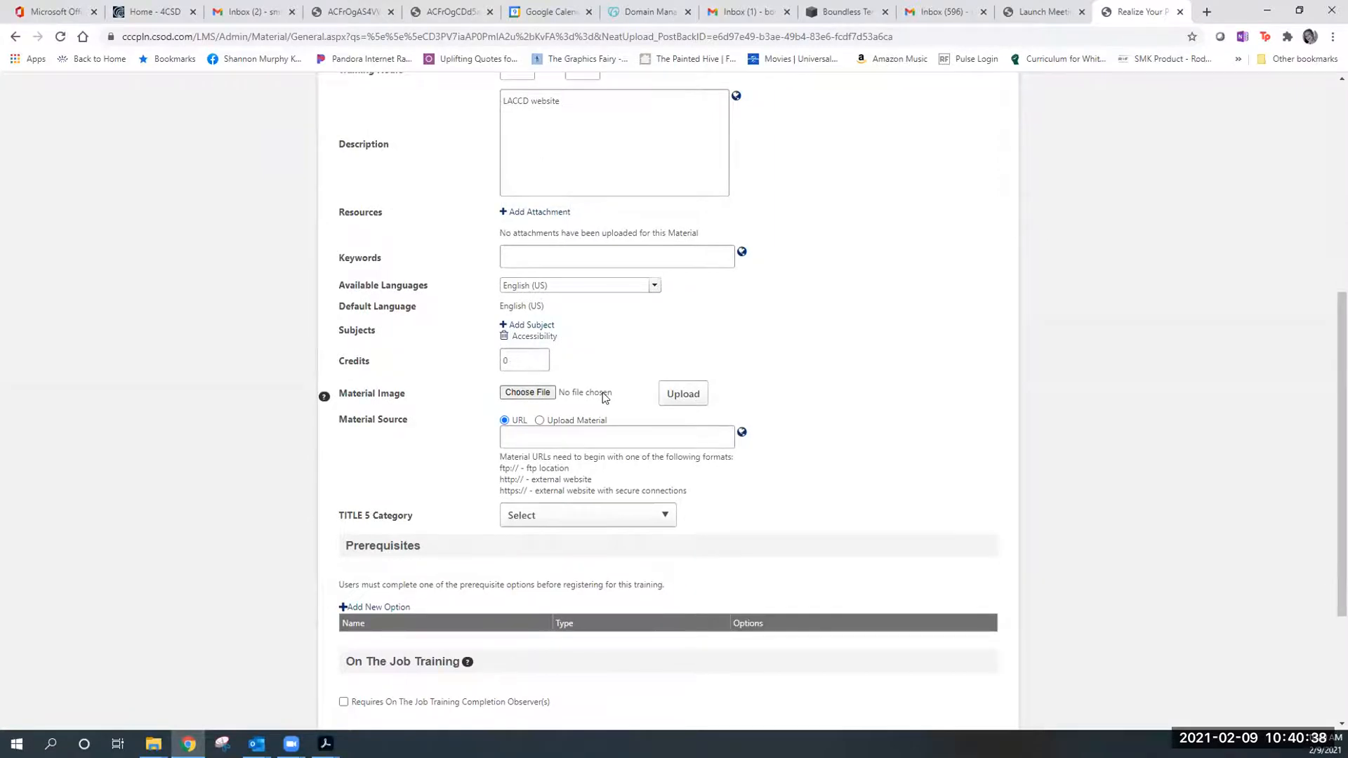
left_click(539, 421)
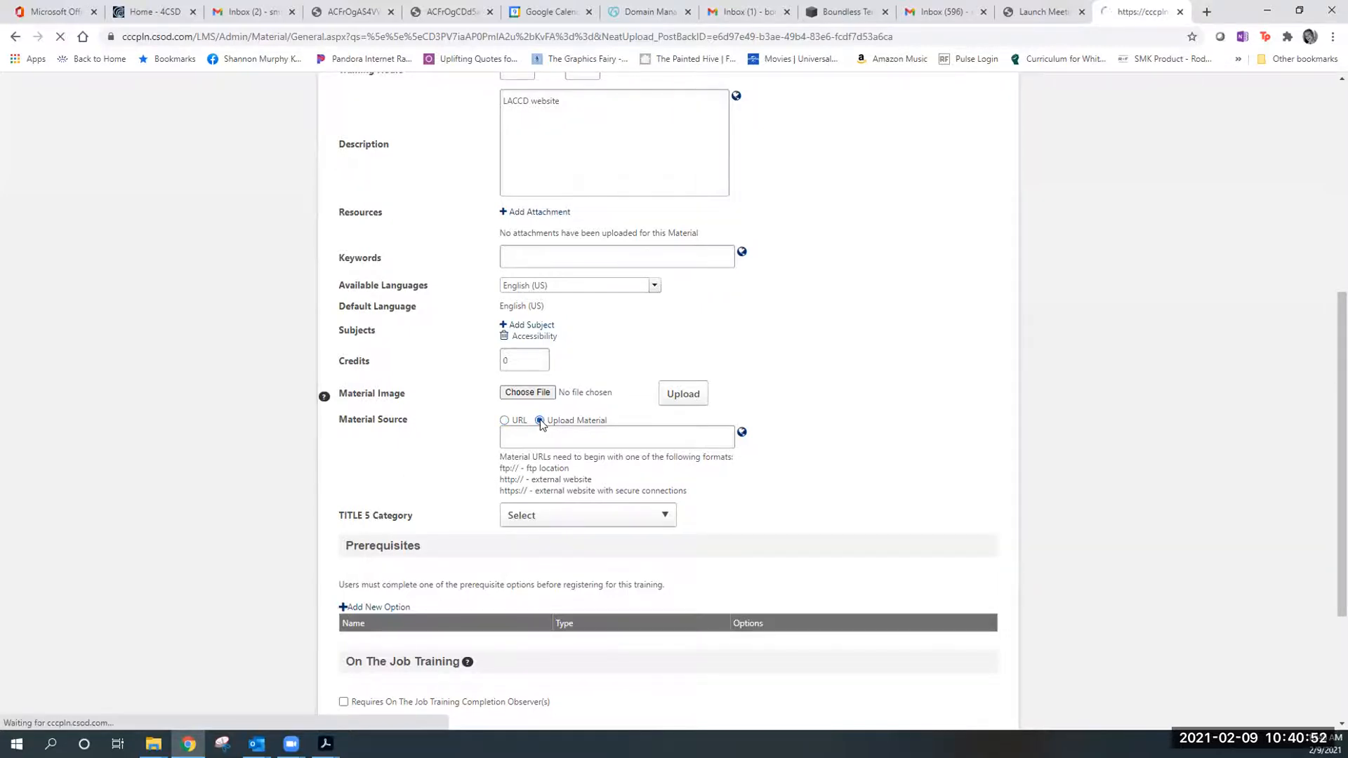
scroll(612, 434, "down", 3)
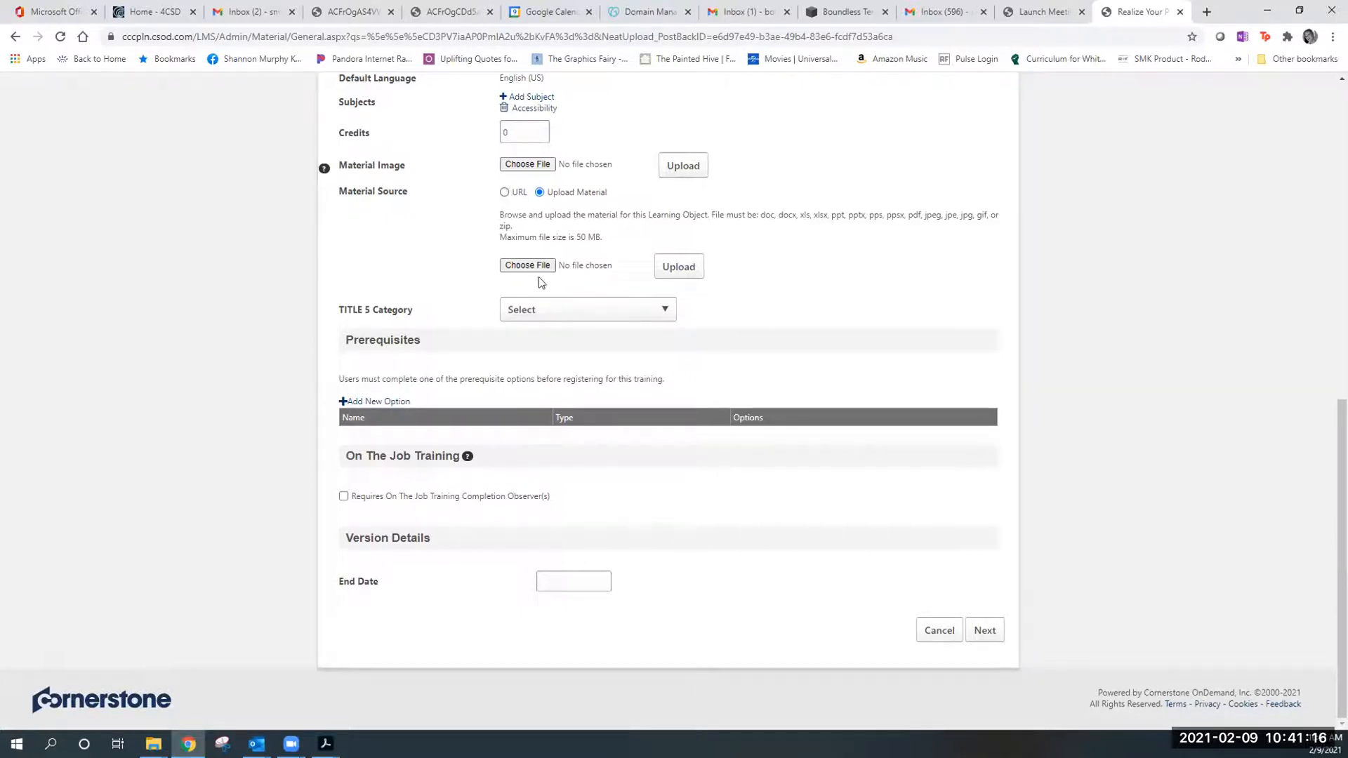
left_click(546, 309)
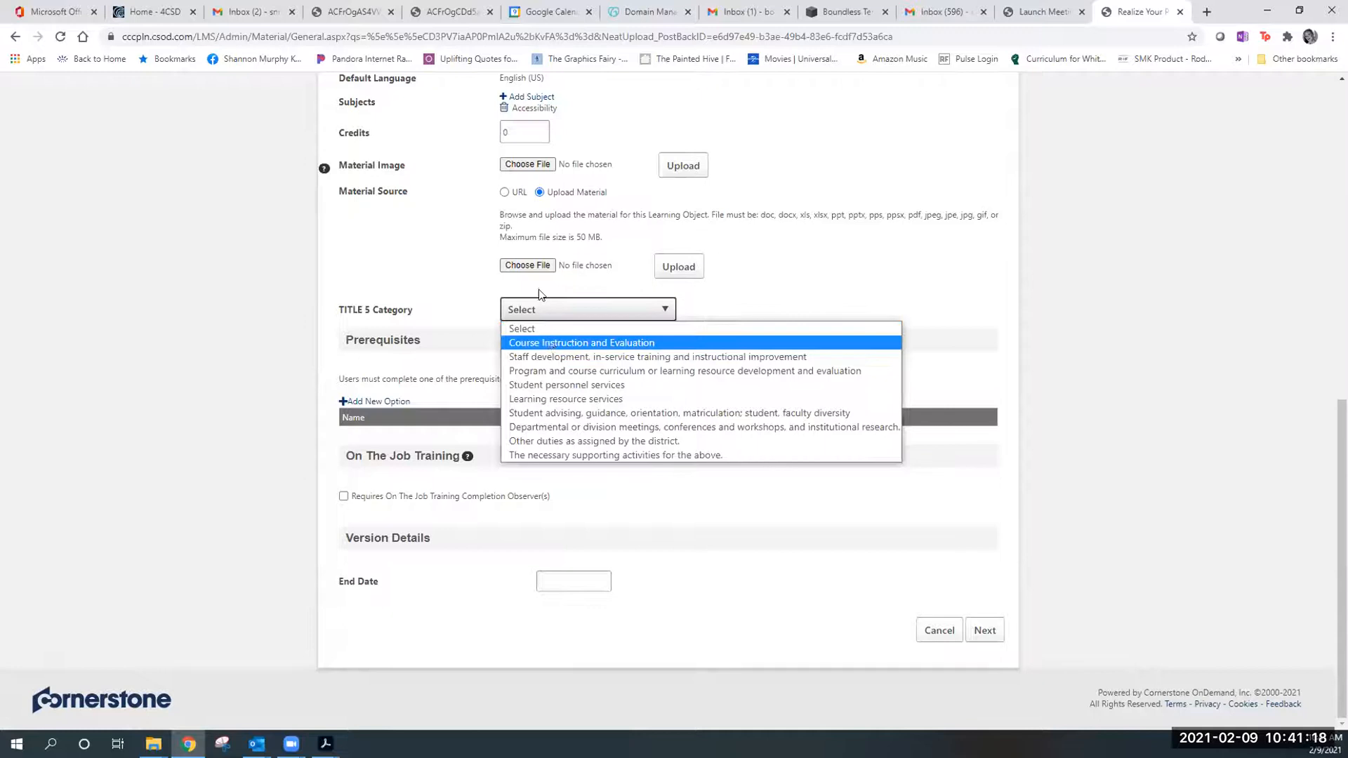
left_click(551, 343)
left_click(504, 192)
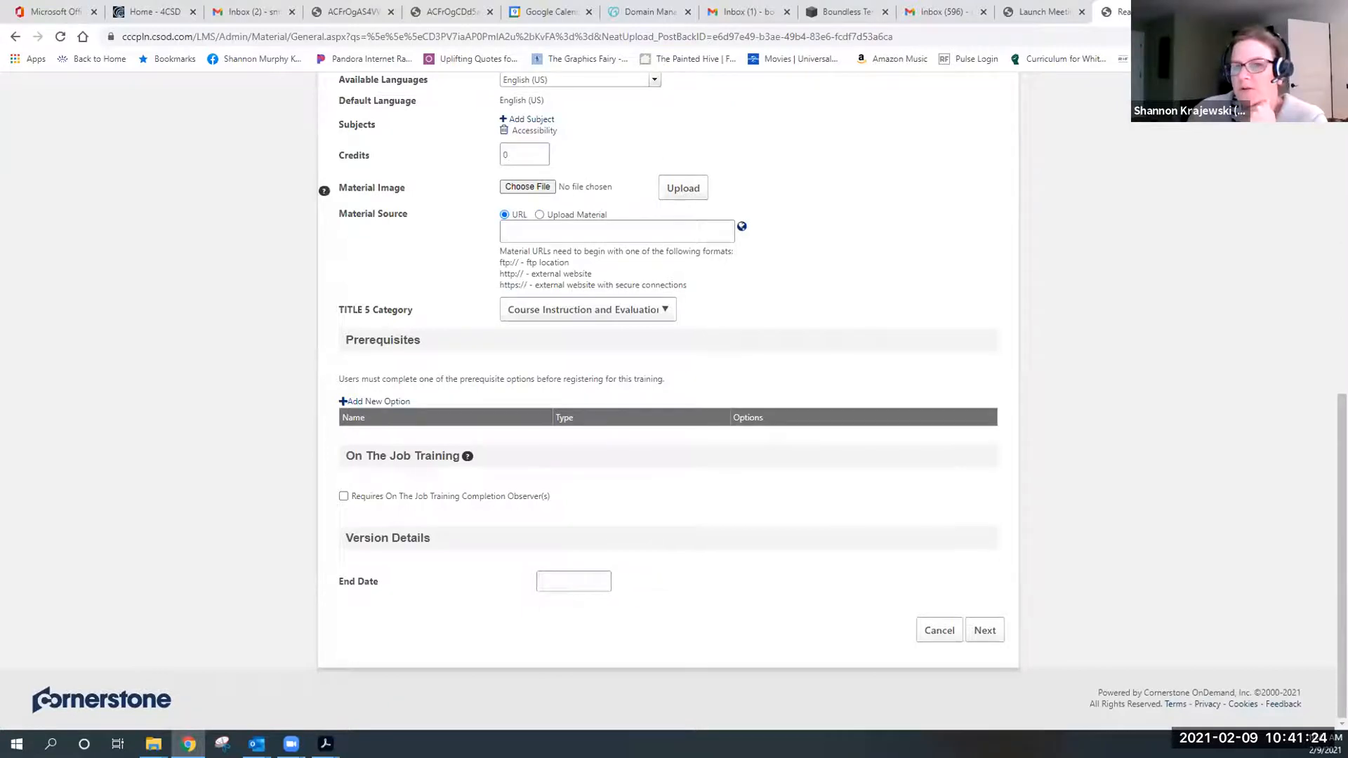
Try Upload Material as the material source, return it to URL, and require on-the-job training completion observers.
left_click(593, 214)
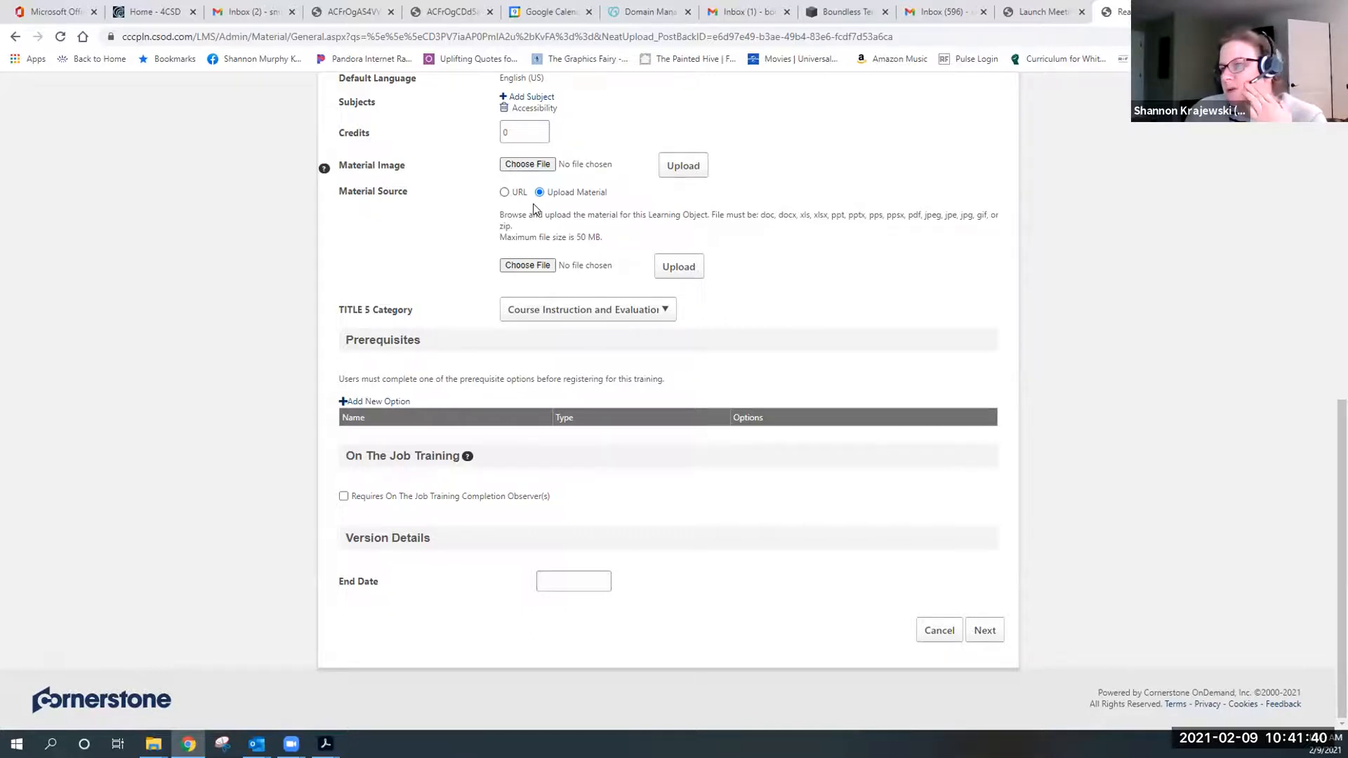
left_click(505, 192)
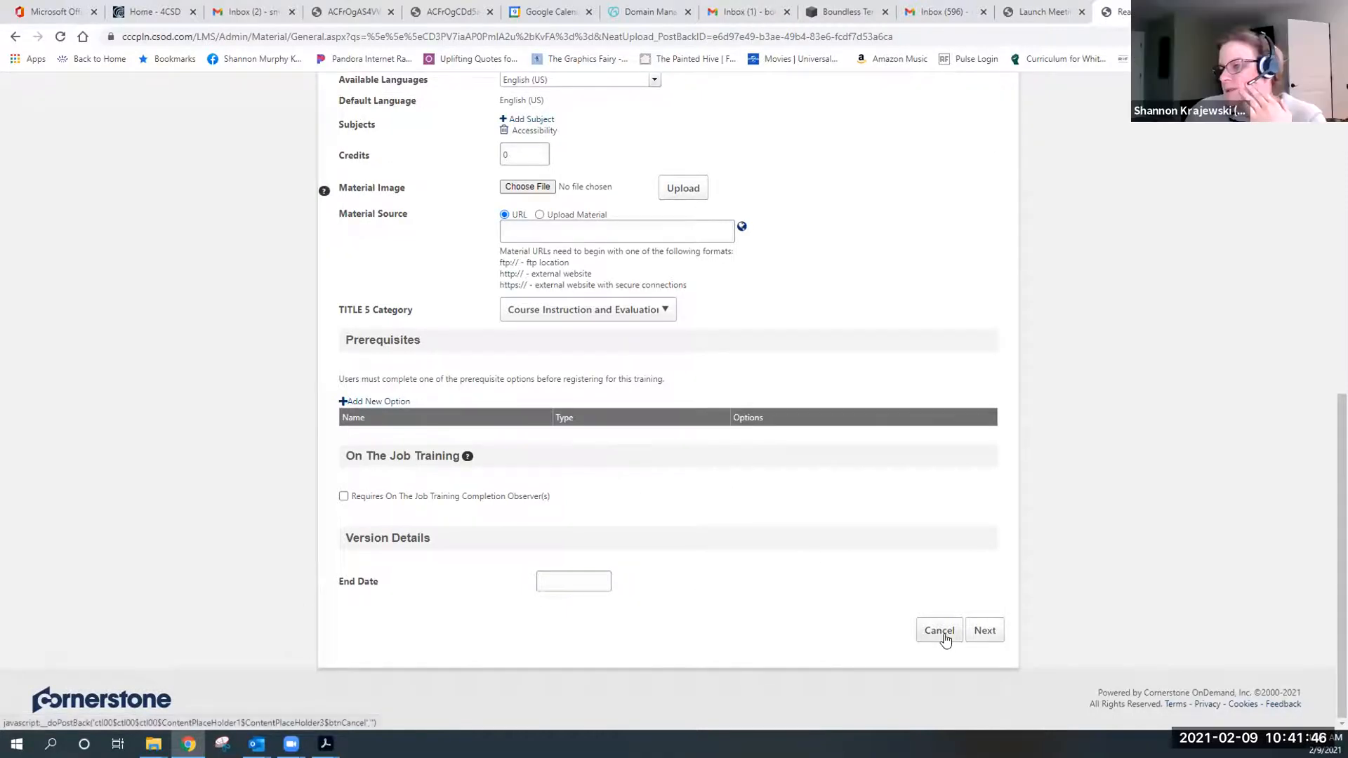
left_click(344, 498)
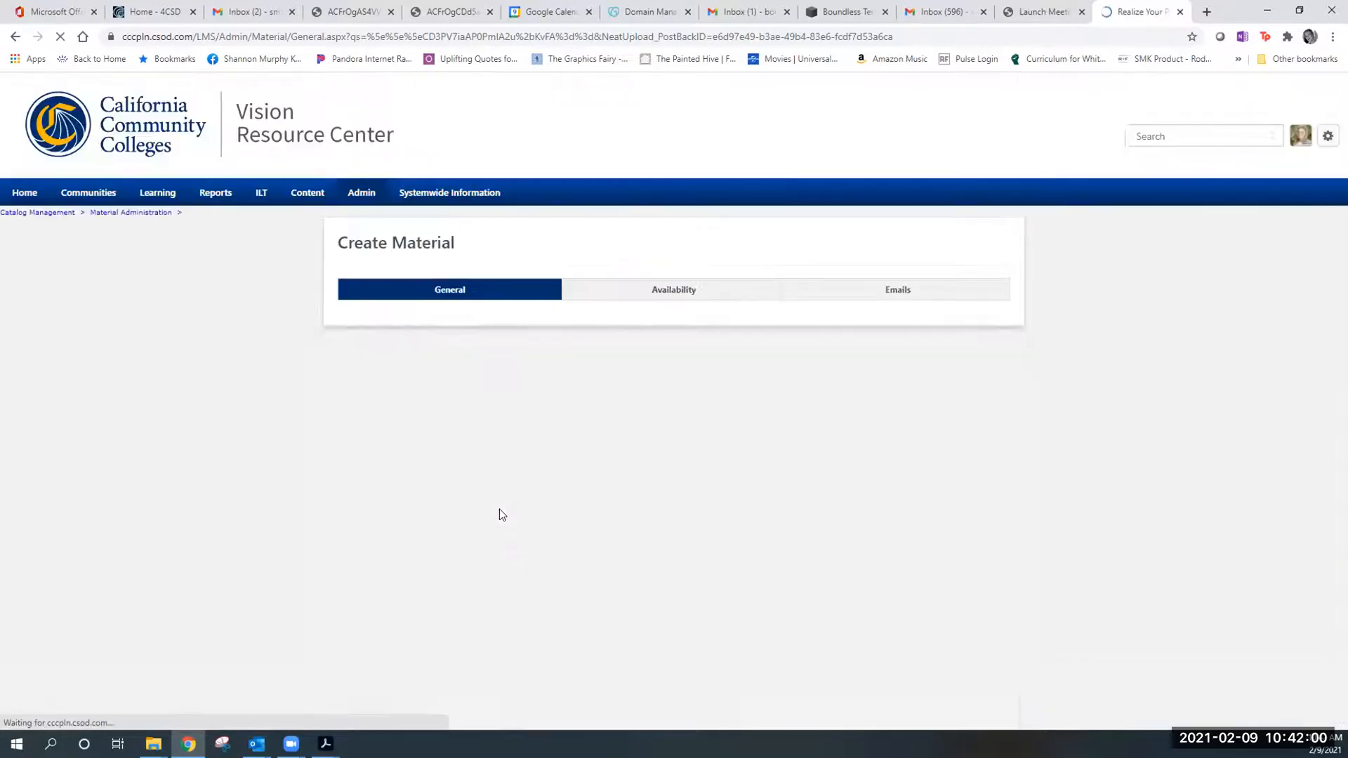
scroll(507, 520, "down", 4)
scroll(507, 520, "down", 7)
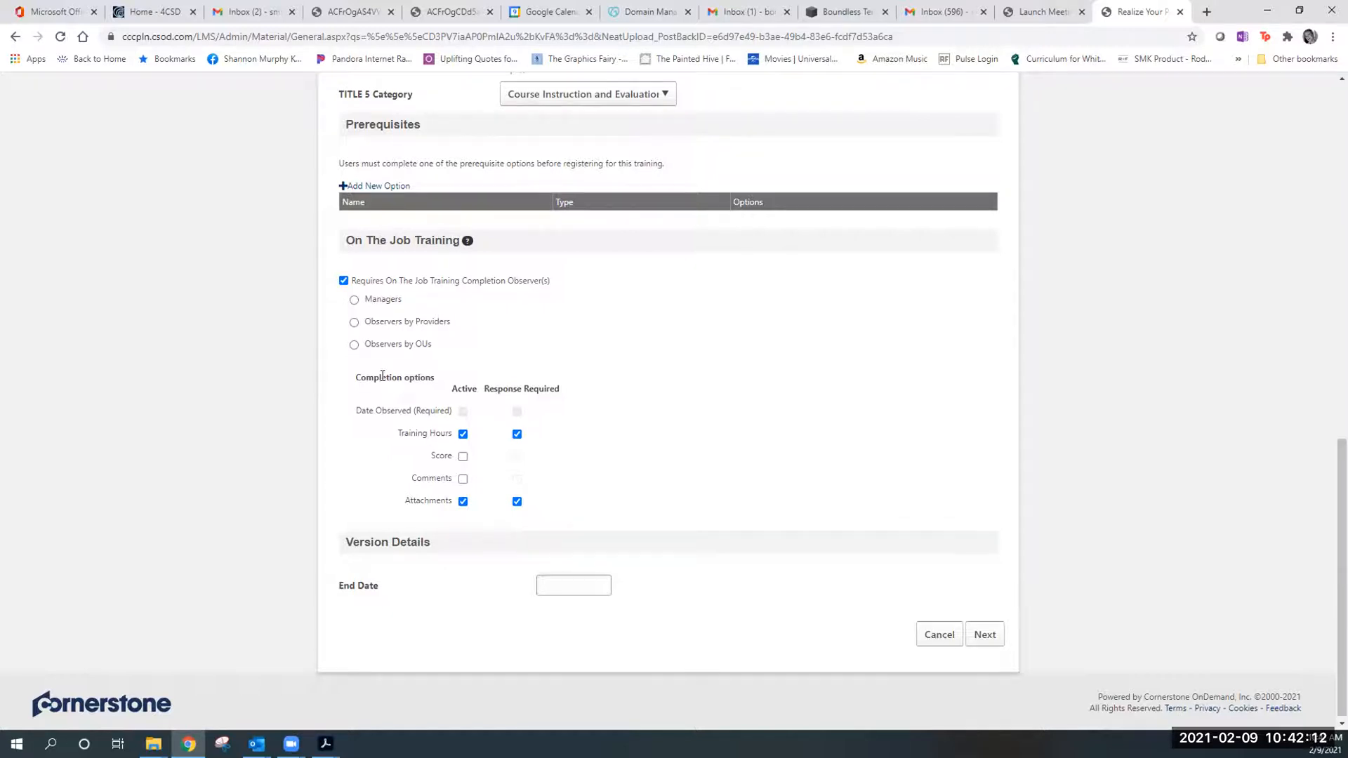
Choose Observers by OUs with Users as the OU criteria, and cancel the creation of the material.
left_click(354, 345)
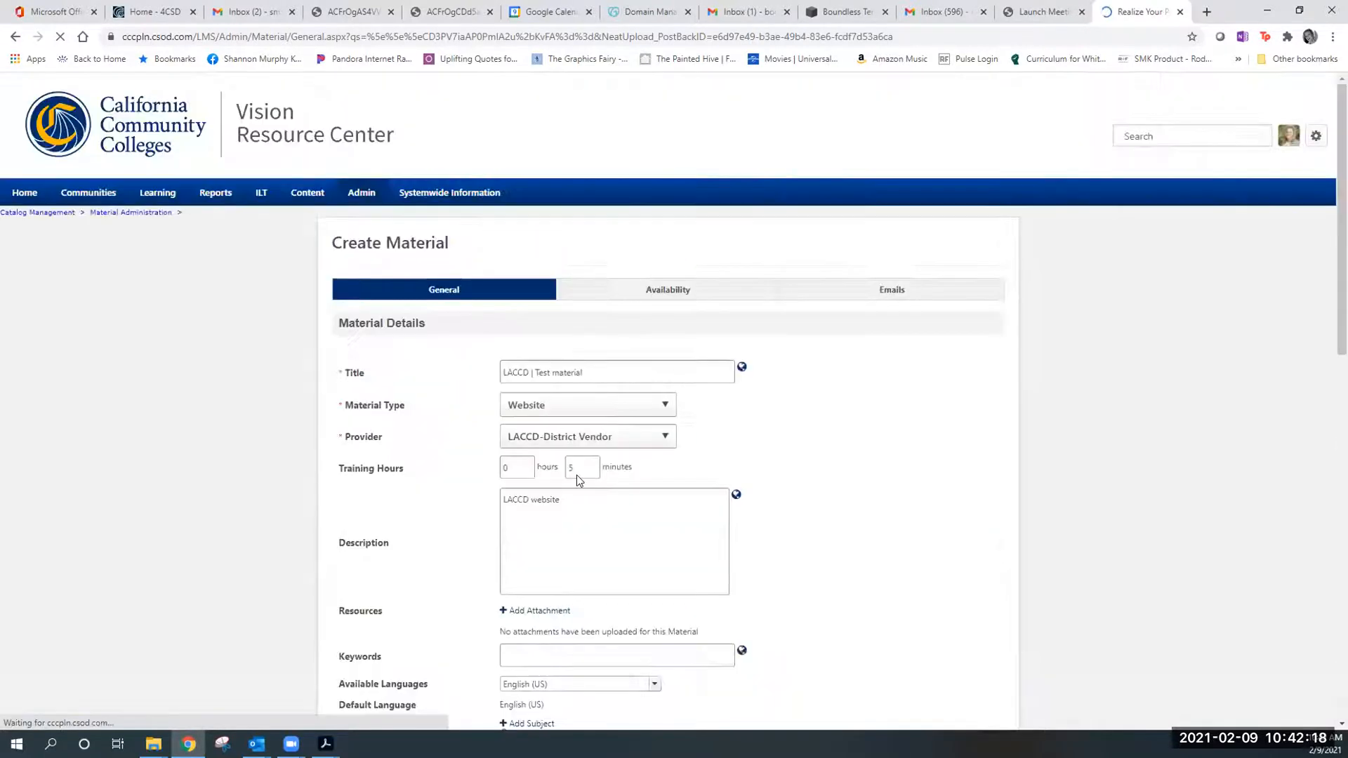
scroll(588, 495, "down", 7)
scroll(588, 496, "down", 7)
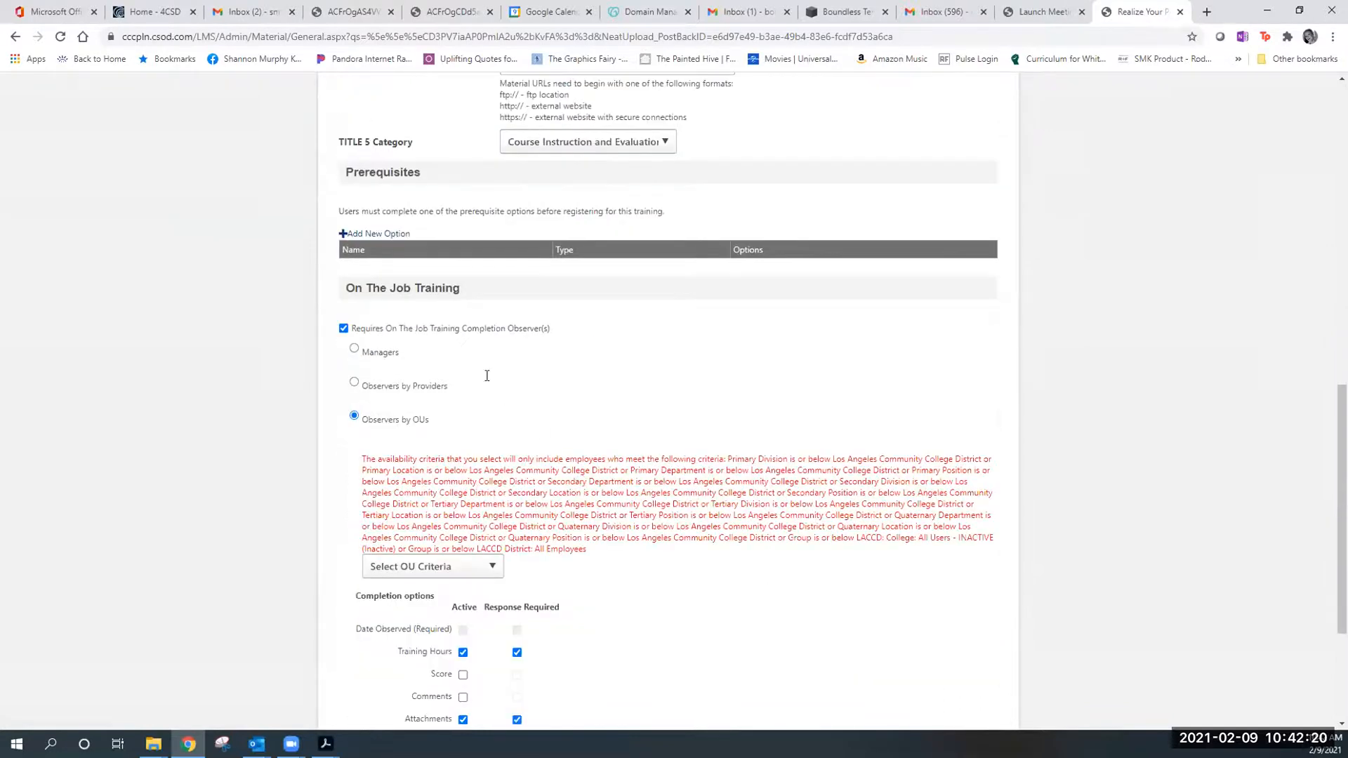
left_click(482, 345)
left_click(430, 617)
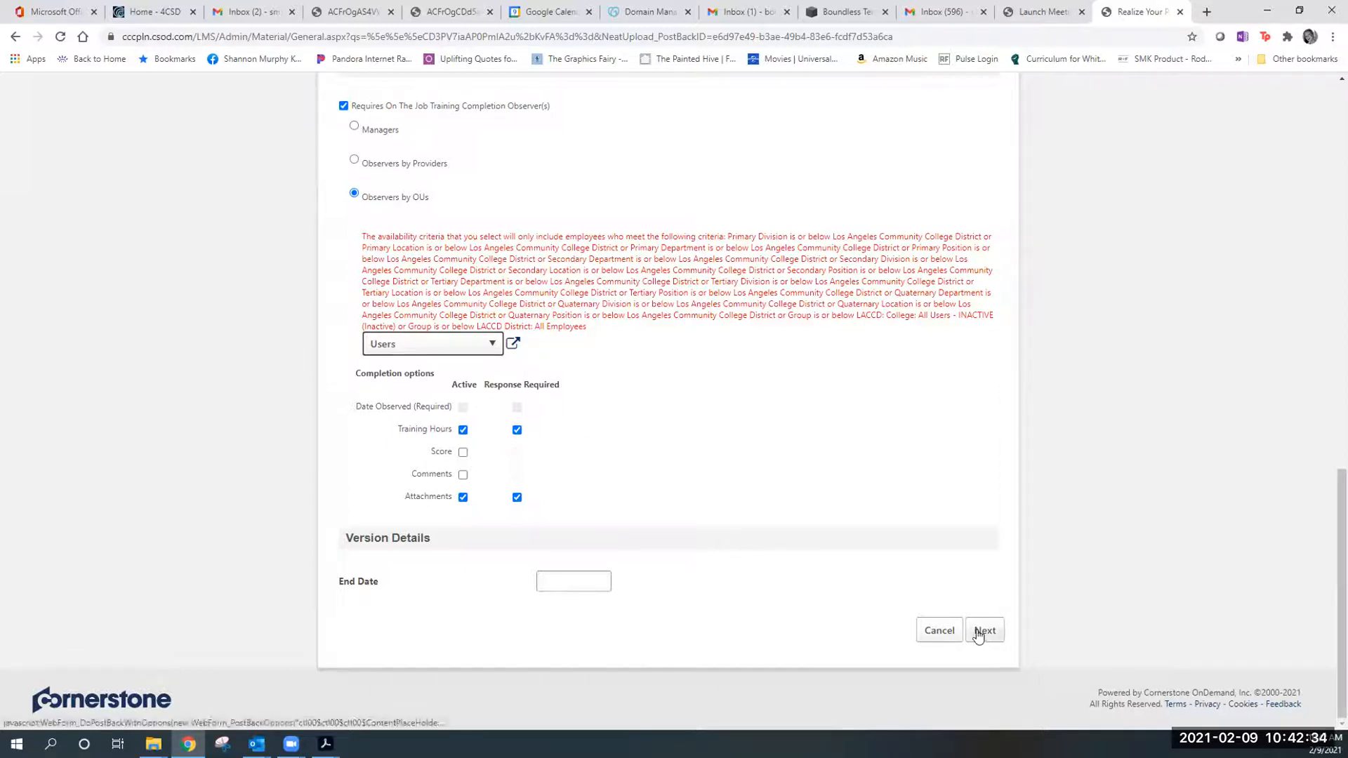
left_click(942, 632)
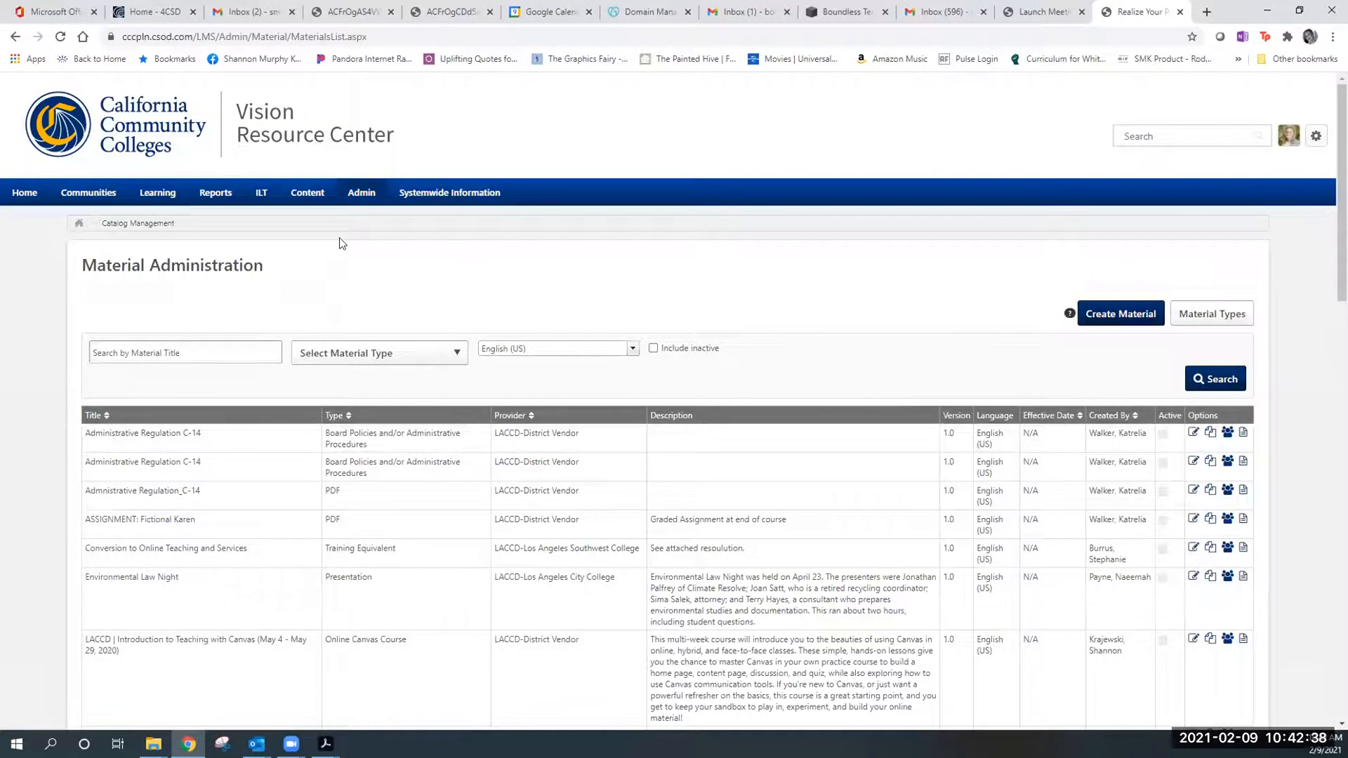
Start a new video course from Catalog Management's Videos and choose to embed a video.
left_click(130, 223)
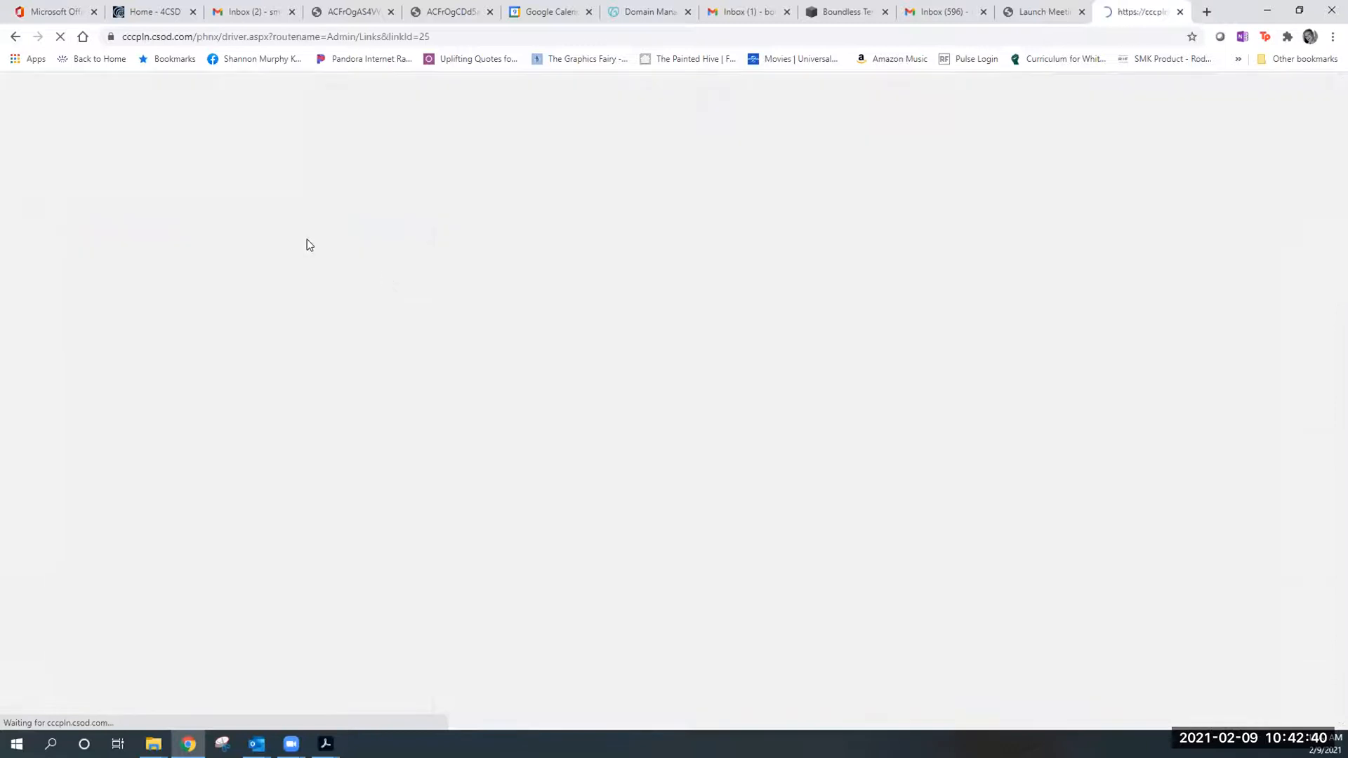
scroll(586, 421, "down", 3)
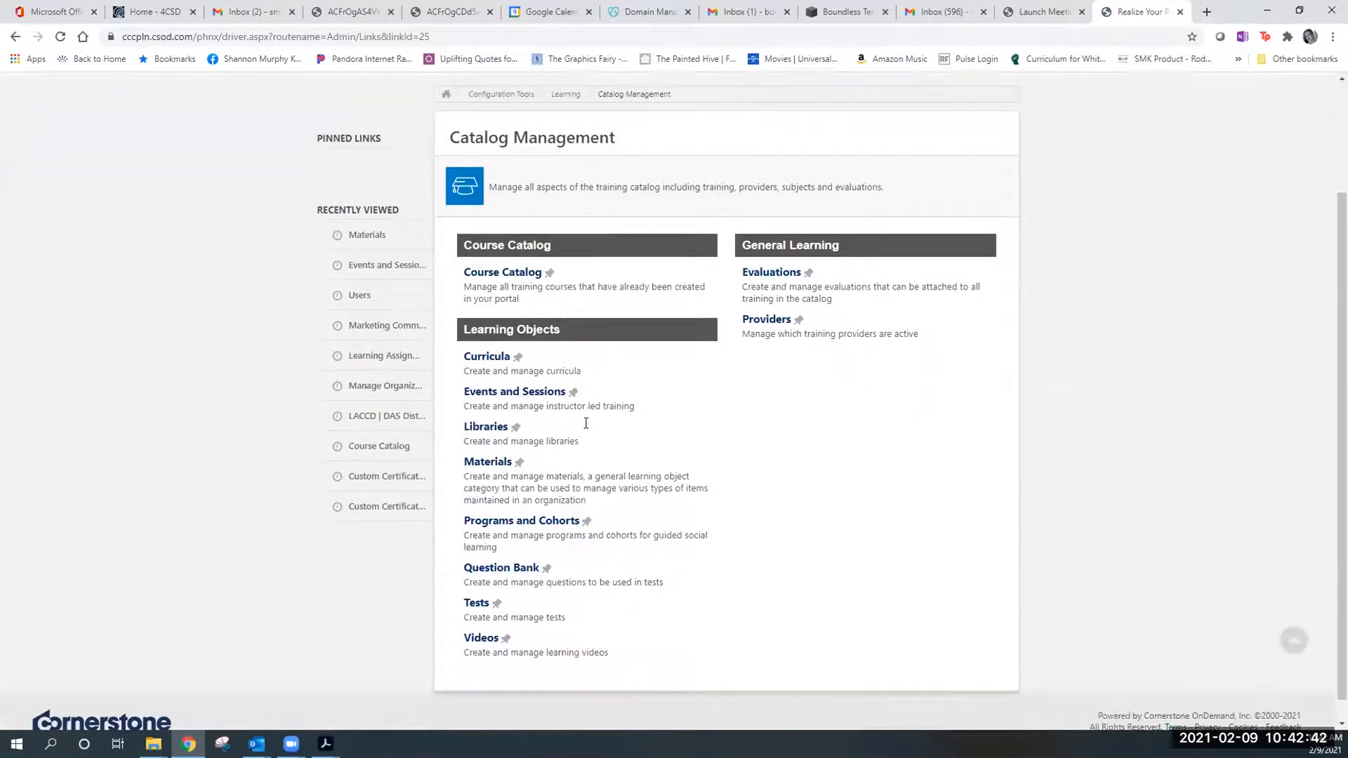
left_click(484, 639)
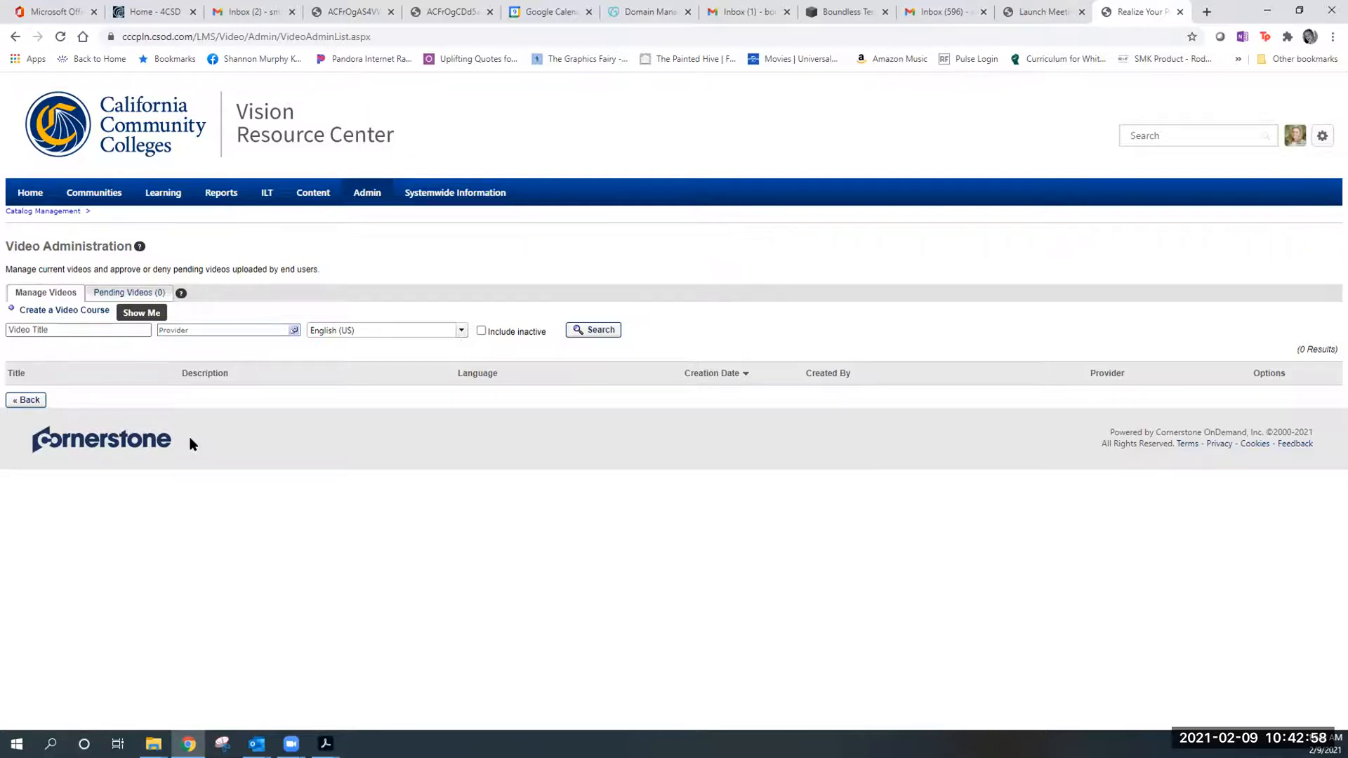
left_click(85, 317)
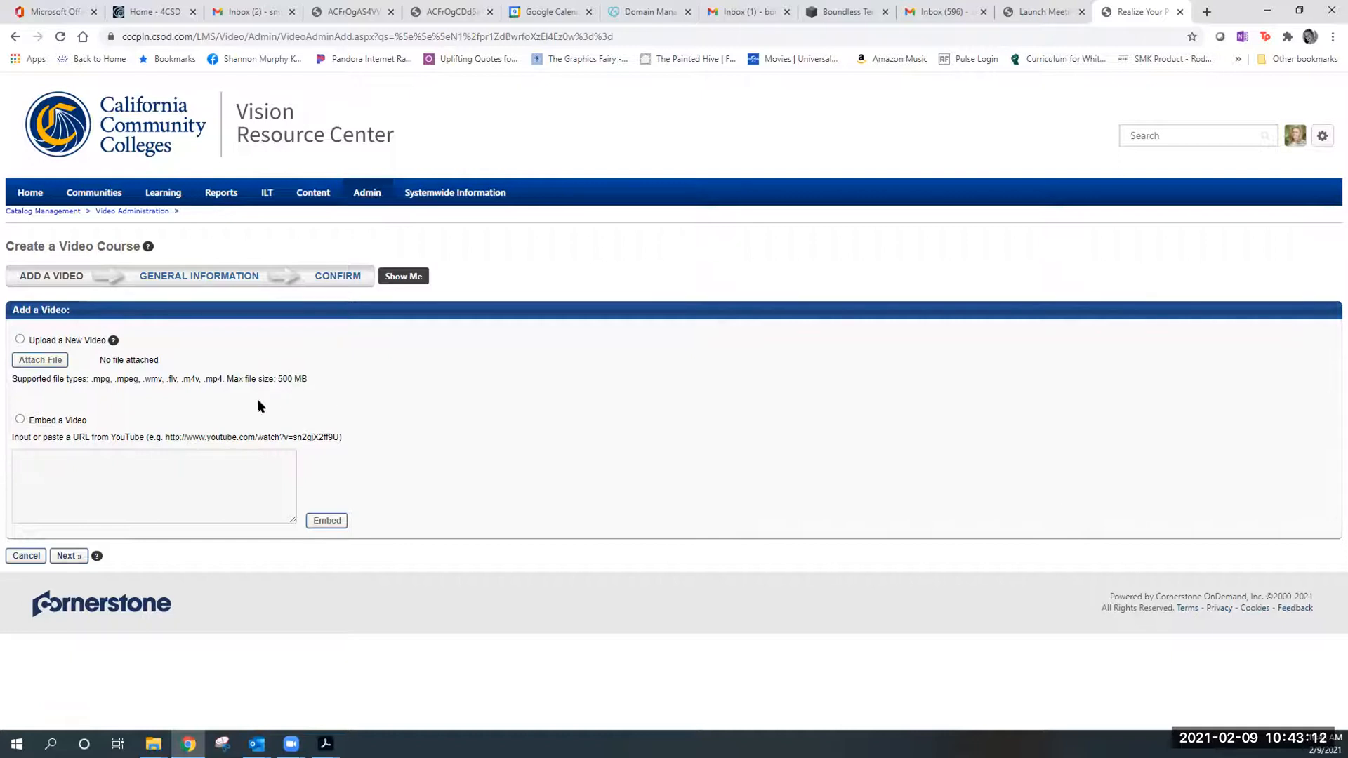
left_click(20, 419)
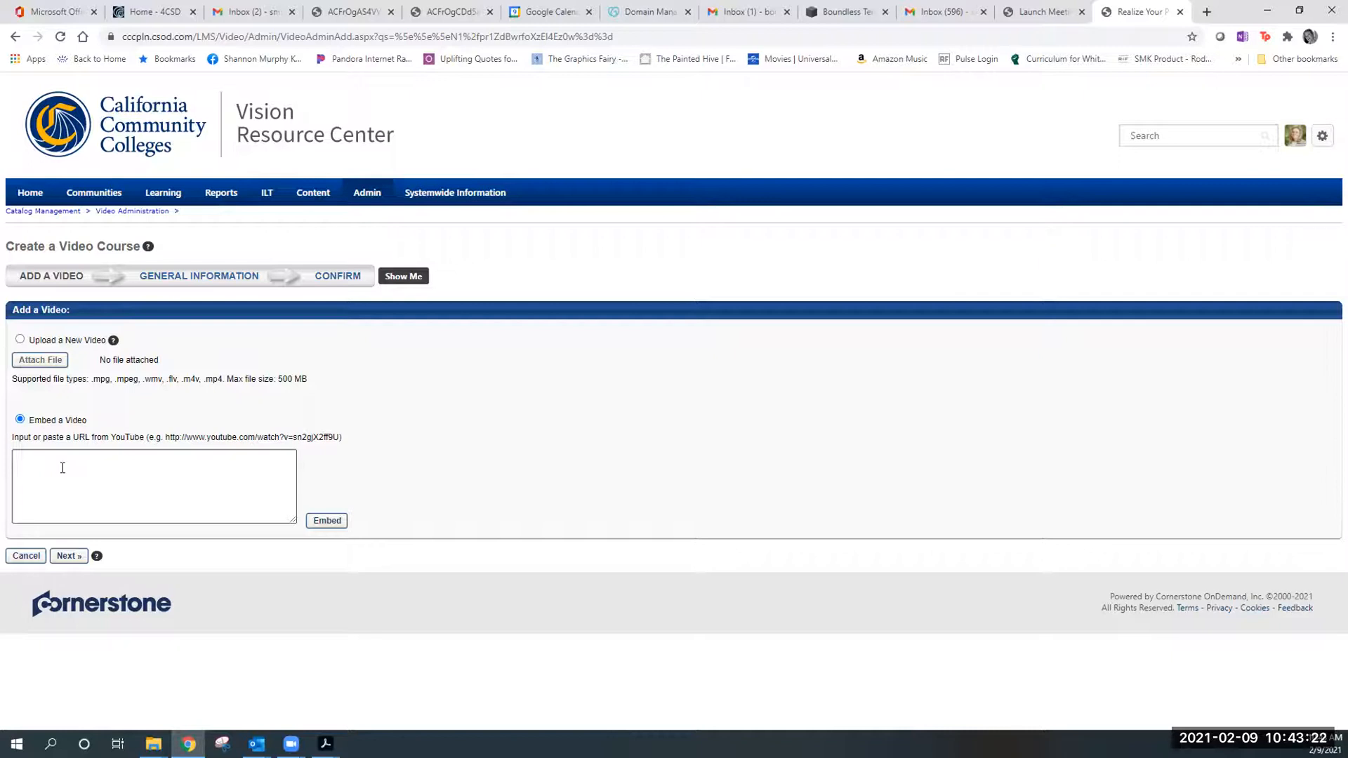
Open YouTube in a new browser tab and close the solar advertisement page opened from its home page.
left_click(1208, 12)
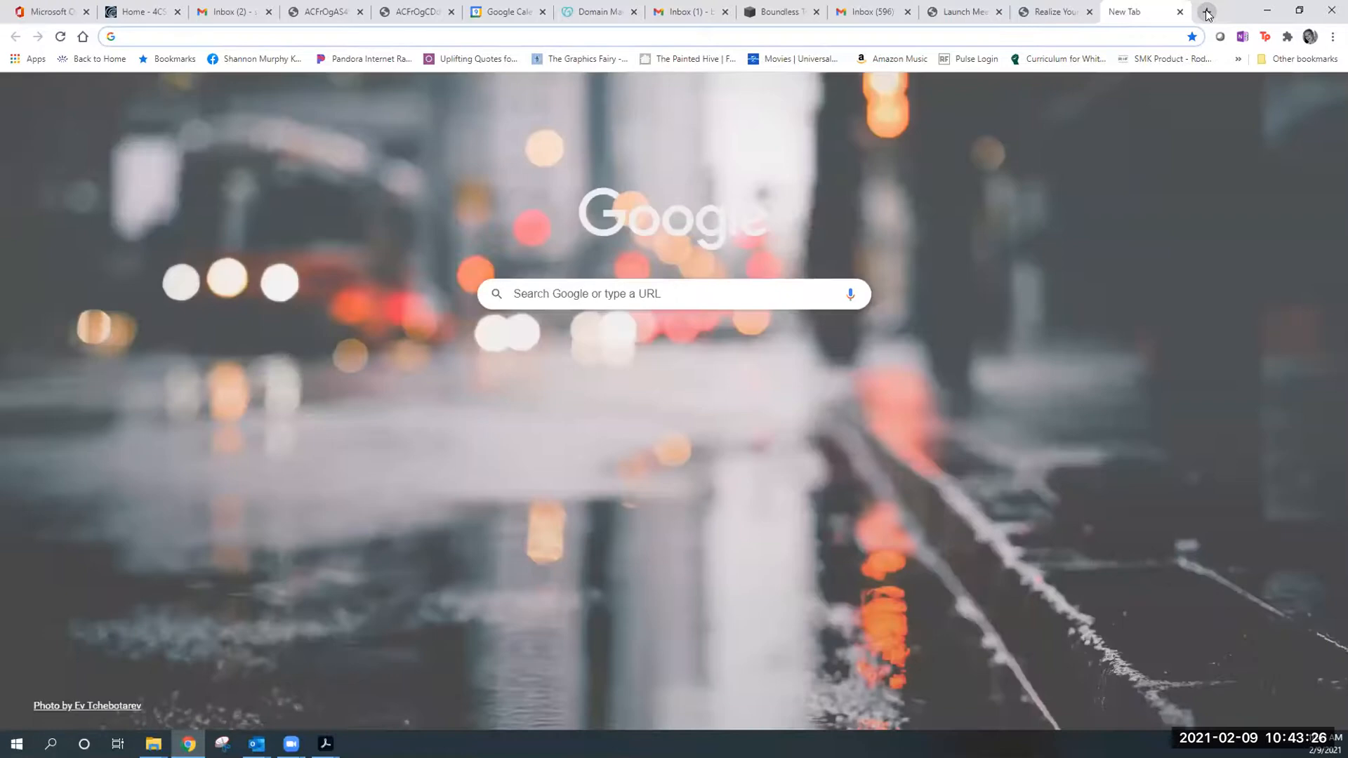
type("y")
key("Return")
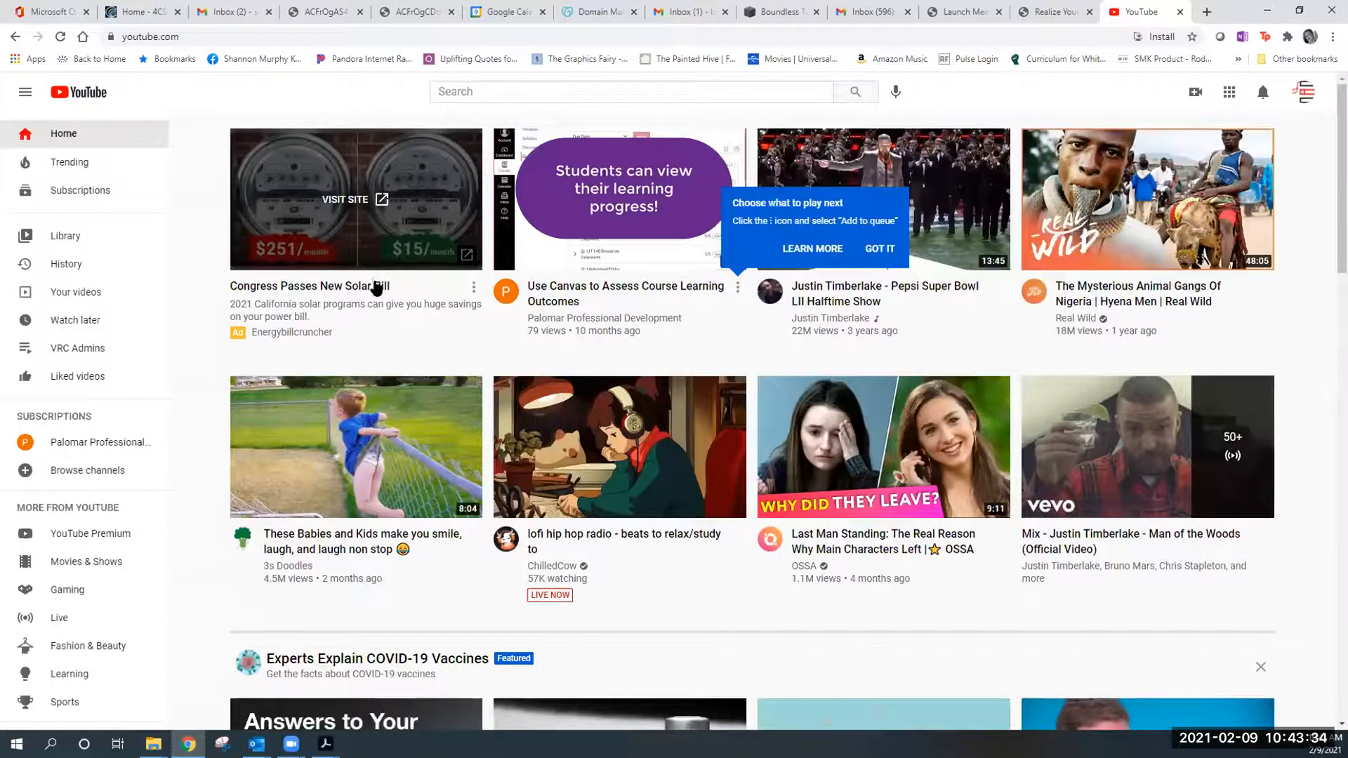
left_click(366, 201)
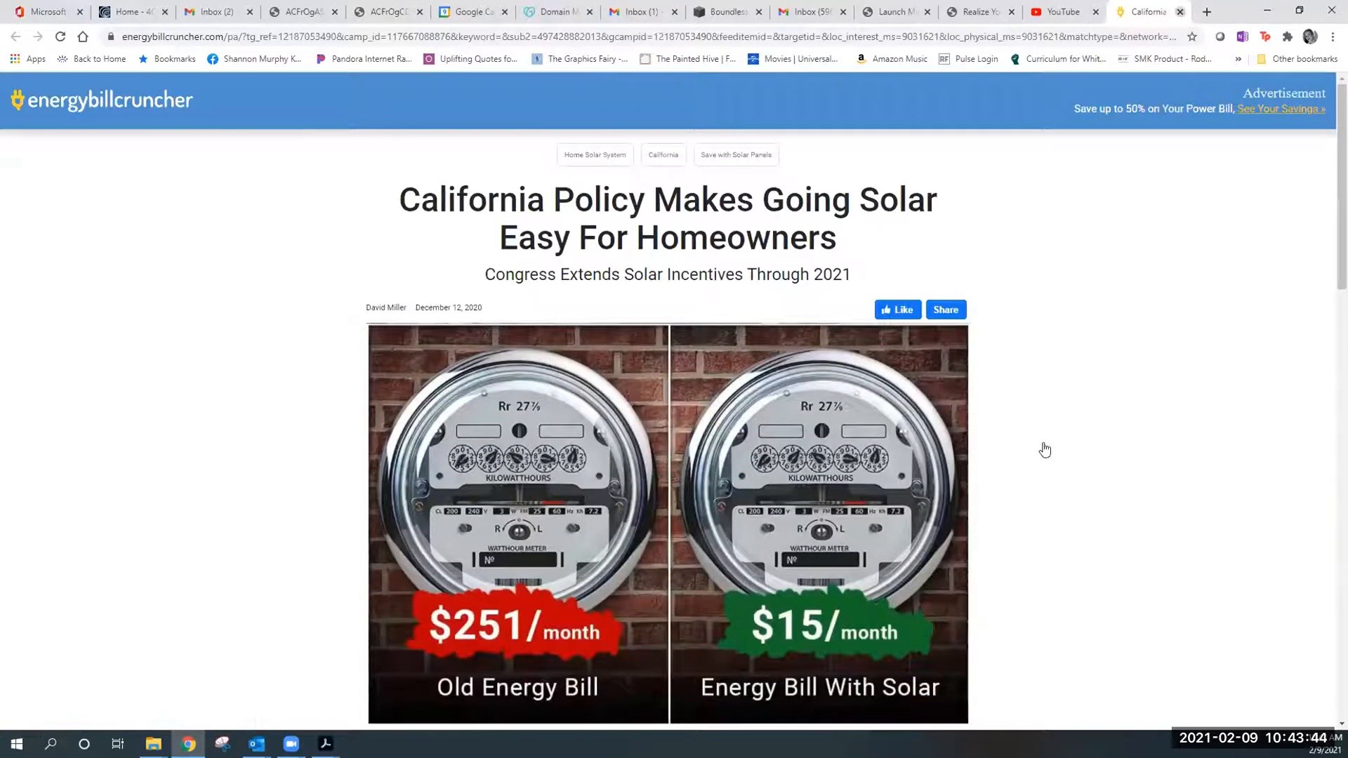
key("ctrl+w")
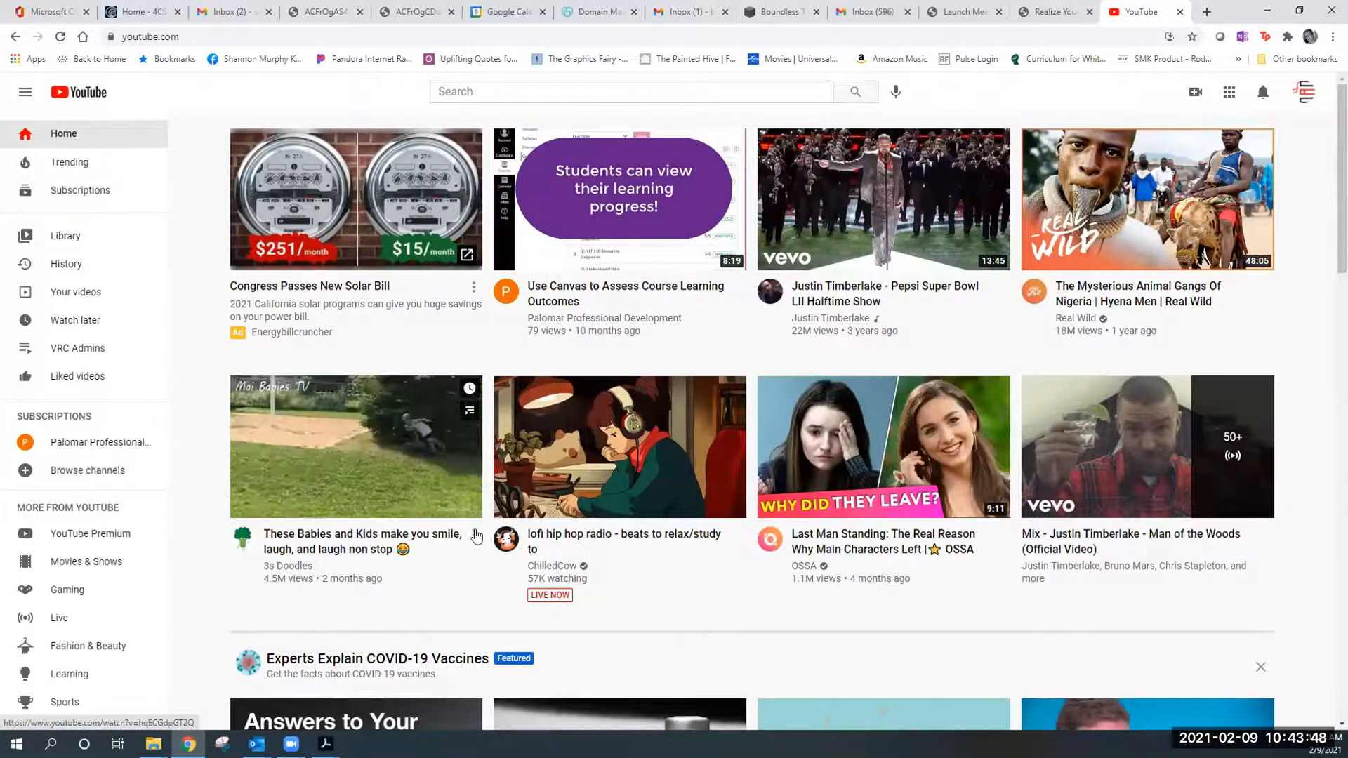
Open the YouTube video "These Babies and Kids make you smile, laugh, and laugh non stop" and copy its web address.
left_click(384, 483)
right_click(385, 483)
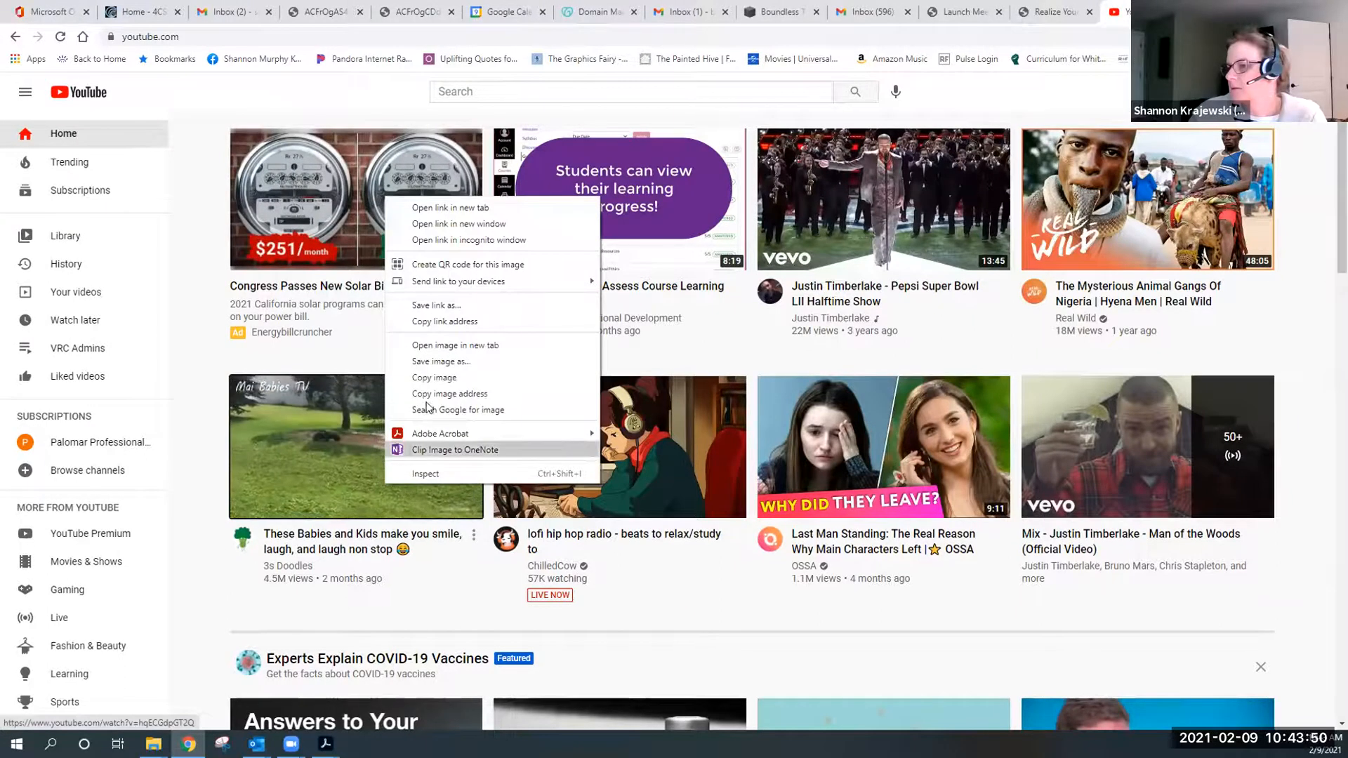
left_click(473, 535)
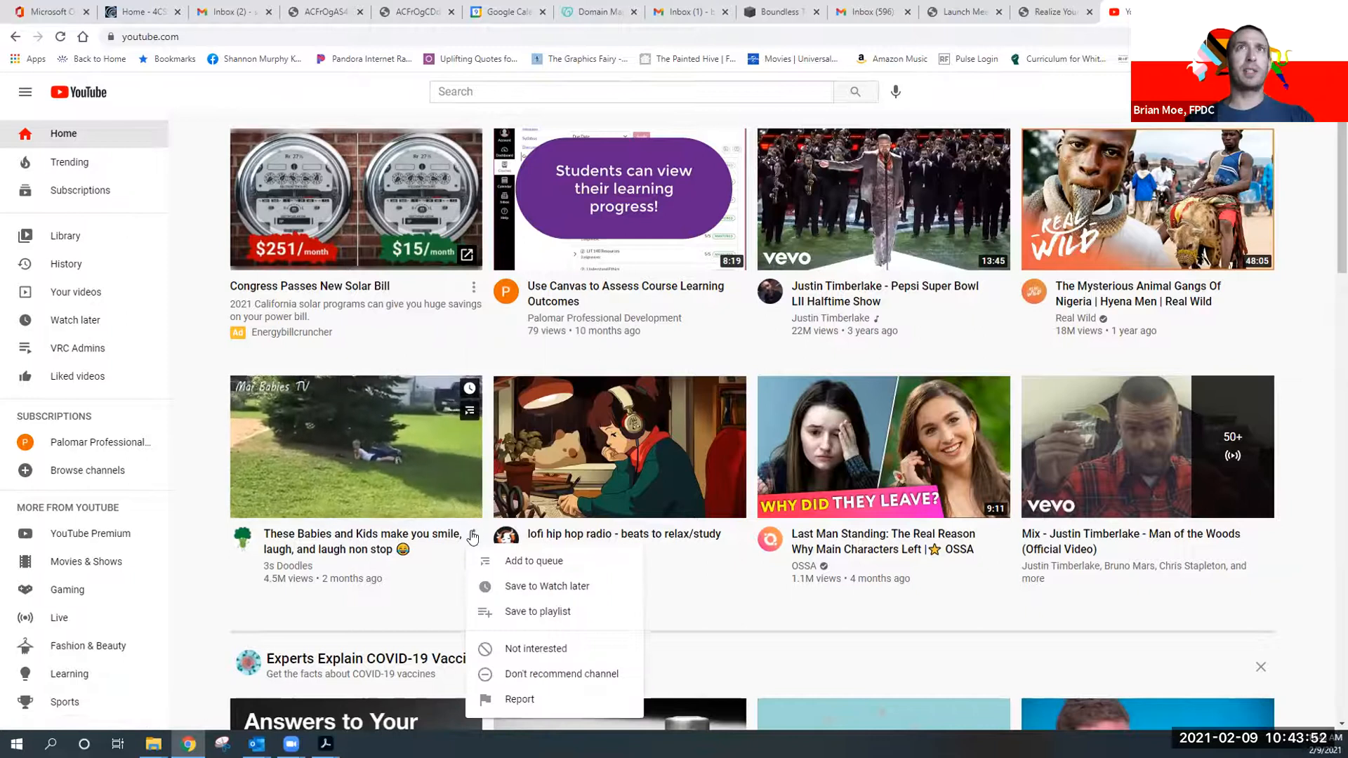
left_click(427, 478)
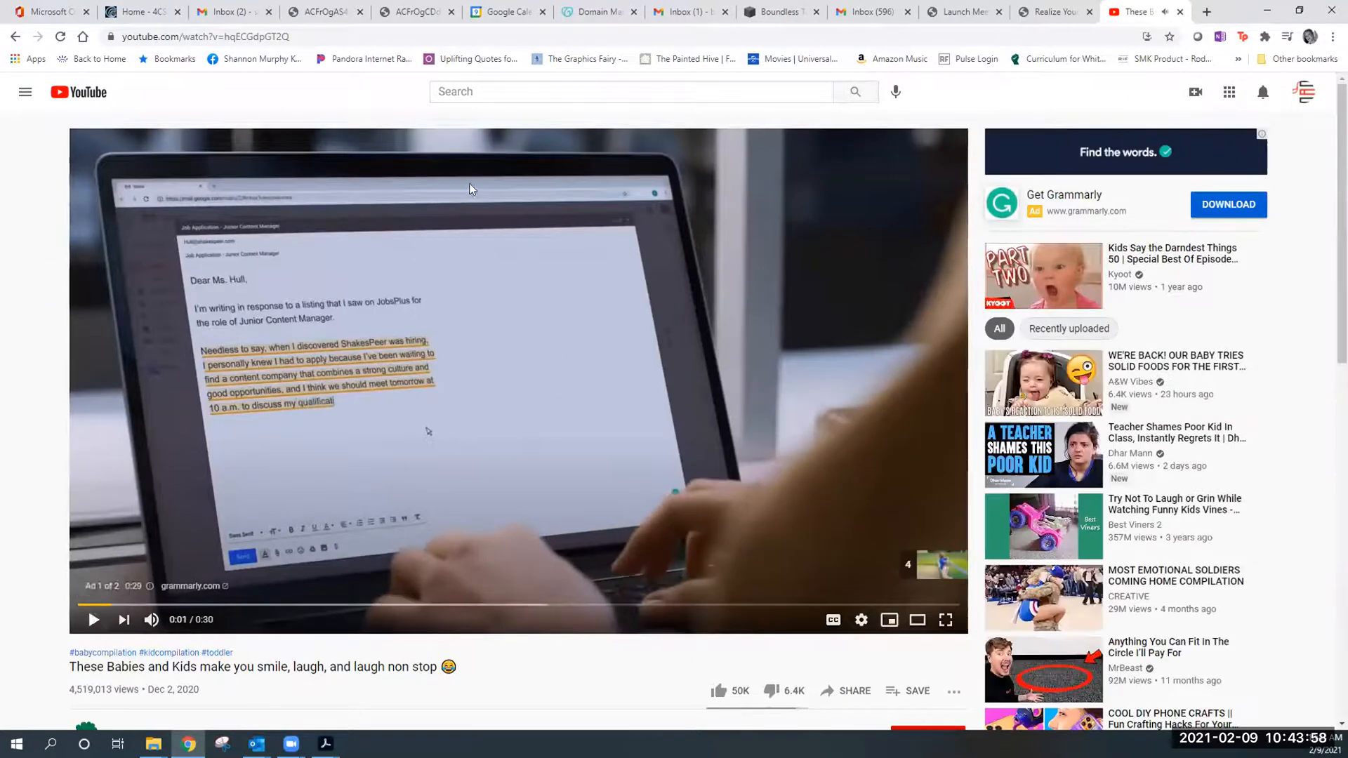
left_click(343, 34)
key("ctrl+c")
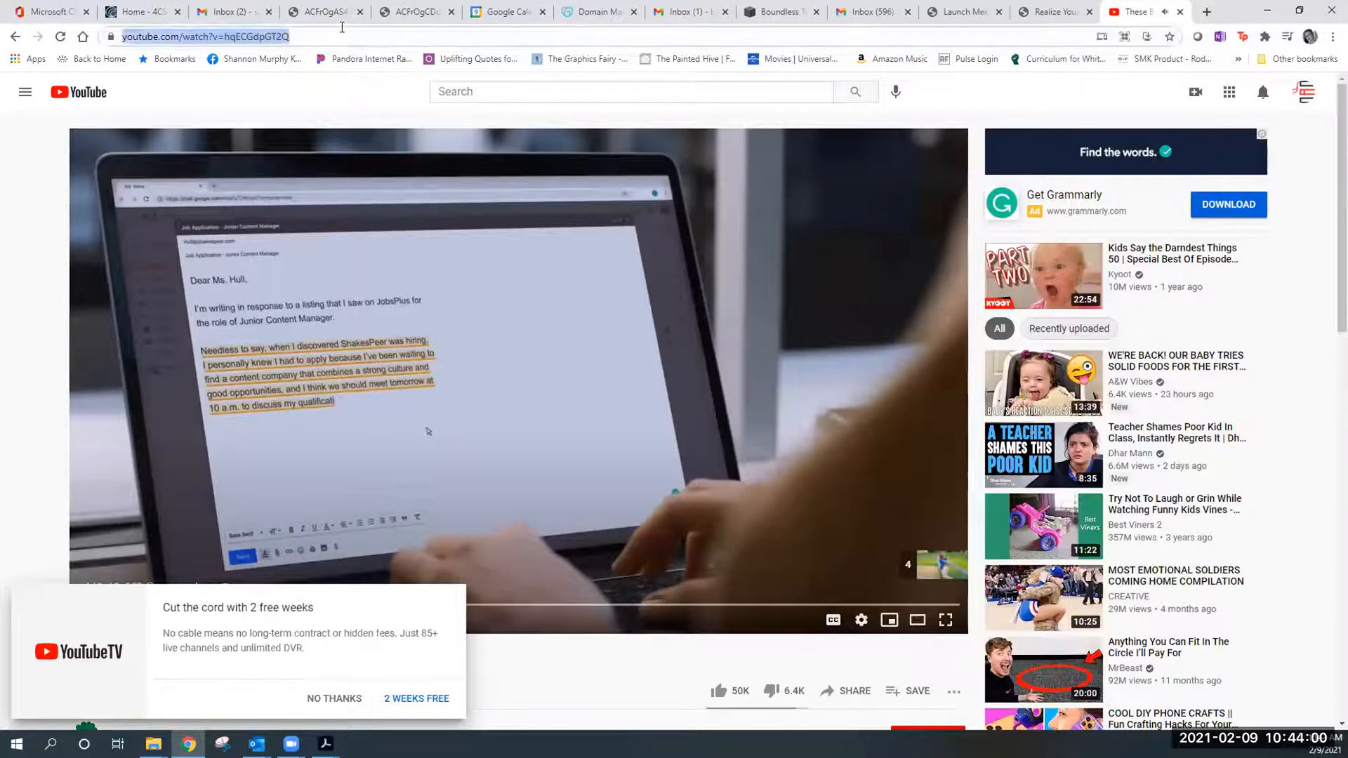
Return to the Vision Resource Center and embed the copied YouTube address in the new video course.
left_click(1054, 11)
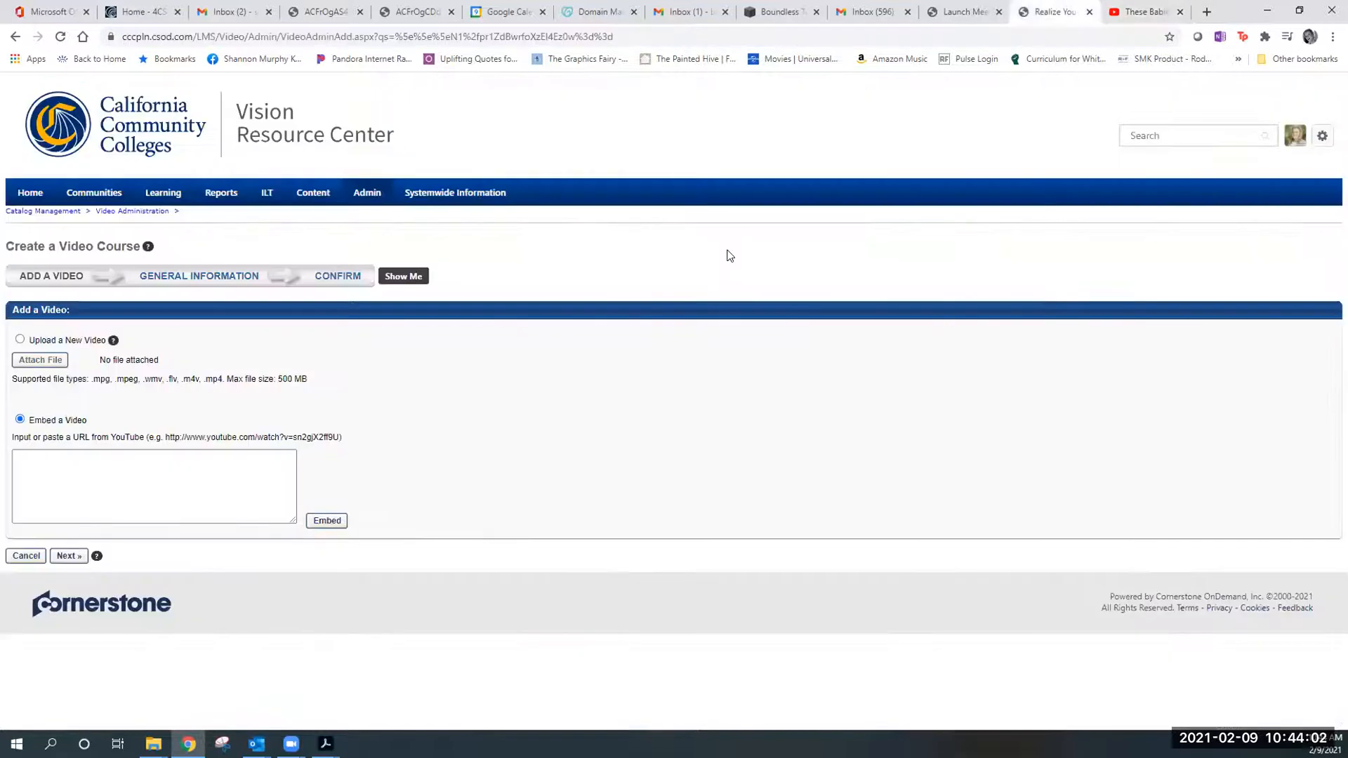
left_click(235, 471)
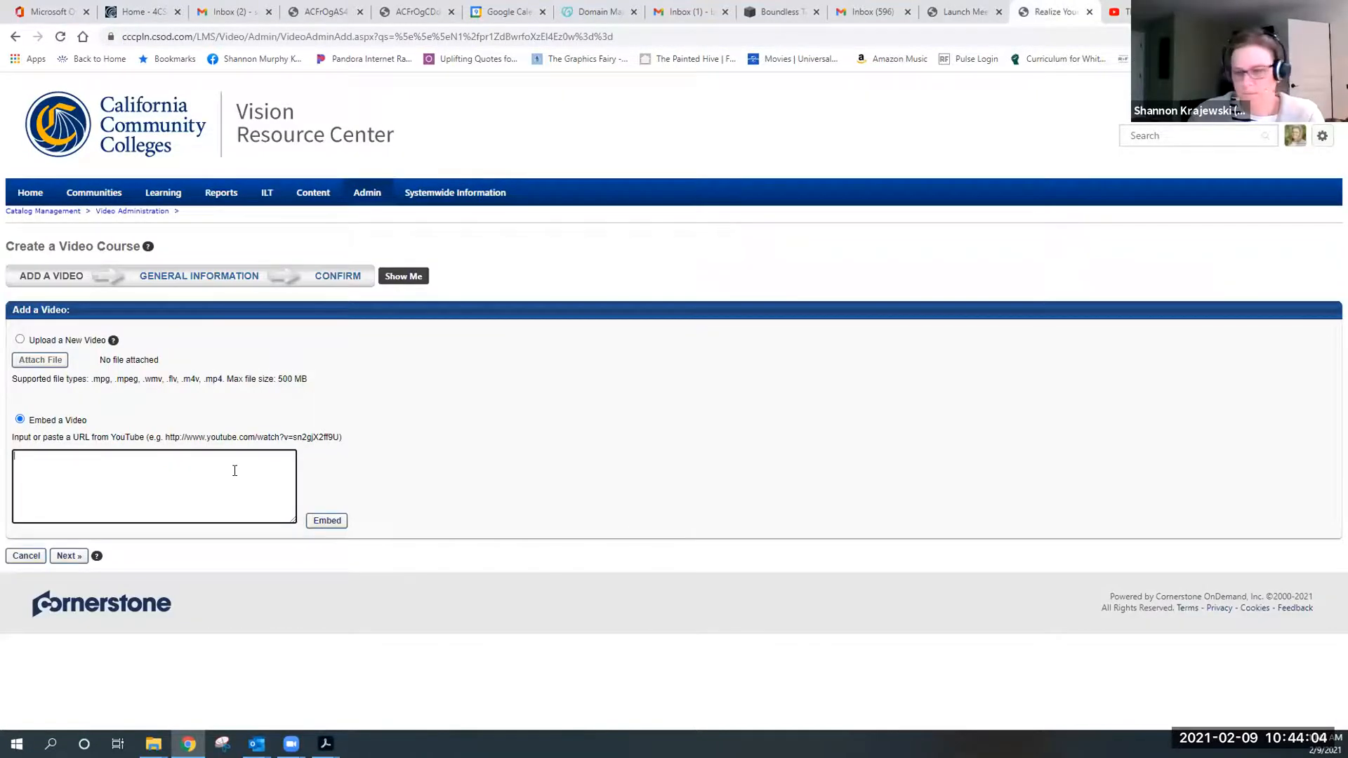
key("ctrl+v")
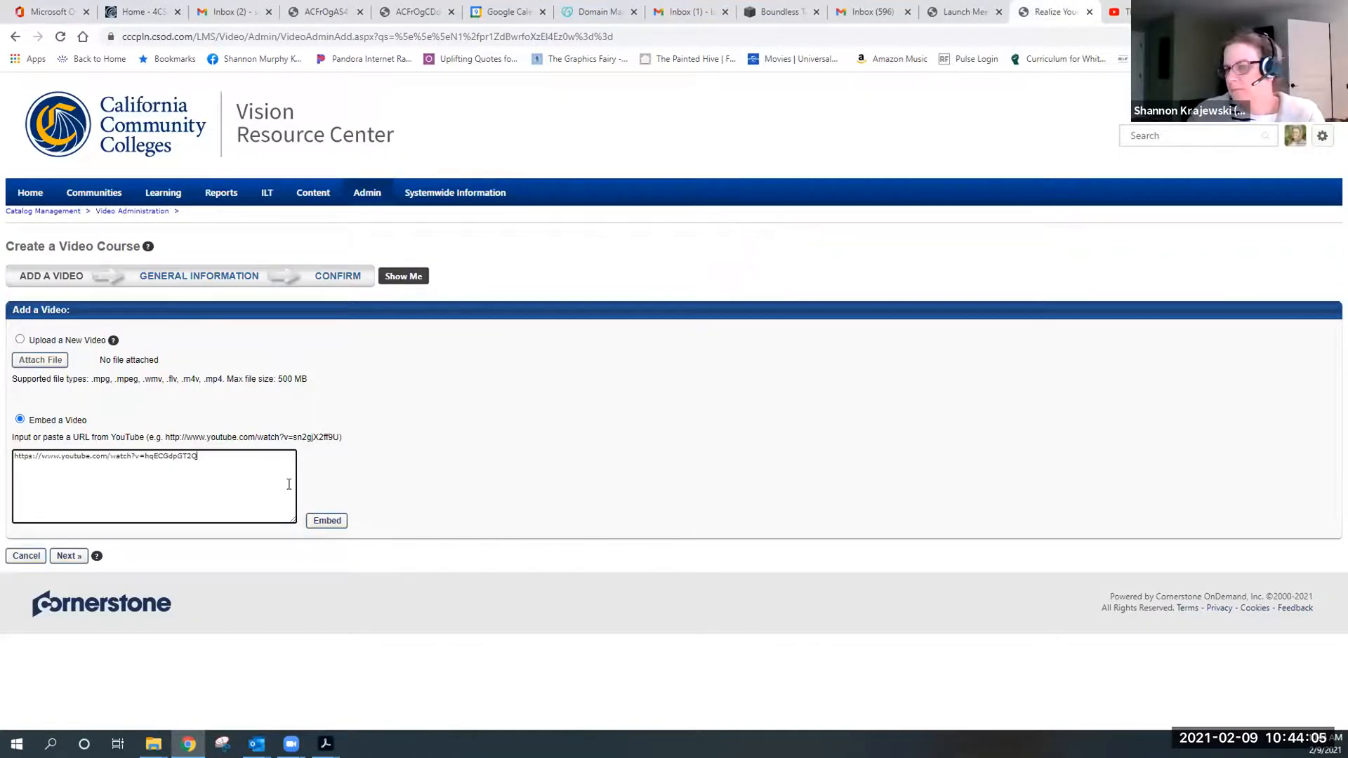
left_click(318, 522)
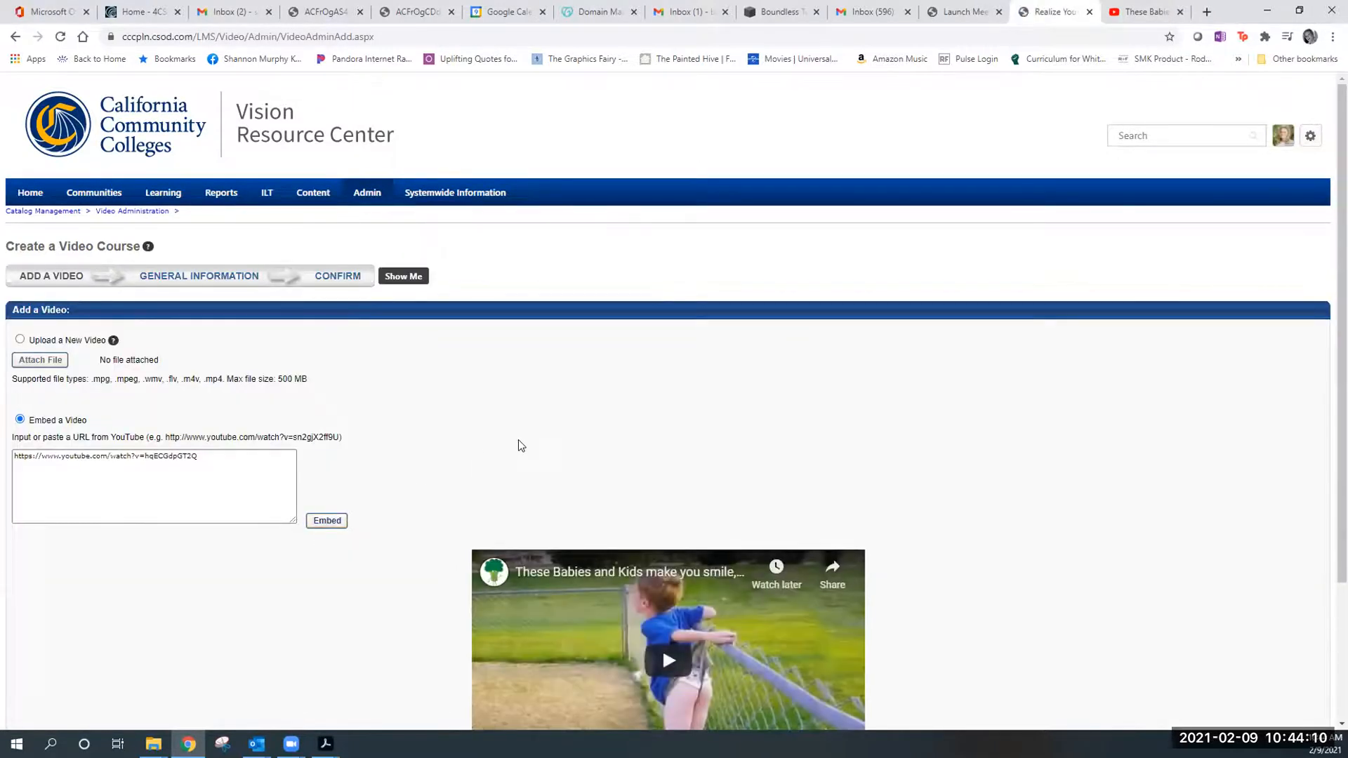
scroll(519, 444, "down", 2)
scroll(518, 443, "down", 1)
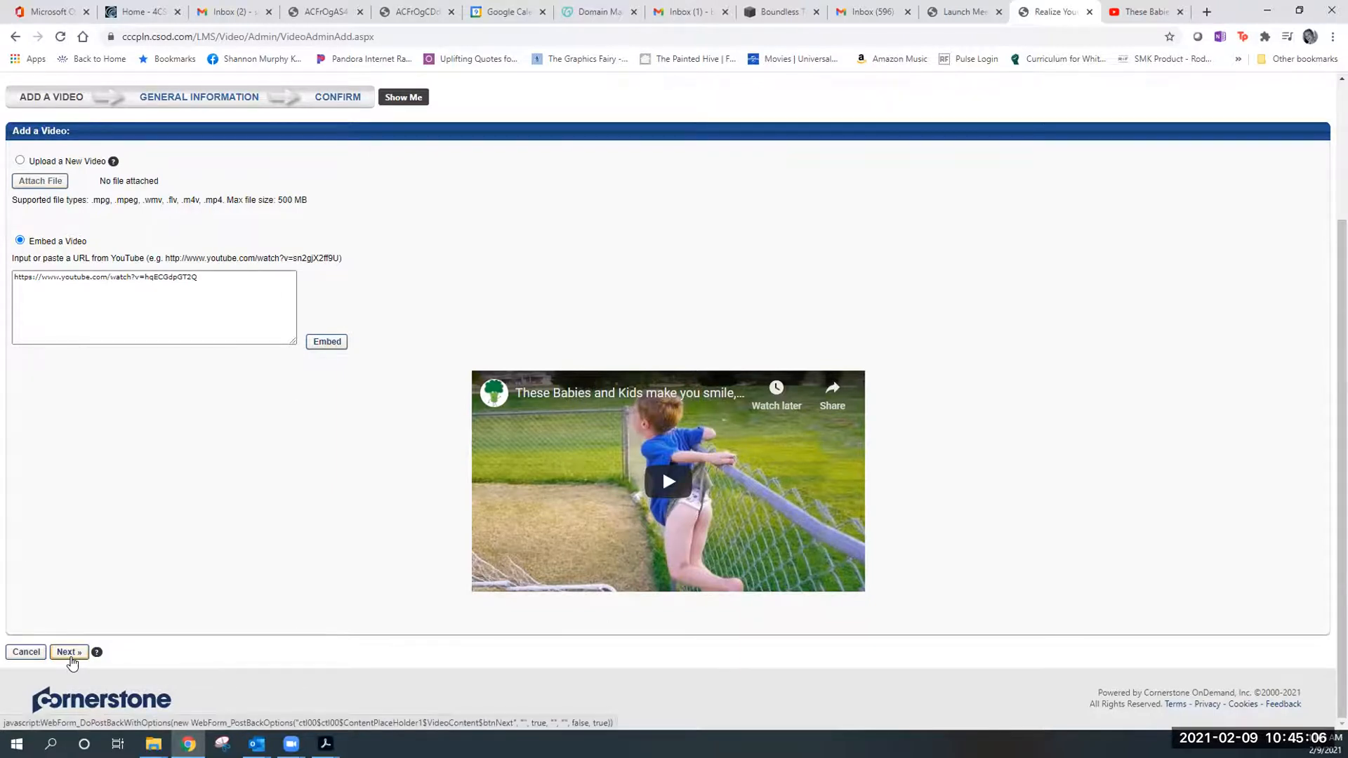
Continue to the video course's General Information, review its fields, and cancel the video course.
left_click(71, 658)
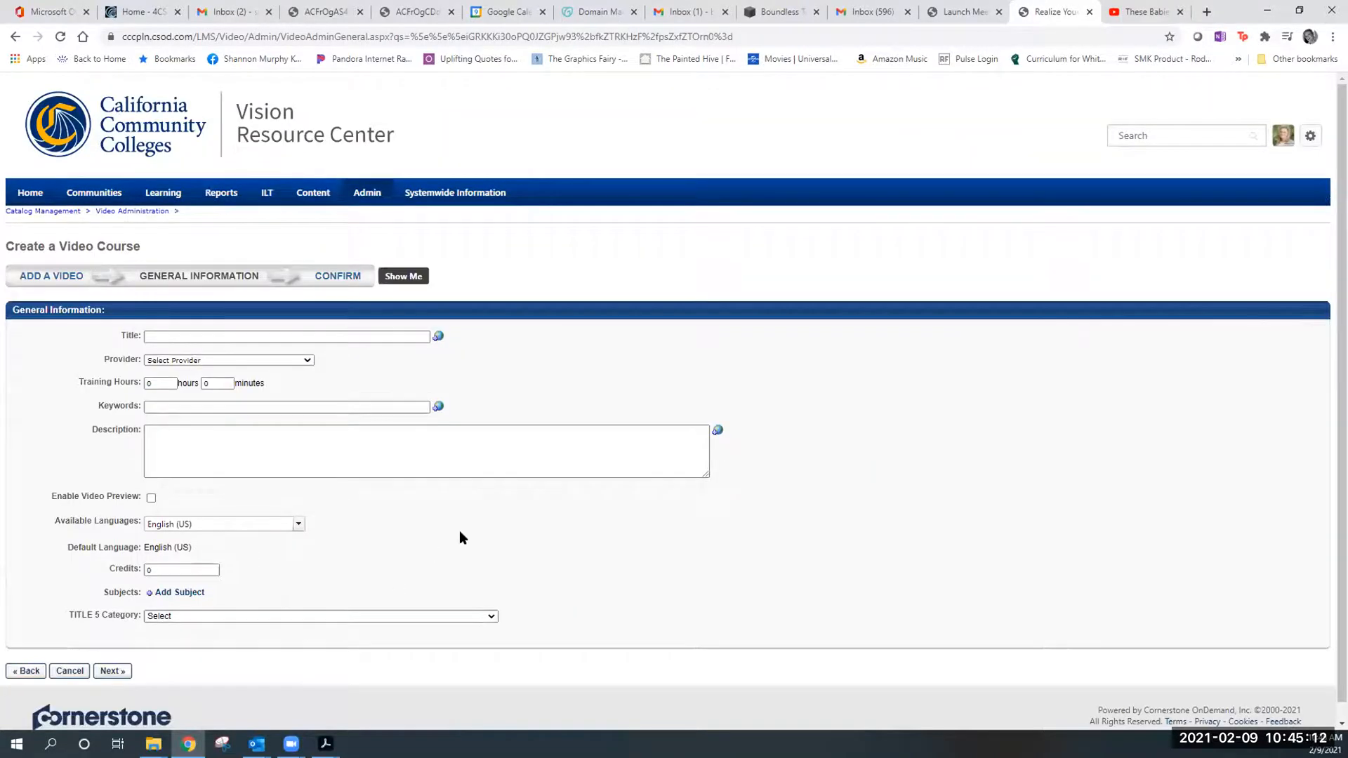
scroll(460, 532, "down", 1)
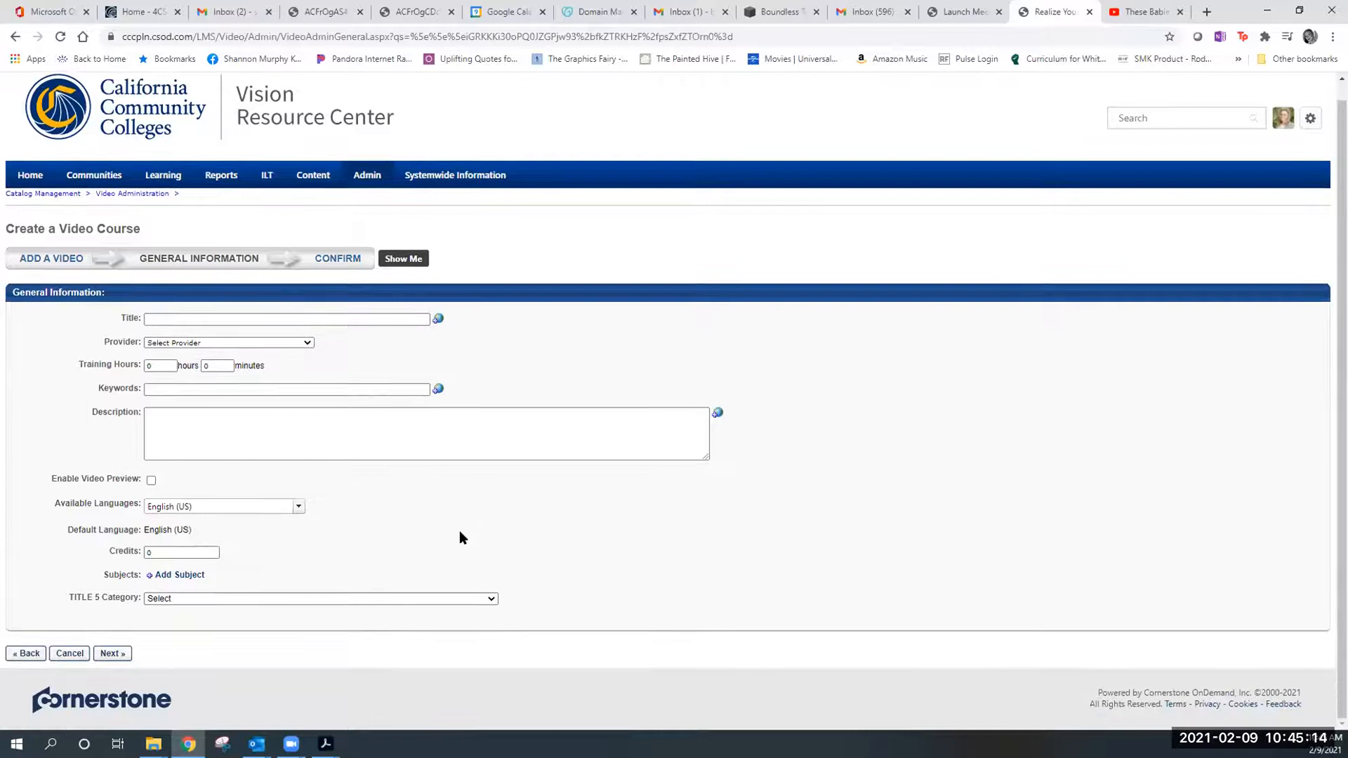
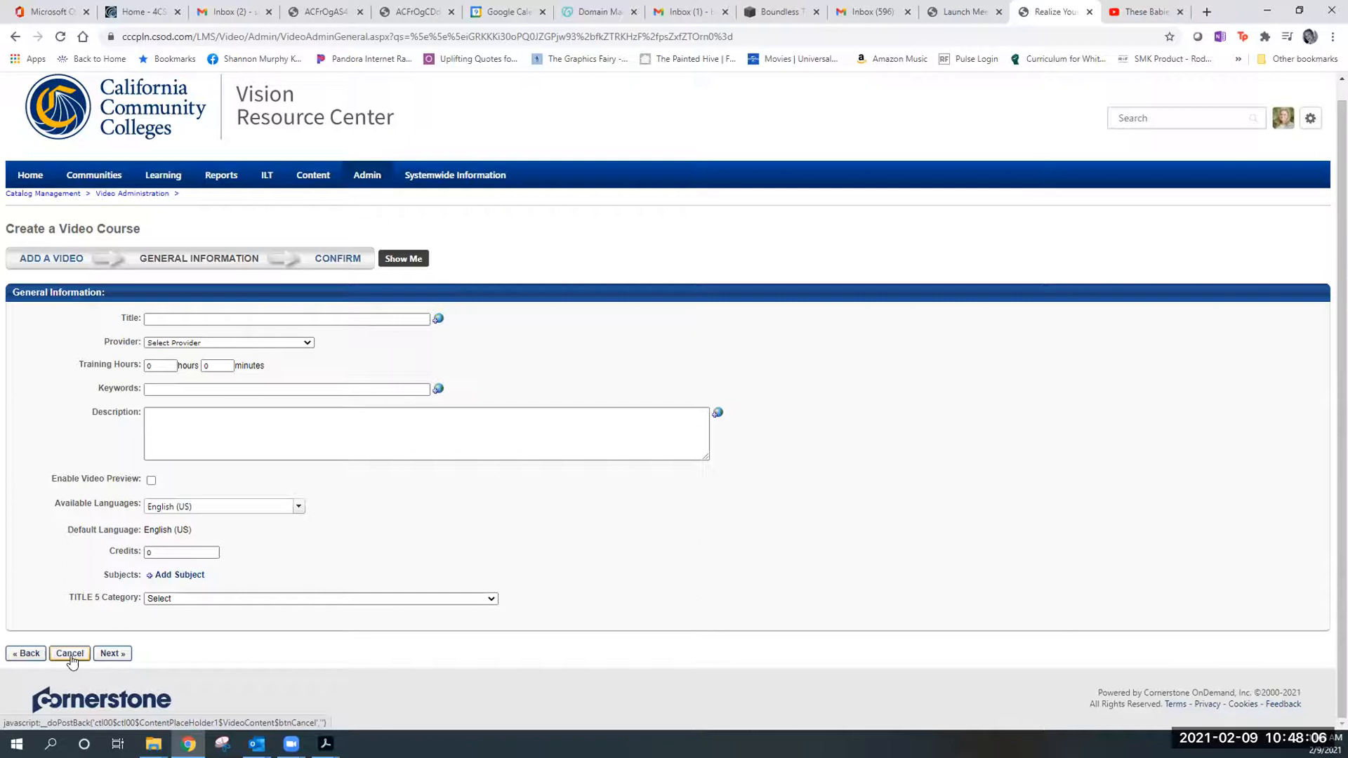
left_click(69, 654)
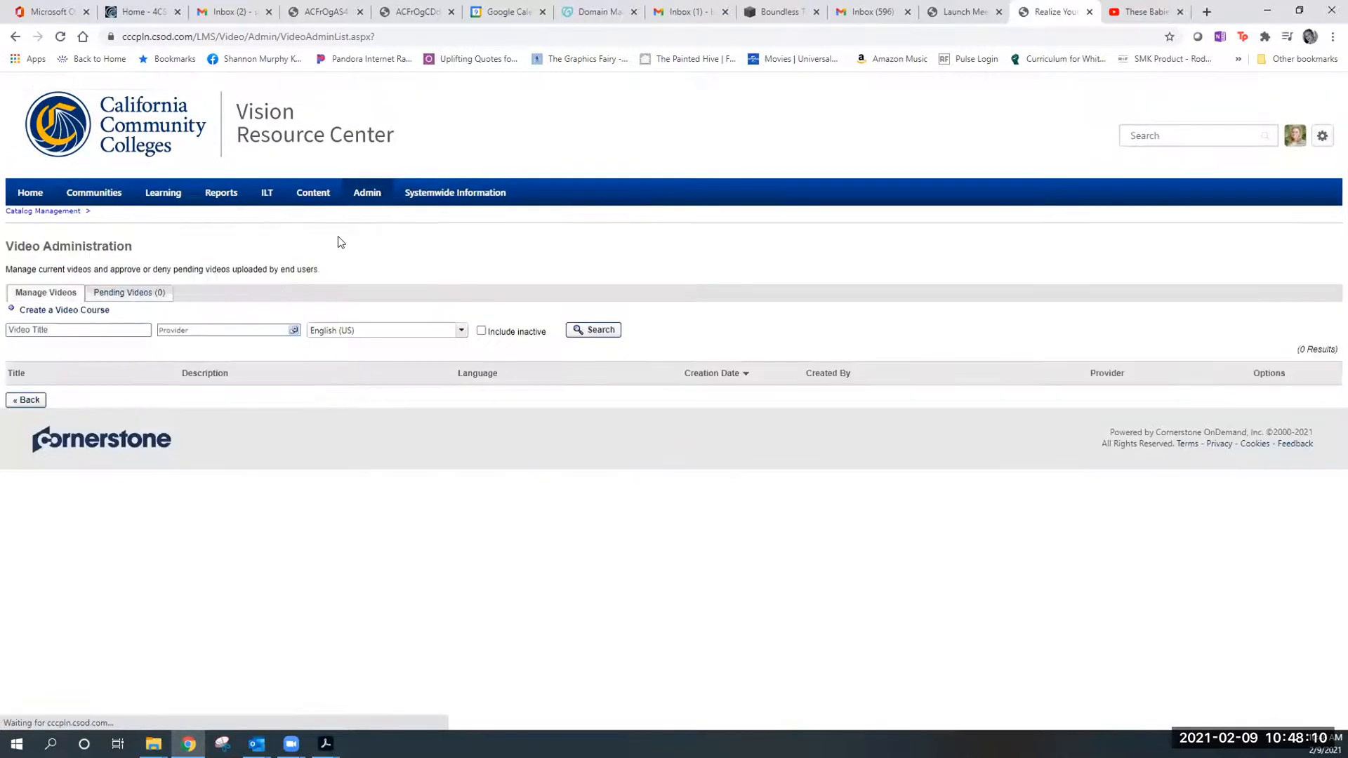
Open the Course Catalog from Catalog Management and search its training for "laccd".
left_click(345, 218)
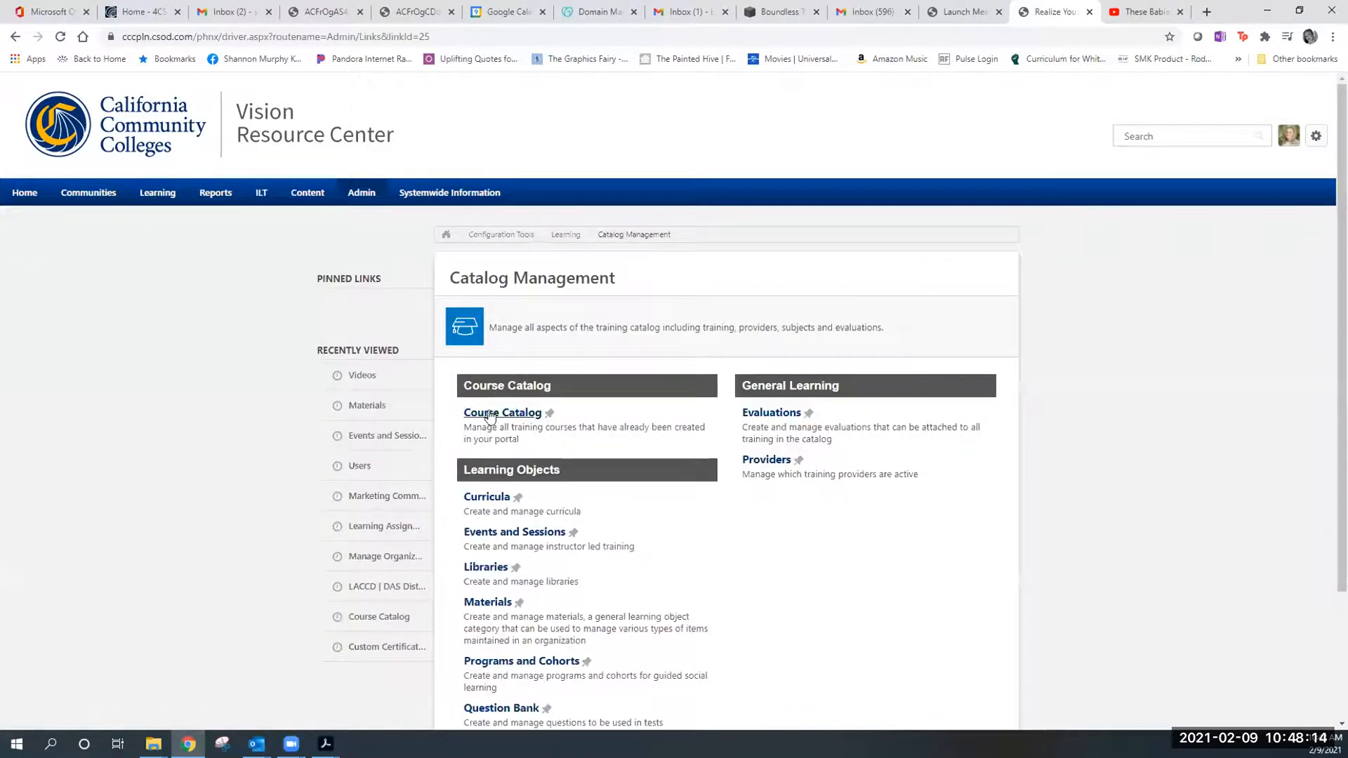
left_click(491, 415)
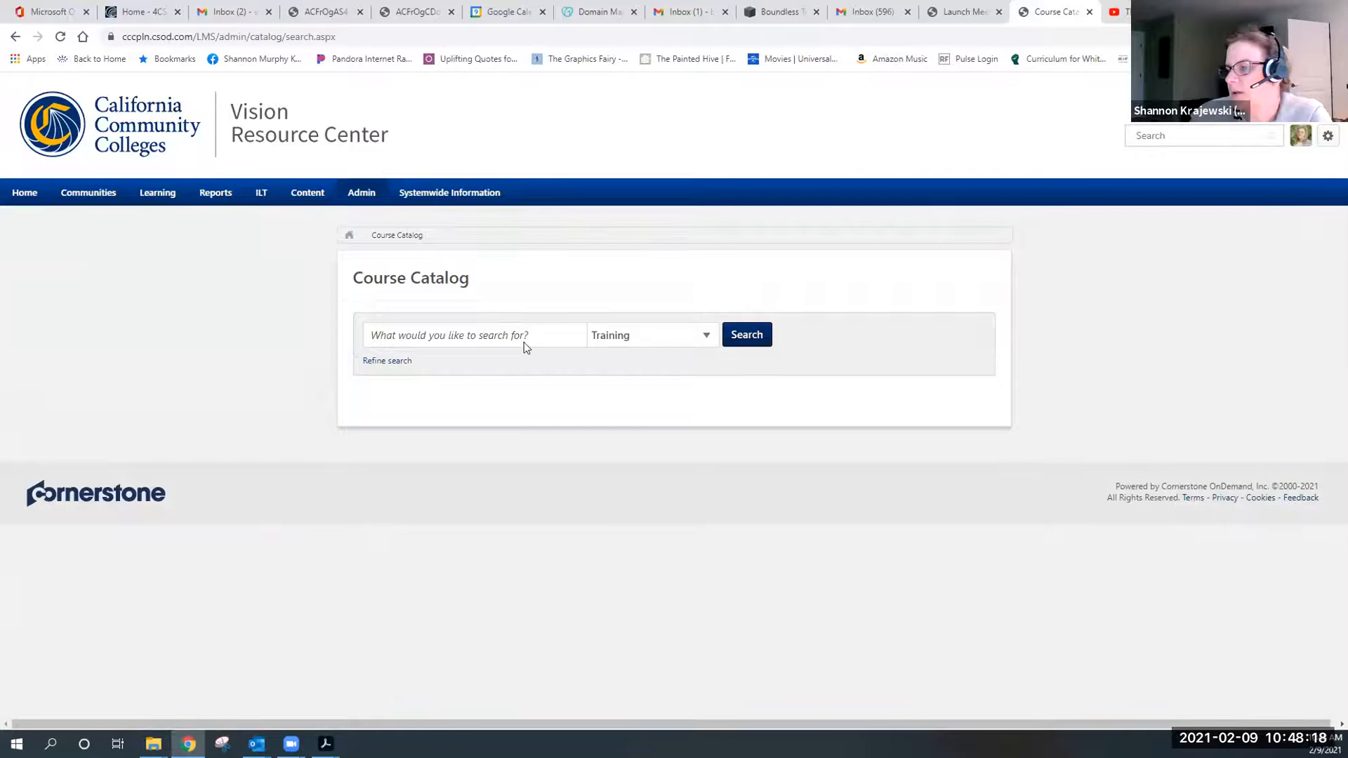
left_click(546, 340)
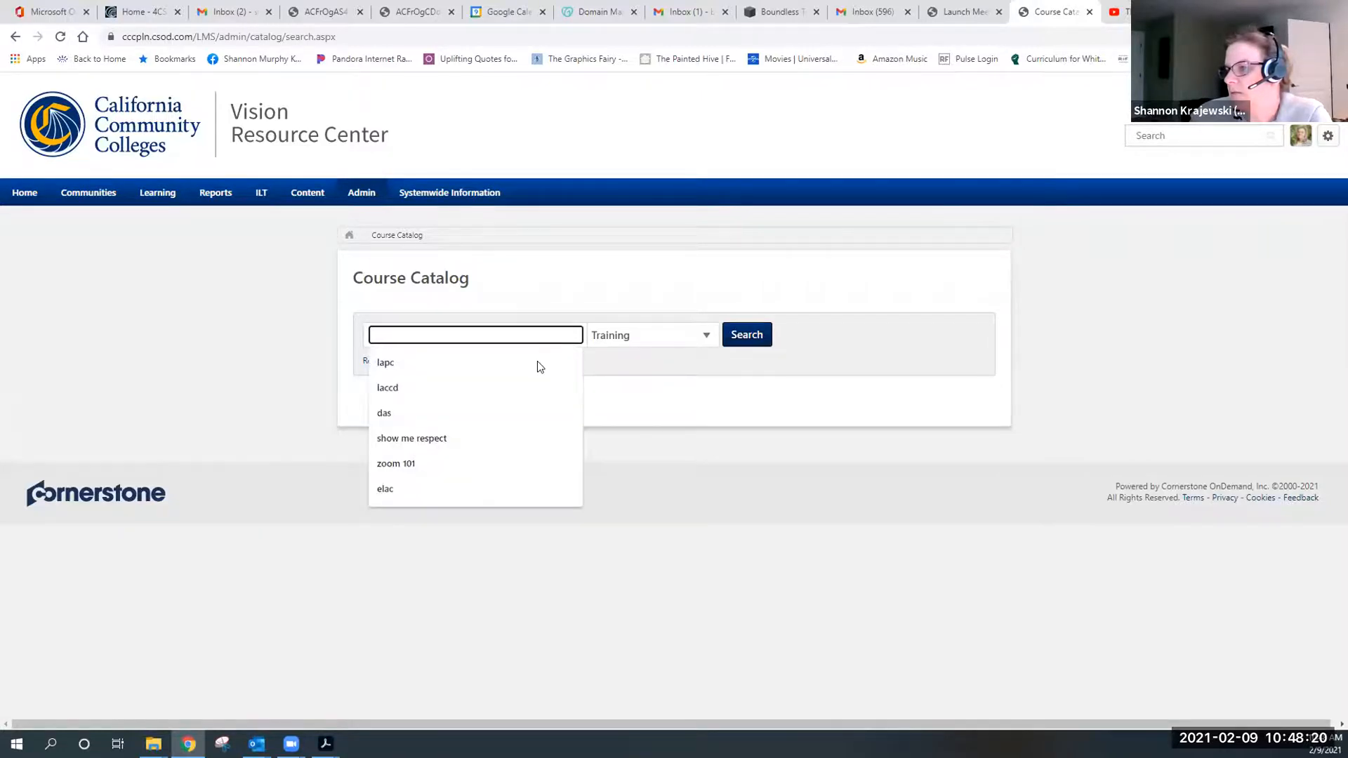
key("Down")
left_click(534, 387)
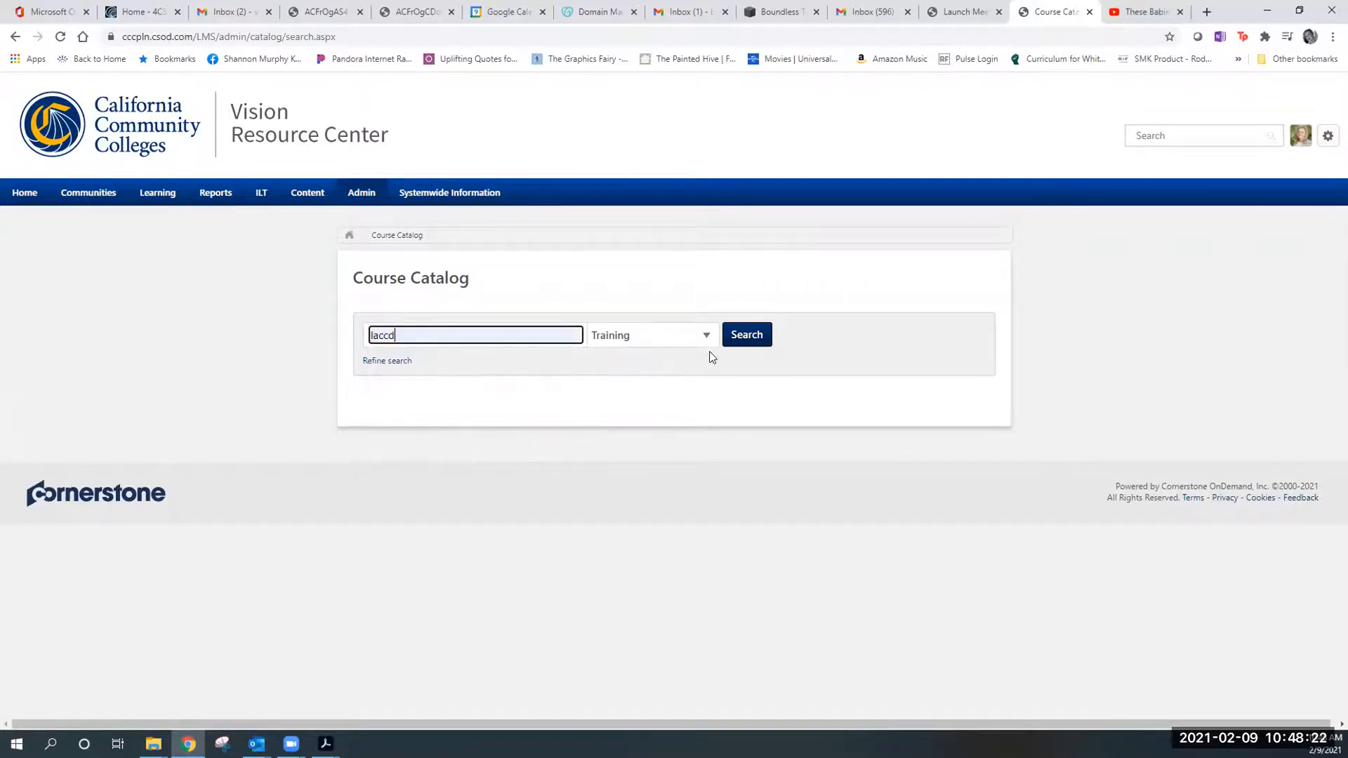
left_click(735, 340)
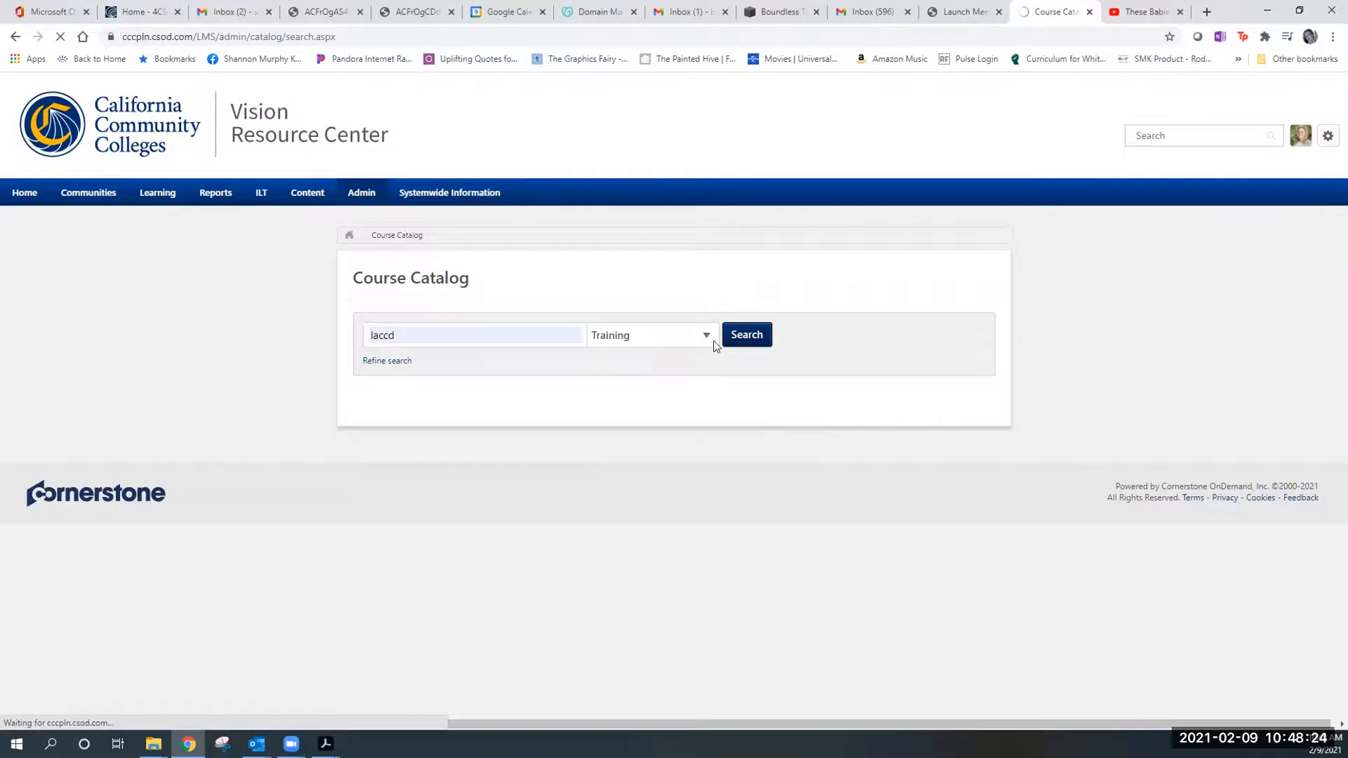
Browse the "laccd" training results on the first and second results pages.
scroll(590, 414, "down", 4)
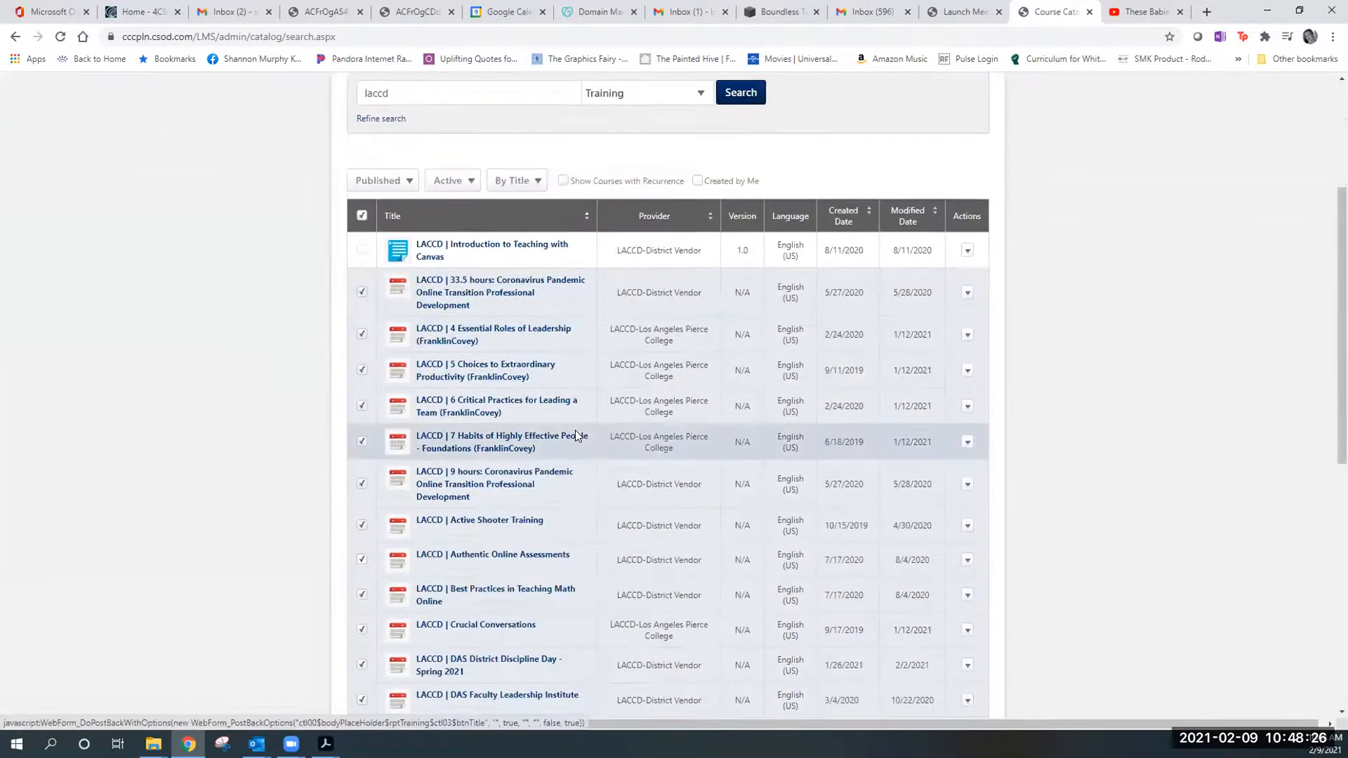
scroll(575, 435, "down", 1)
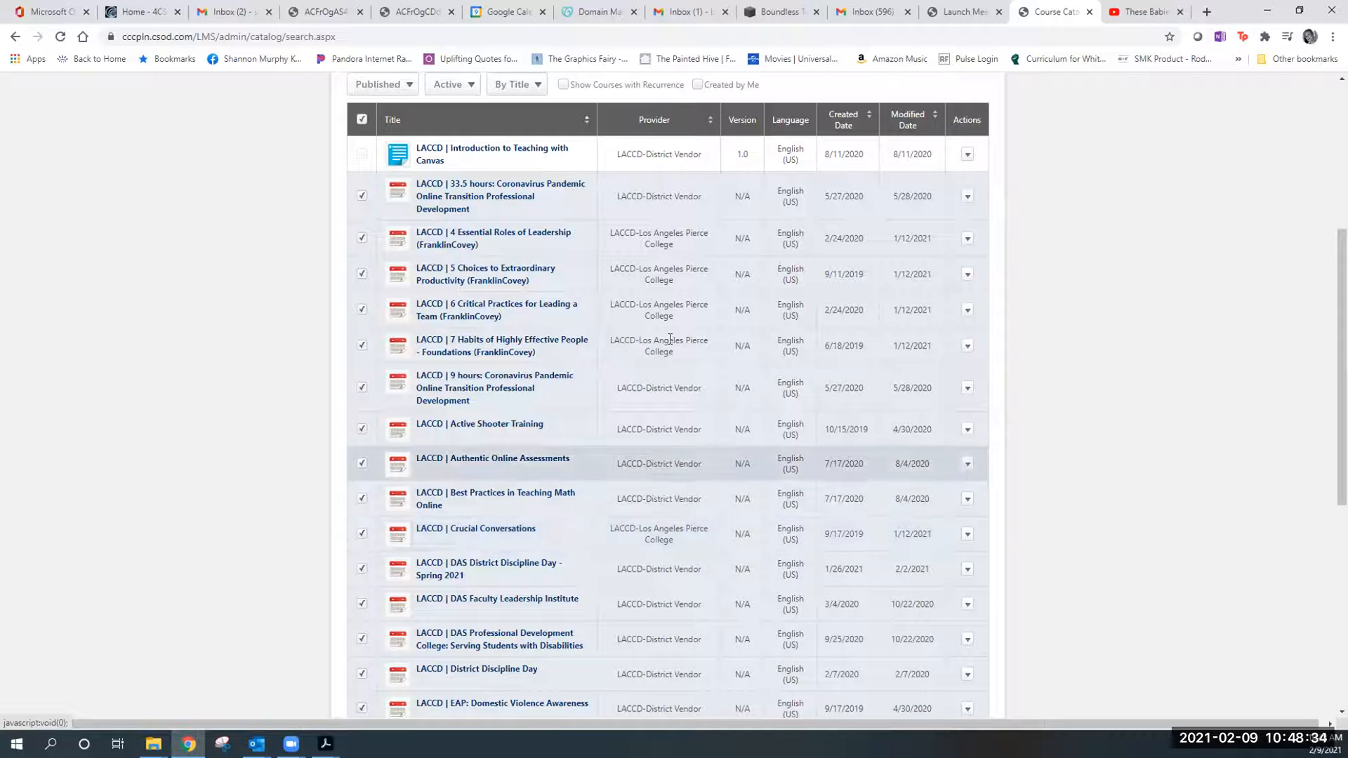
scroll(667, 253, "down", 5)
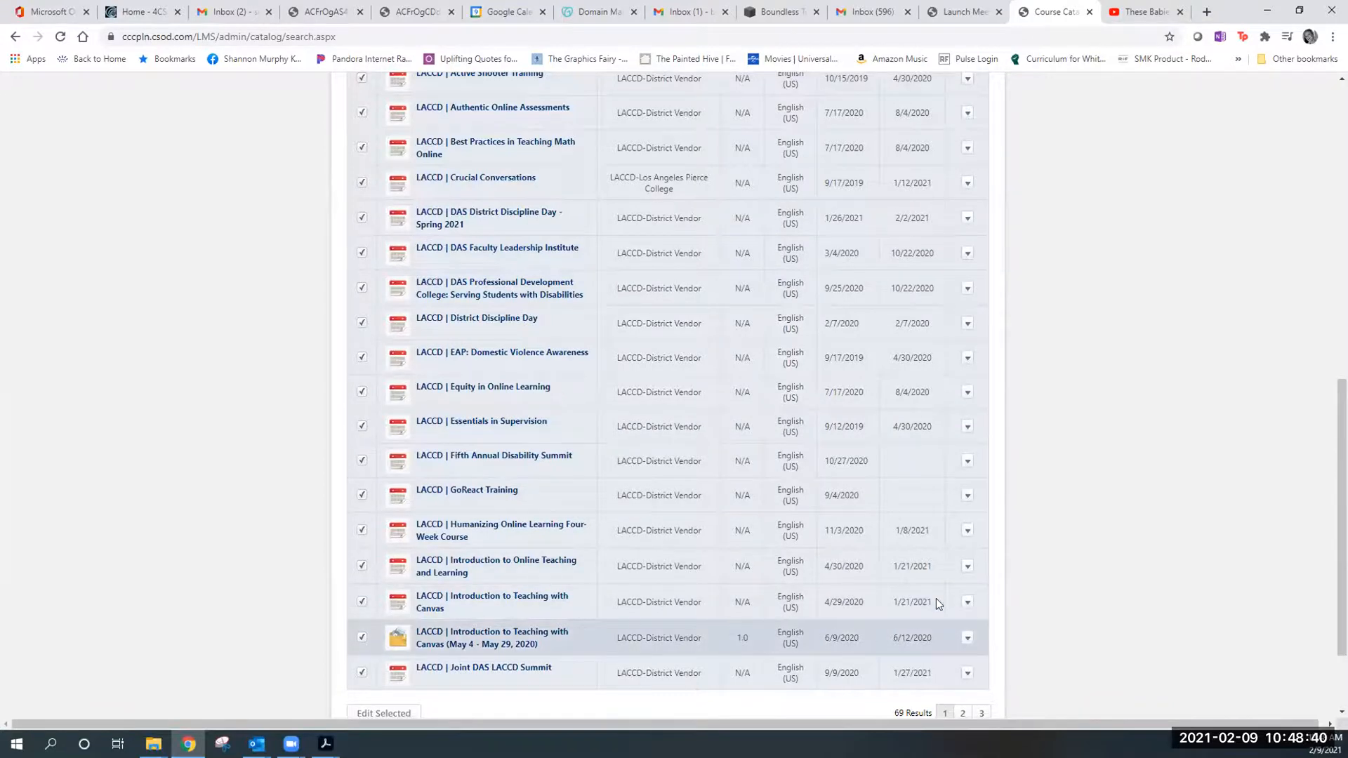
scroll(937, 598, "down", 3)
left_click(963, 596)
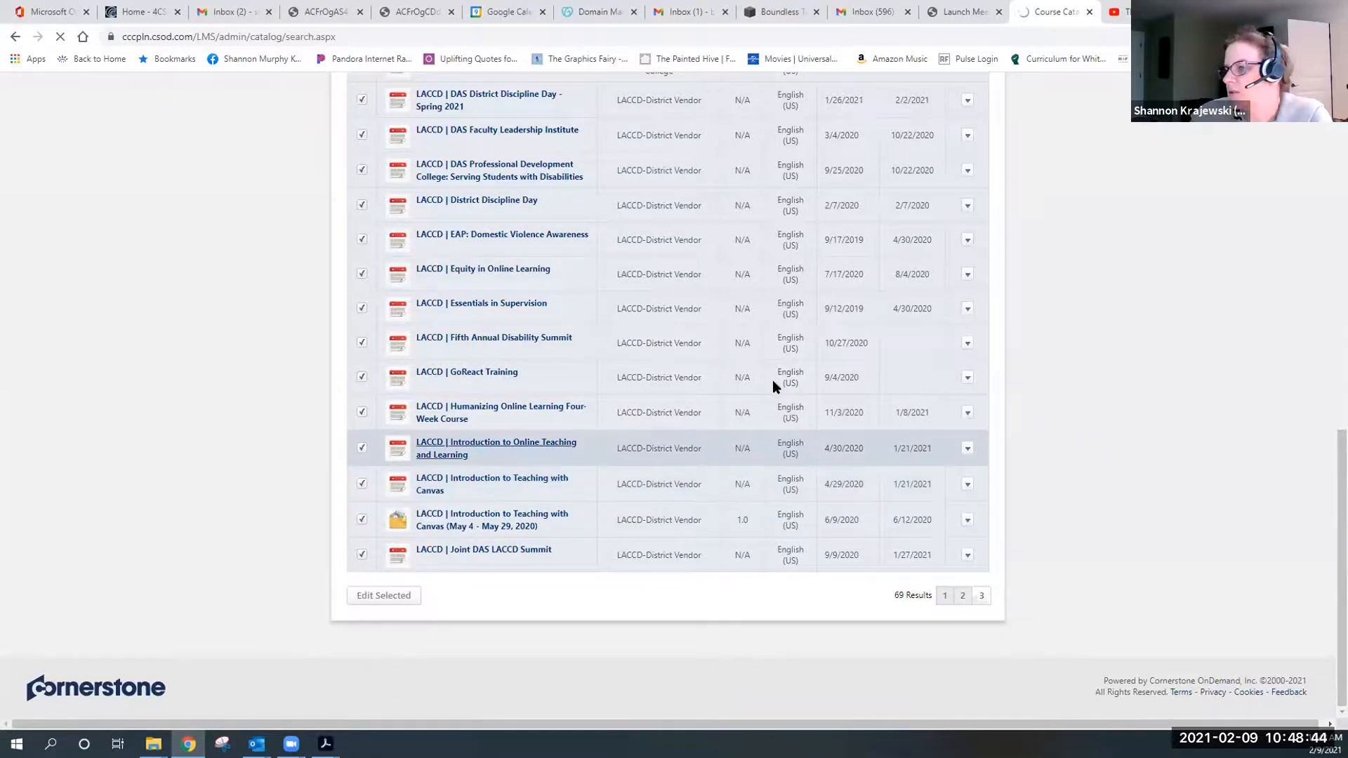
scroll(505, 520, "down", 5)
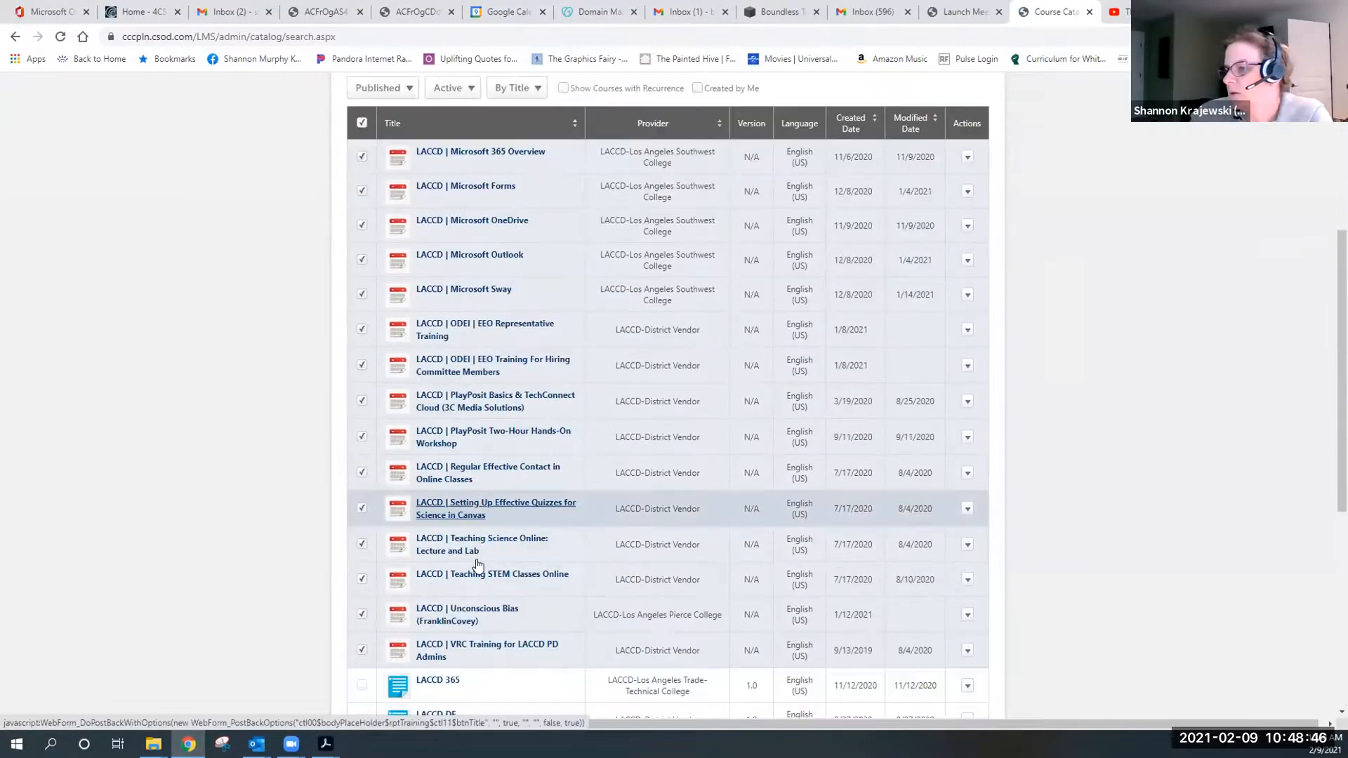
Open the LACCD 365 playlist, review its course details, and return to the catalog results.
left_click(437, 678)
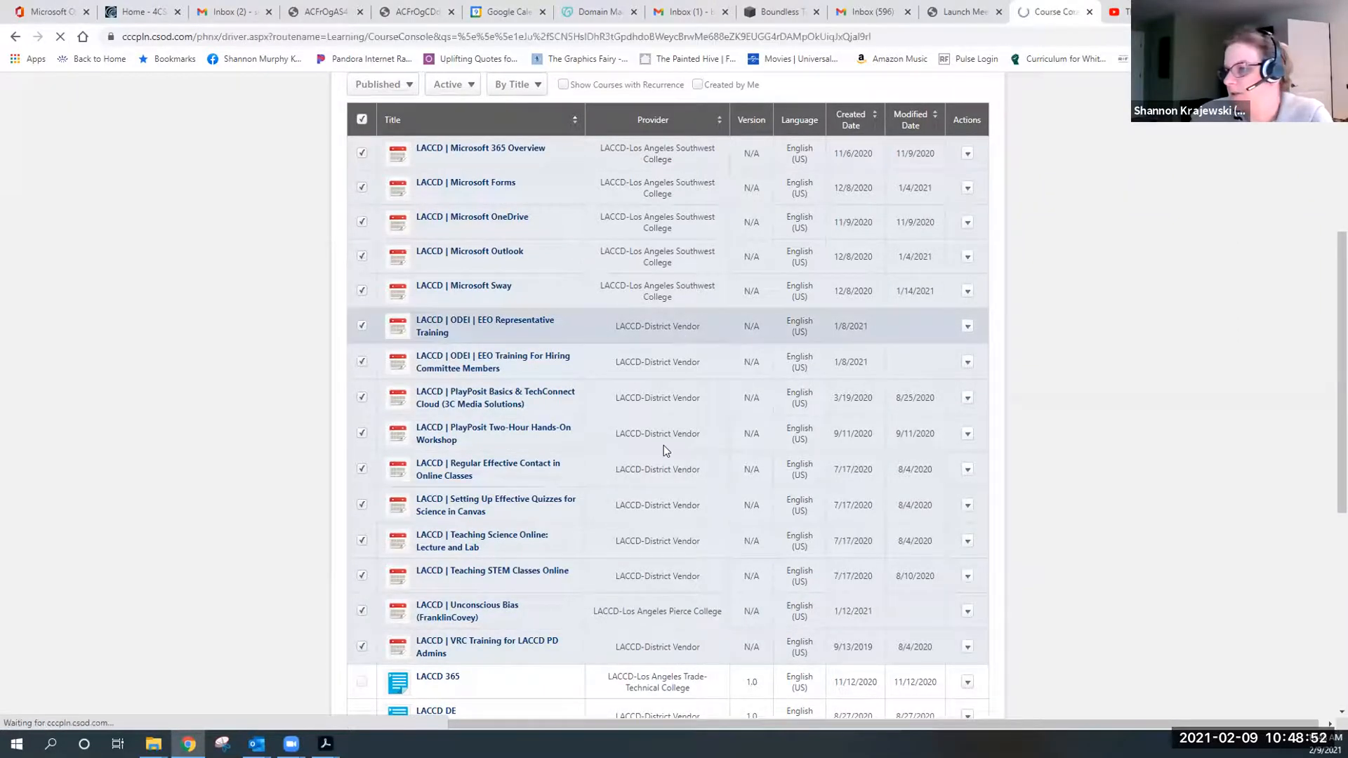
scroll(470, 411, "down", 2)
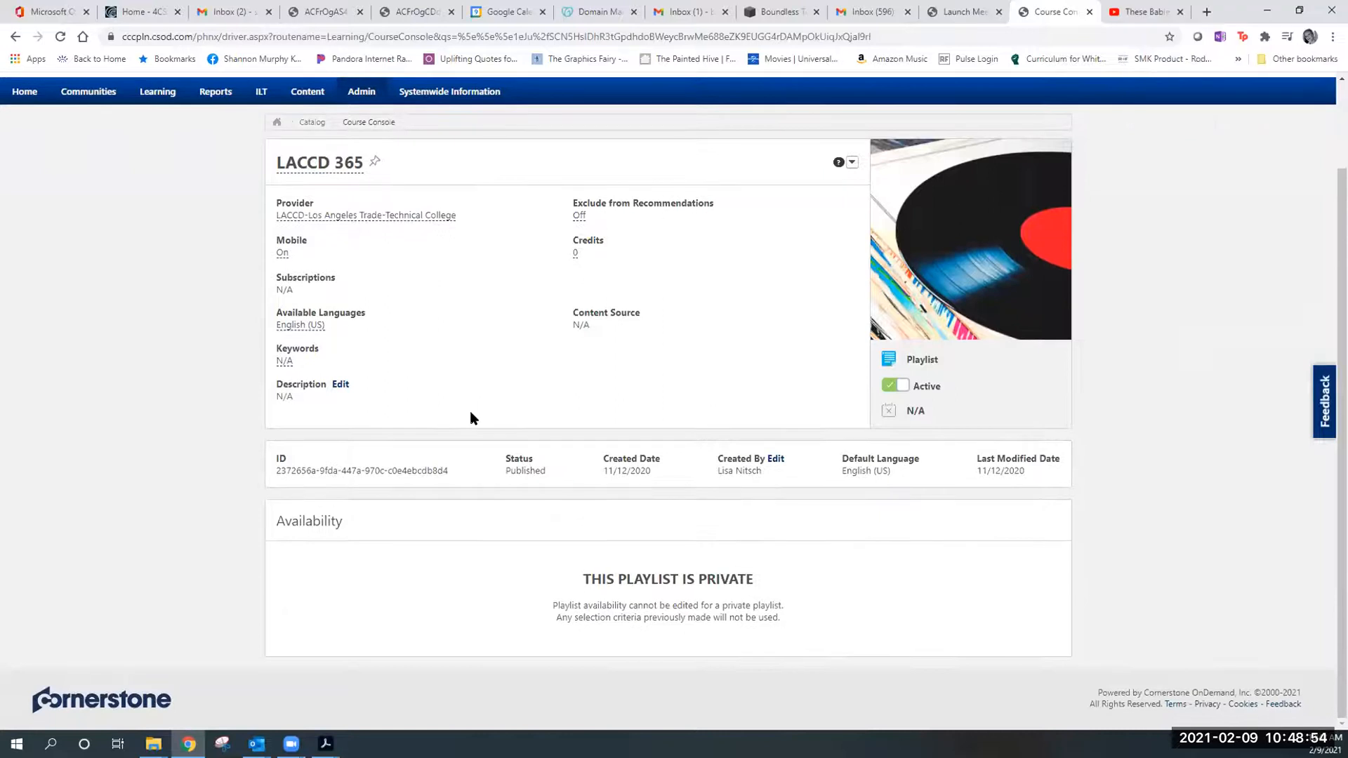
left_click(15, 36)
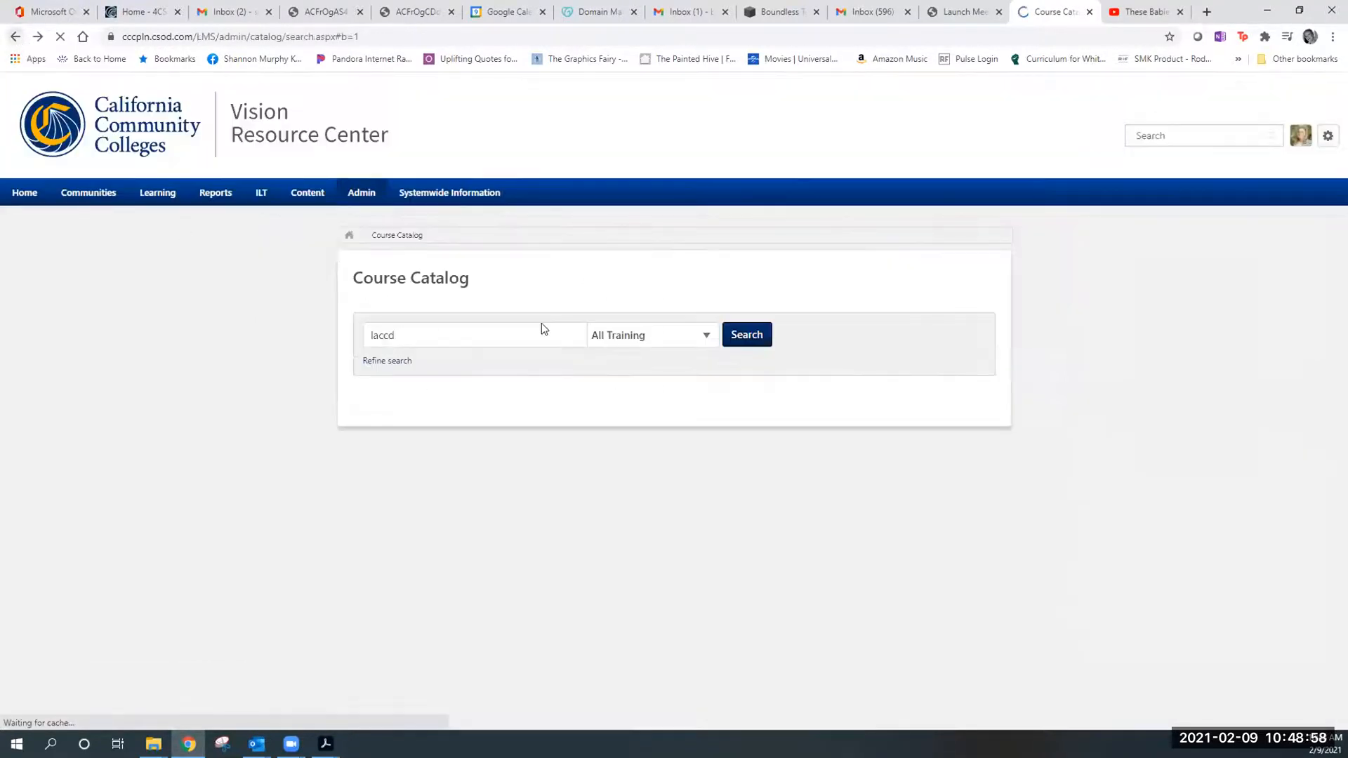
scroll(630, 424, "down", 5)
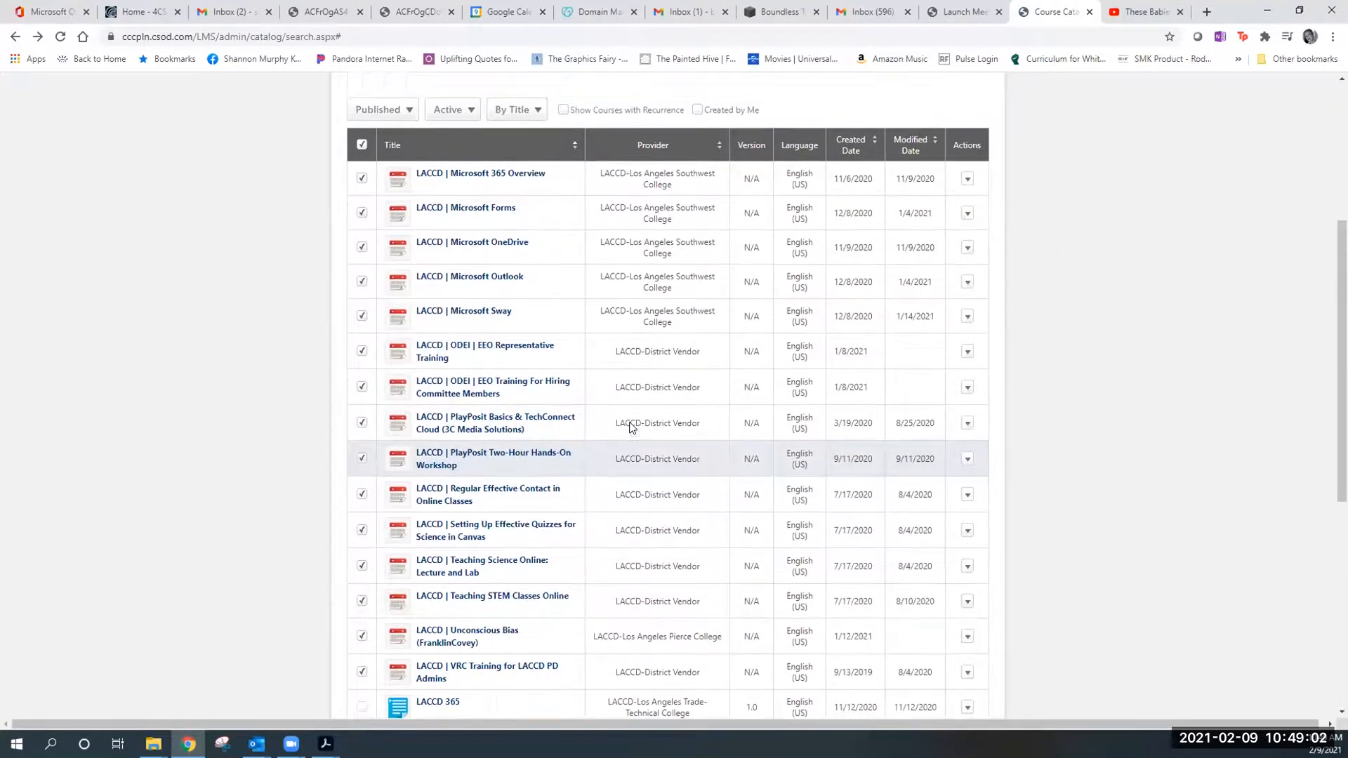
Open Curricula from Catalog Management in the Learning configuration tools and start a new curriculum.
scroll(629, 424, "up", 4)
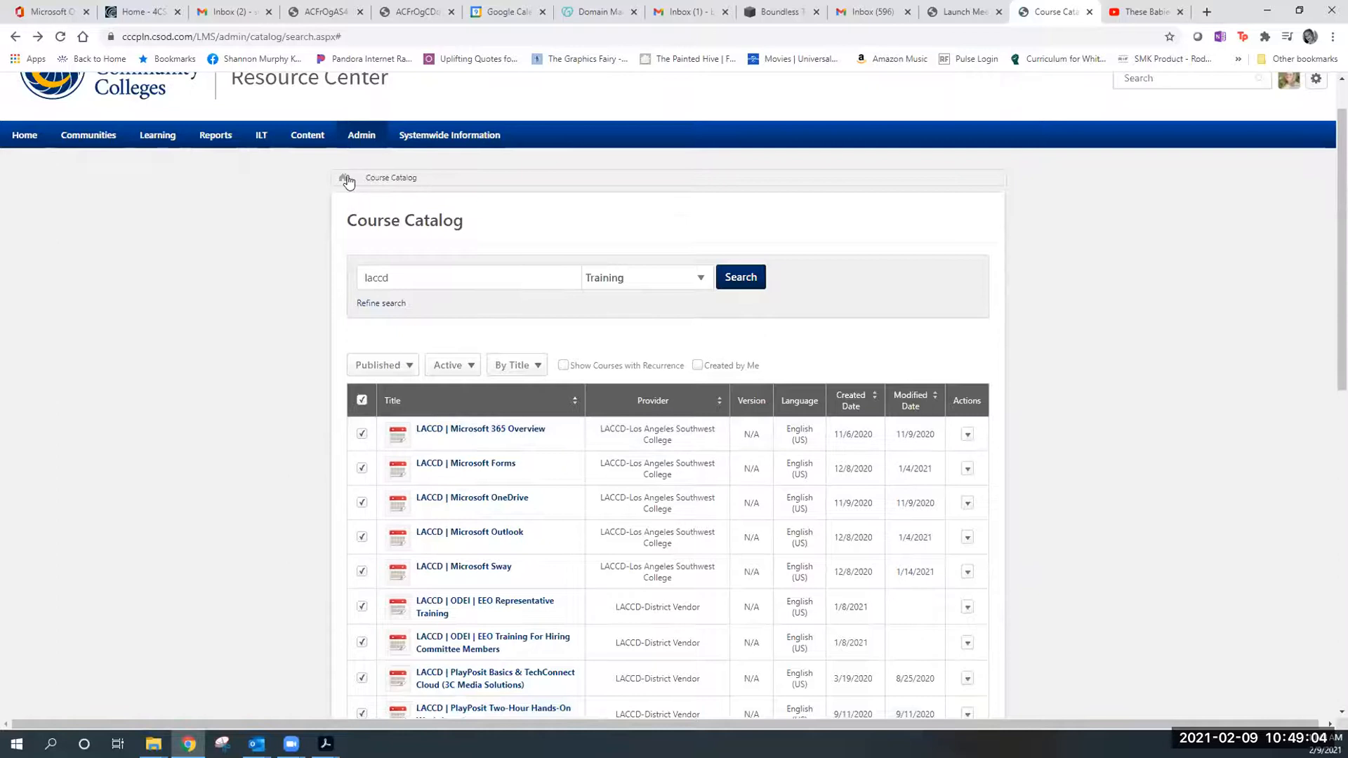
scroll(440, 221, "up", 1)
mouse_move(373, 197)
left_click(374, 221)
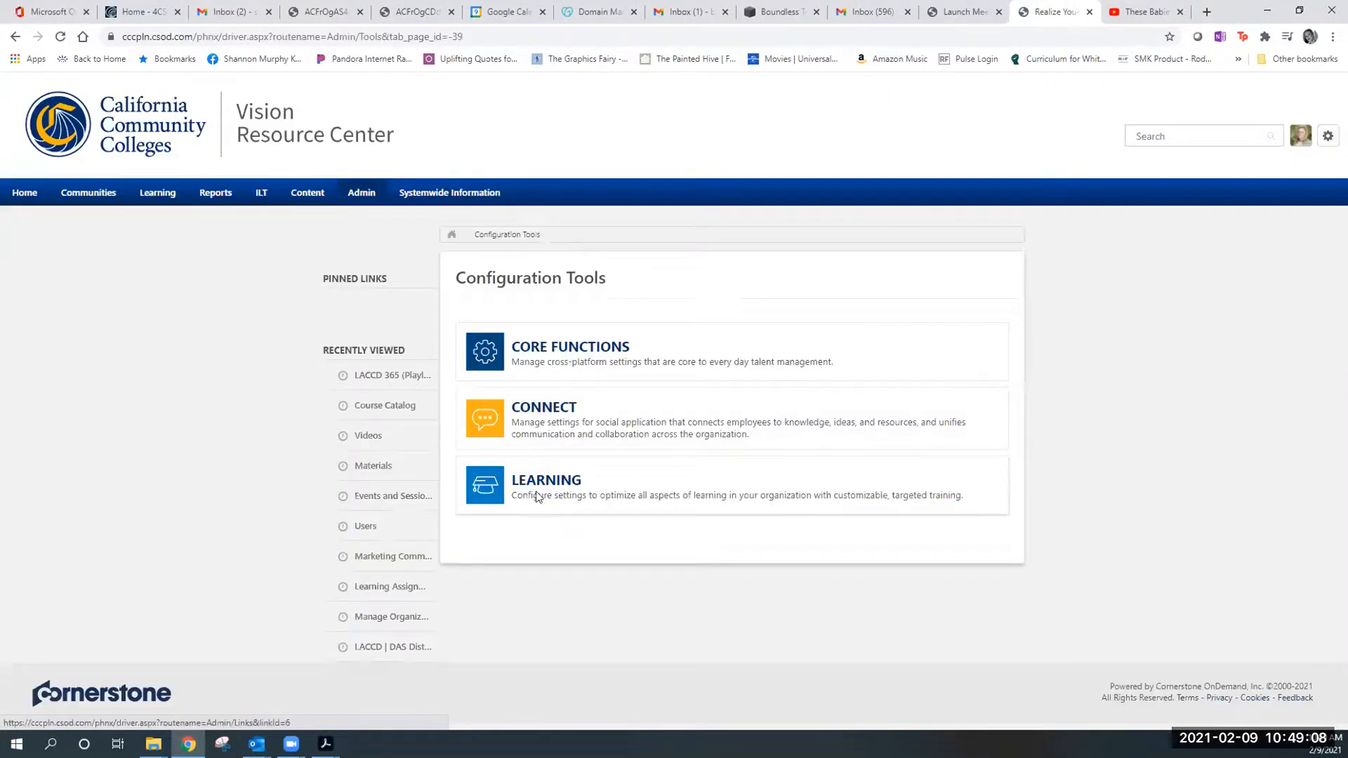
left_click(545, 486)
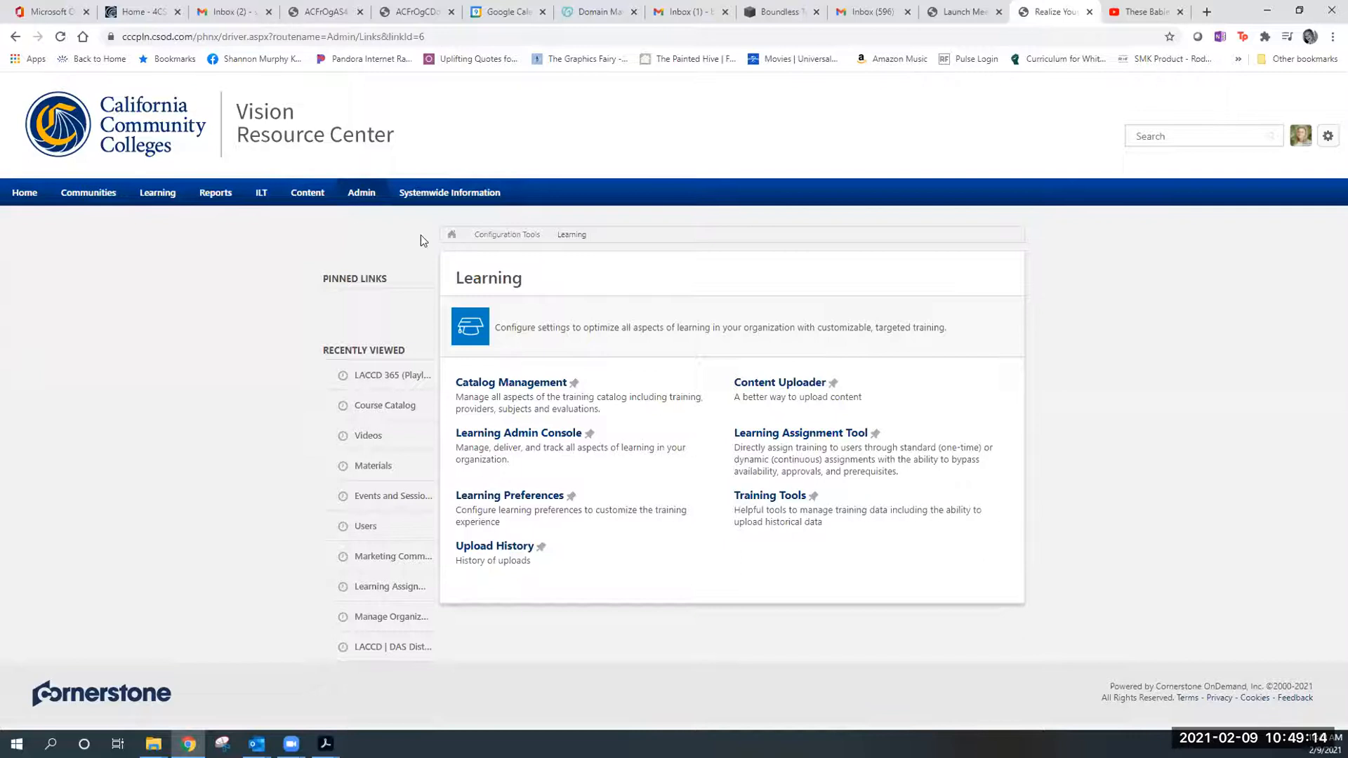
left_click(493, 380)
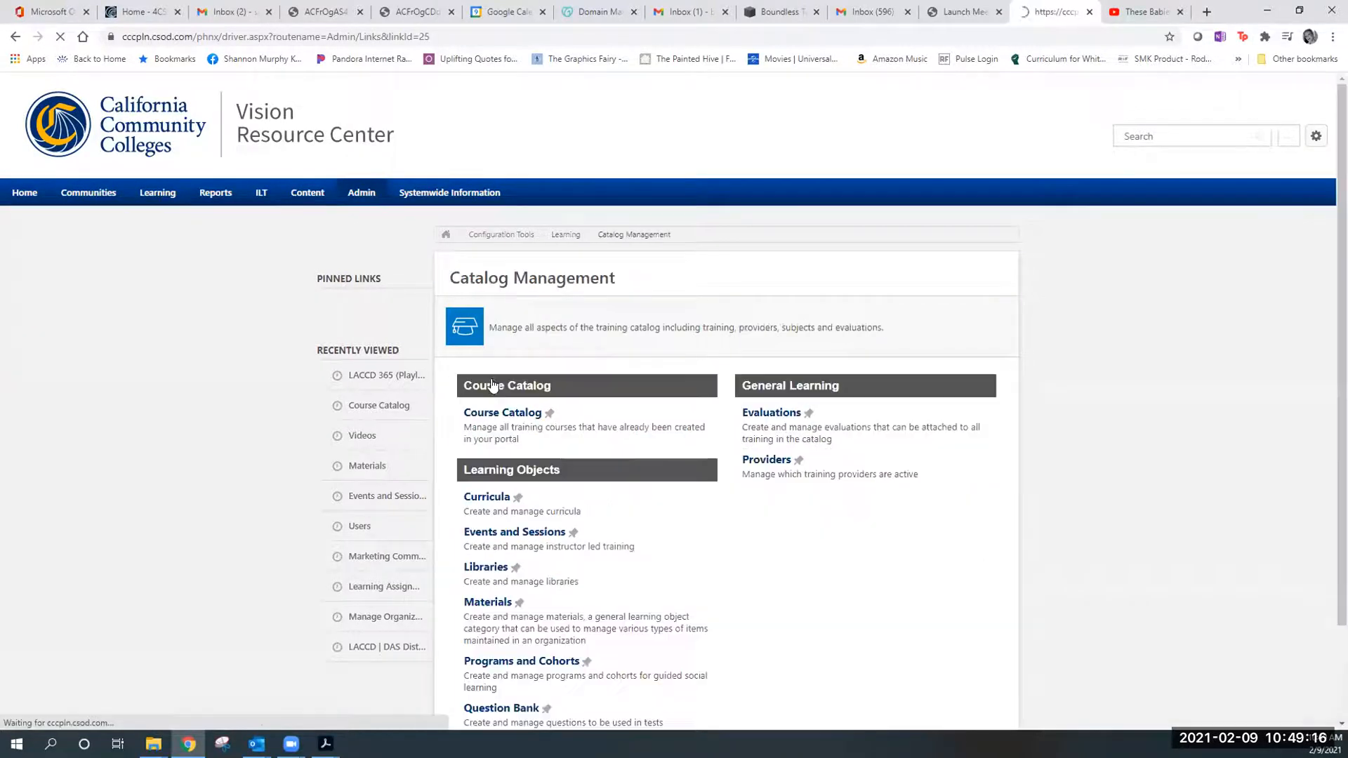
left_click(503, 497)
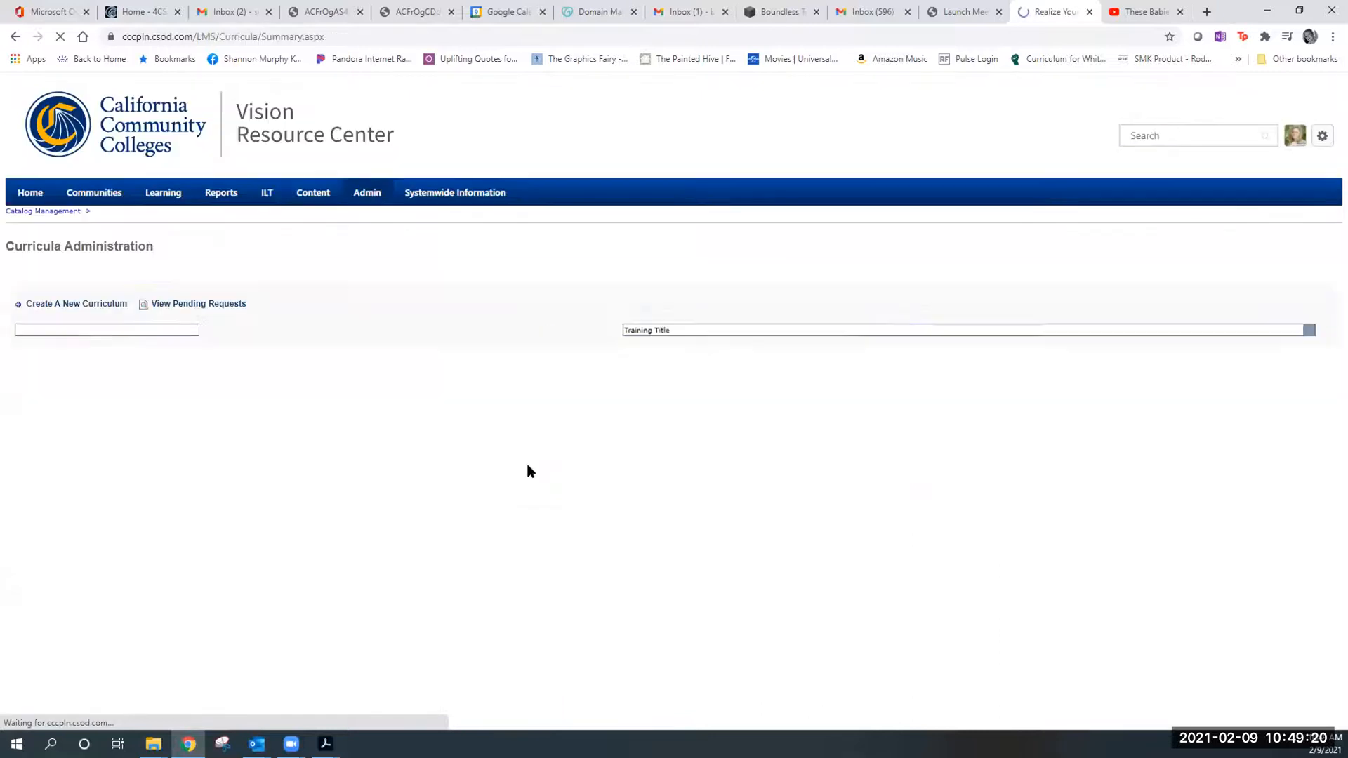
left_click(123, 304)
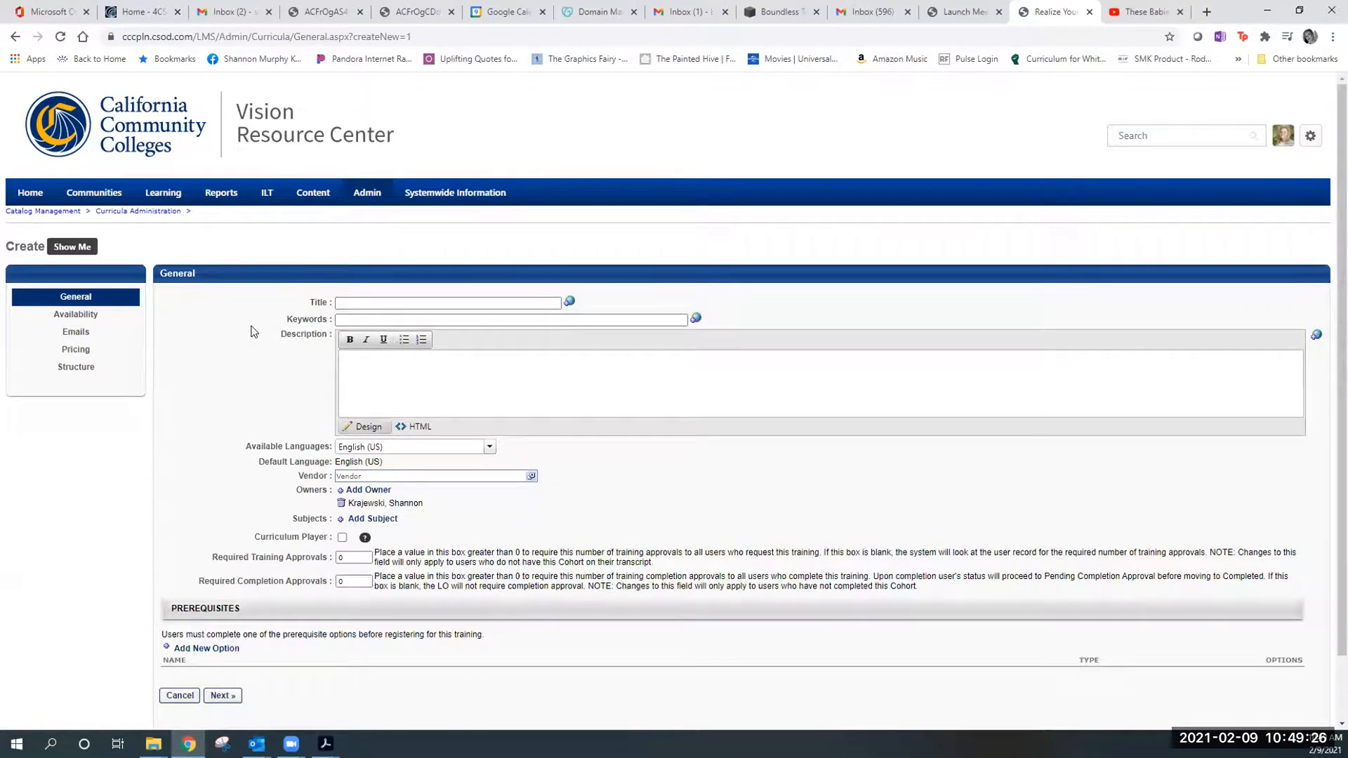
Title the curriculum "LACCD | Test Curriculum" and copy the title into its description.
left_click(440, 301)
type("LACCD ")
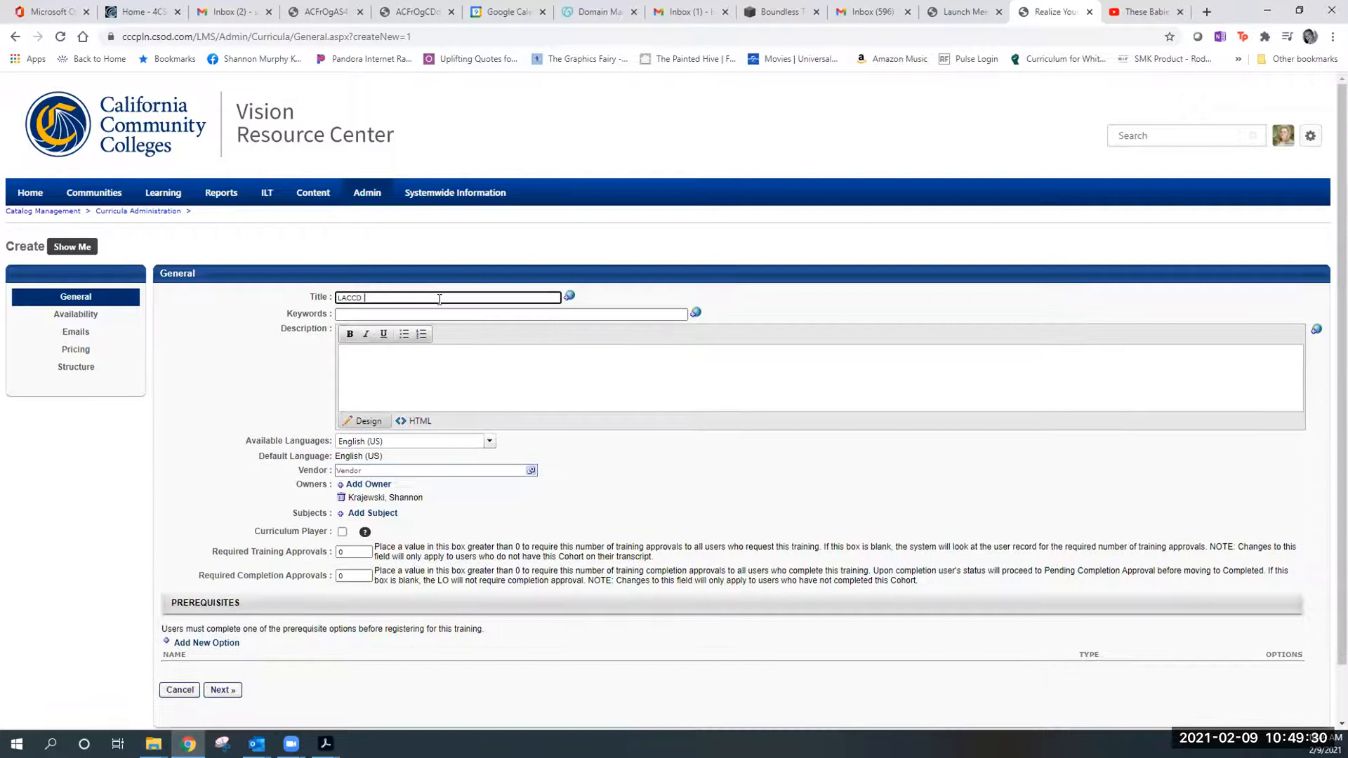
type("| Test Curriculum")
left_click_drag(426, 298, 327, 292)
key("ctrl+c")
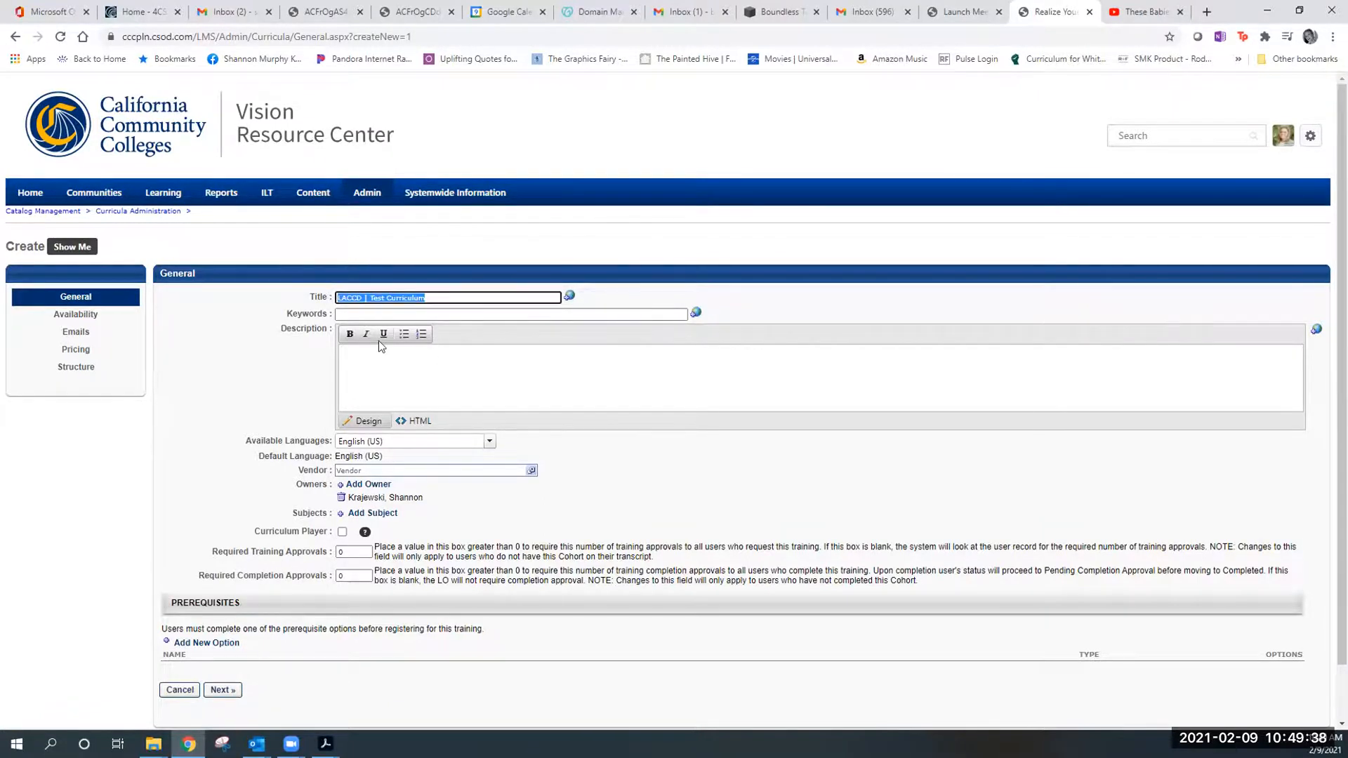
left_click(399, 379)
key("ctrl+v")
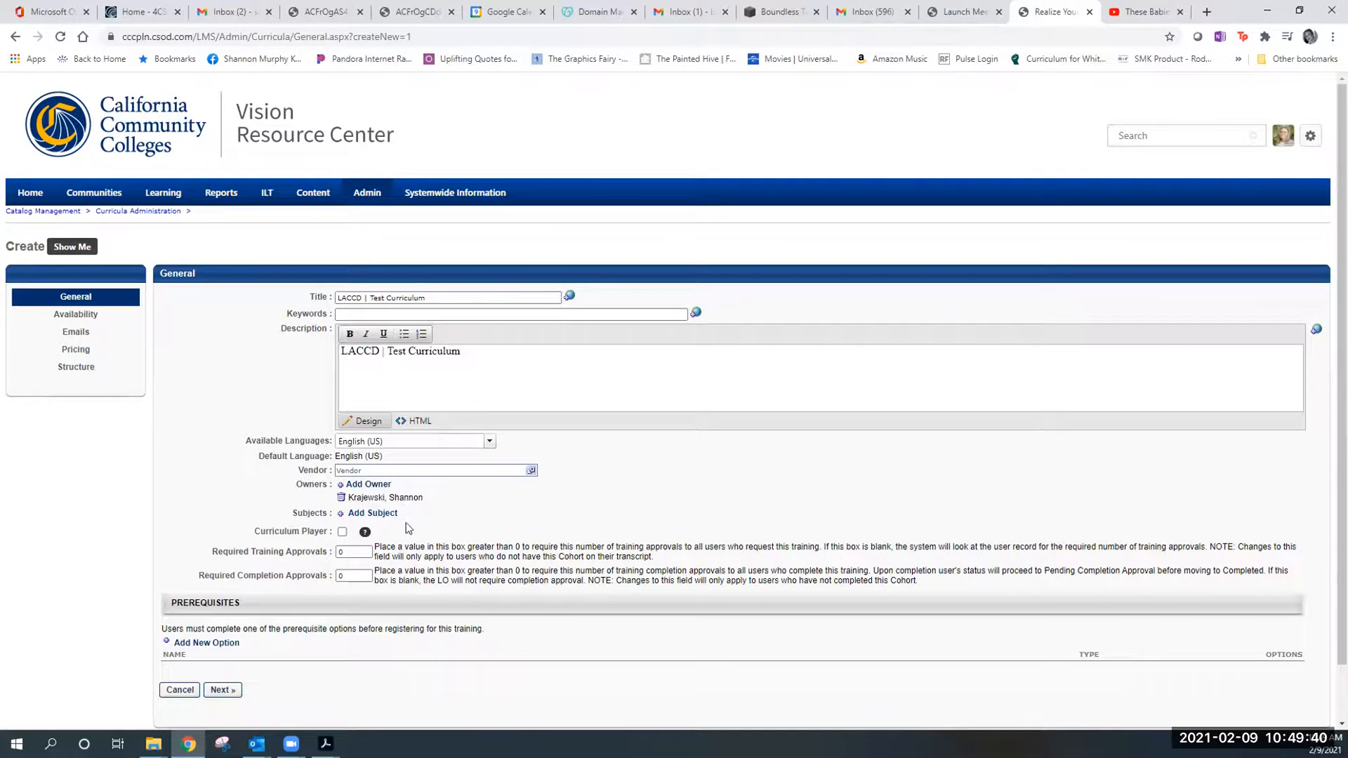
Add the Accessibility subject to the curriculum and enable the Curriculum Player.
left_click(373, 513)
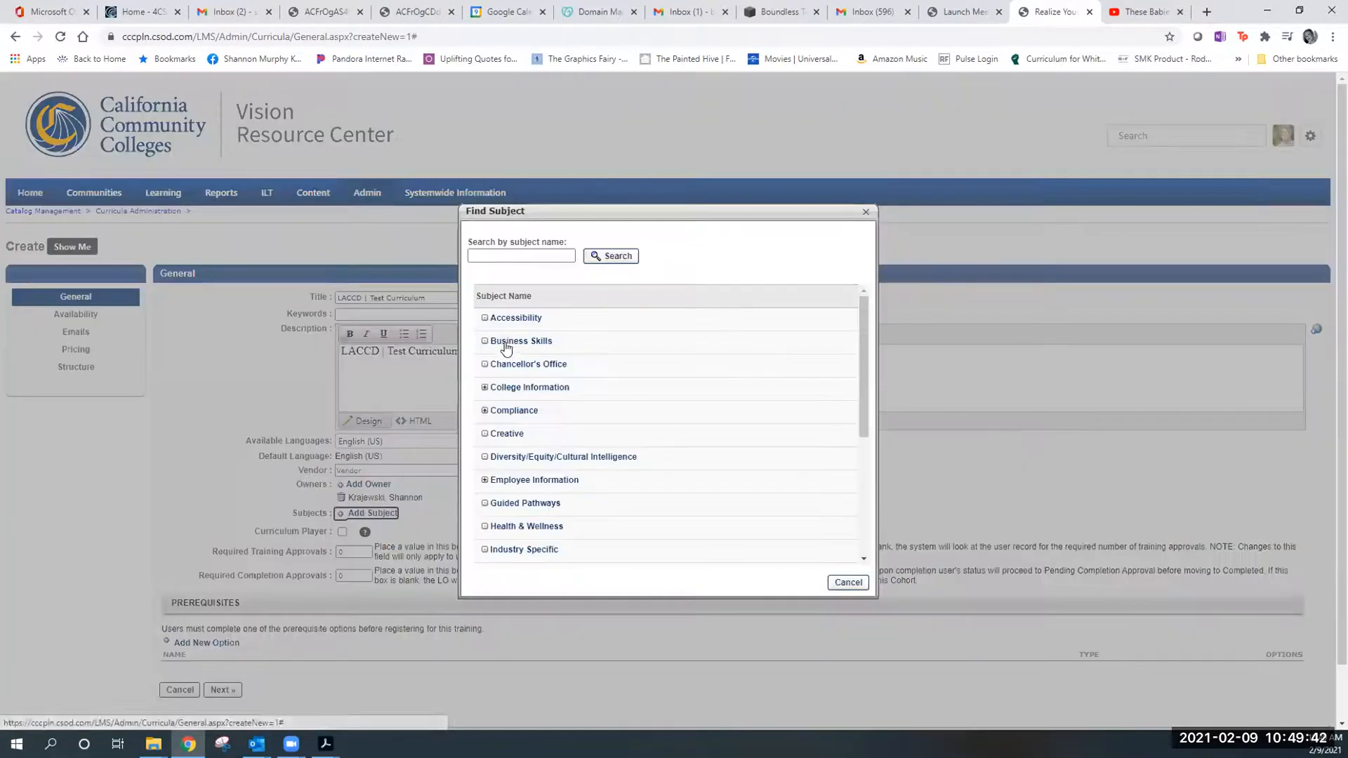
left_click(516, 318)
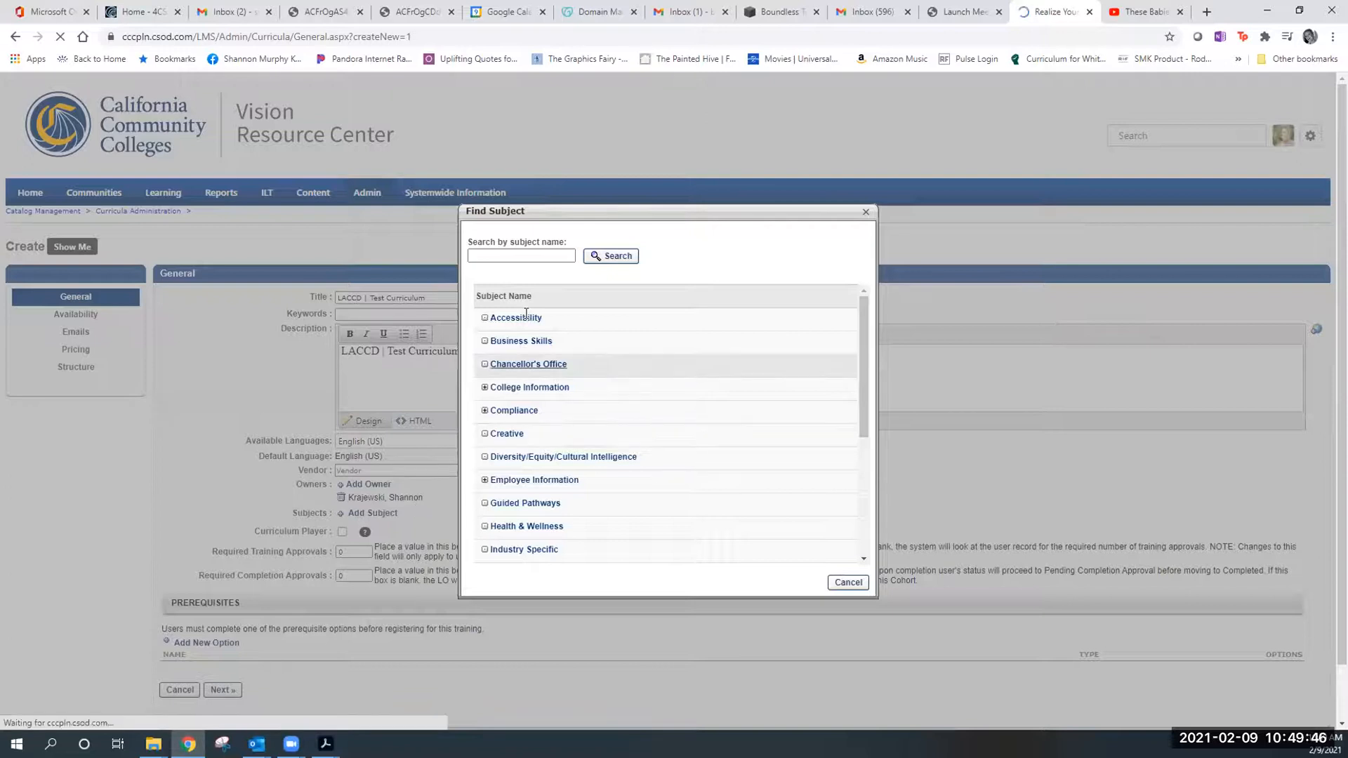
scroll(474, 517, "down", 2)
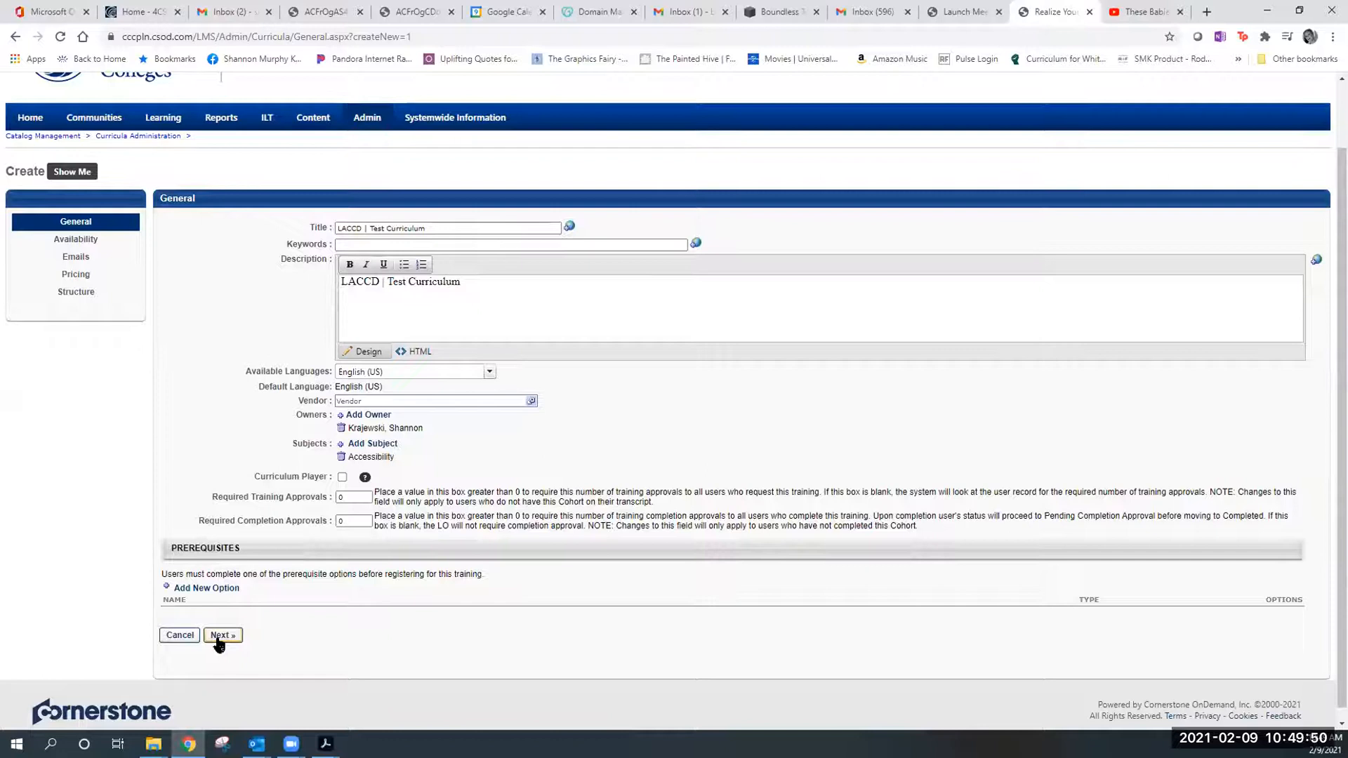
left_click(342, 477)
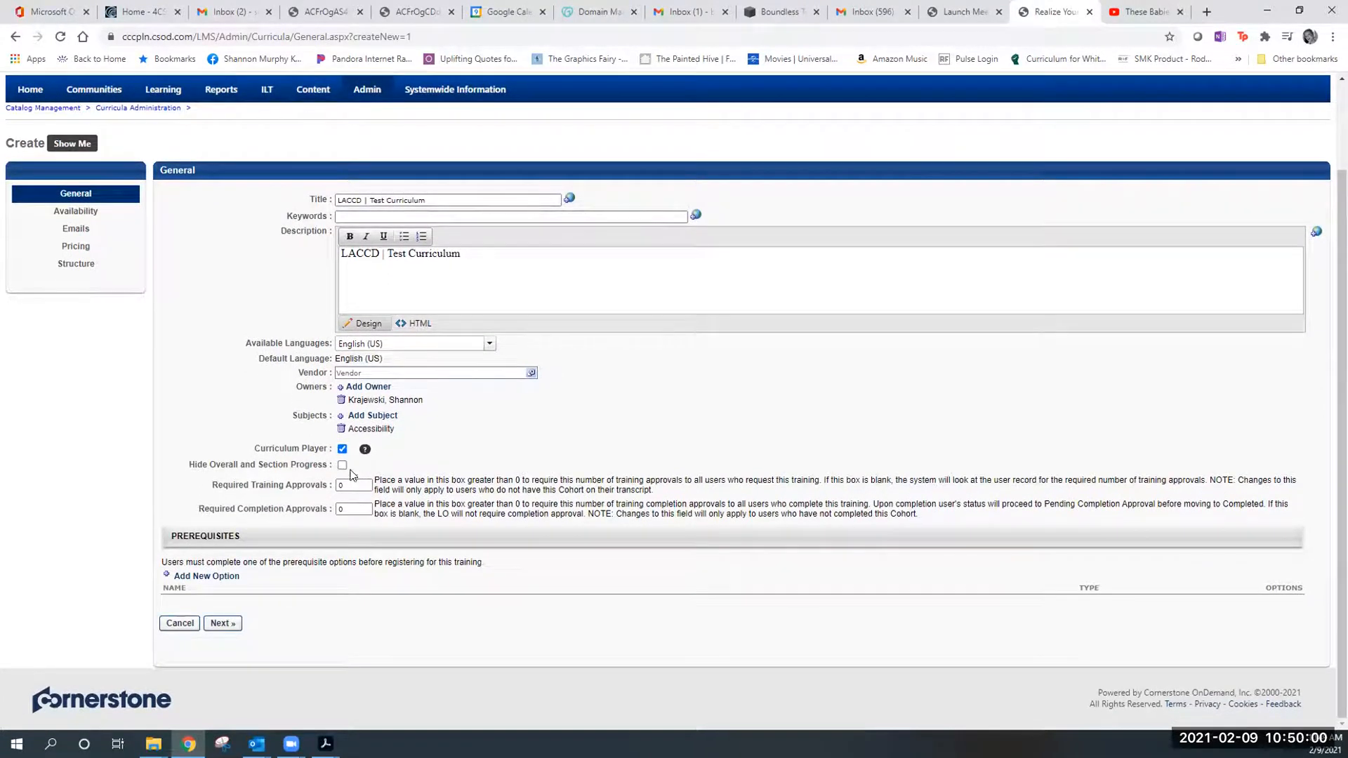
Set the curriculum's vendor to LACCD-District Vendor and continue to Availability.
left_click(223, 624)
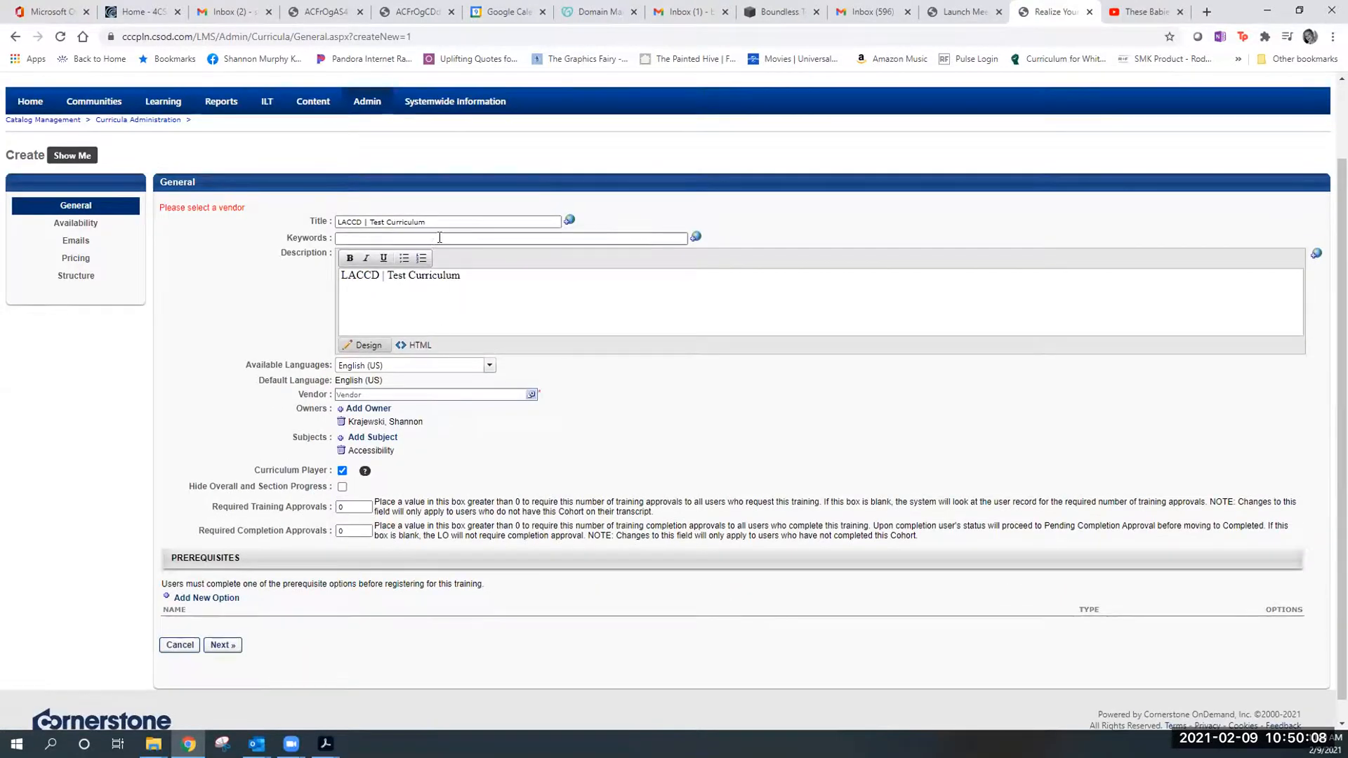
left_click(392, 396)
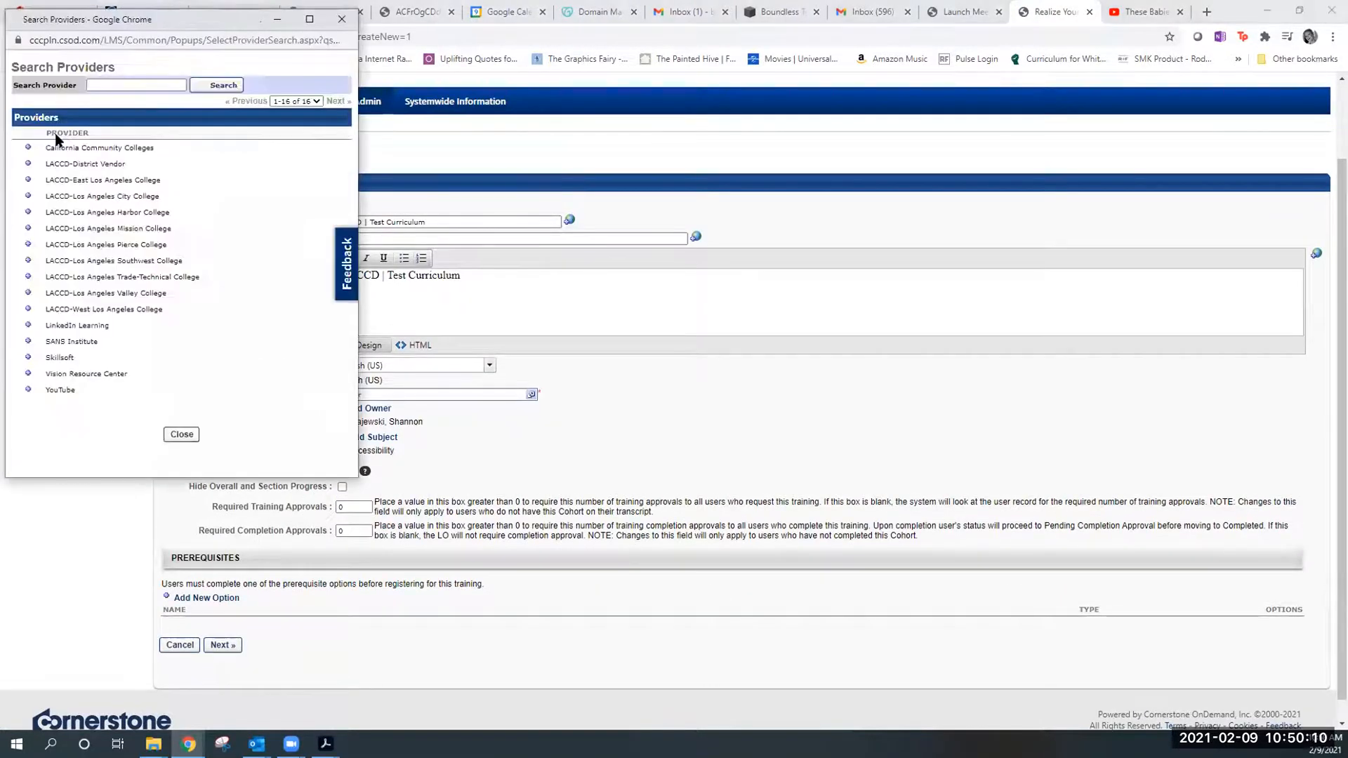
left_click(28, 164)
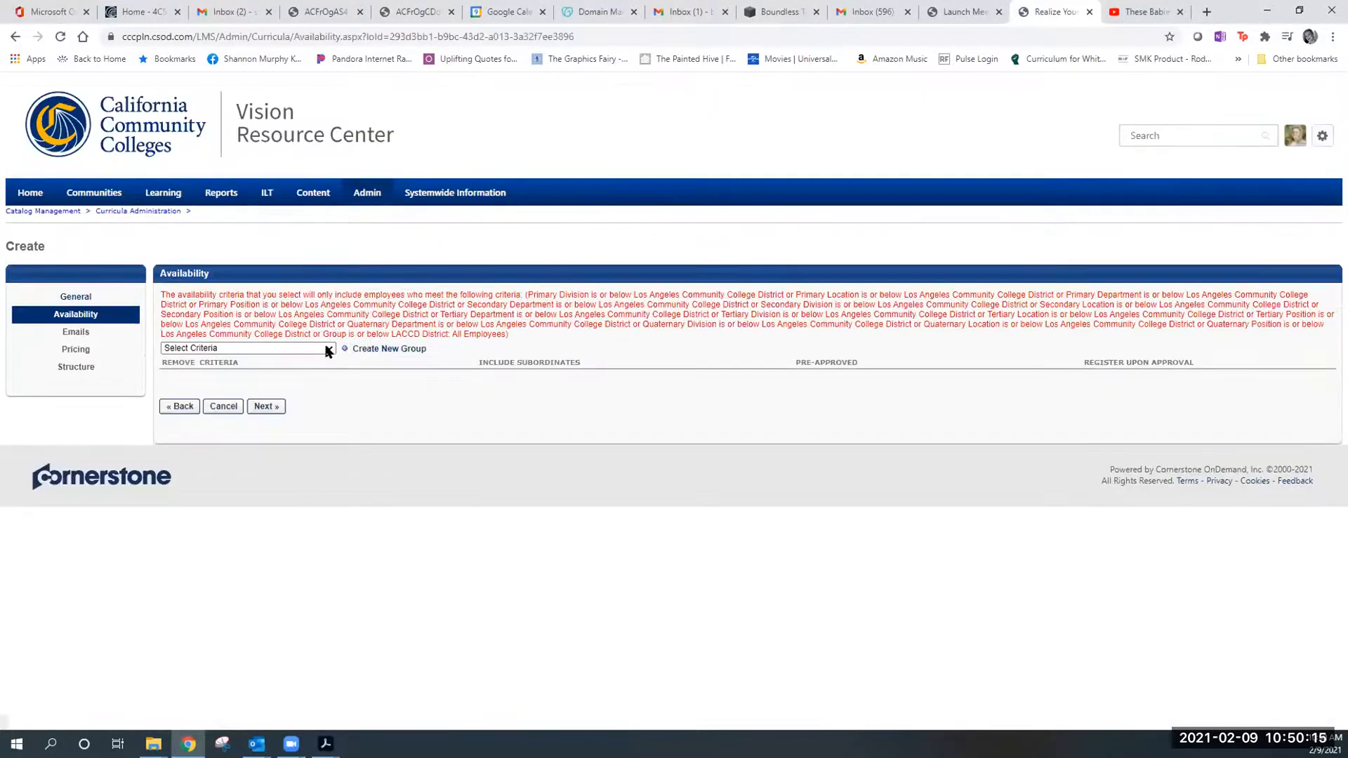
Review the availability criteria and proceed to Structure without adding any, keeping System Defaults emails and Incremental Pricing.
left_click(325, 349)
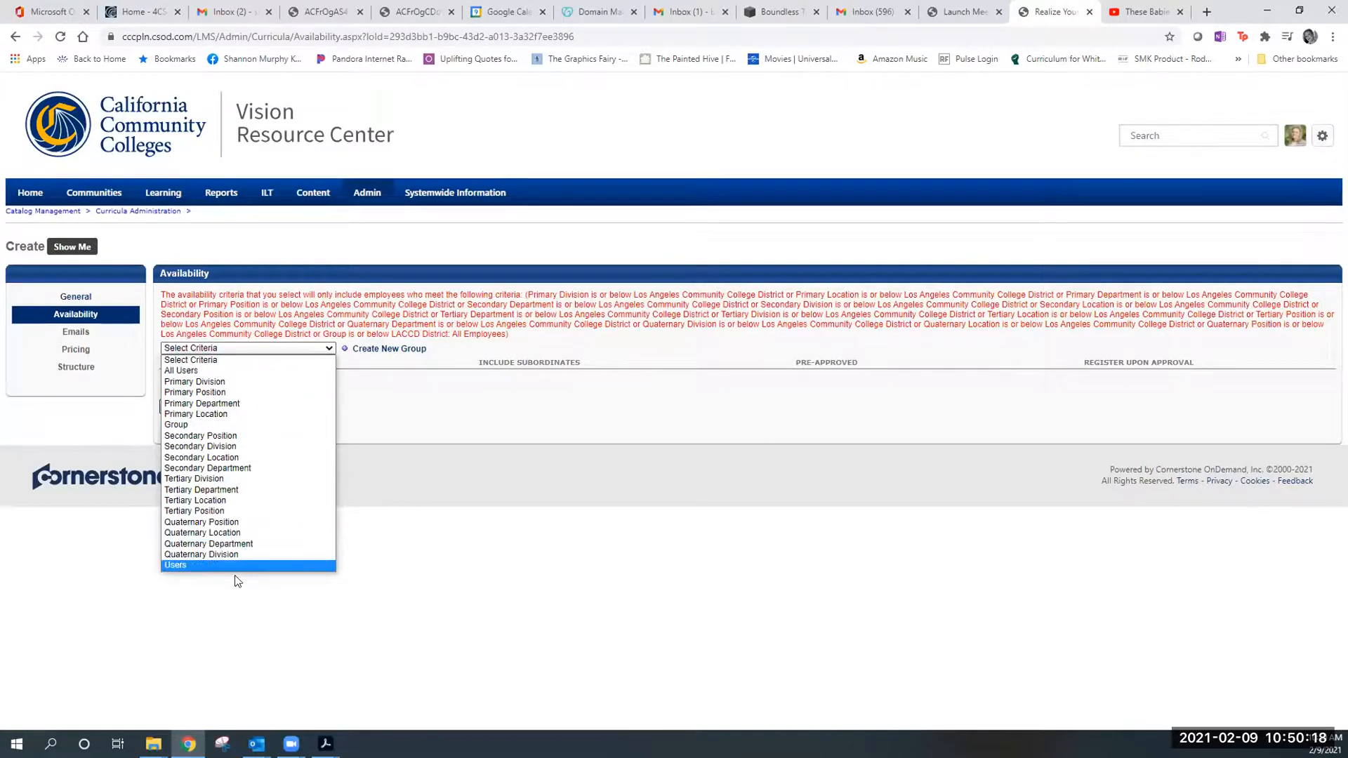
left_click(284, 402)
left_click(274, 406)
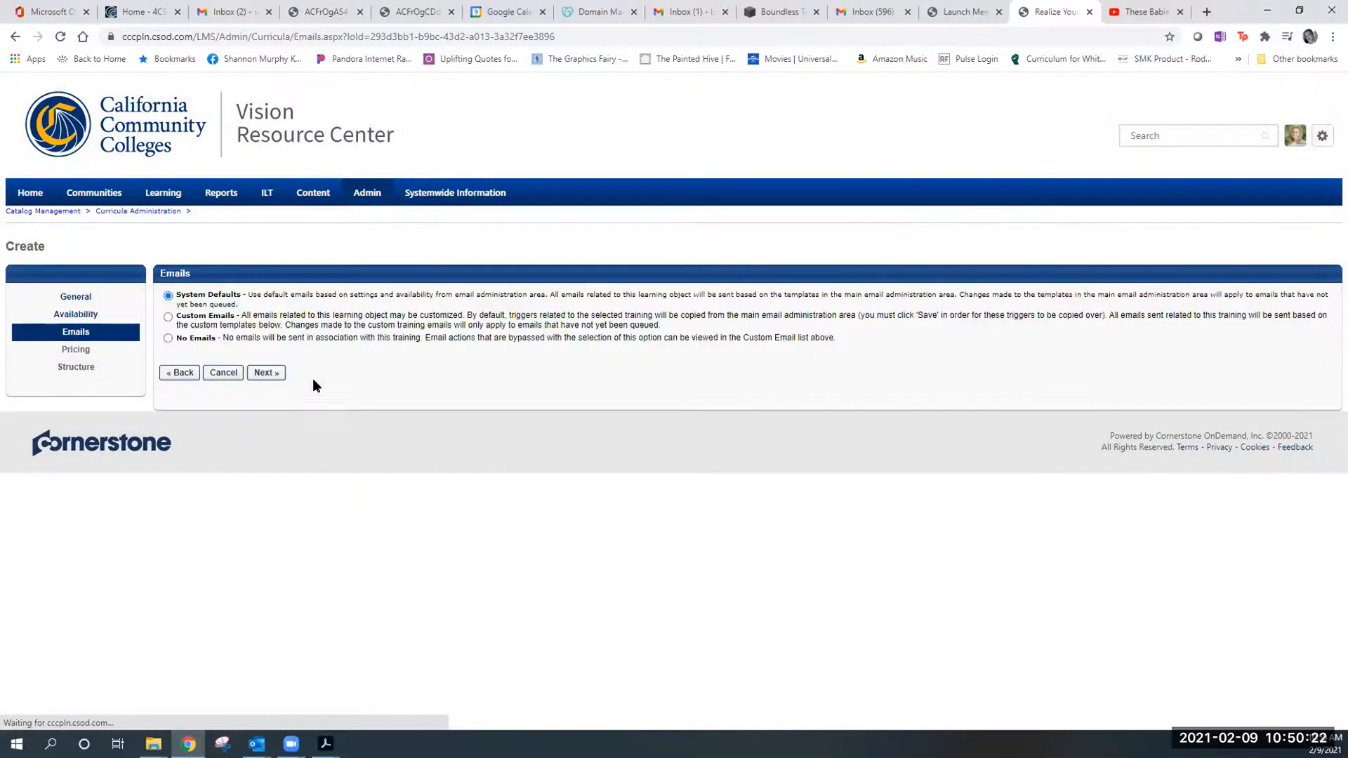
mouse_move(170, 344)
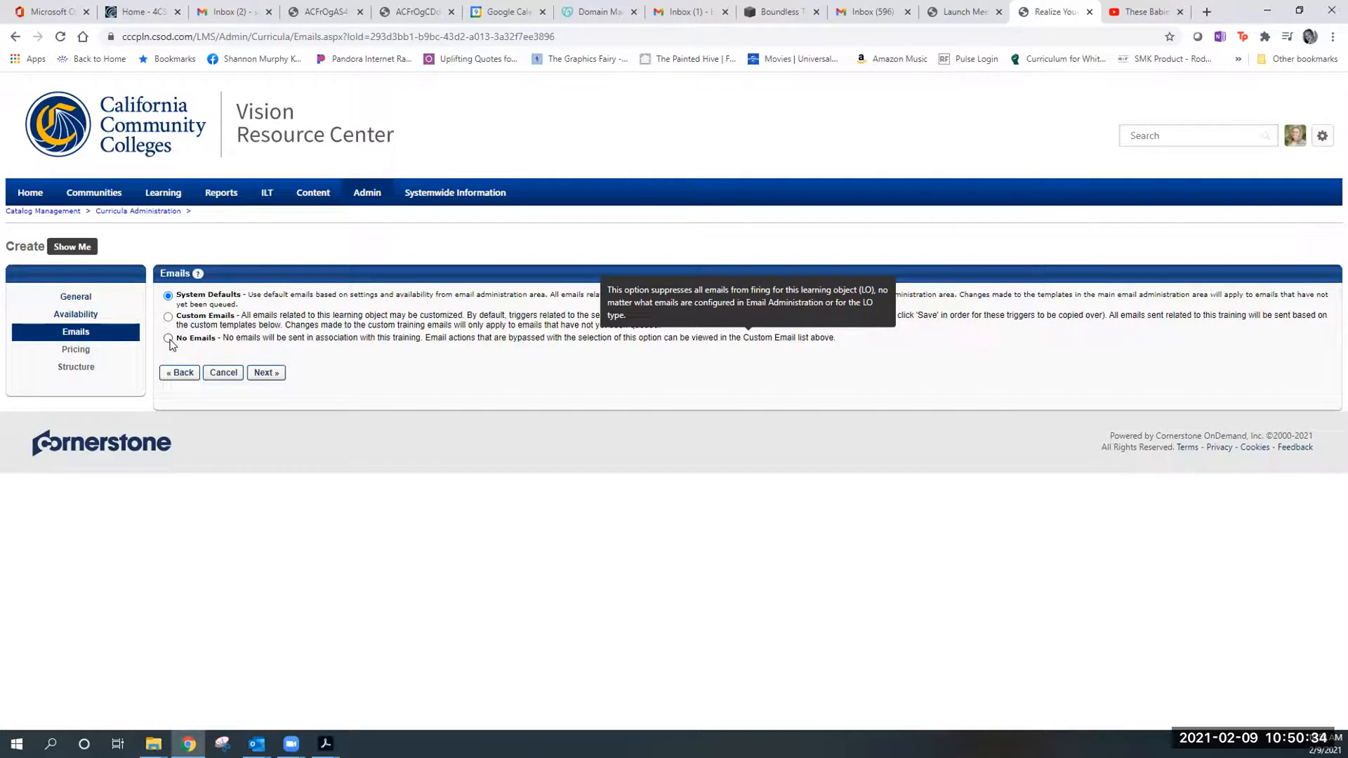
left_click(266, 372)
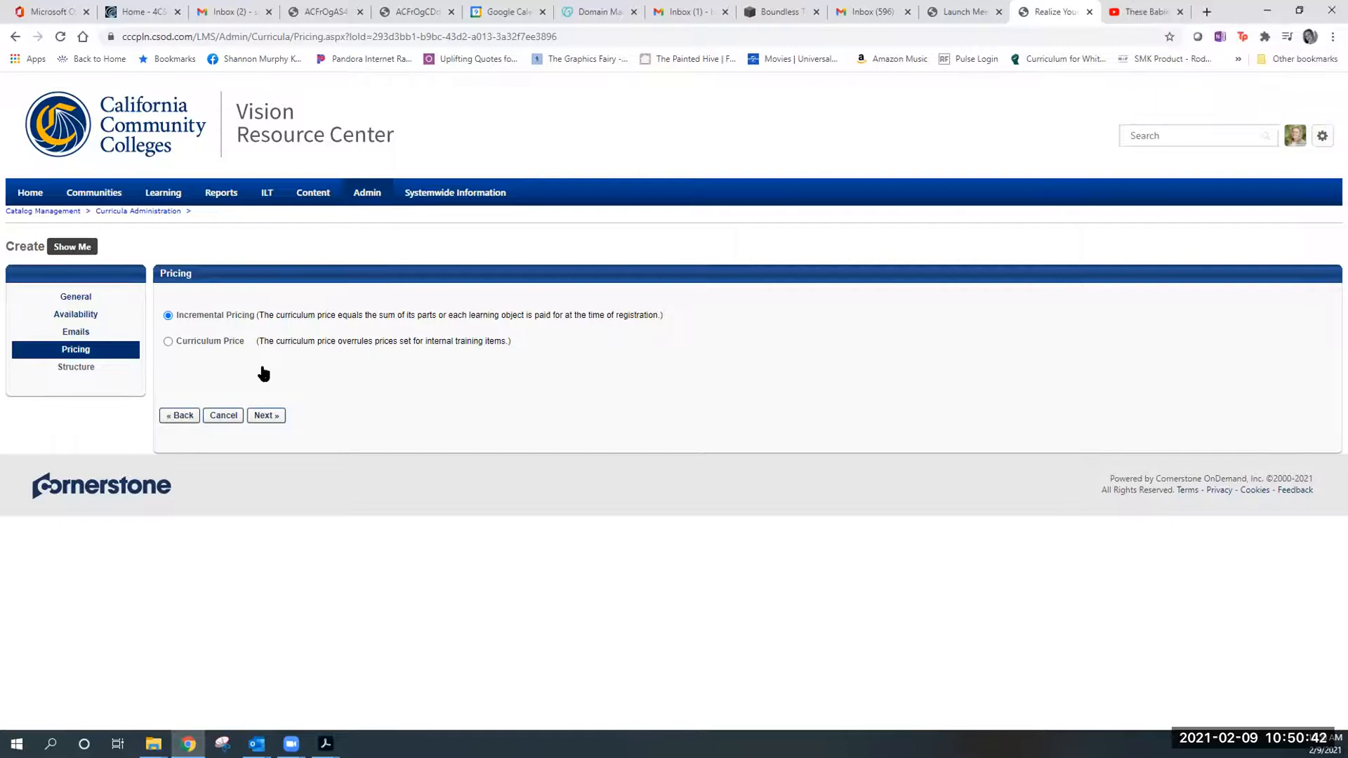
left_click(266, 417)
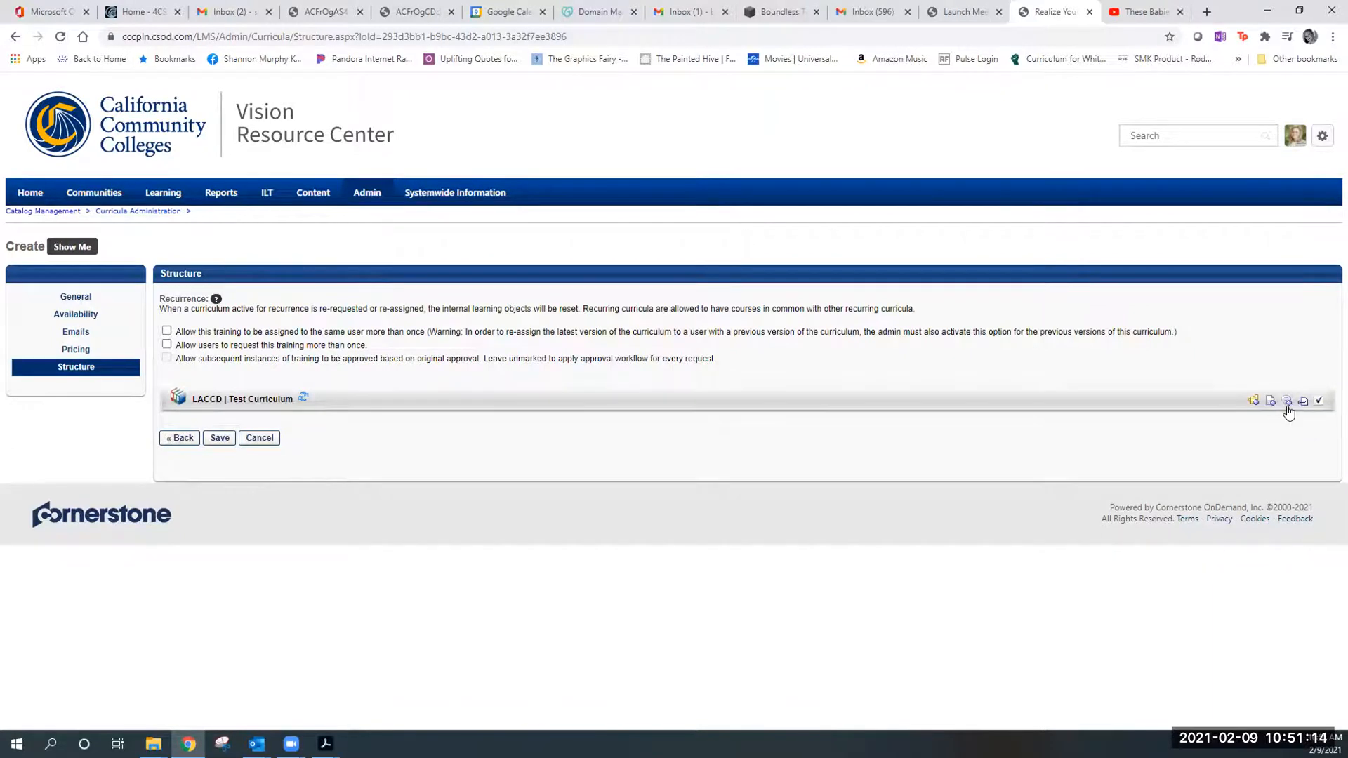
Add a section titled "Intro" to the curriculum with the instructions "Intro".
left_click(1253, 401)
left_click(777, 342)
type("I")
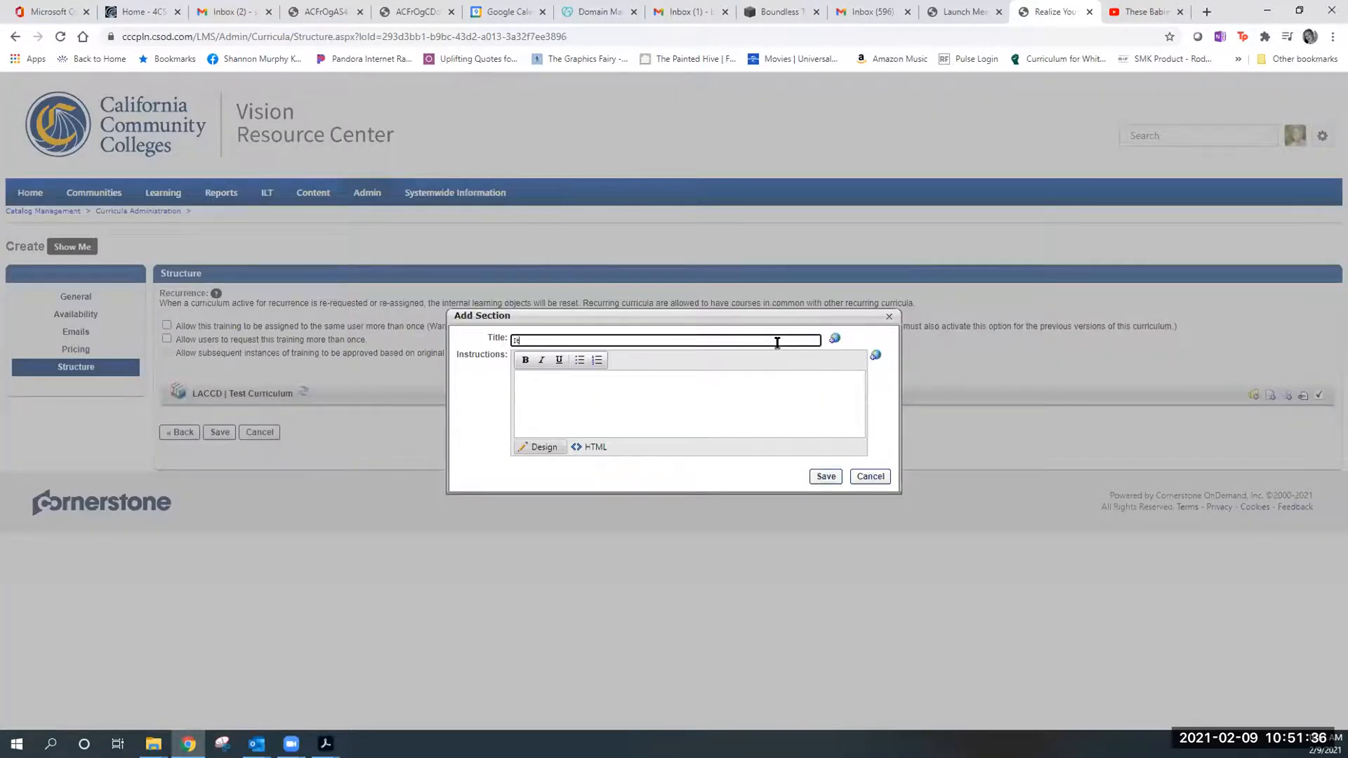
type("ntro")
left_click(747, 378)
type("Intro")
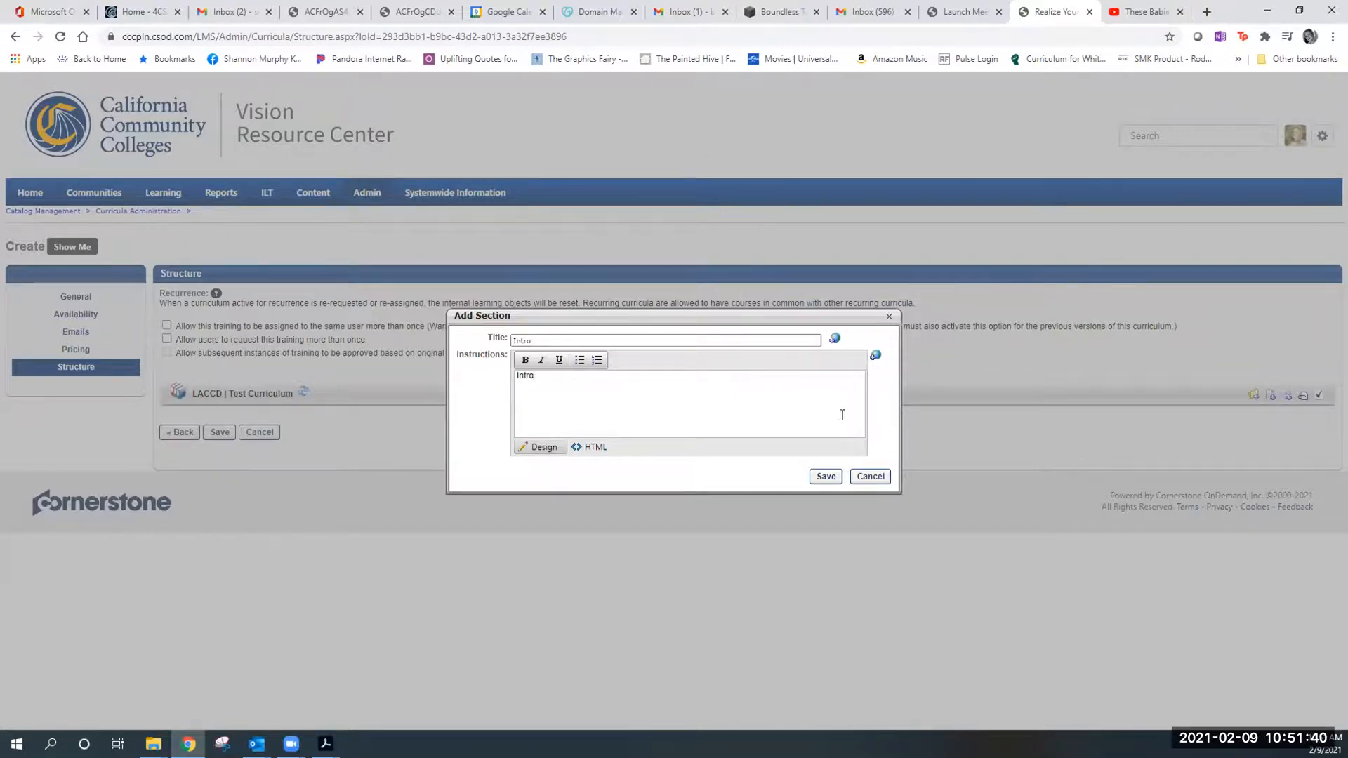
left_click(825, 477)
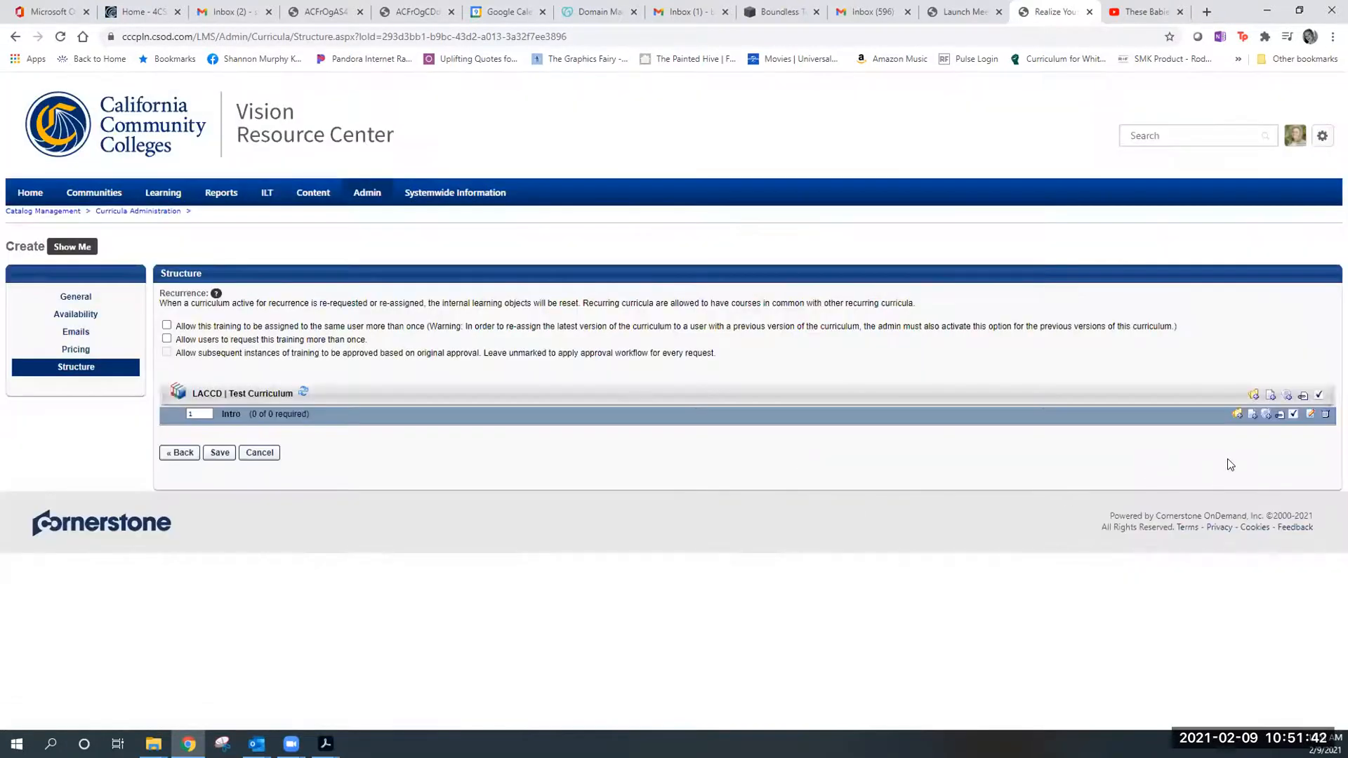
Add a second section titled "Part 1" to the curriculum, leaving its instructions empty.
left_click(1253, 395)
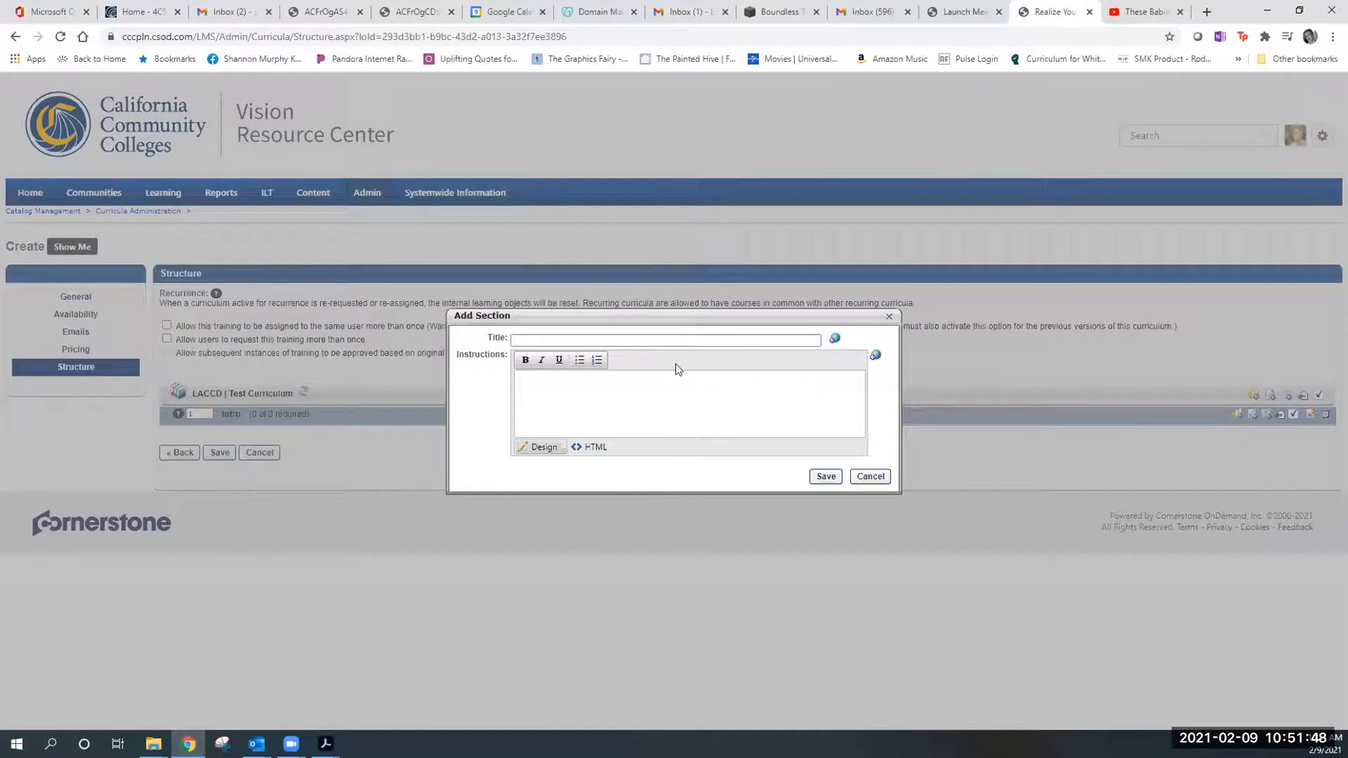
left_click(629, 339)
type("Part 1")
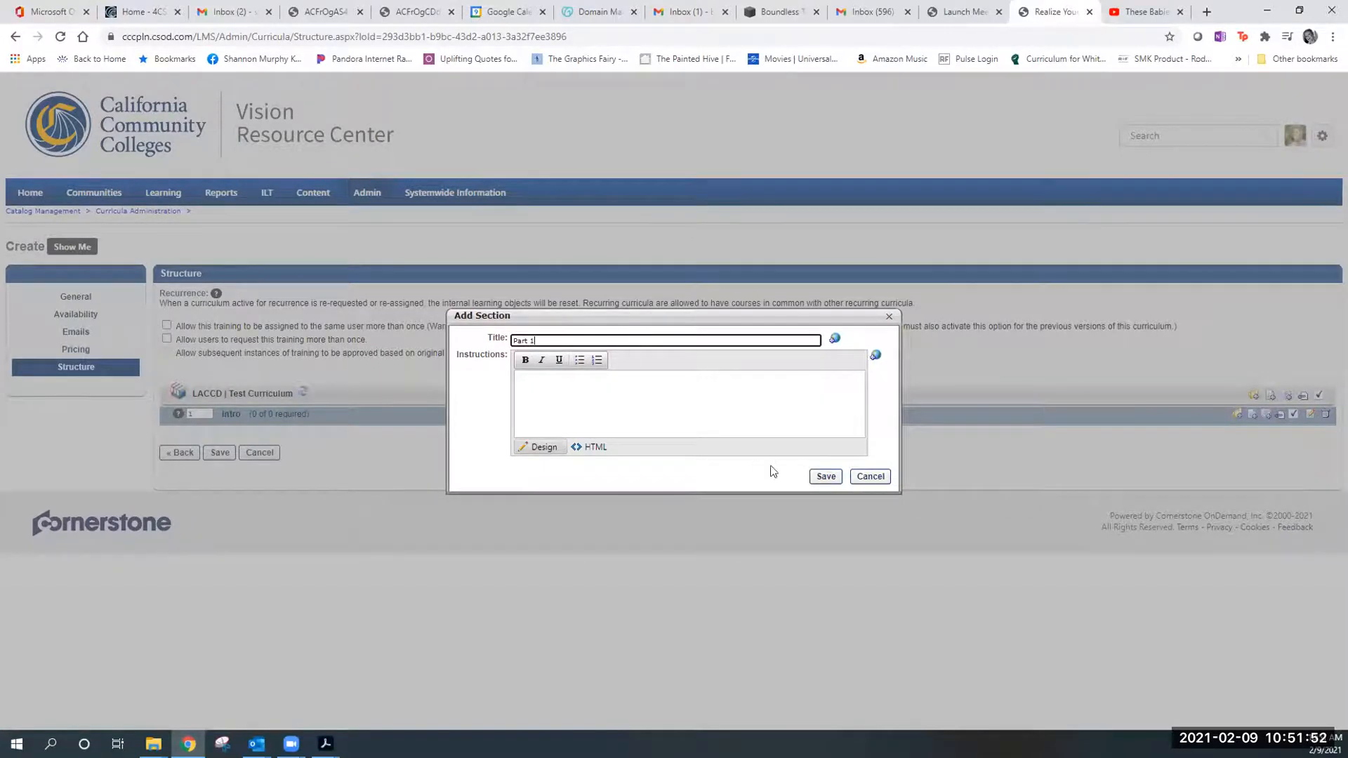
left_click(823, 477)
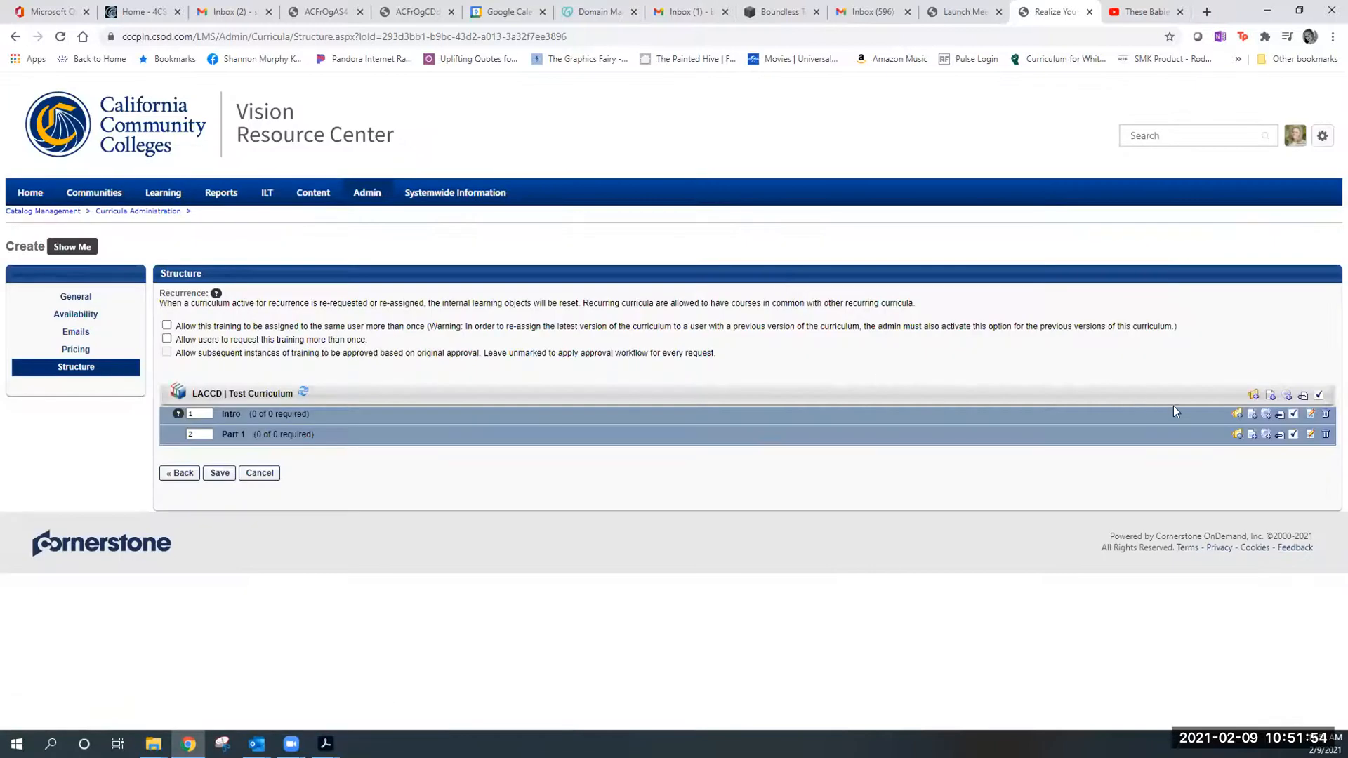
Search for "time" trainings for the Intro section, limiting the types to Online Class, Event, Material and Video.
left_click(1253, 416)
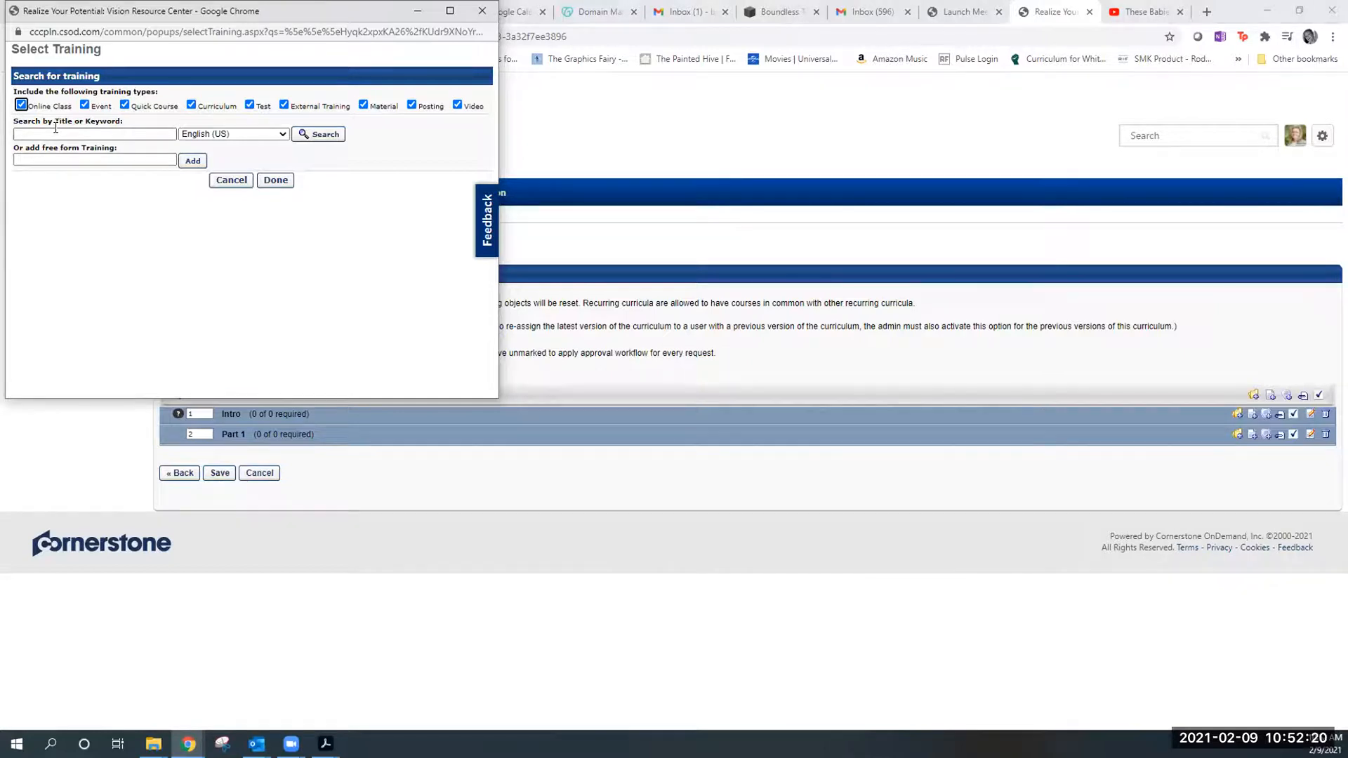
left_click(284, 104)
left_click(249, 104)
left_click(191, 105)
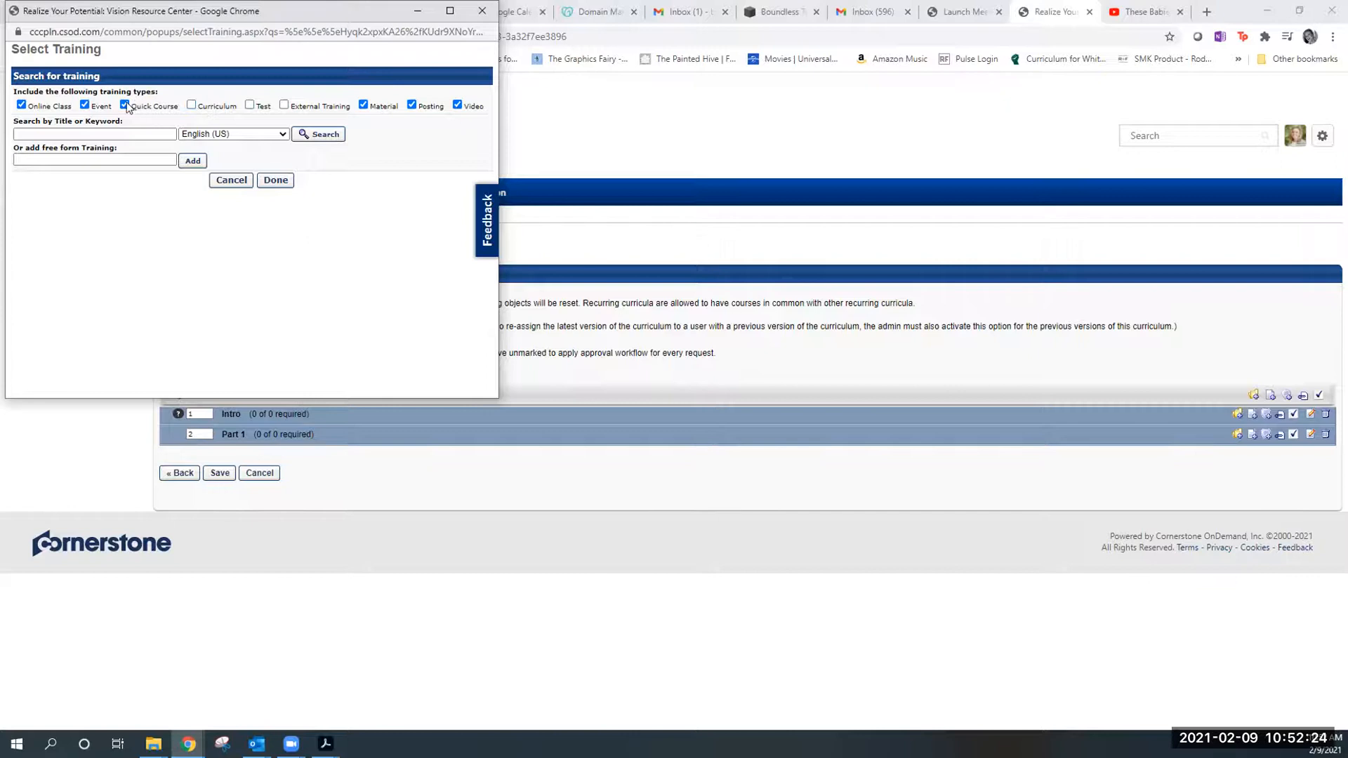
left_click(125, 105)
left_click(411, 106)
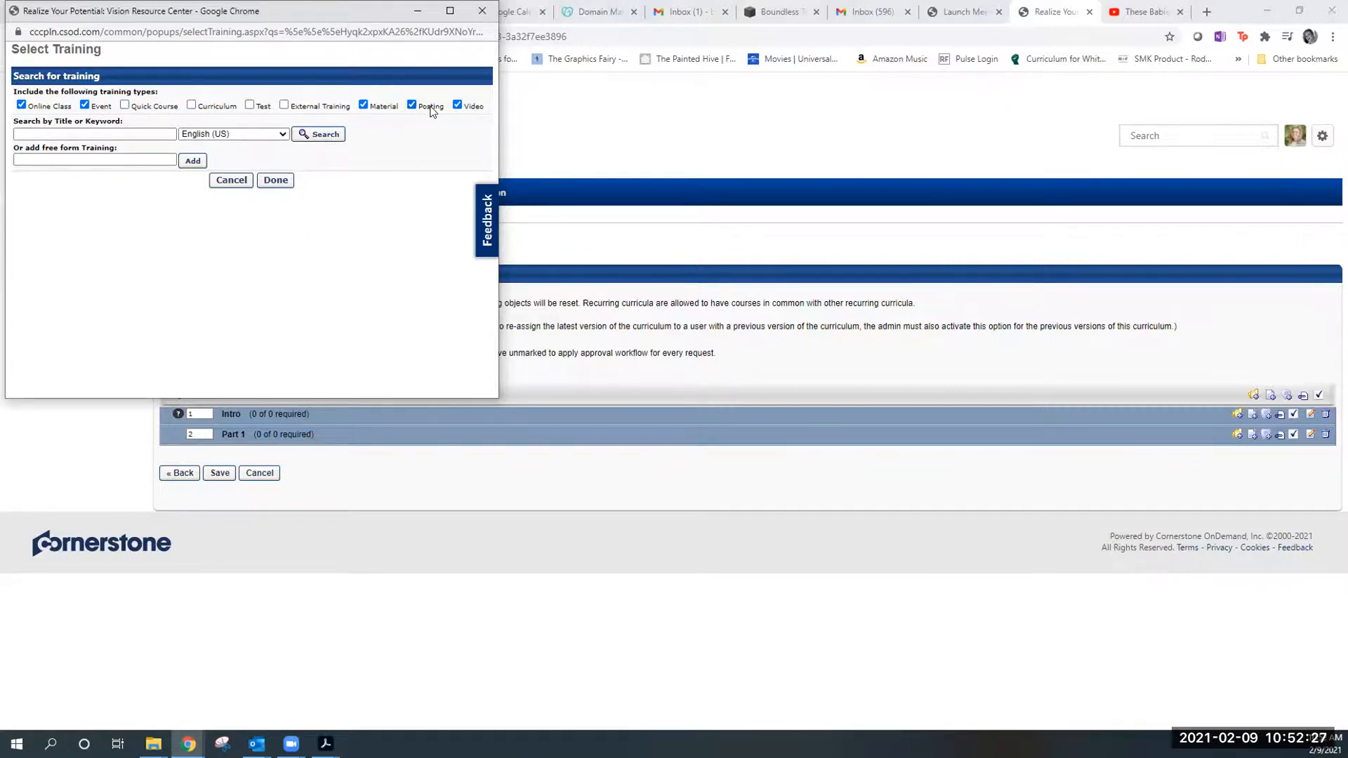
left_click(117, 135)
left_click(111, 132)
type("time")
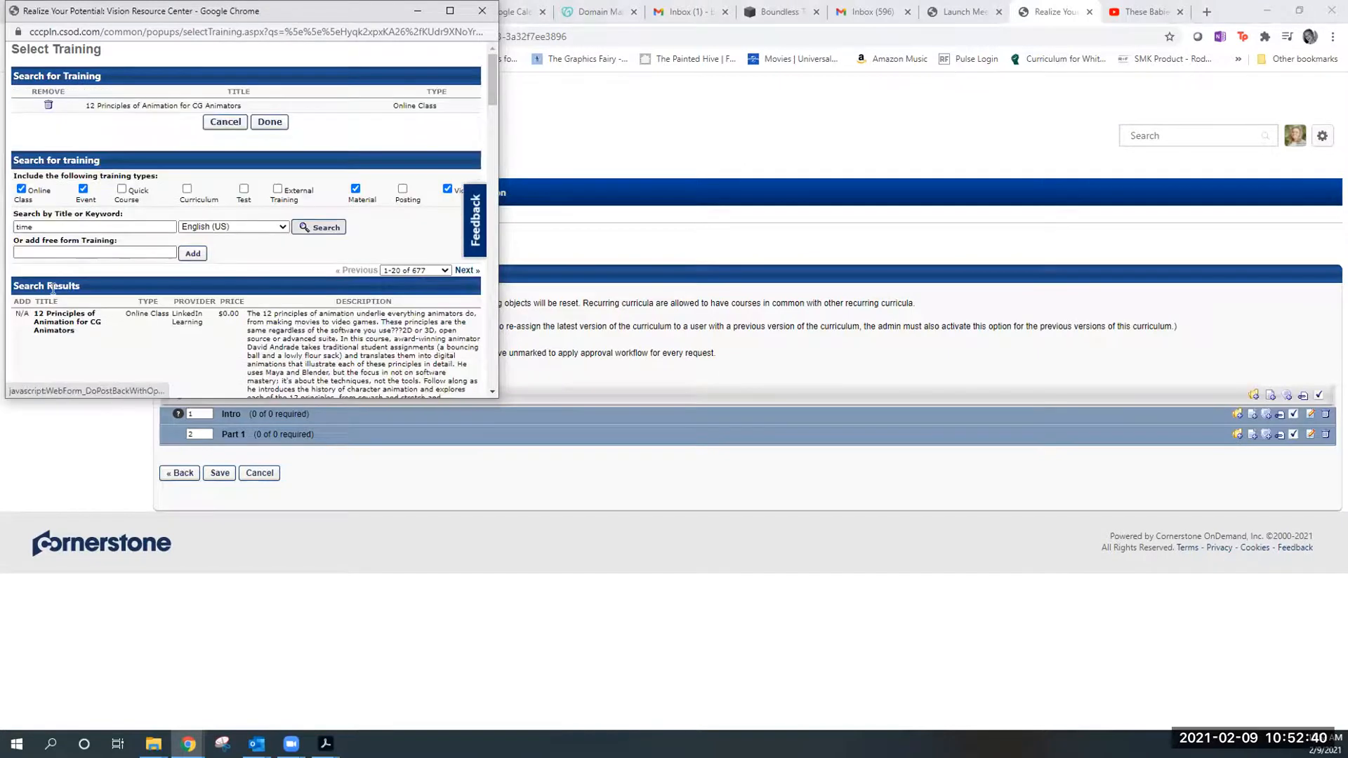
Add 12 Principles of Animation for CG Animators, 15 Secrets Successful People Know About Time Management and 3D and Animation Careers: First Steps to Intro.
scroll(53, 289, "down", 2)
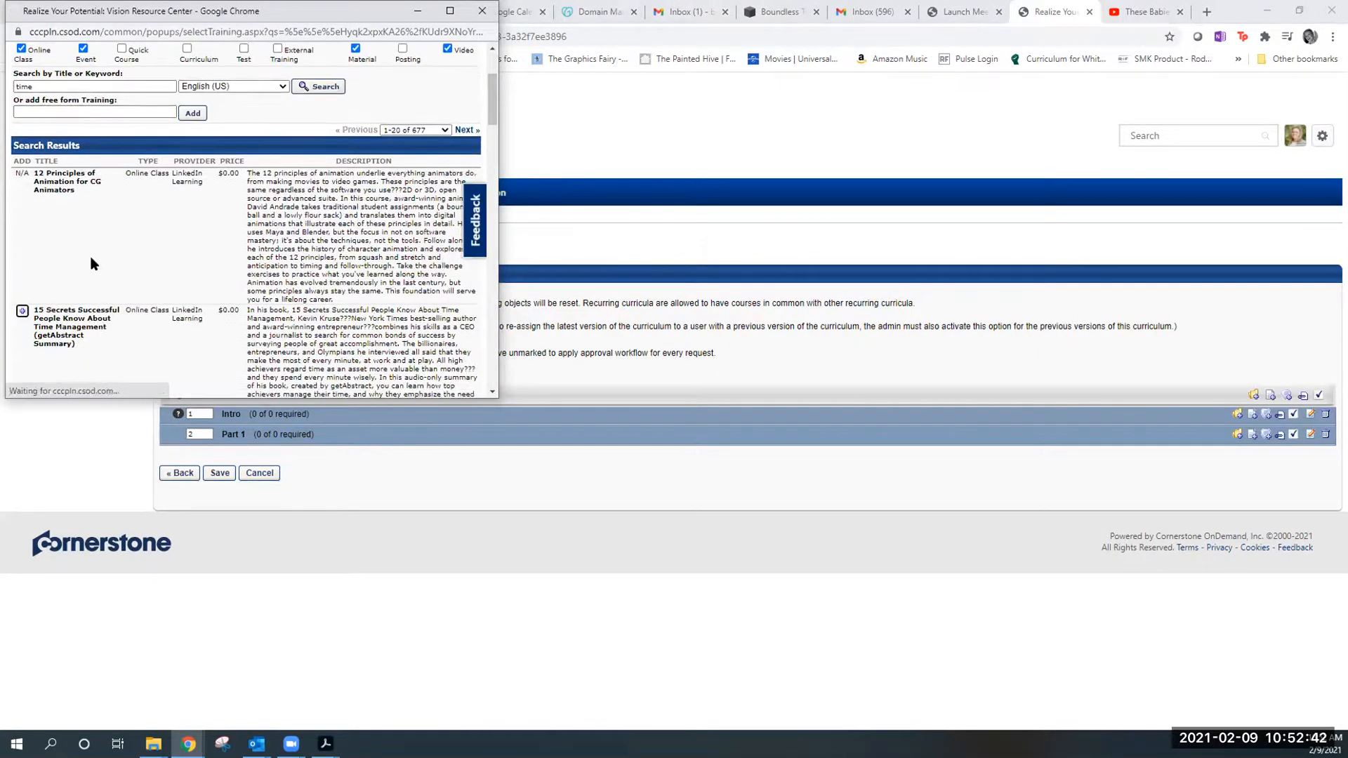
scroll(94, 264, "down", 3)
scroll(39, 309, "down", 2)
left_click(22, 251)
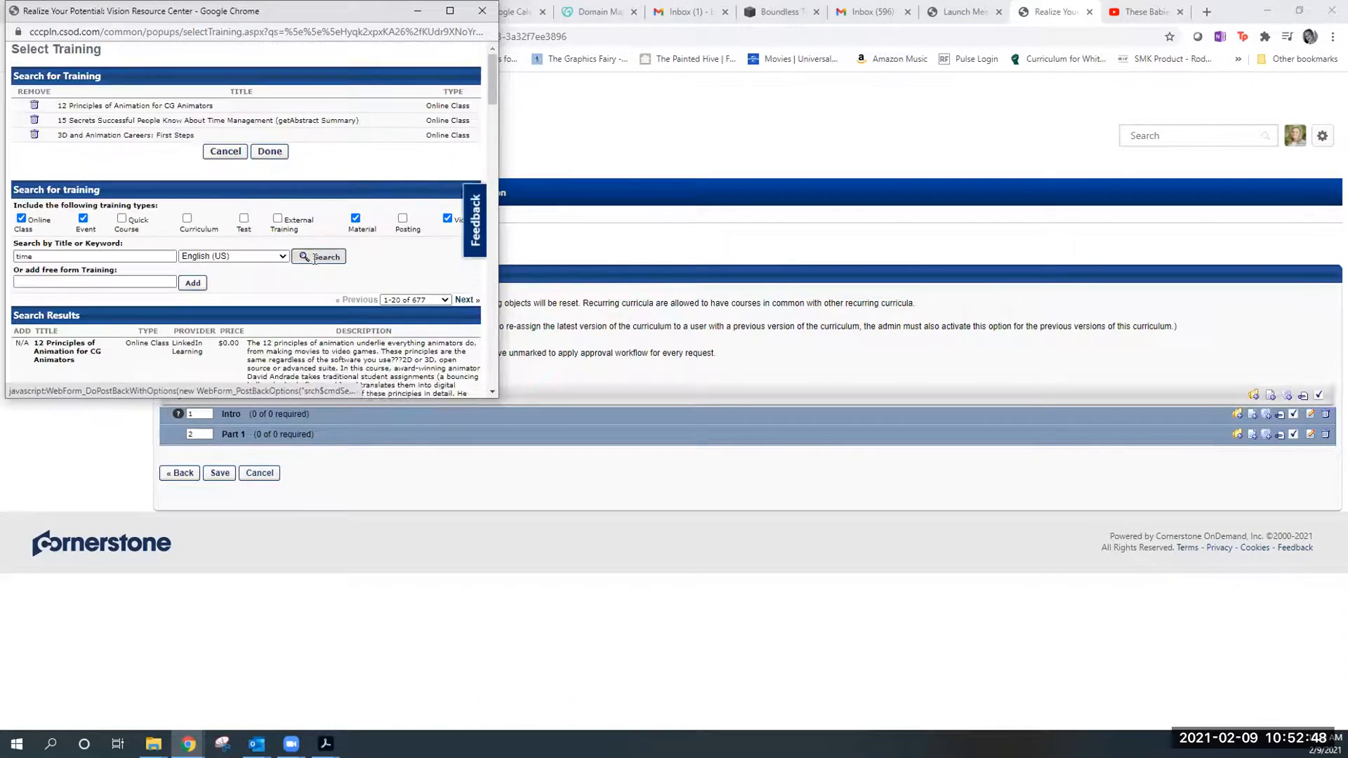
left_click(267, 153)
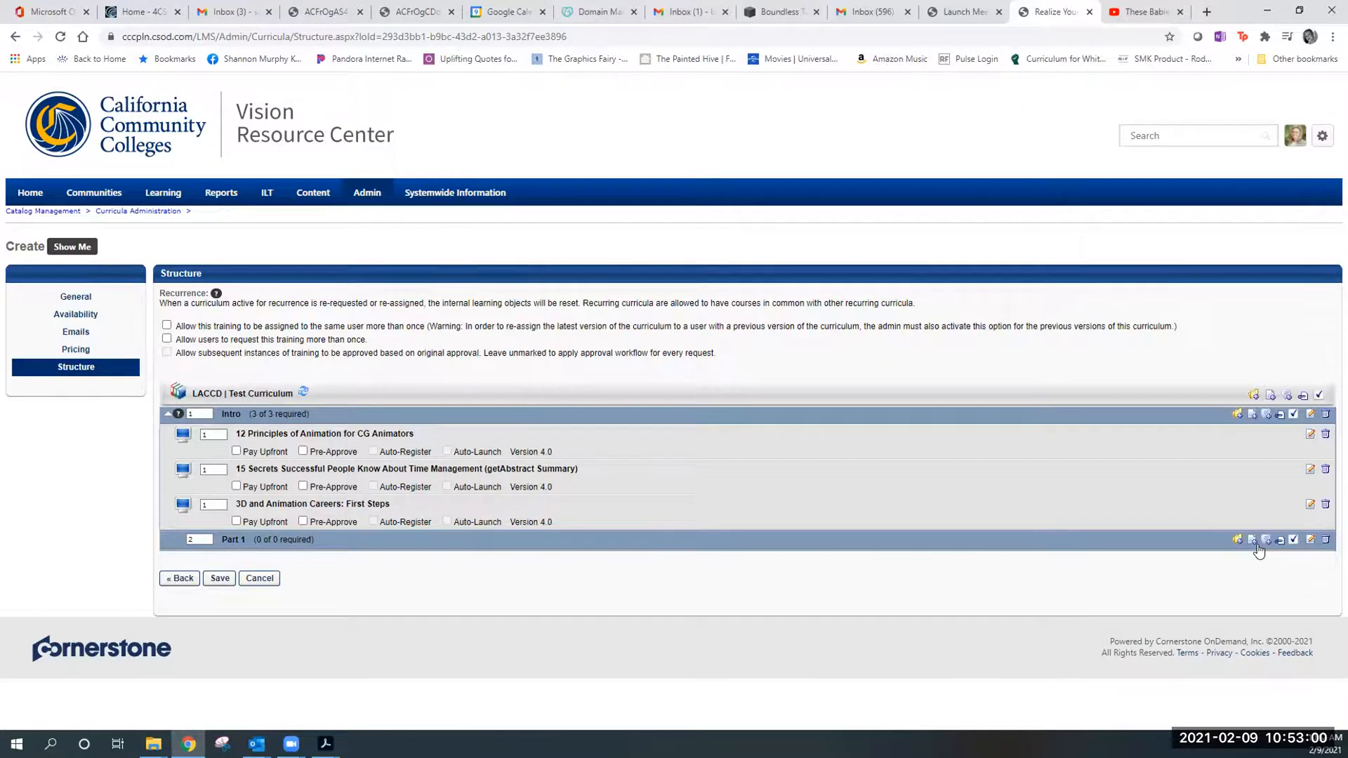
Search for "microsoft" trainings for the Part 1 section, excluding the Event type.
left_click(1255, 543)
left_click(68, 133)
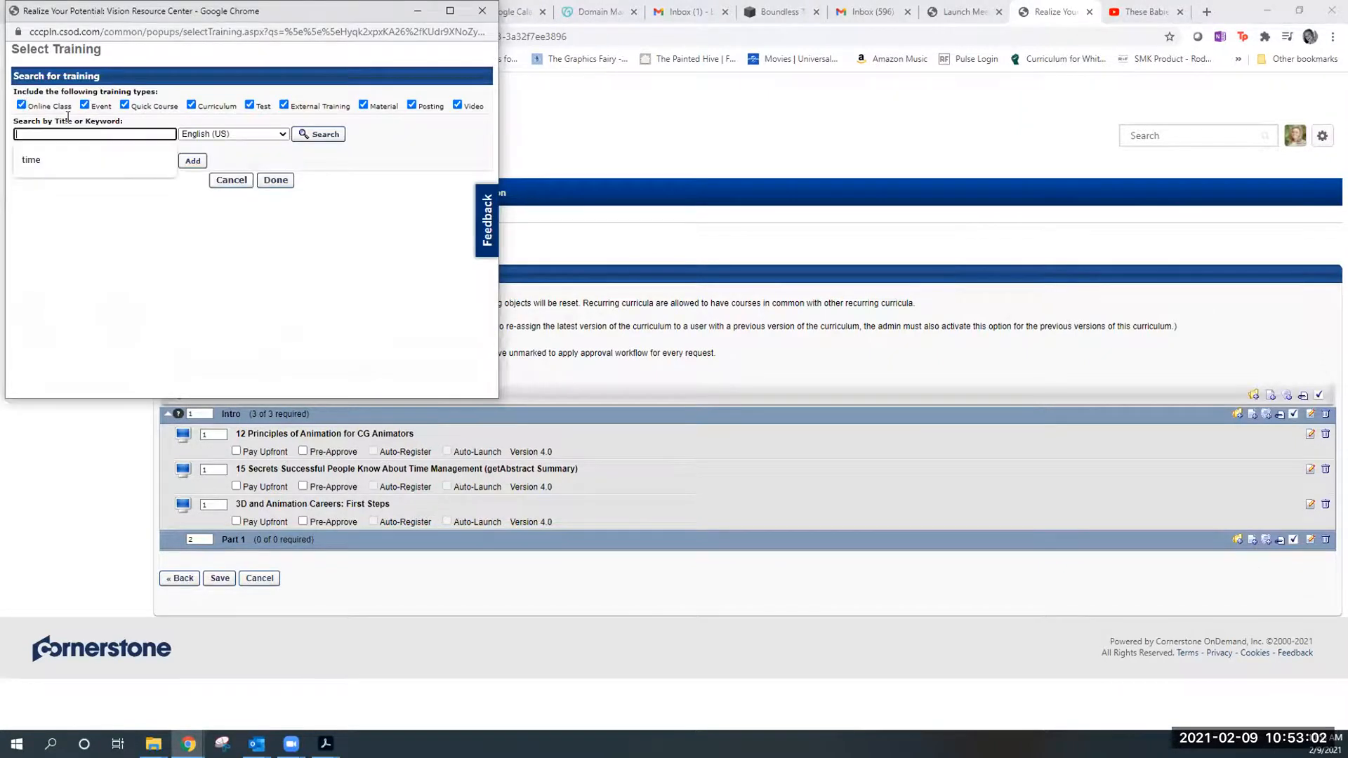
left_click(84, 104)
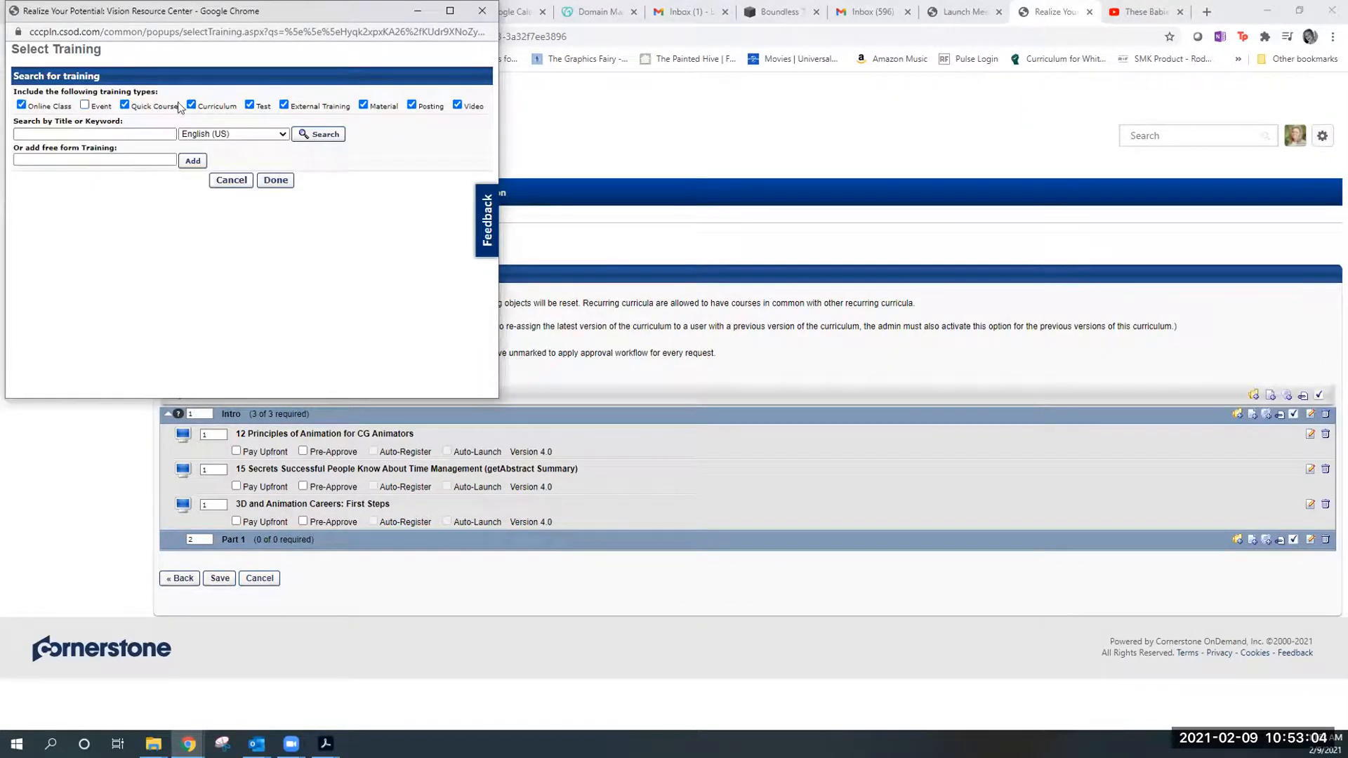
left_click(92, 136)
type("m")
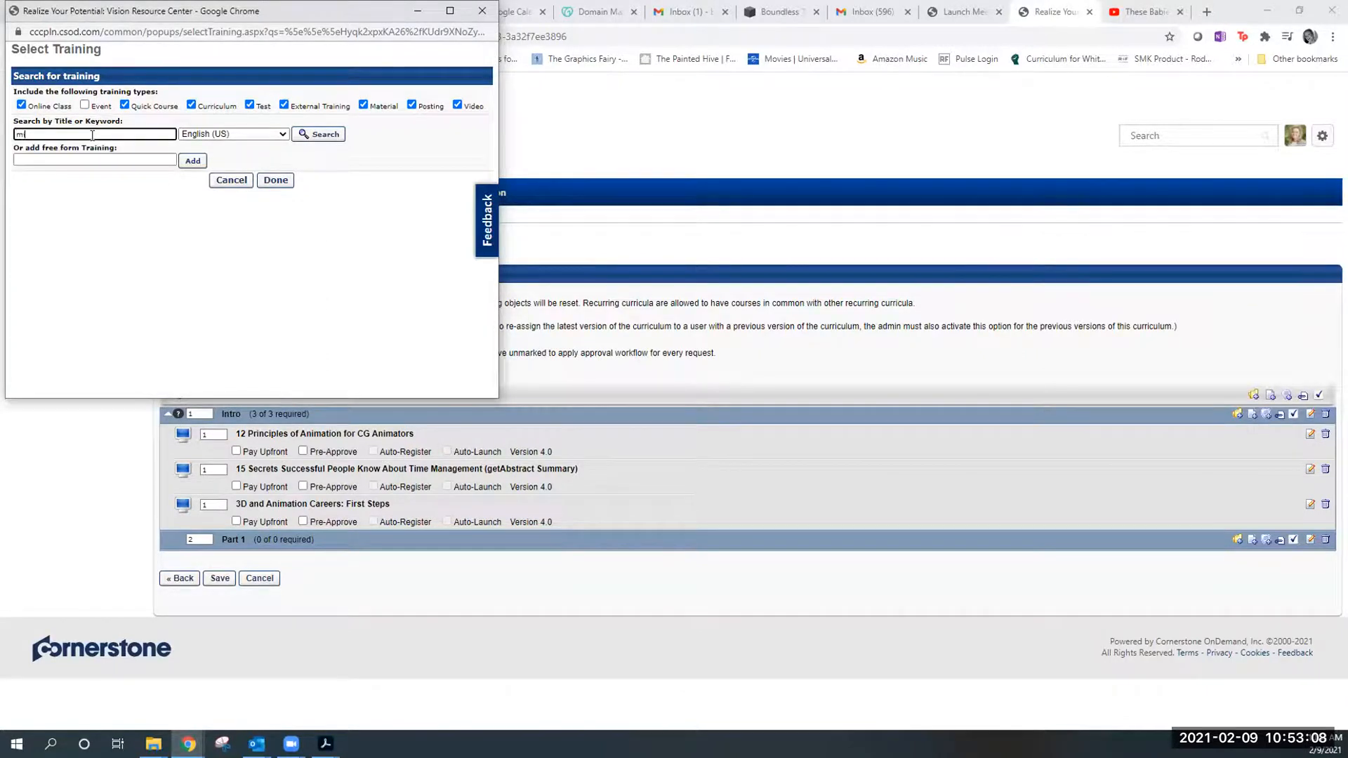
type("icrosoft")
key("Return")
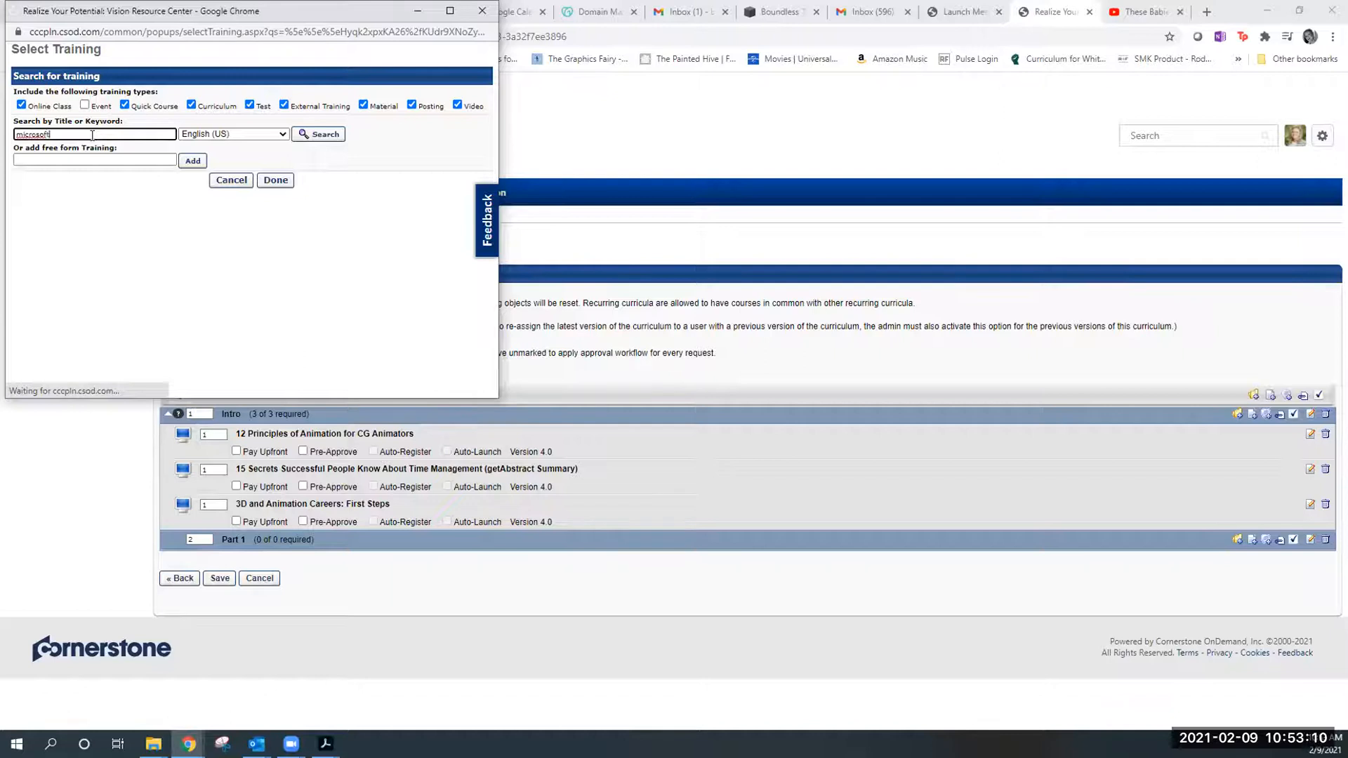
left_click(309, 135)
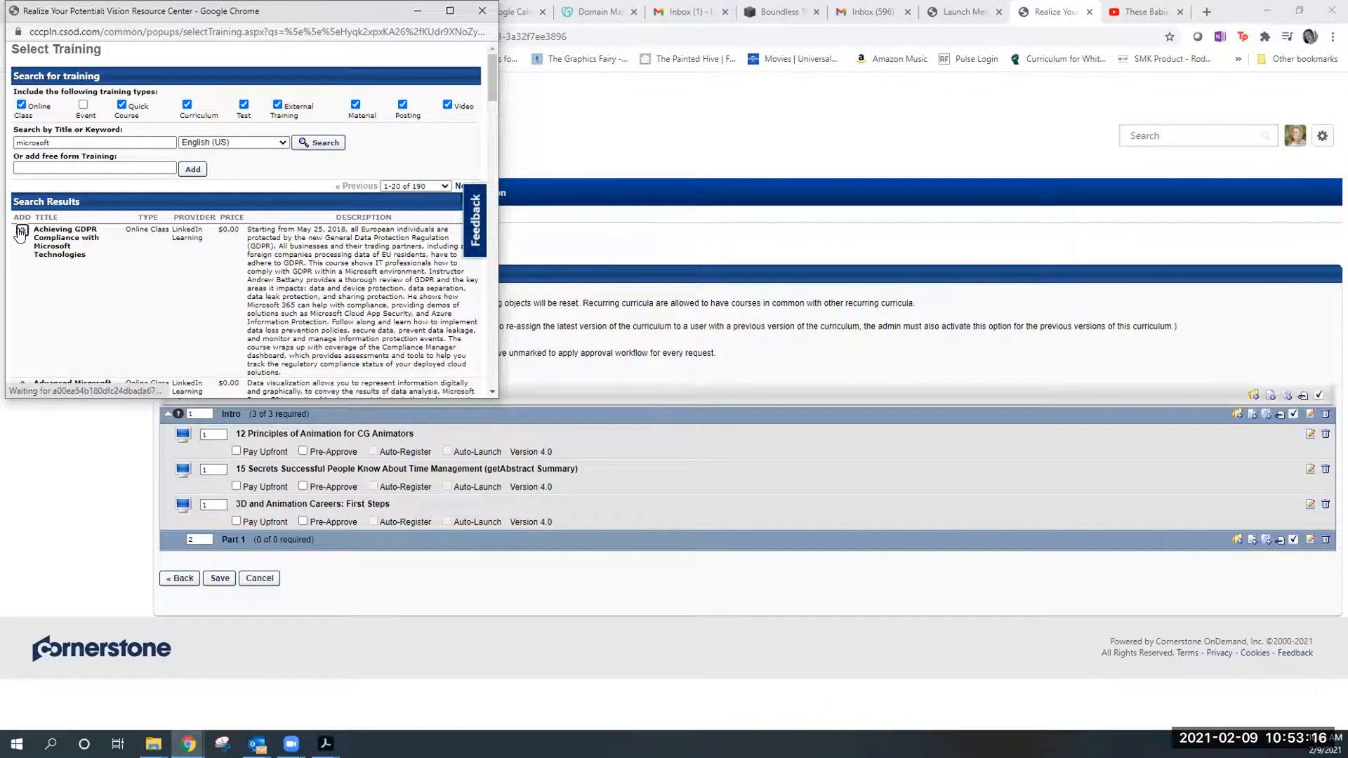
Add Achieving GDPR Compliance with Microsoft Technologies, Advanced Microsoft Power BI and Advanced Microsoft Project to the Part 1 section.
left_click(22, 230)
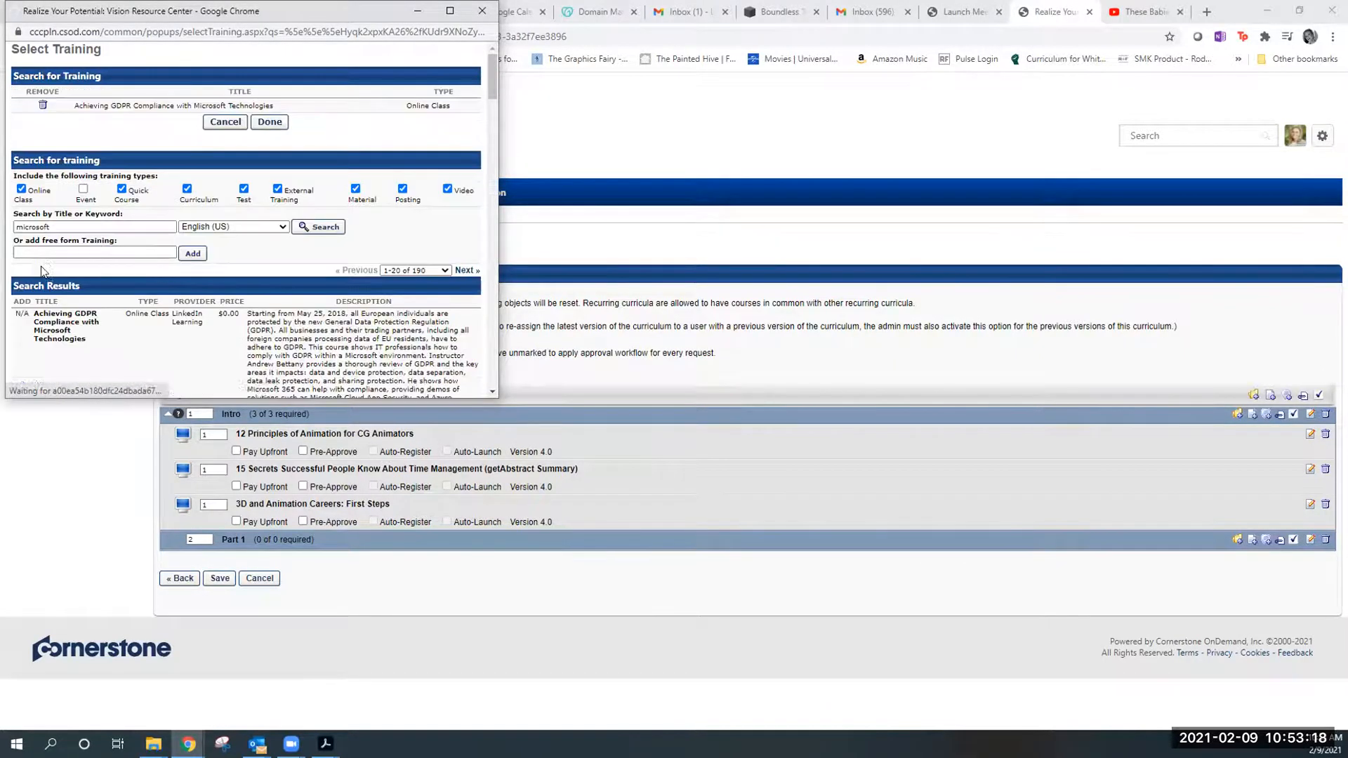
scroll(21, 272, "down", 2)
left_click(22, 257)
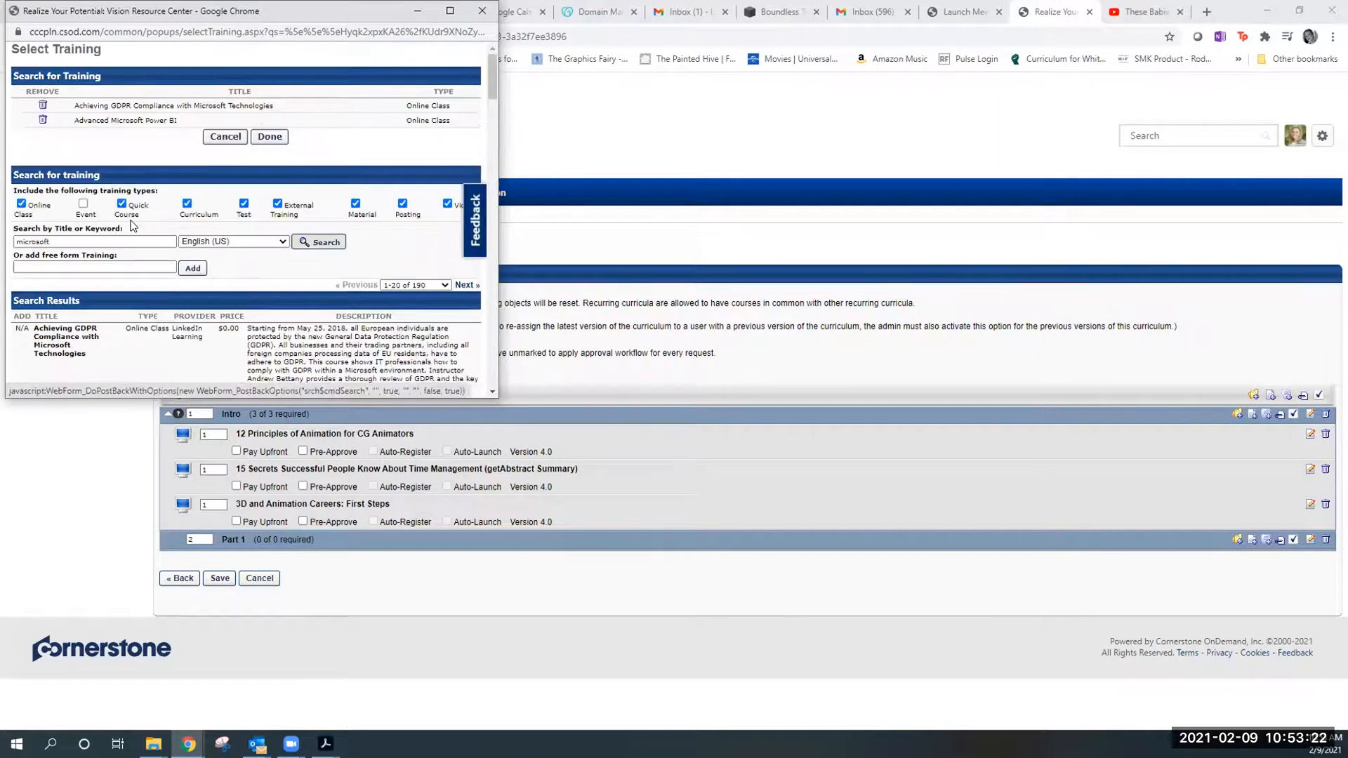
scroll(23, 317, "down", 4)
left_click(25, 330)
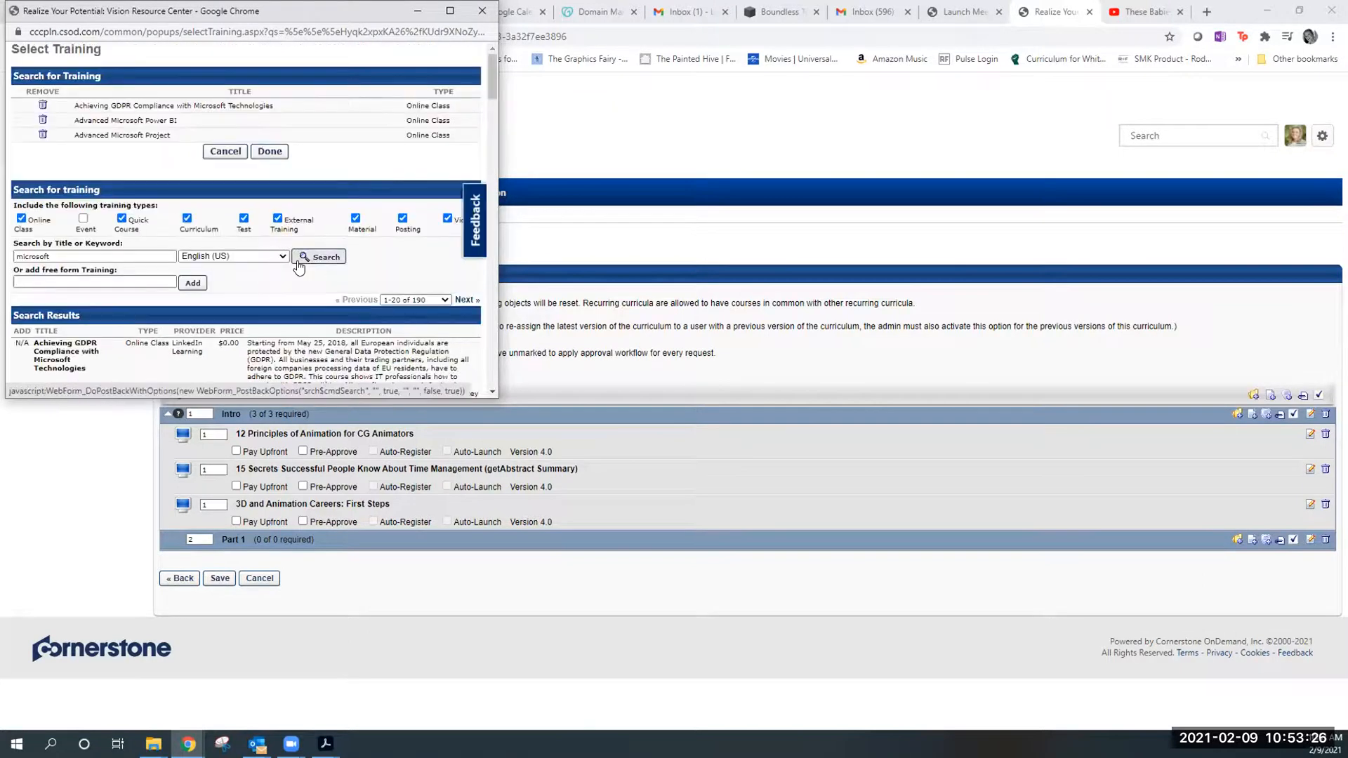
left_click(274, 154)
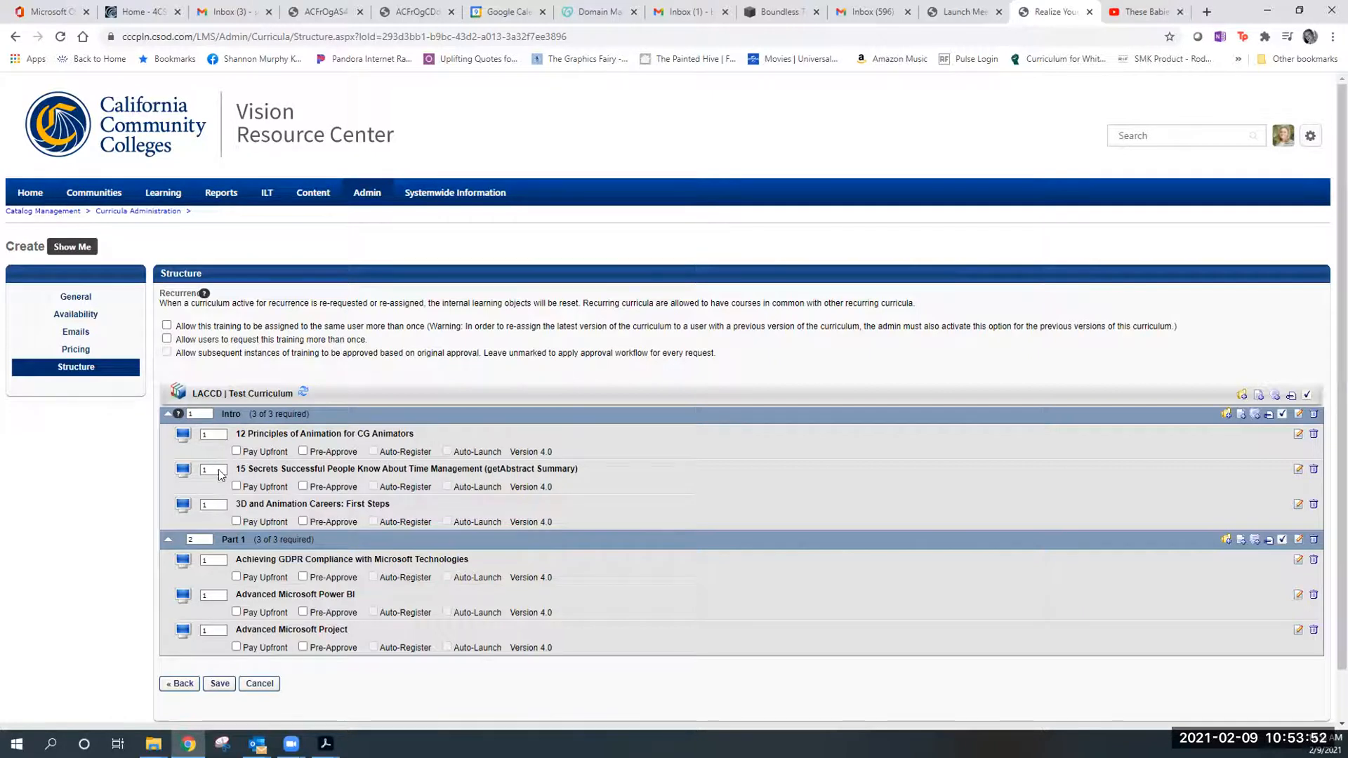
Number the second and third trainings in both the Part 1 and Intro sections as sequence 2 and 3.
left_click(189, 539)
type("1")
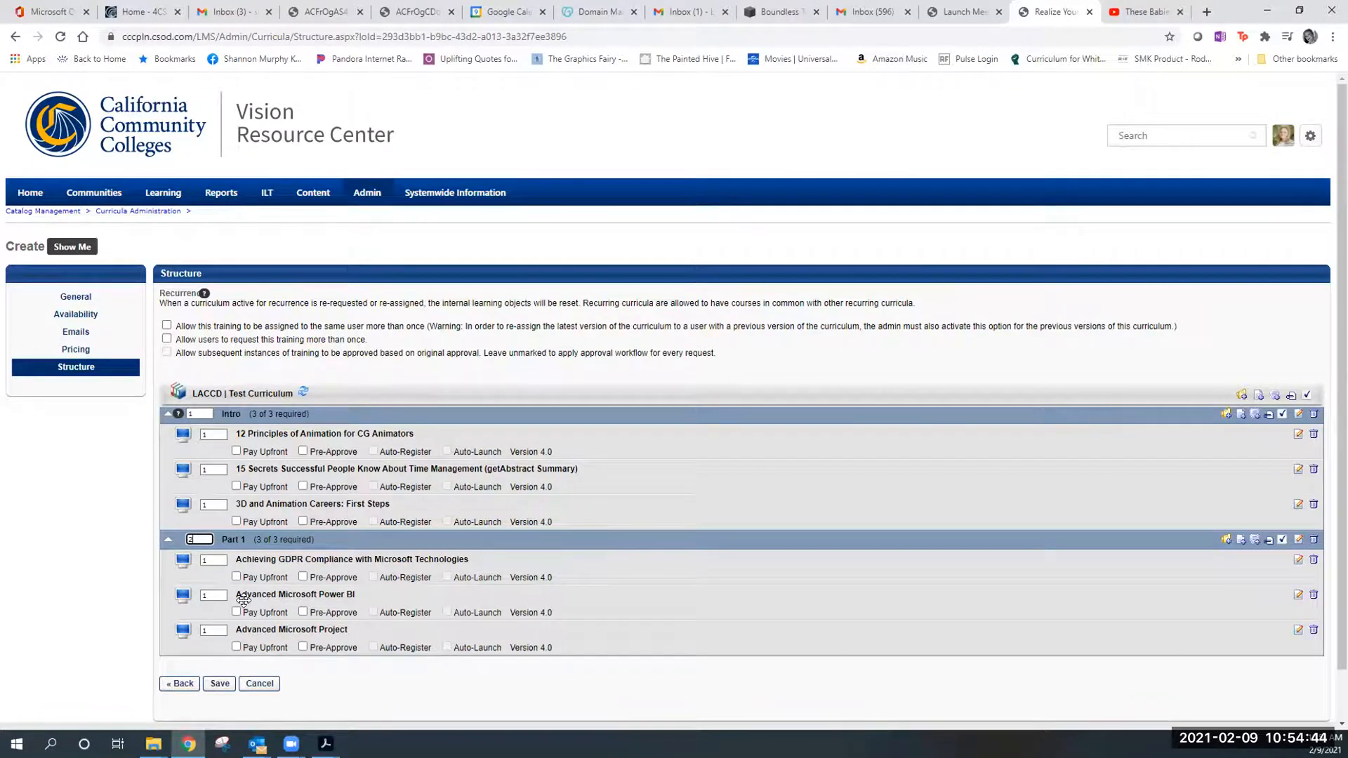
left_click(203, 595)
type("2")
key("Tab")
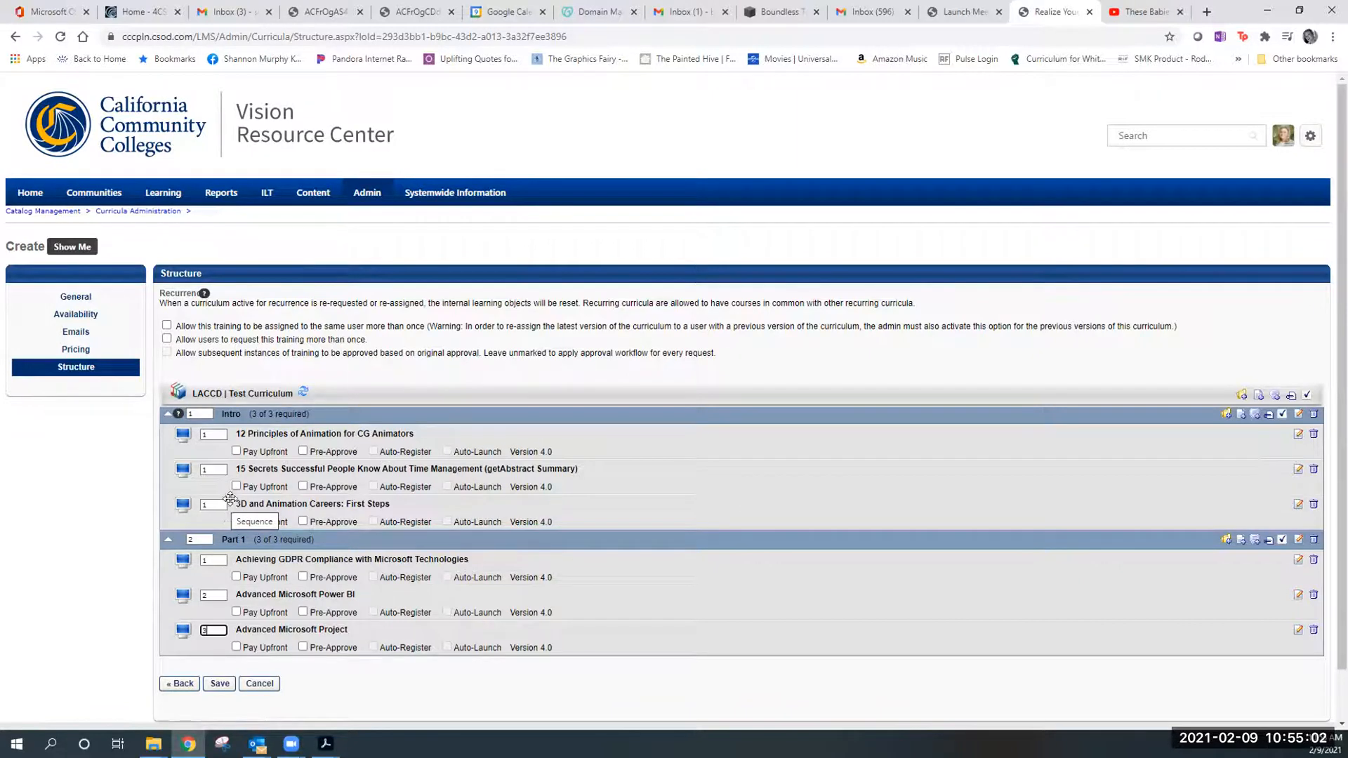
double_click(201, 470)
type("2")
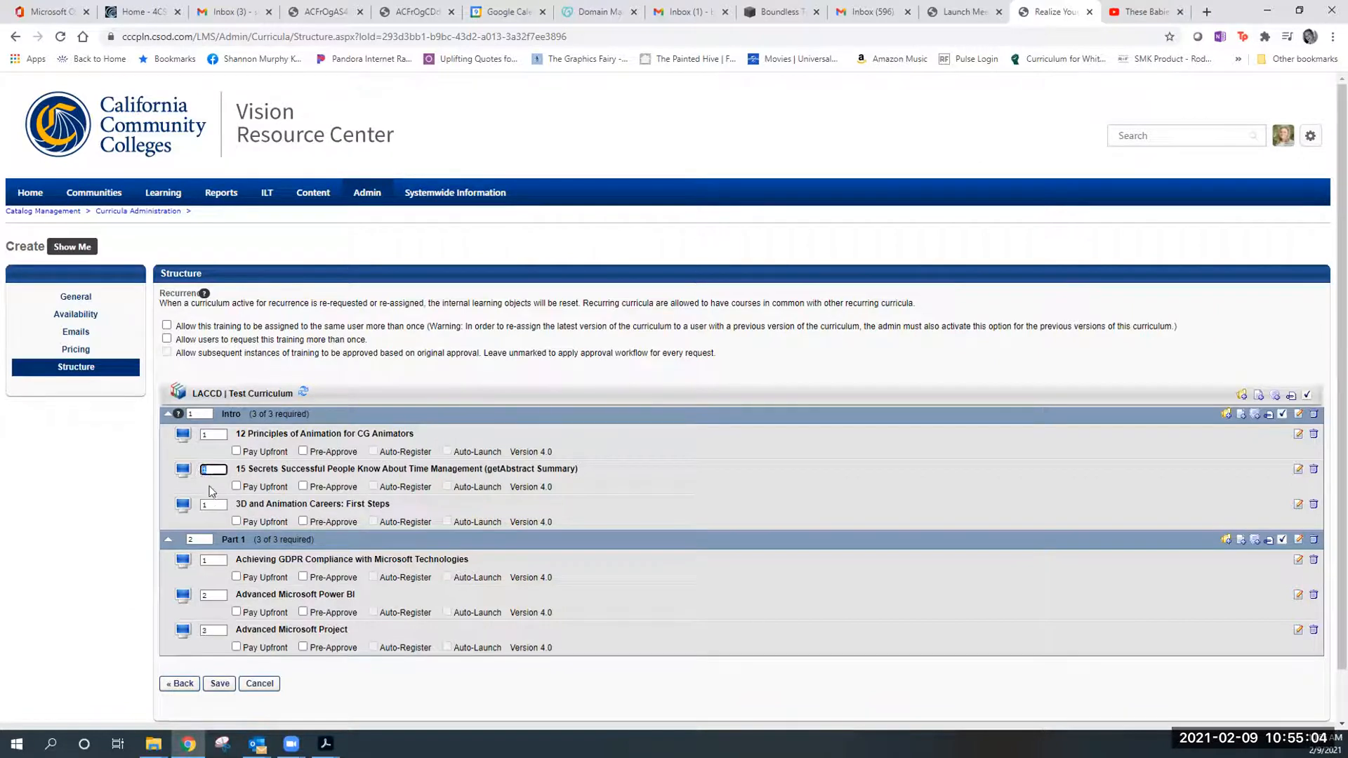
double_click(208, 504)
type("3")
Enable Pay Upfront, Pre-Approve, Auto-Register and Auto-Launch for all three trainings in the Part 1 section.
left_click(237, 577)
left_click(303, 577)
left_click(373, 577)
left_click(447, 577)
left_click(236, 611)
left_click(373, 611)
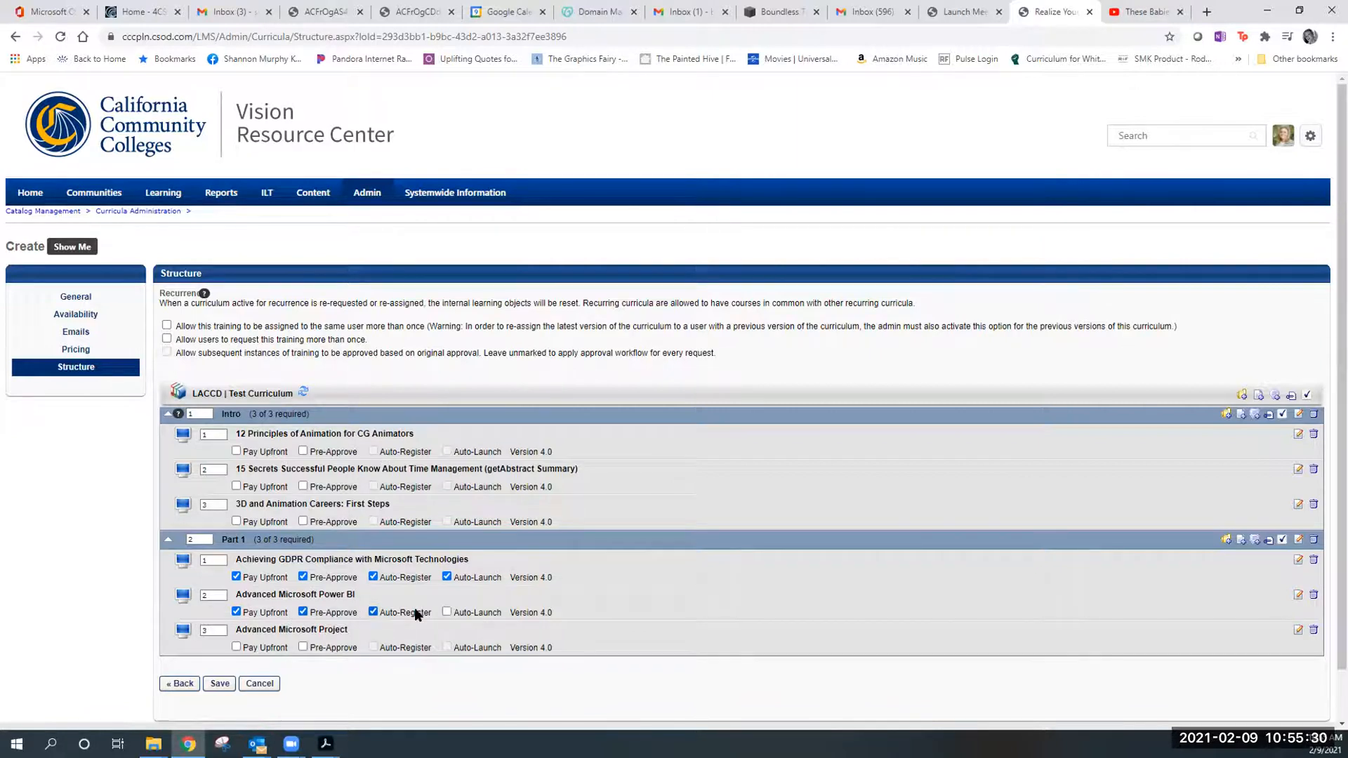
left_click(447, 612)
left_click(237, 647)
left_click(302, 647)
left_click(373, 647)
left_click(447, 647)
Enable Pay Upfront, Pre-Approve, Auto-Register and Auto-Launch for all three trainings in the Intro section.
left_click(237, 521)
left_click(303, 521)
left_click(373, 521)
left_click(237, 486)
left_click(358, 488)
left_click(373, 486)
left_click(446, 486)
left_click(236, 451)
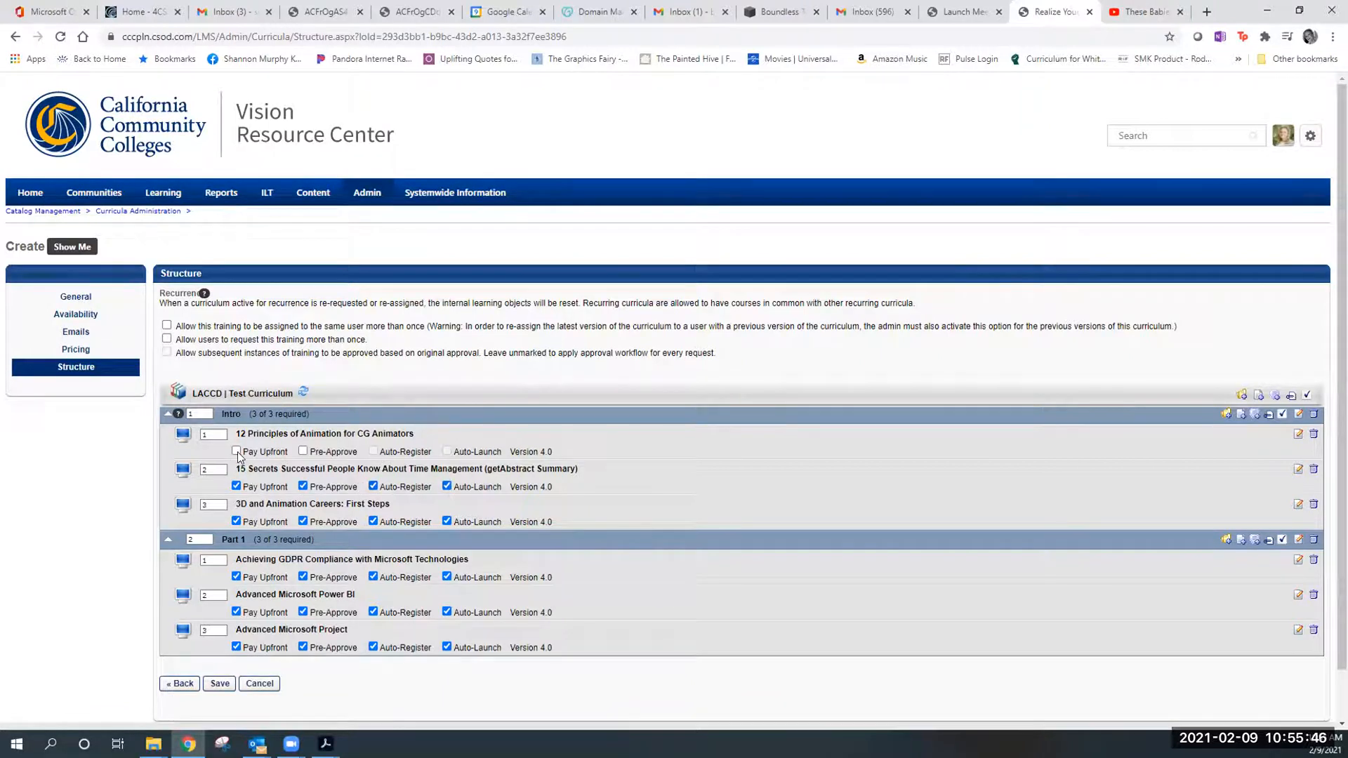
left_click(302, 451)
left_click(409, 452)
left_click(448, 451)
Allow the curriculum to be assigned to the same user and requested by users more than once, and save it.
left_click(172, 326)
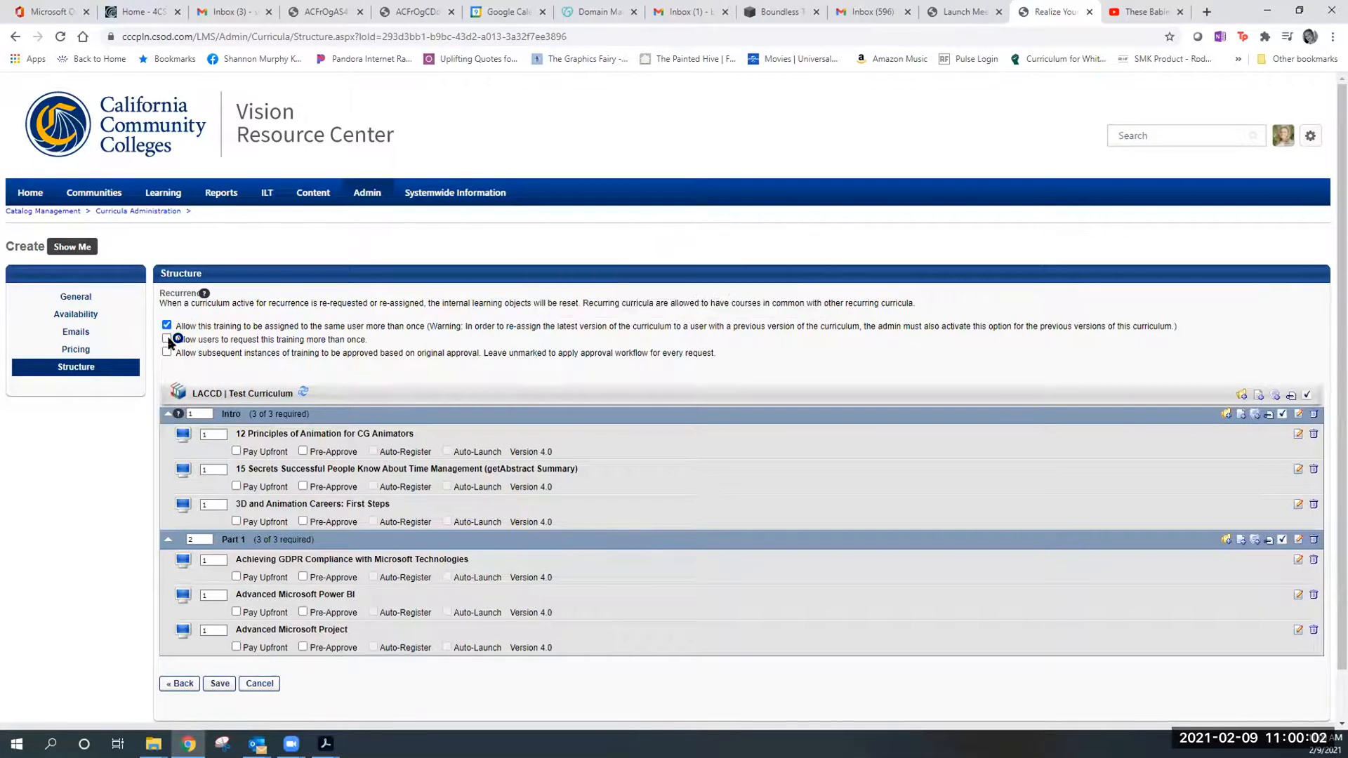
left_click(168, 340)
mouse_move(290, 330)
left_click(225, 684)
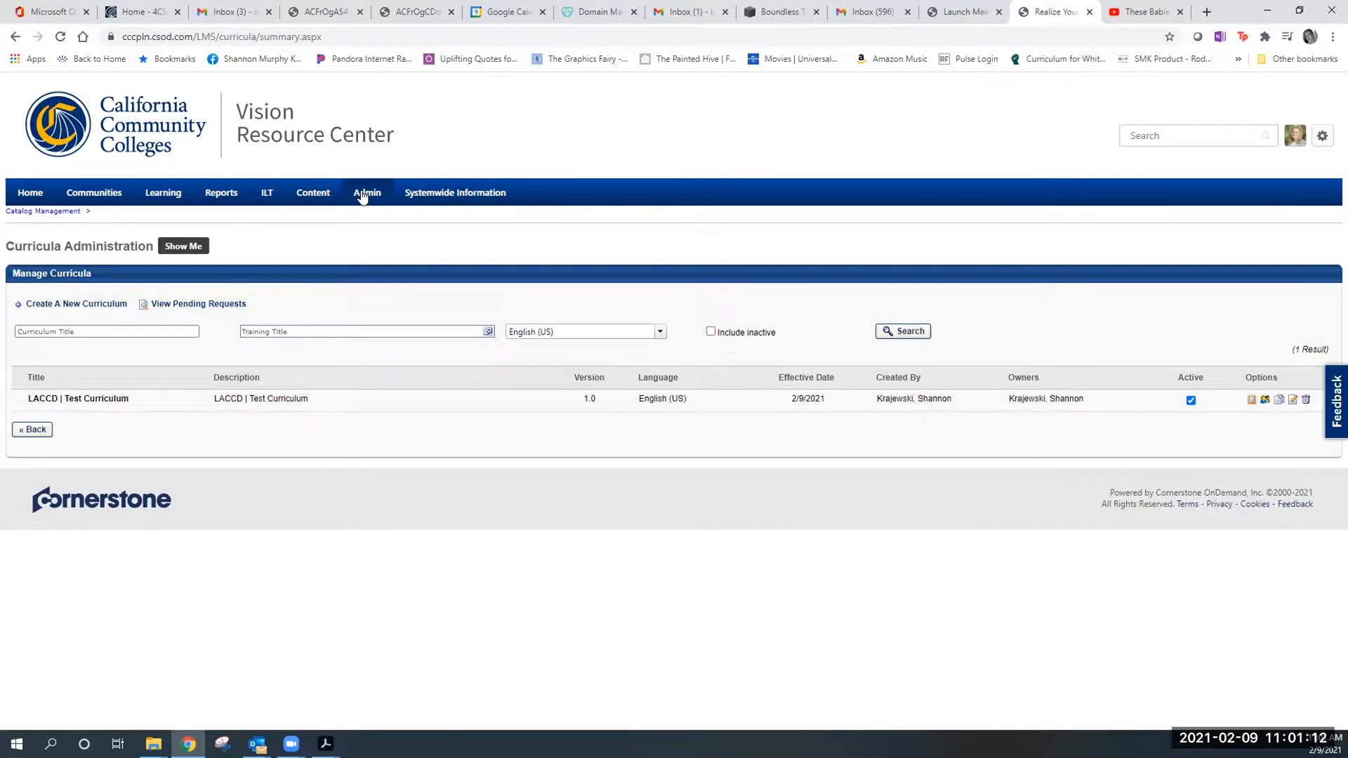
Open the Learning Assignment Tool from the Learning configuration tools and review the list of existing assignments.
left_click(365, 220)
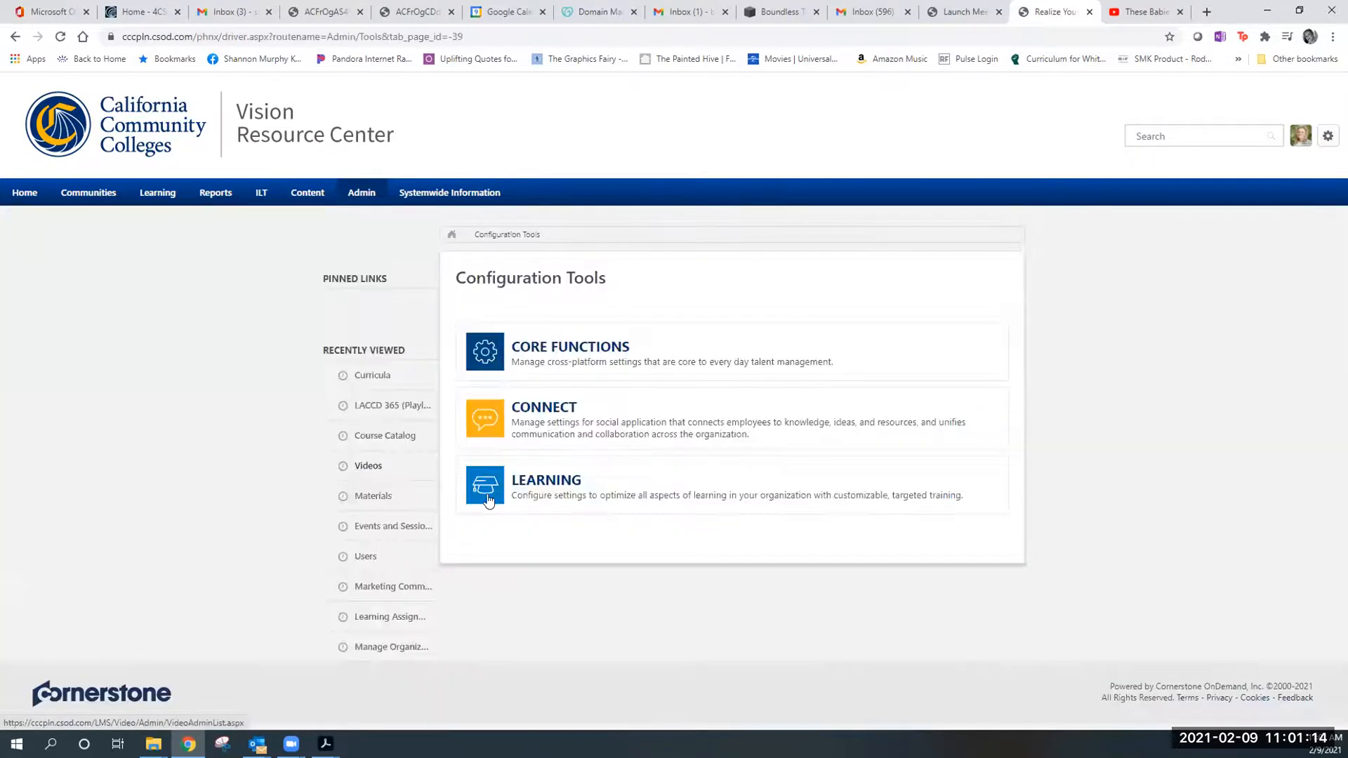
left_click(539, 481)
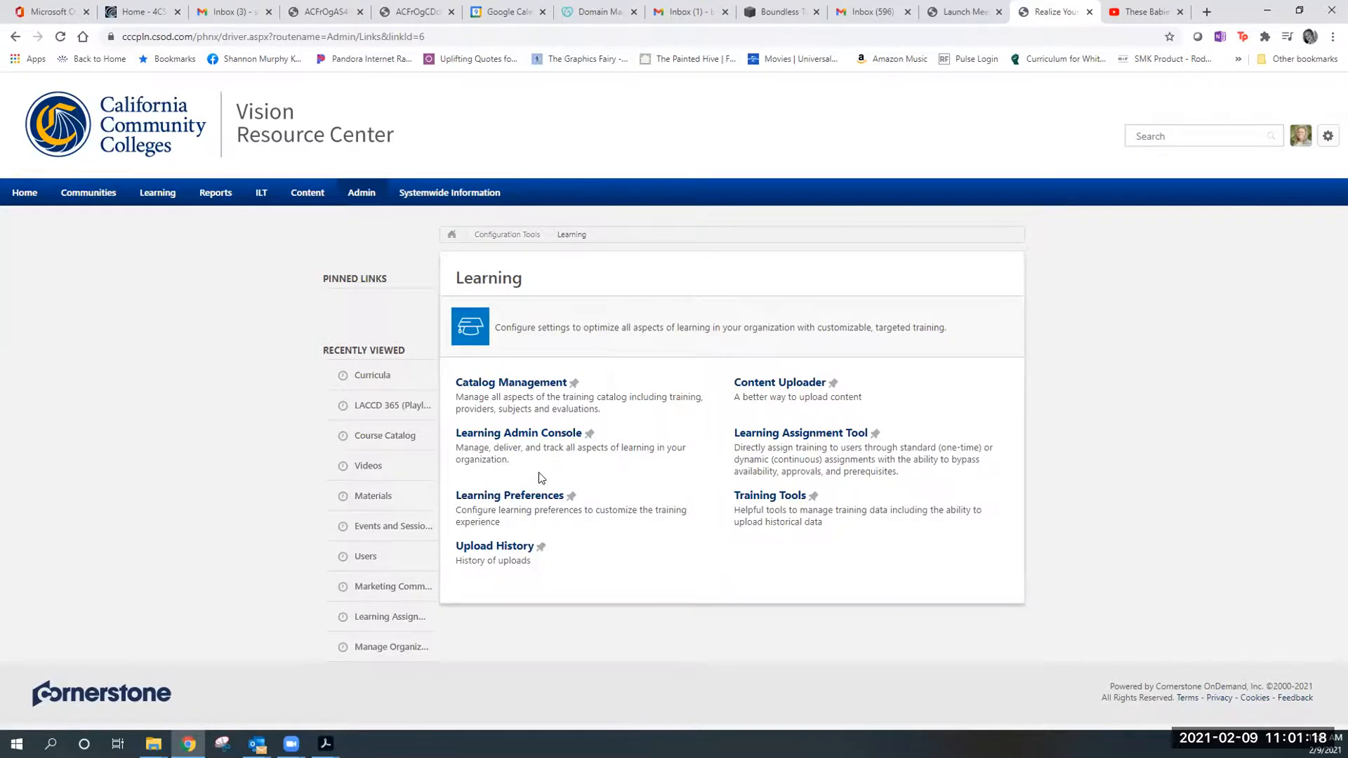
left_click(790, 437)
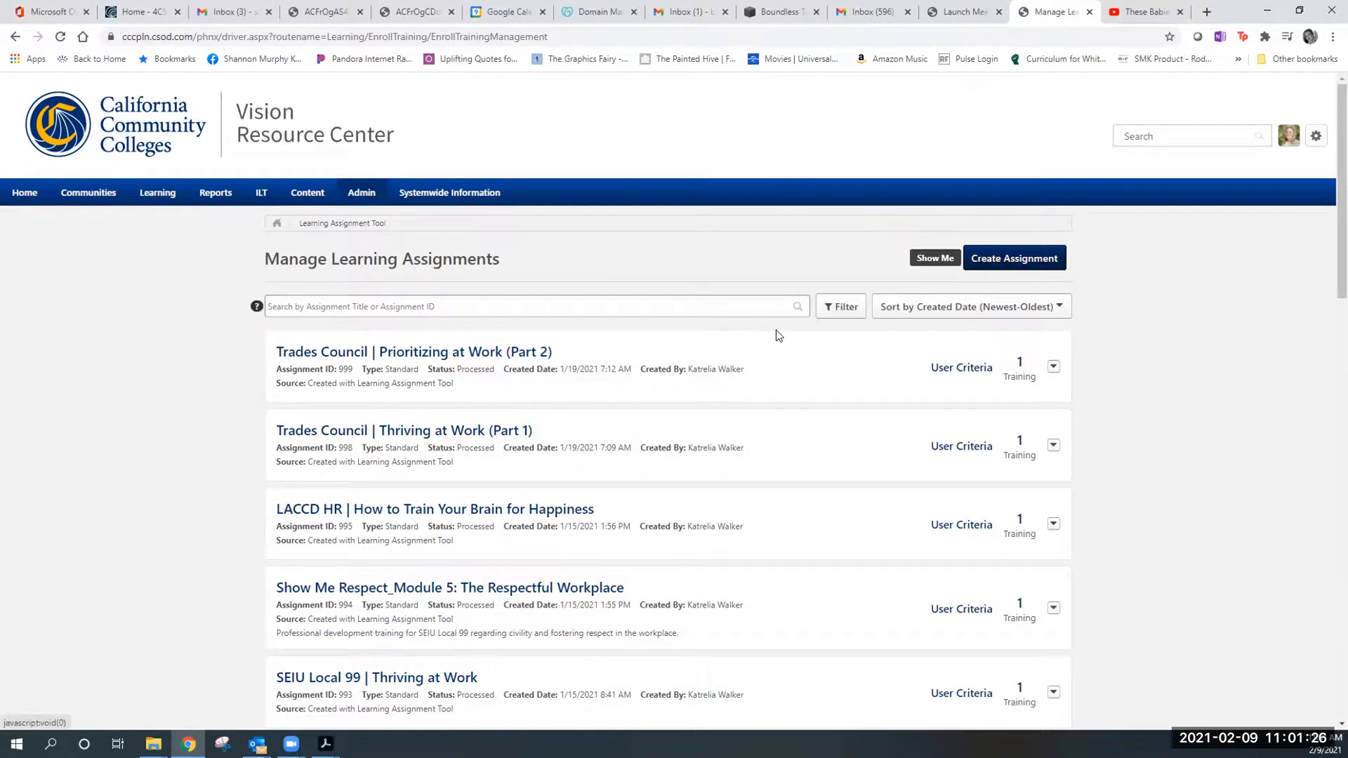
scroll(736, 400, "down", 12)
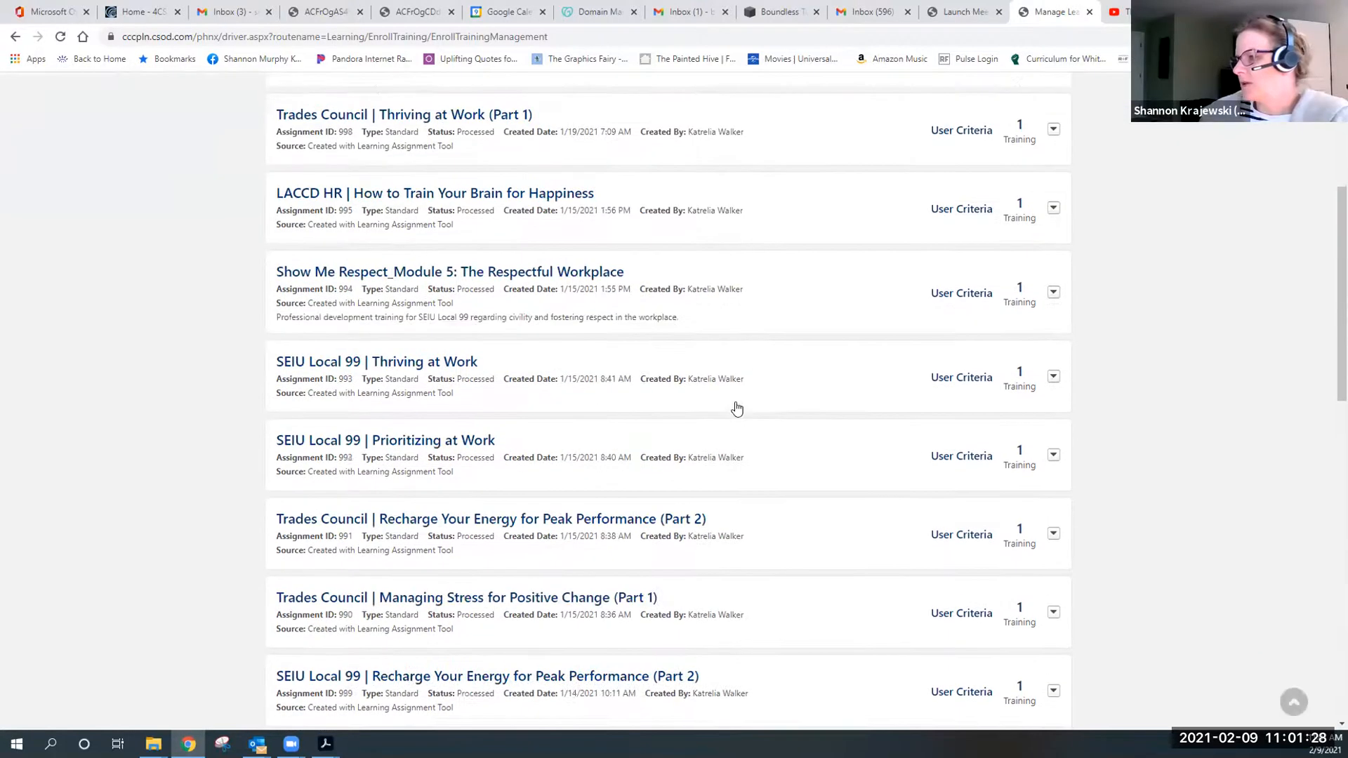
scroll(737, 403, "down", 6)
scroll(736, 402, "up", 8)
scroll(735, 403, "up", 10)
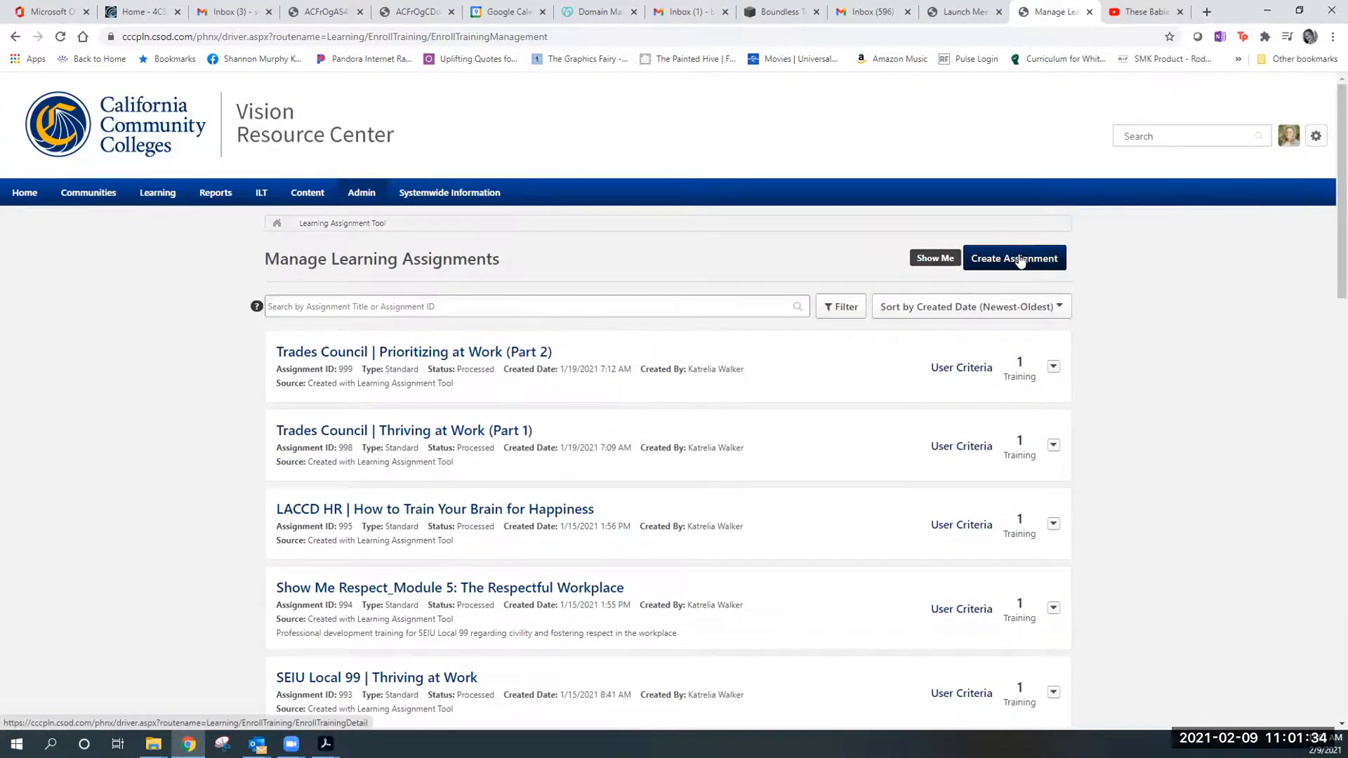
Create a new learning assignment and set its type to Dynamic (process continuously or periodically).
left_click(1018, 261)
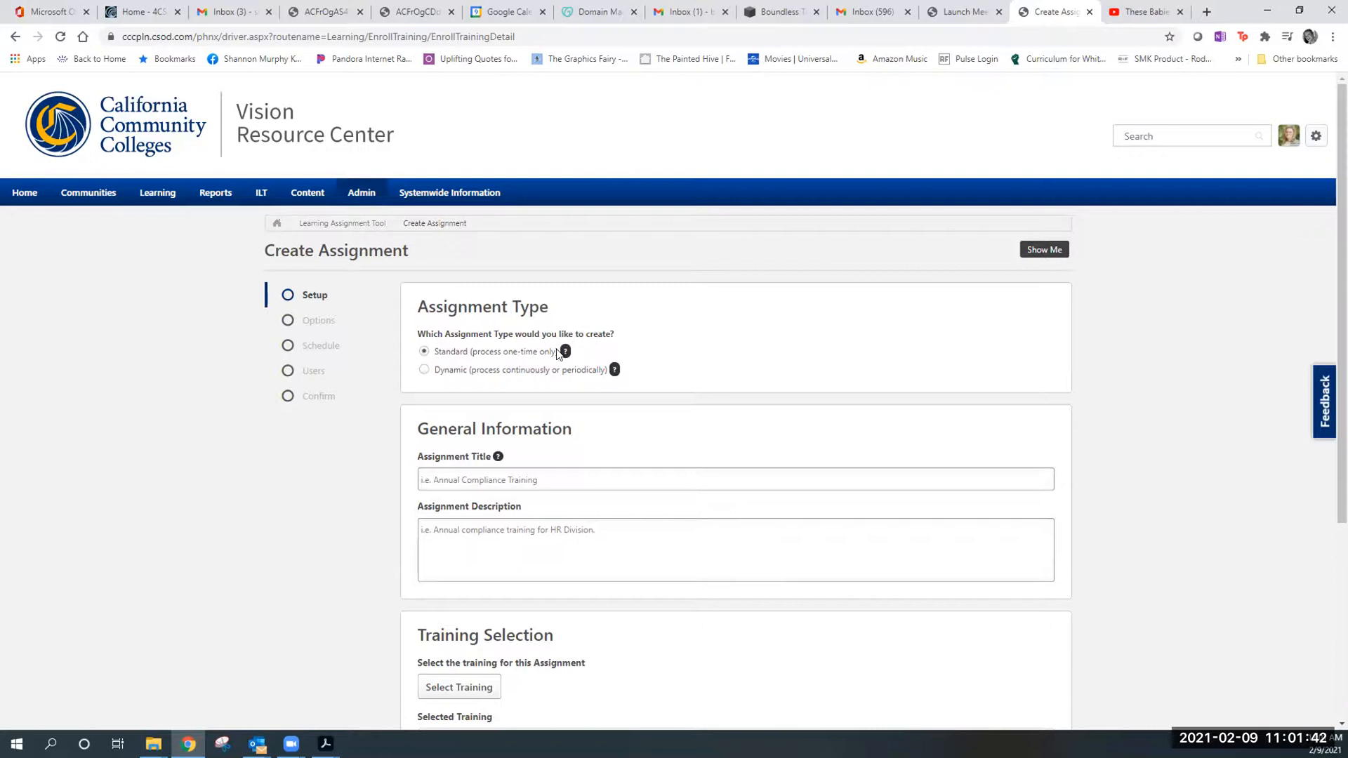
mouse_move(616, 371)
mouse_move(1316, 138)
scroll(638, 263, "down", 1)
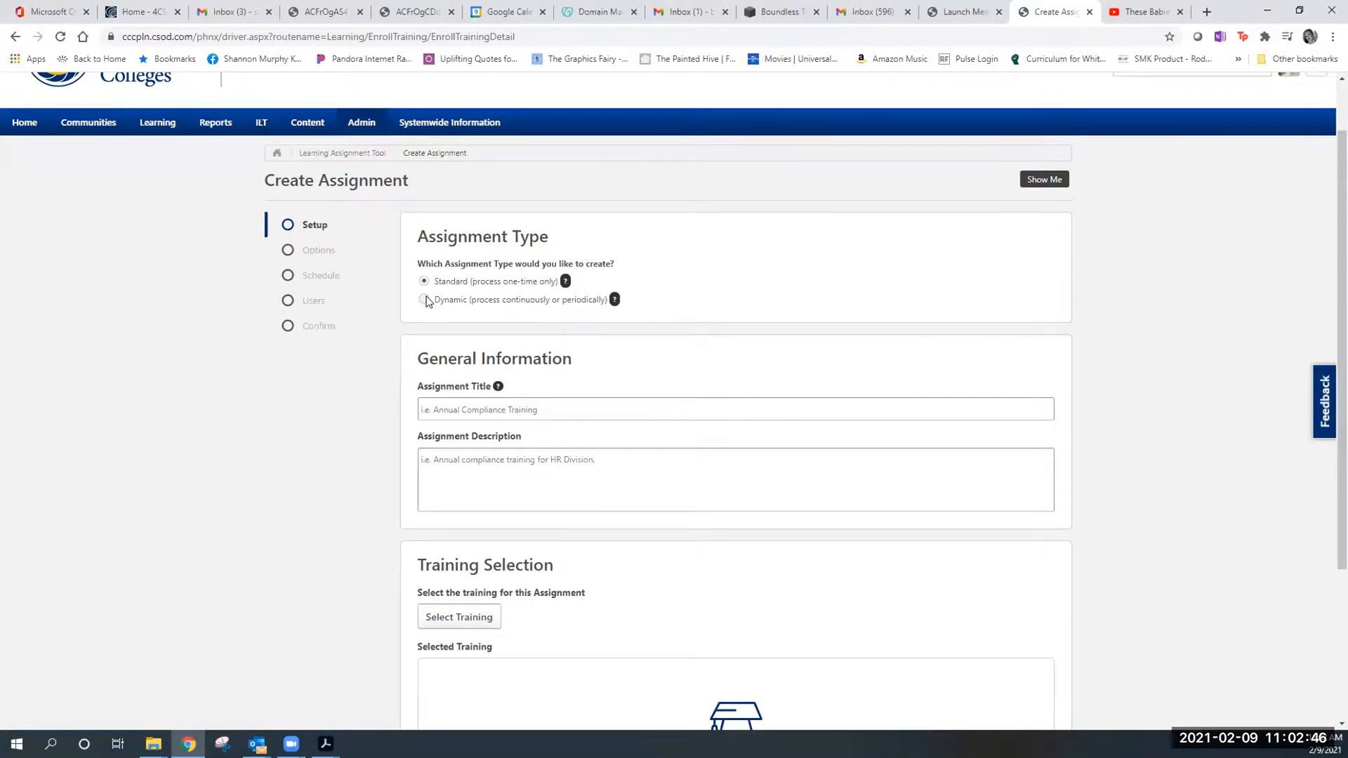
left_click(425, 299)
Title the assignment "LACCD | Test" and enter "test" as its description.
left_click(575, 412)
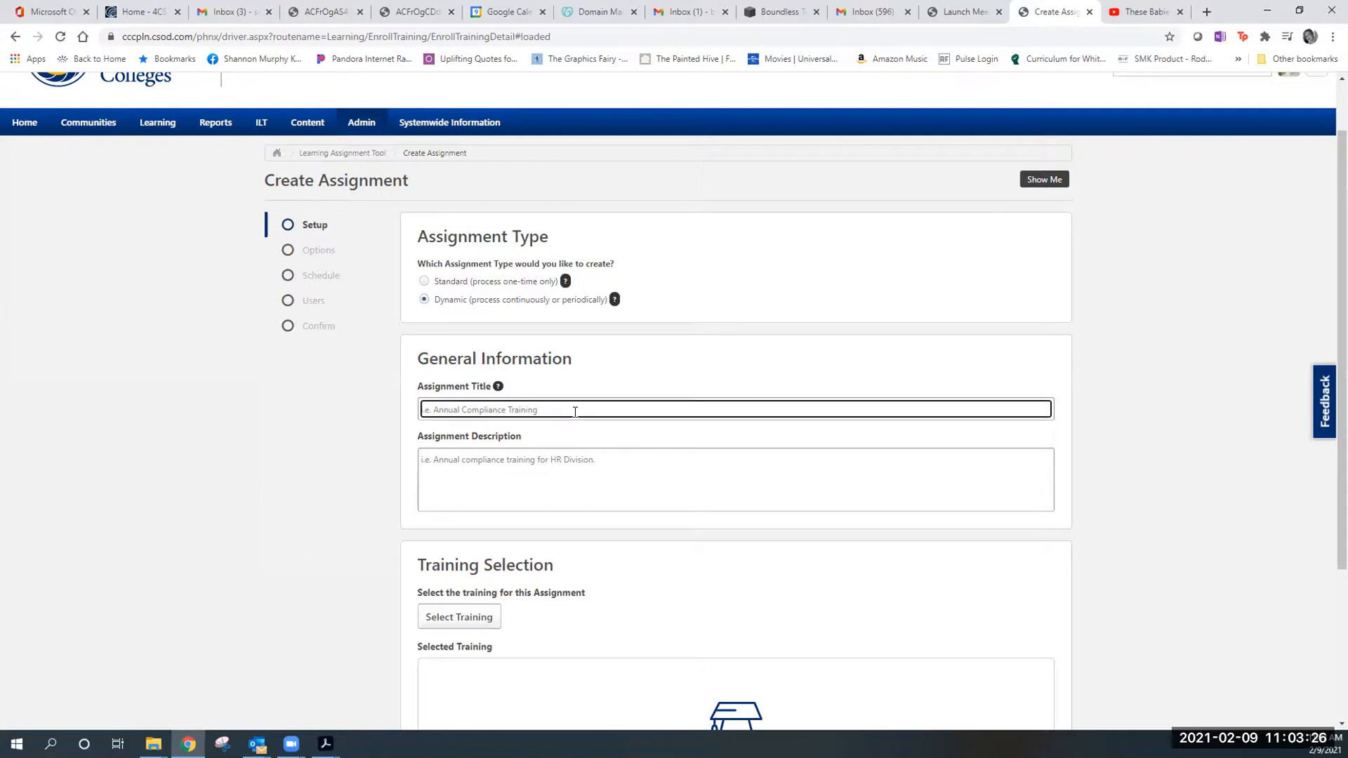
type("LACCD | Test")
left_click(593, 459)
type("test")
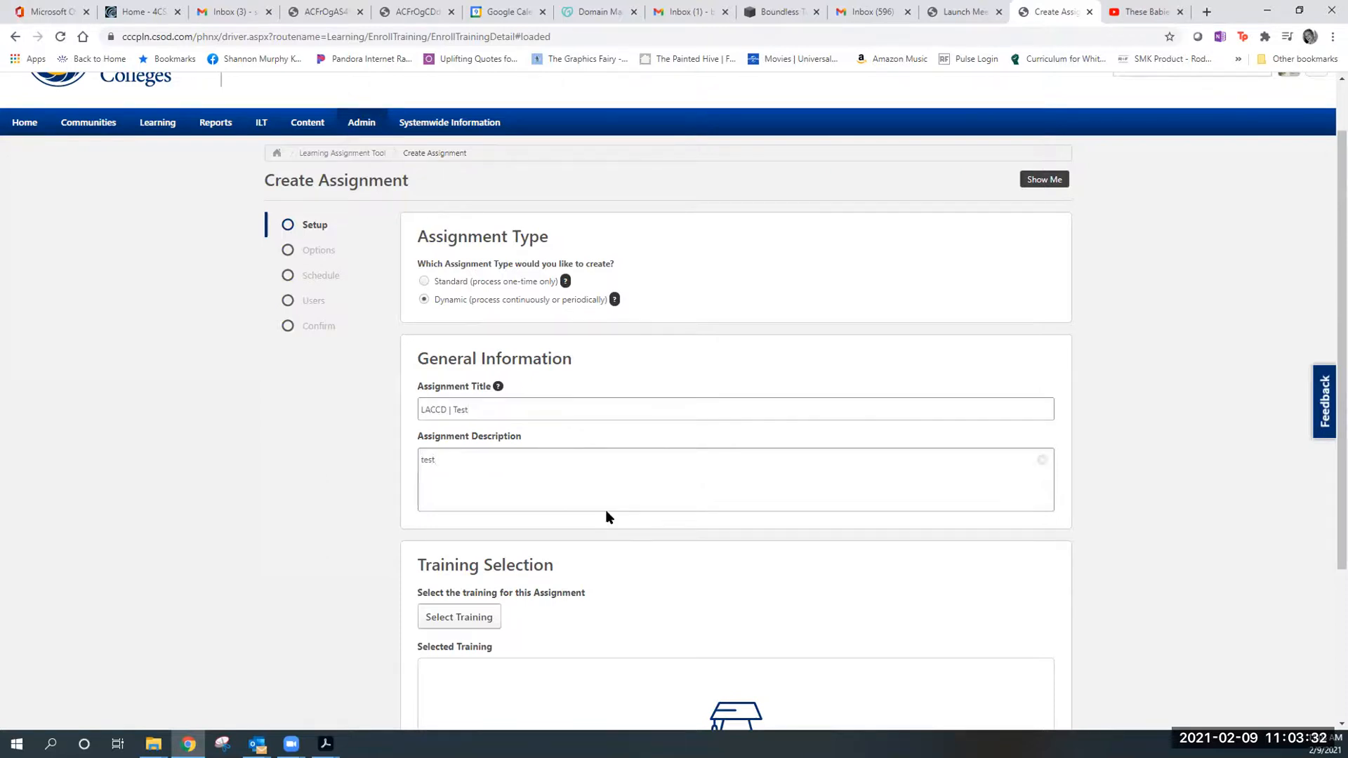
Search the trainings for "laccd | test", add LACCD | Test Curriculum to the assignment and continue to the options.
scroll(608, 518, "down", 2)
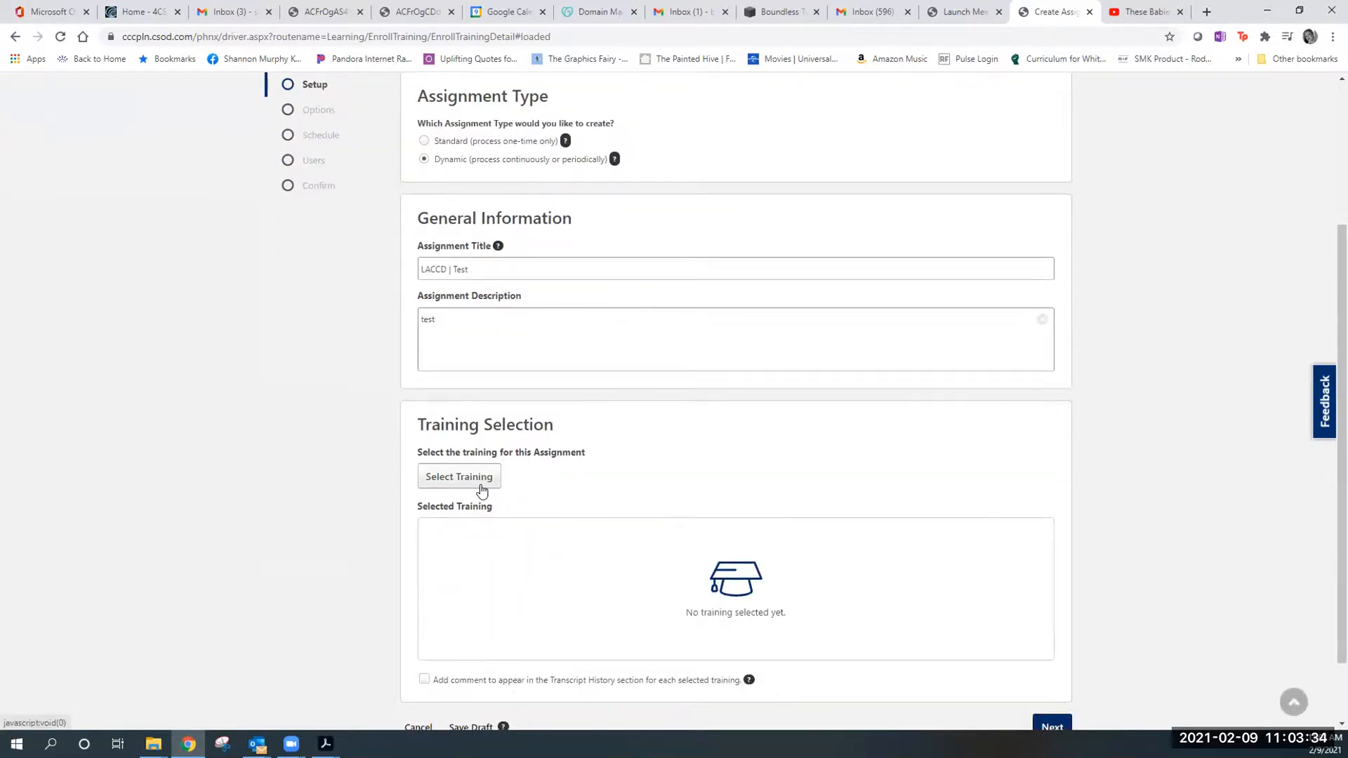
left_click(480, 484)
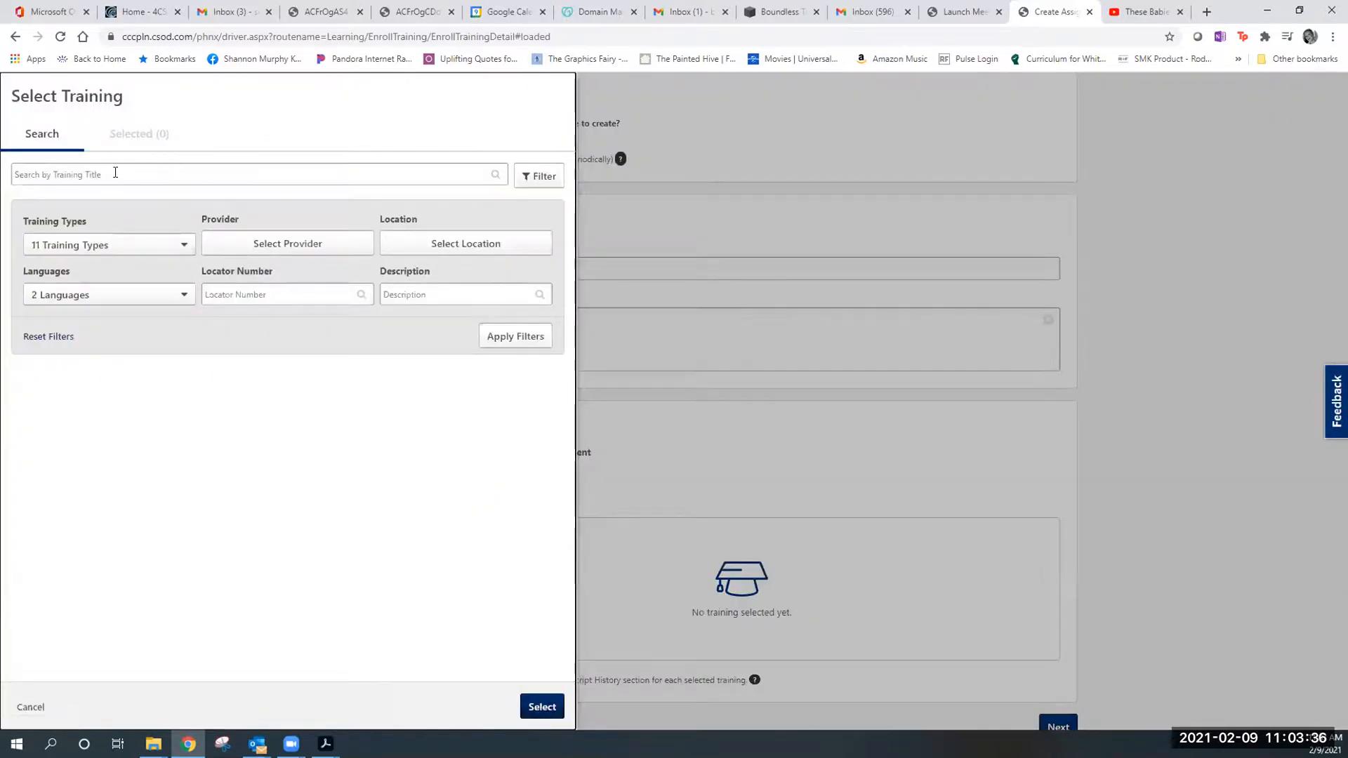
left_click(116, 174)
type("accd")
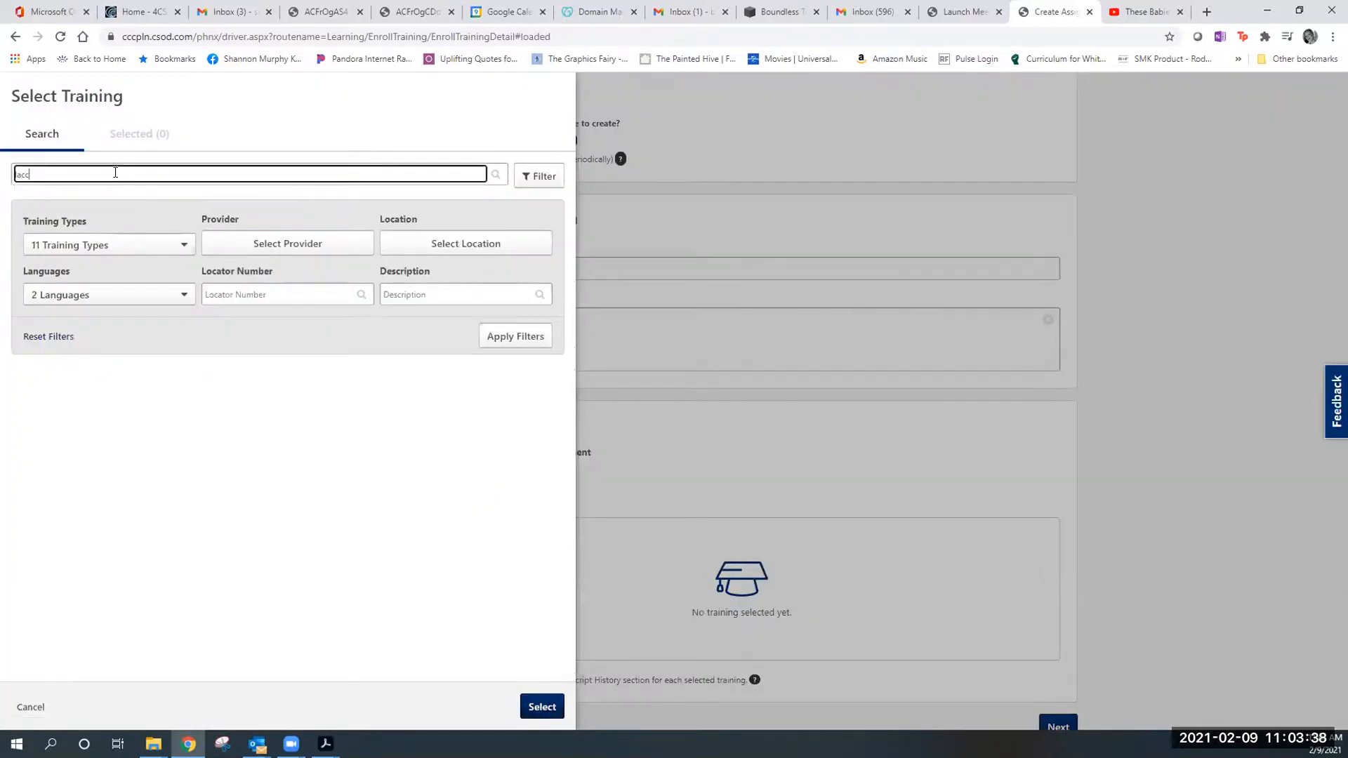
type(" | test")
key("Return")
left_click(29, 397)
left_click(545, 708)
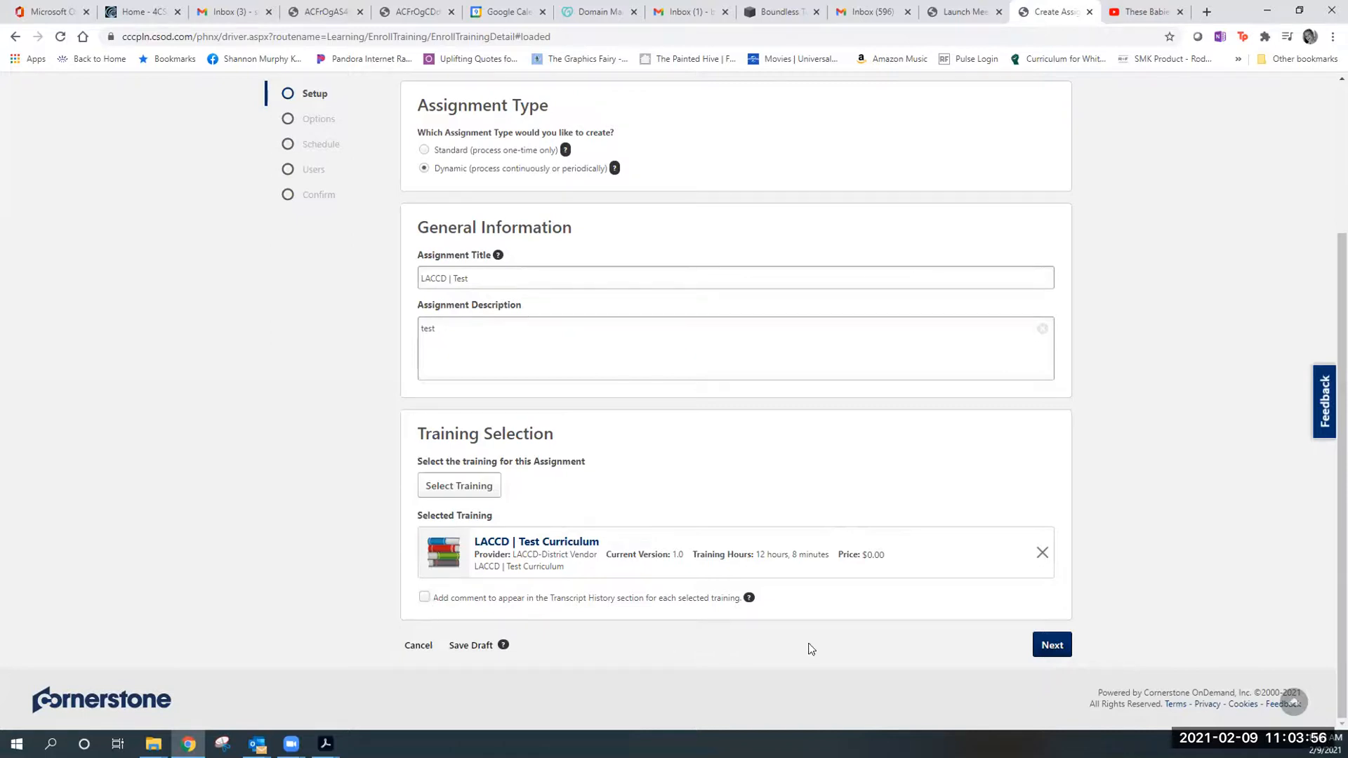
left_click(1052, 645)
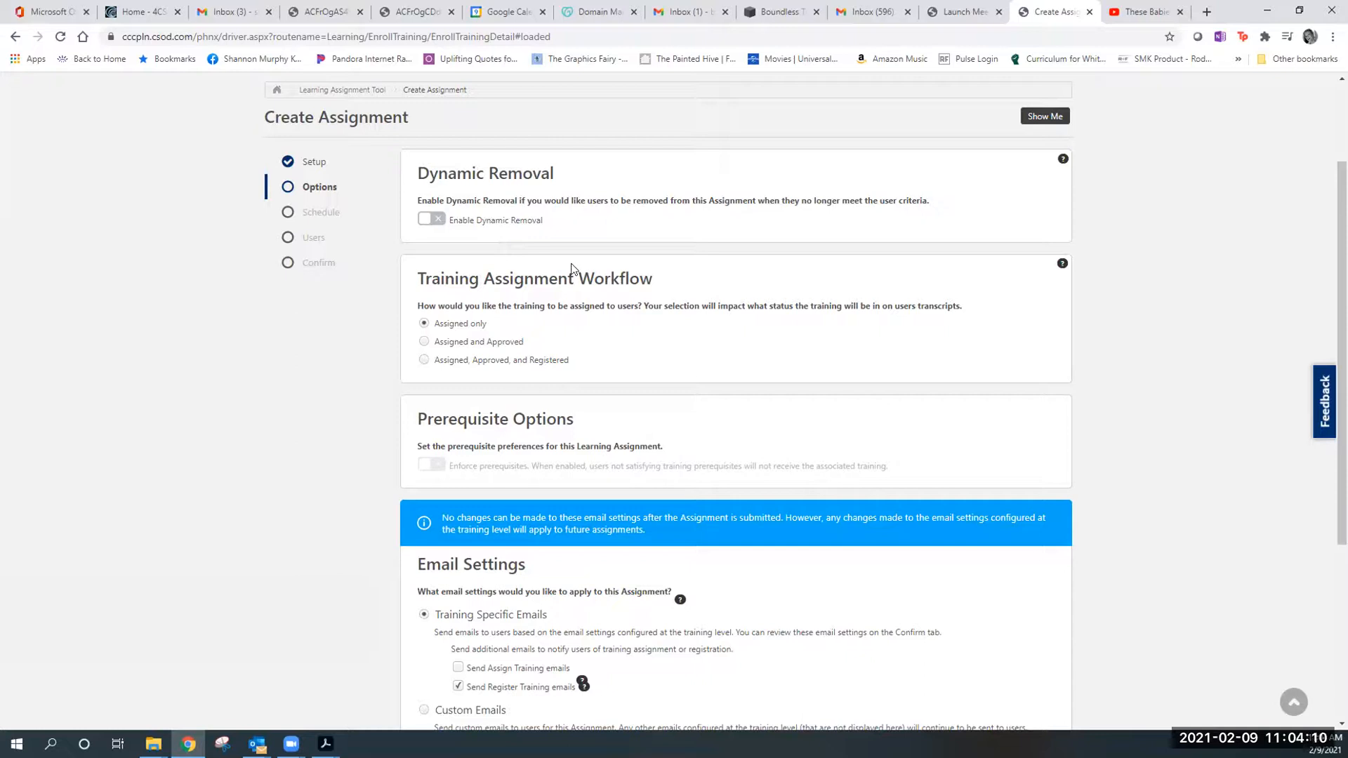
Set the training assignment workflow to Assigned, Approved, and Registered and review the remaining assignment options.
scroll(580, 271, "down", 1)
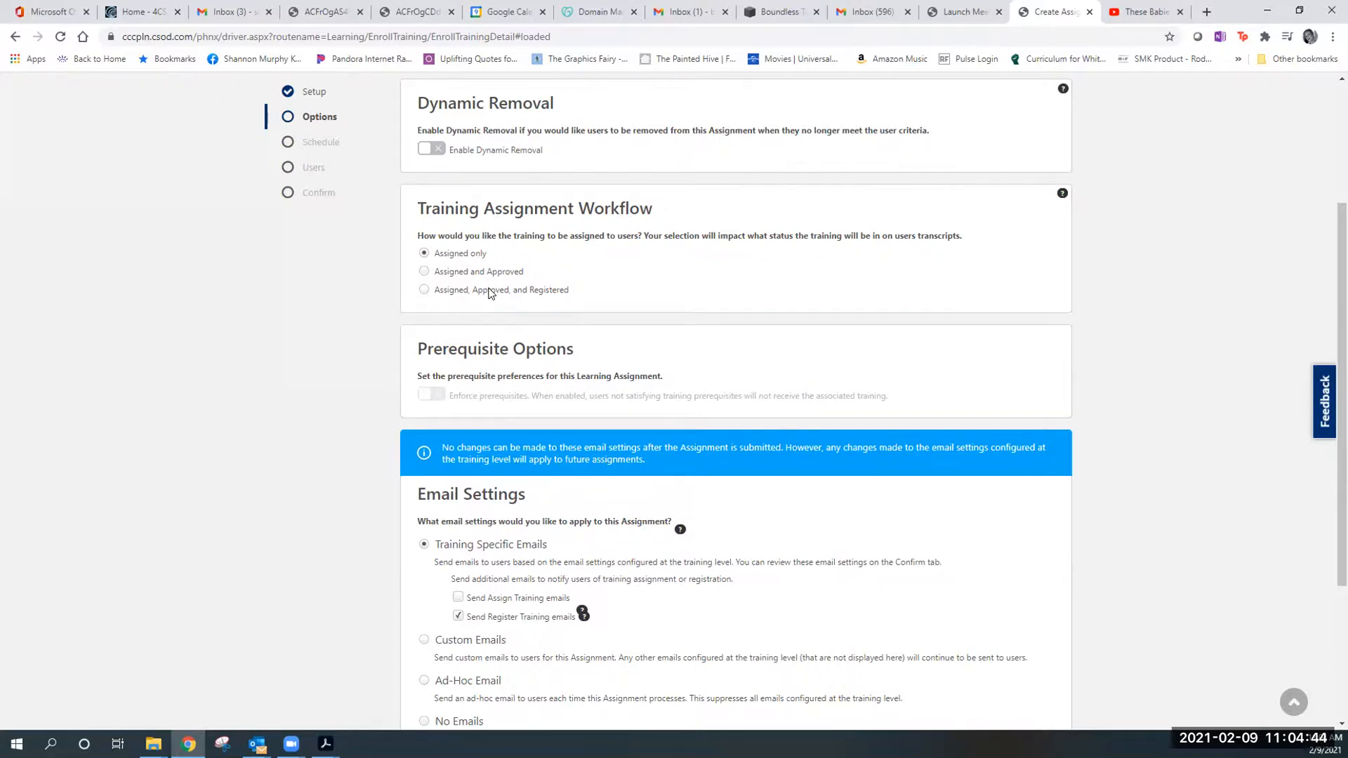
left_click(424, 289)
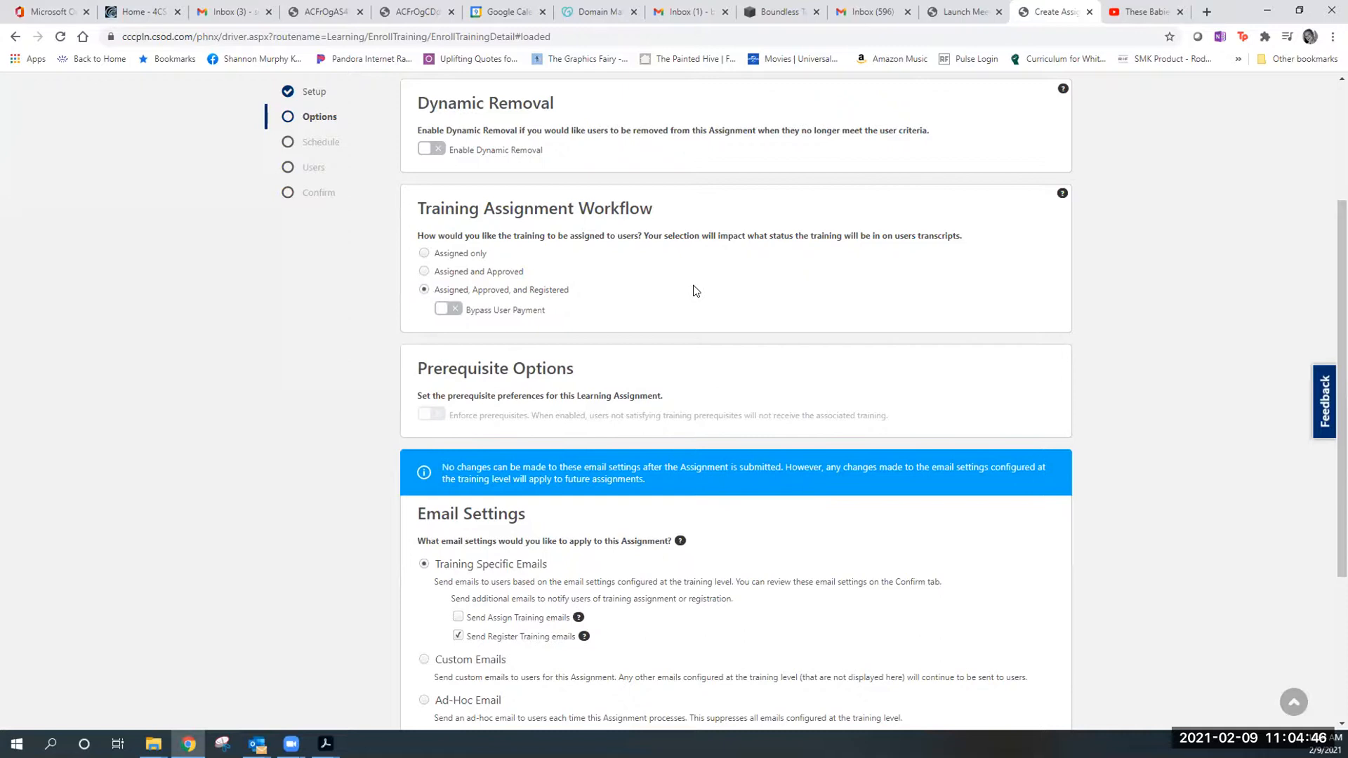
scroll(695, 291, "down", 2)
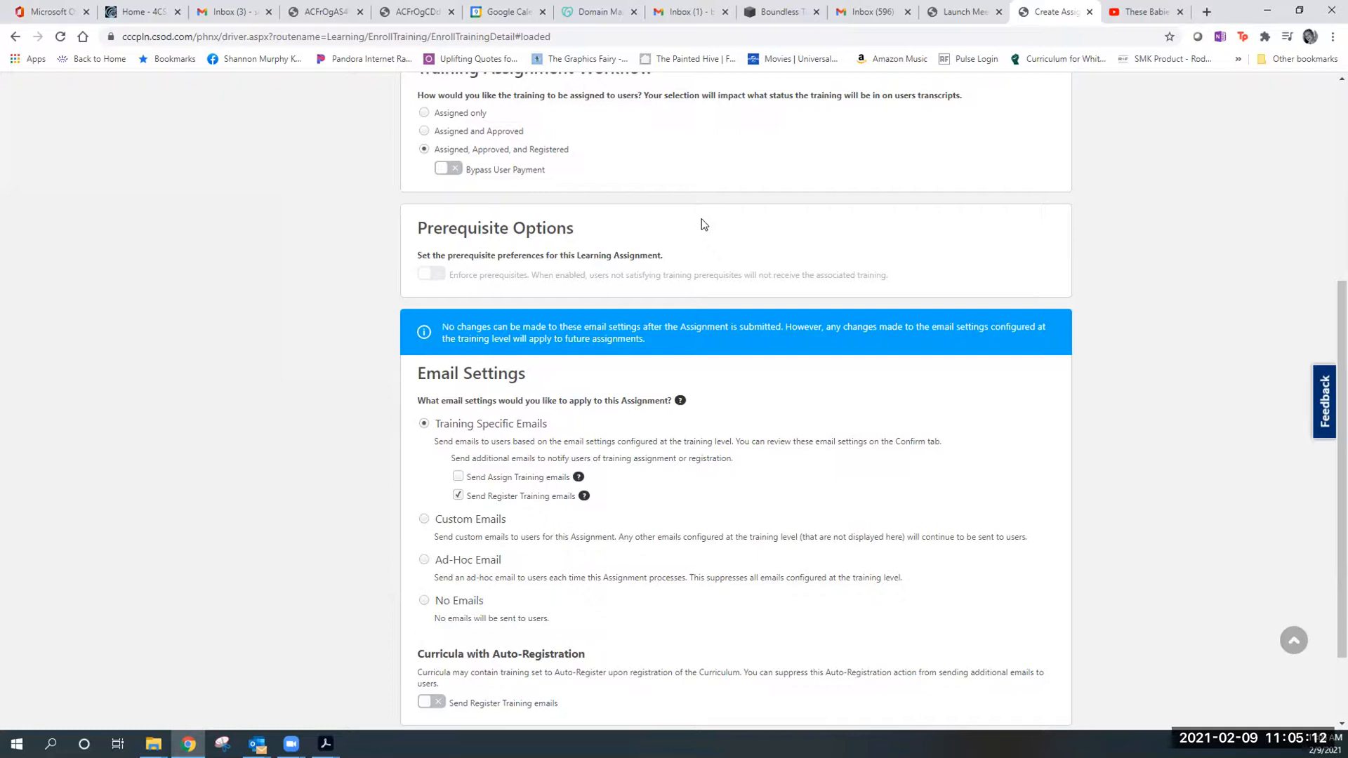
scroll(704, 224, "up", 3)
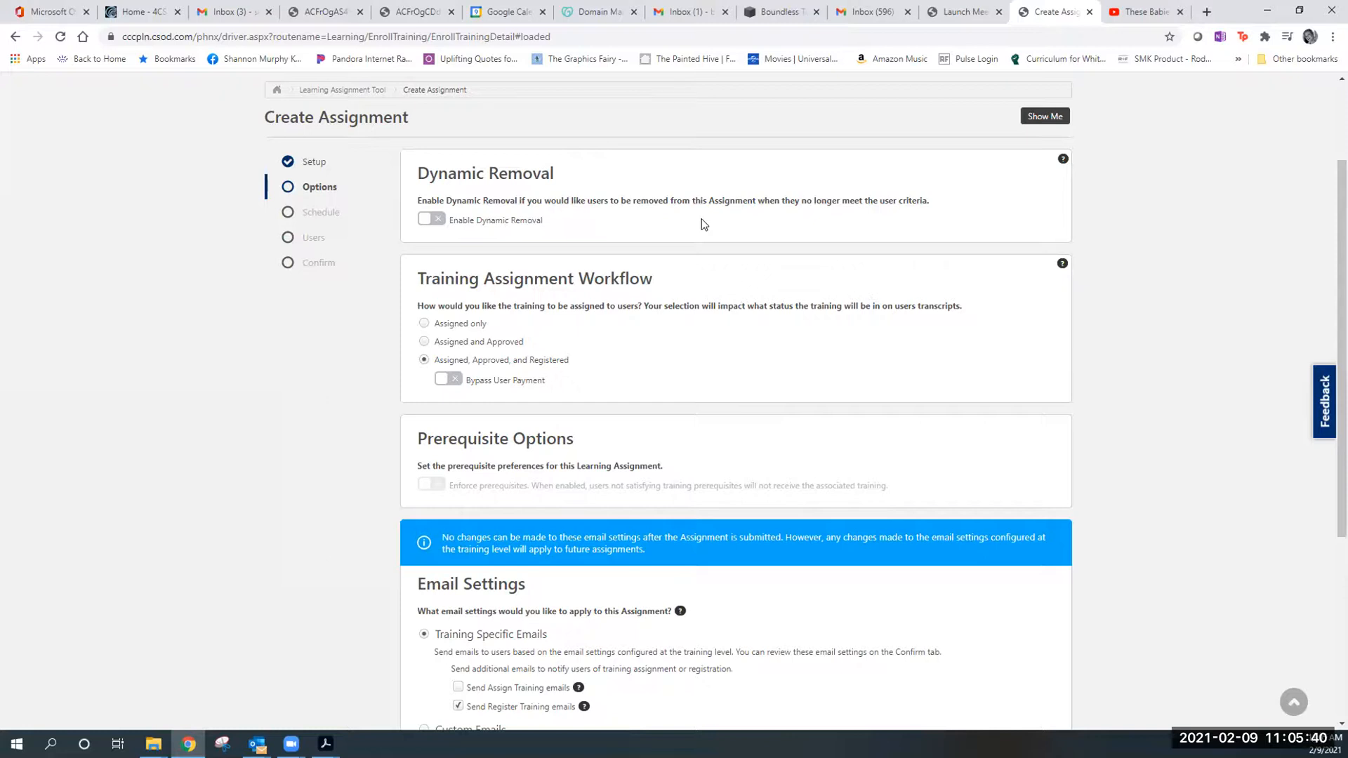
Choose Ad-Hoc Email for the assignment, examine the ad-hoc email setup form, close it and try to continue.
scroll(703, 223, "down", 1)
scroll(704, 225, "down", 2)
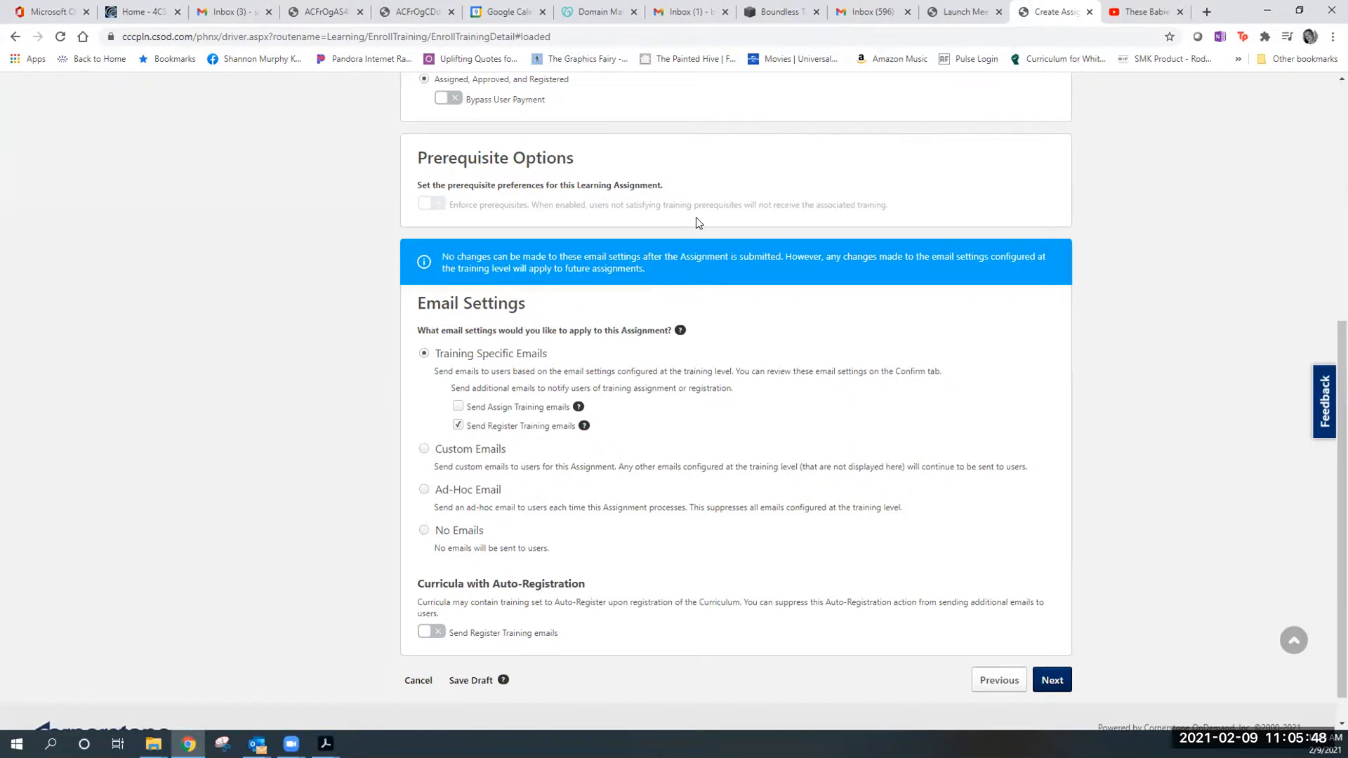
scroll(698, 224, "down", 1)
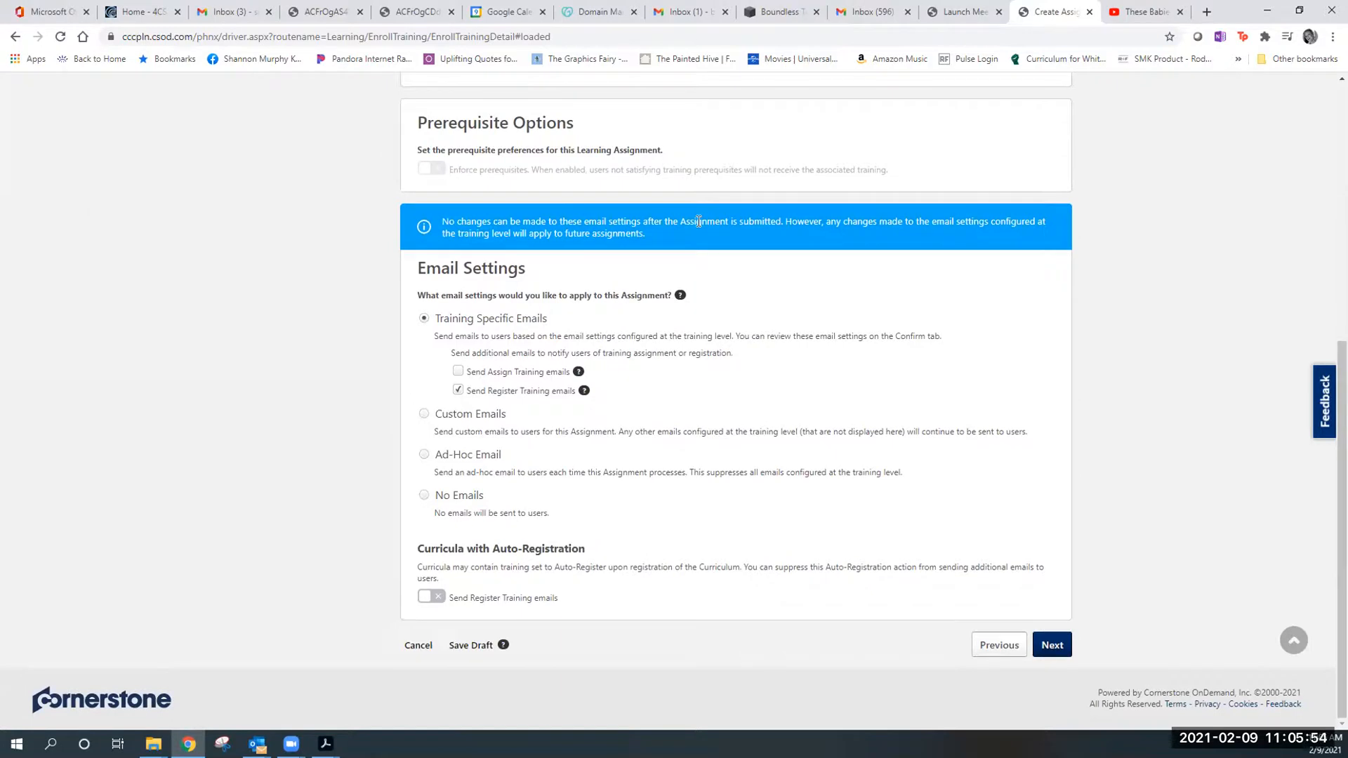
left_click(425, 455)
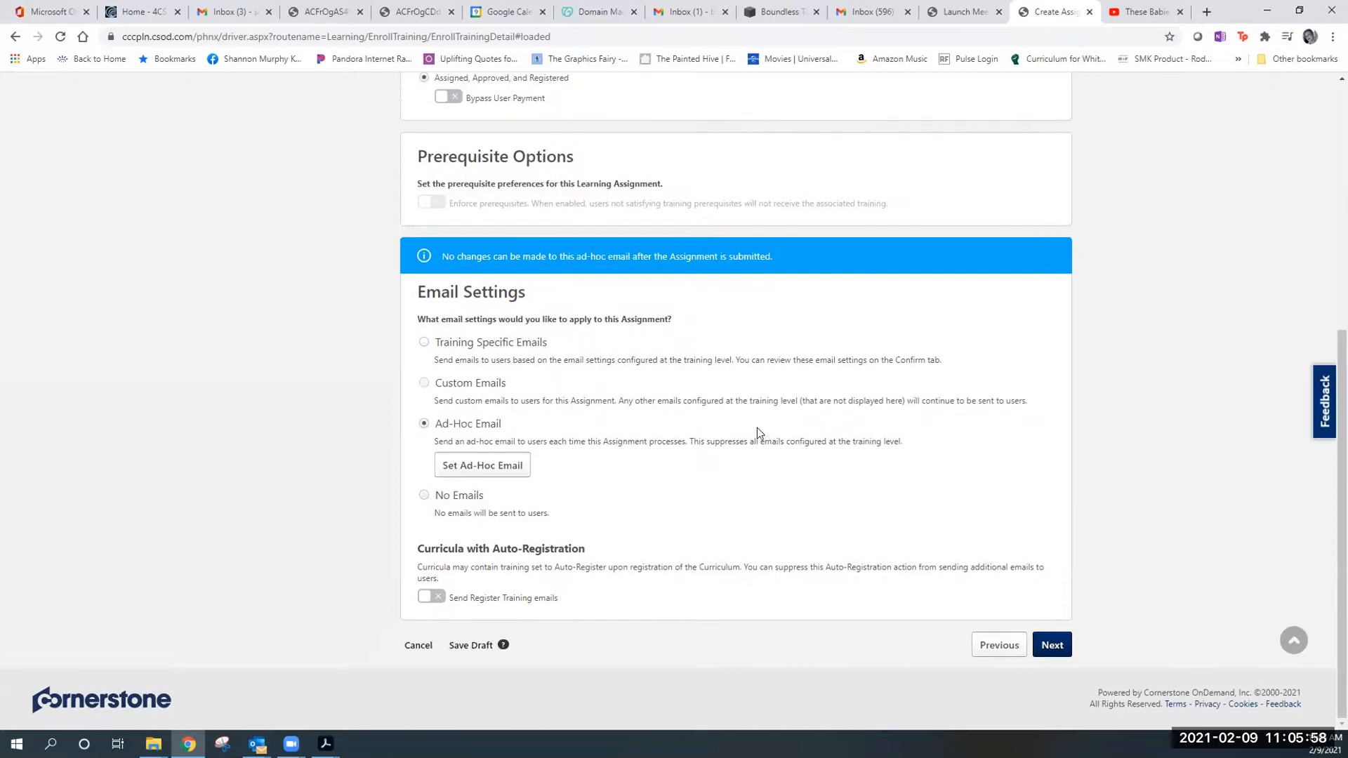
left_click(521, 468)
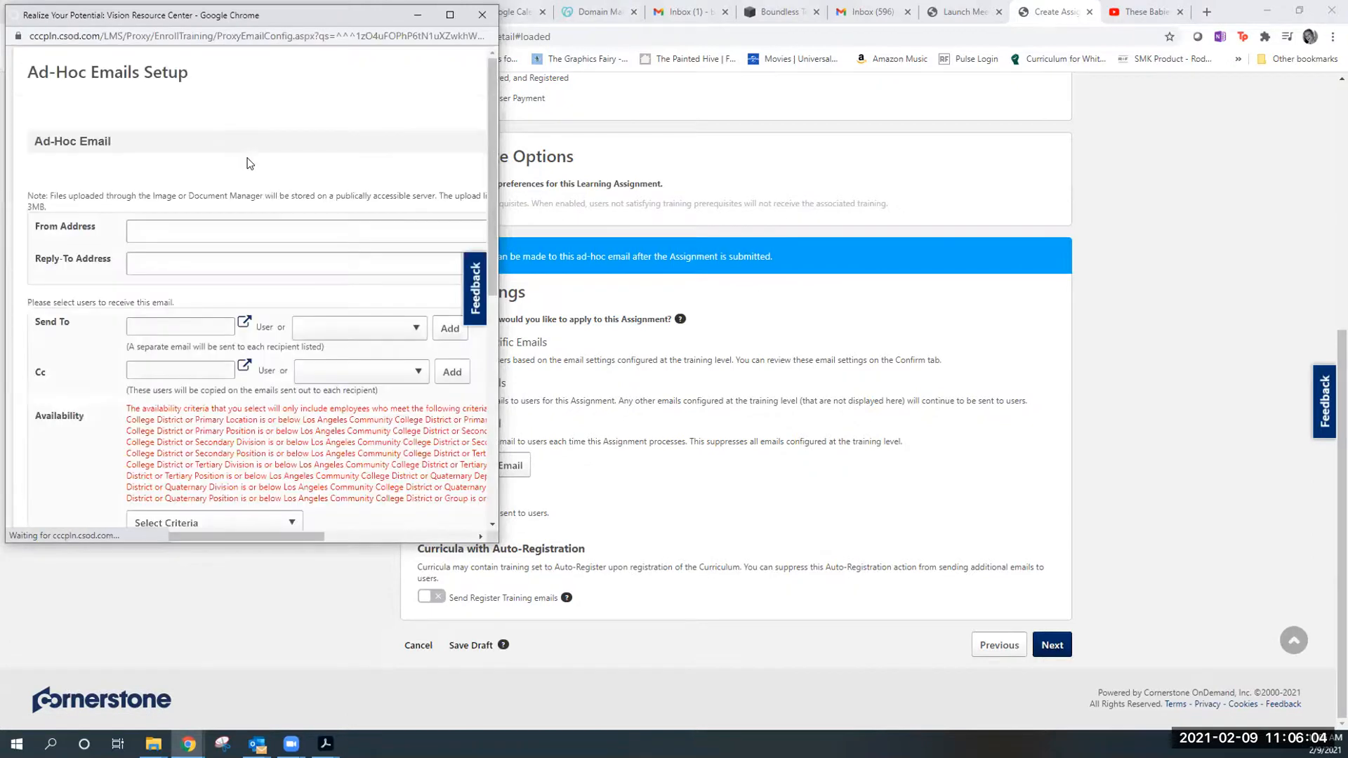
scroll(304, 185, "down", 5)
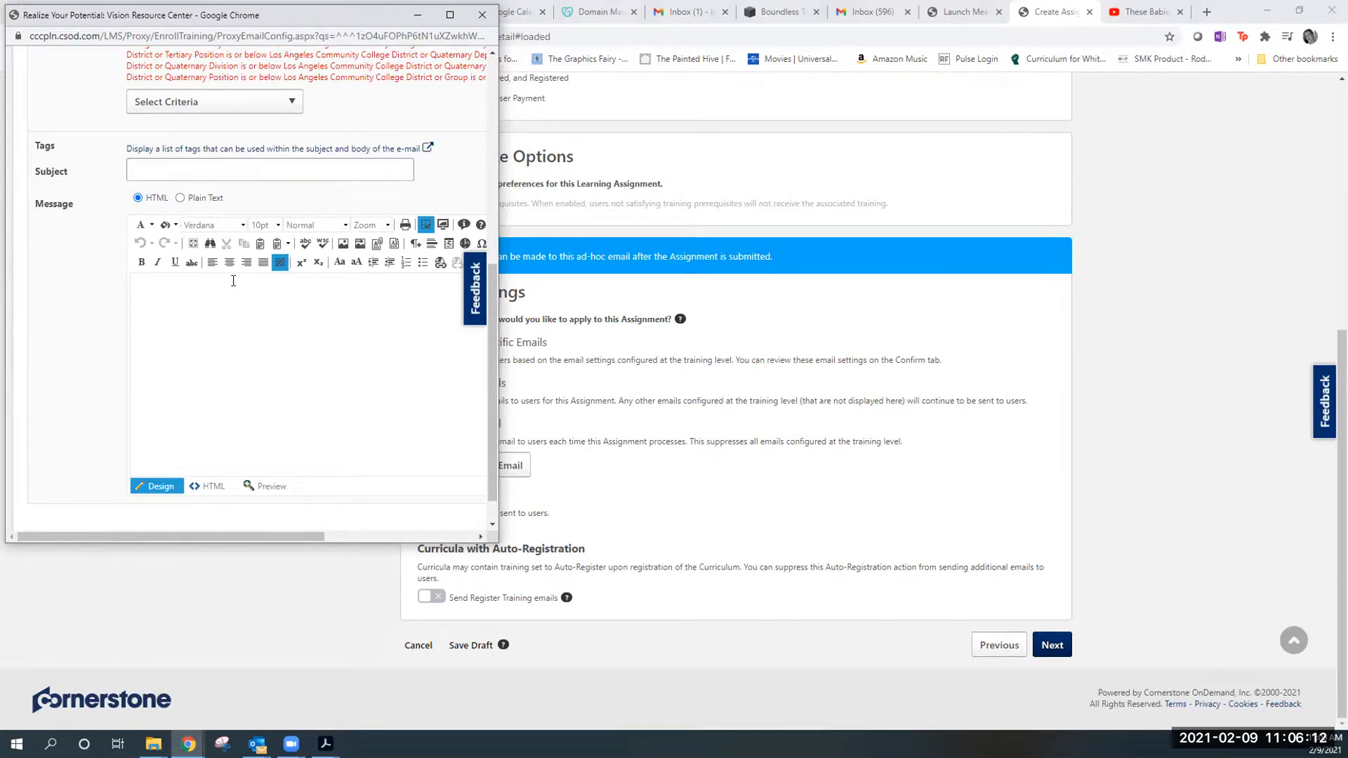
left_click(483, 15)
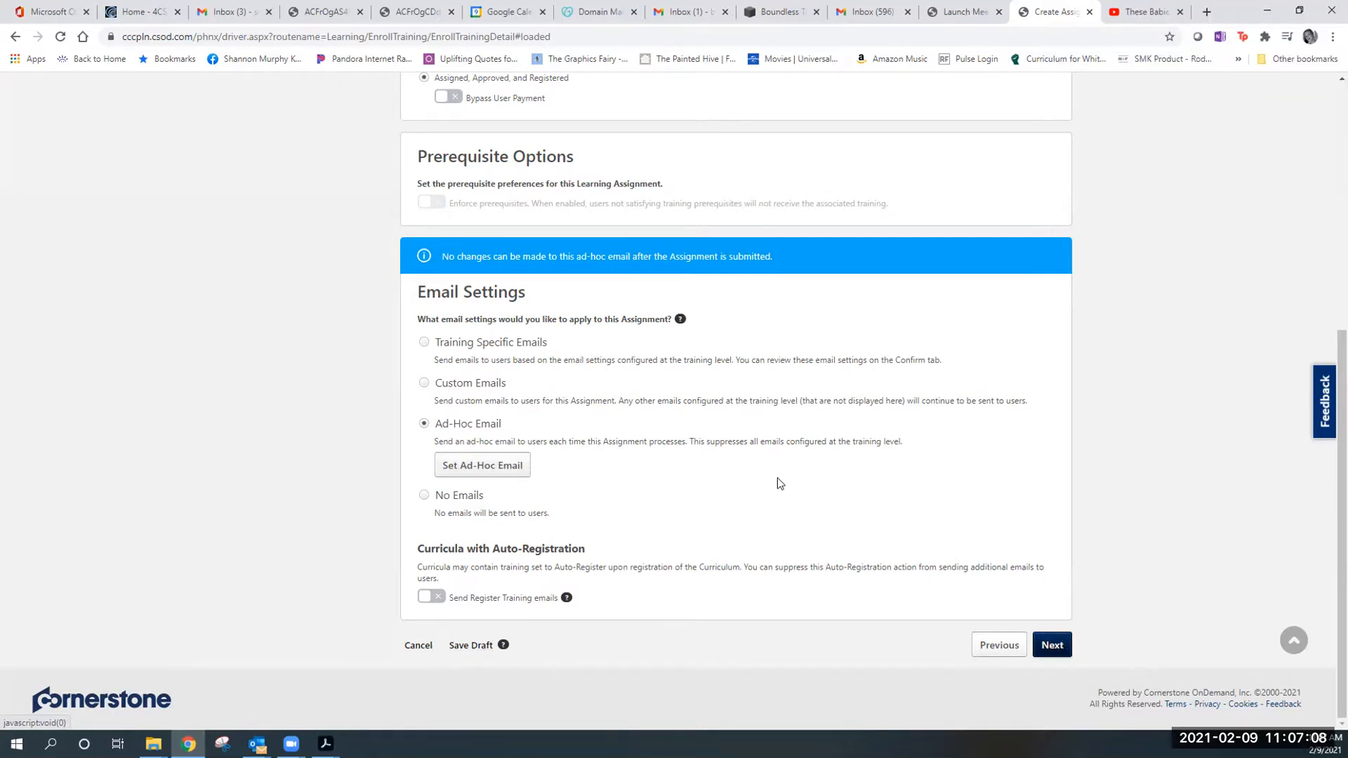
left_click(1052, 645)
Set the assignment's email settings to No Emails and continue to the schedule.
scroll(522, 247, "down", 2)
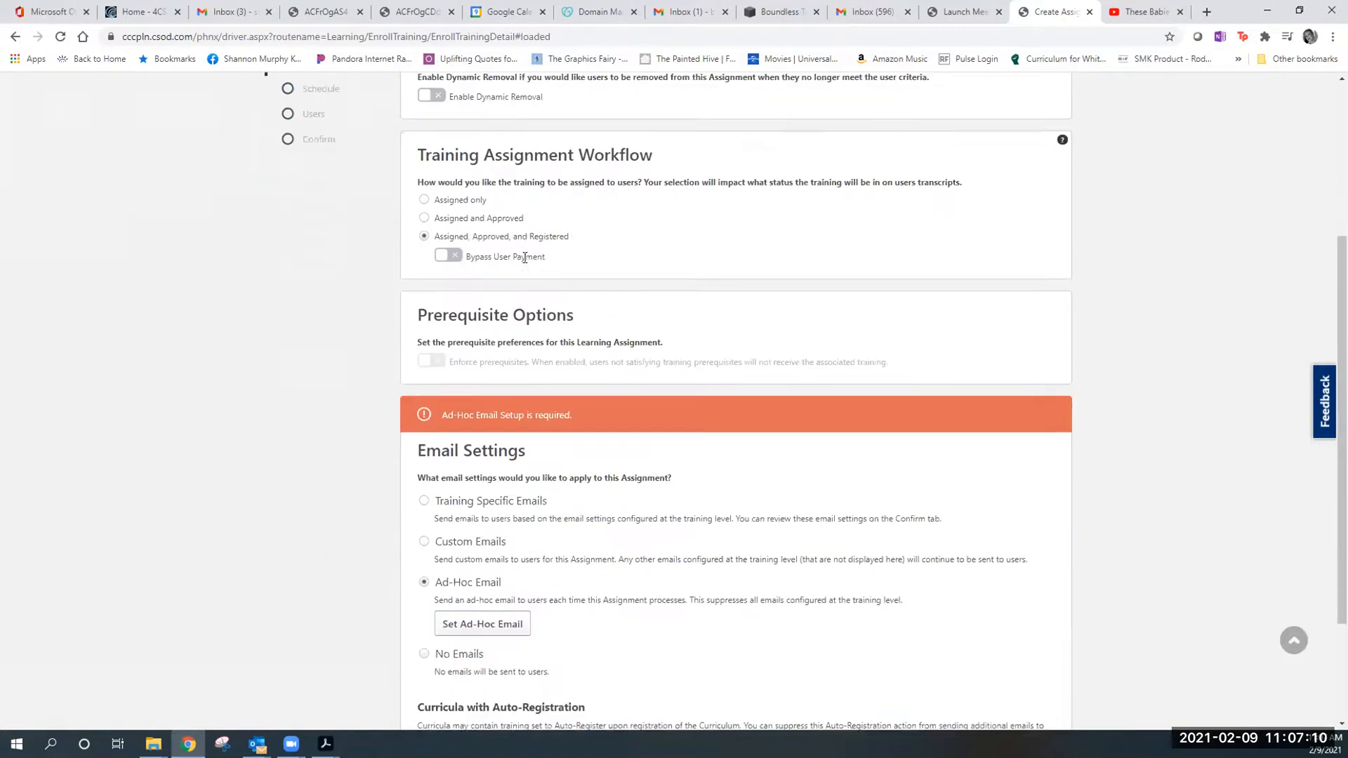
scroll(525, 257, "down", 1)
left_click(424, 566)
left_click(1052, 683)
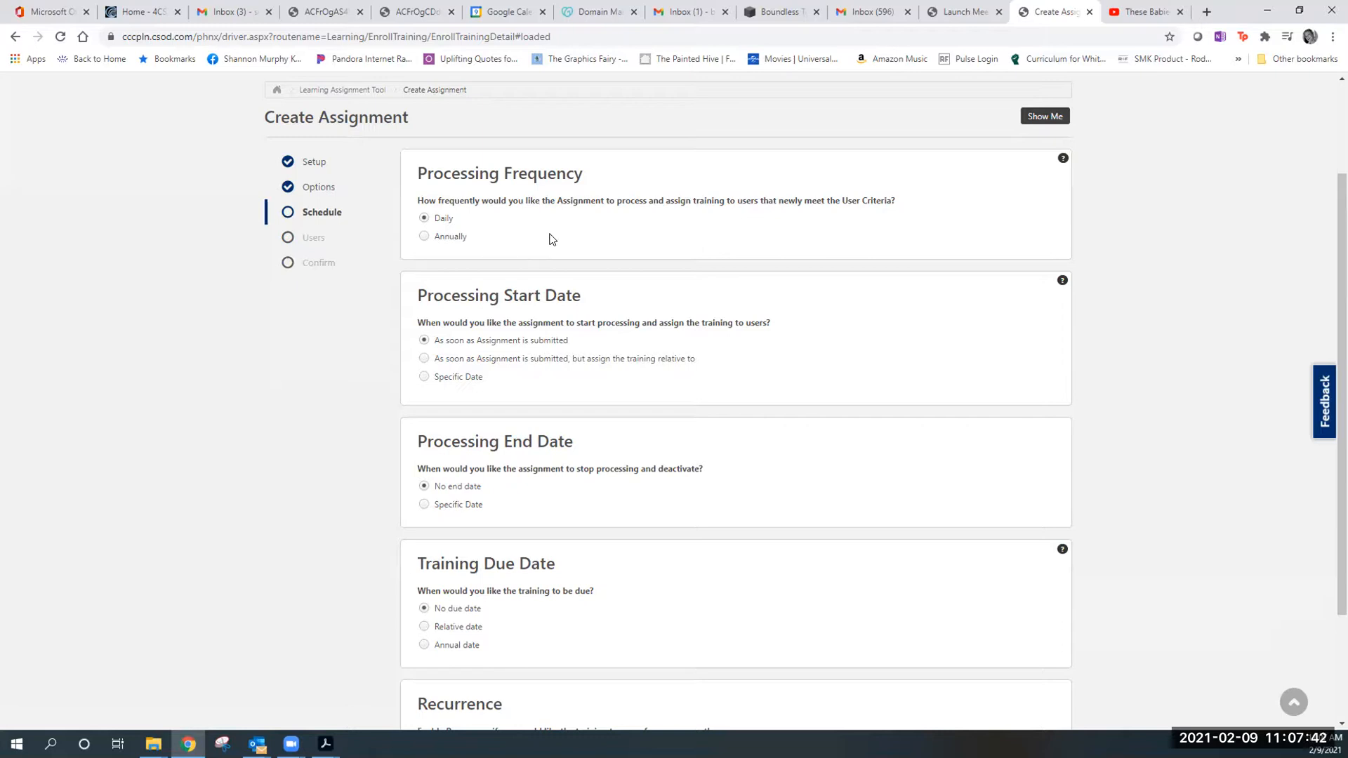
Set the training due date to a relative date of 30 days from Date Assigned and continue to the users.
scroll(561, 254, "down", 3)
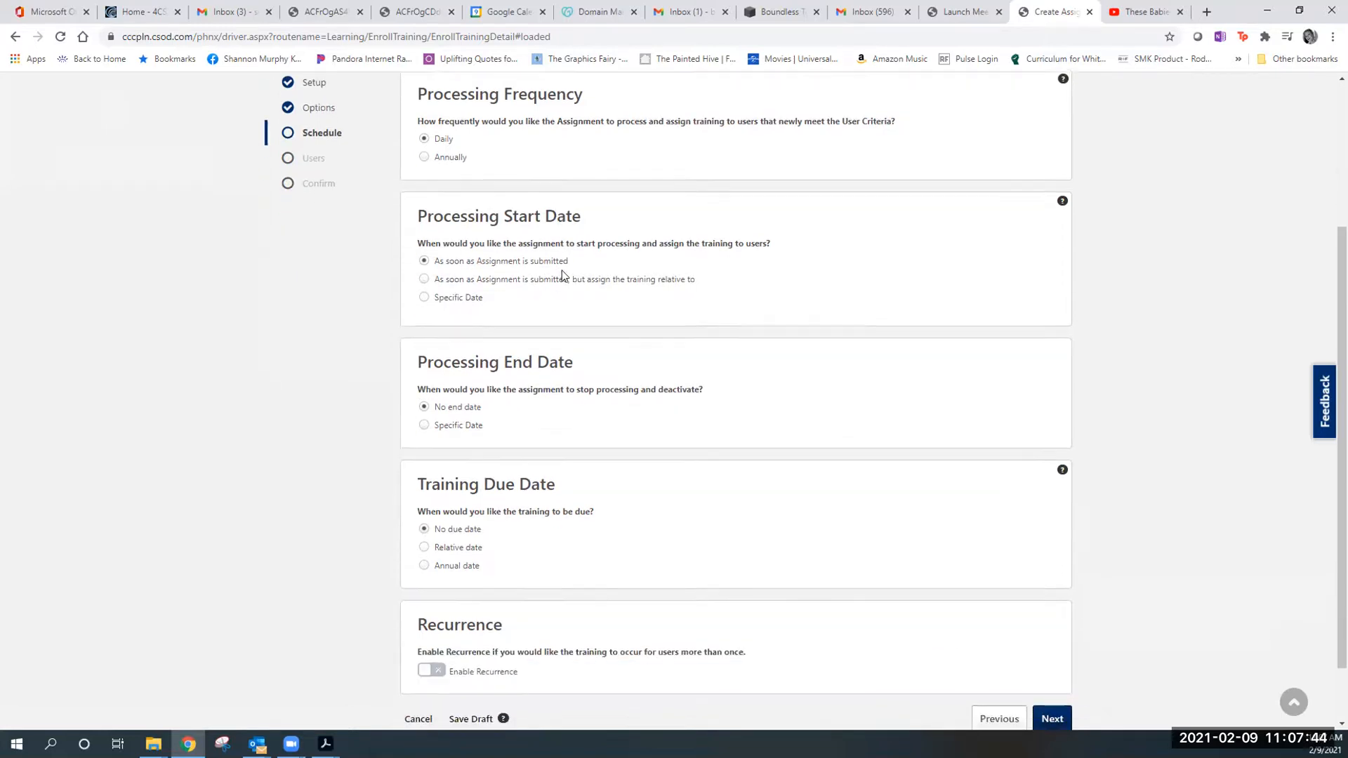
left_click(425, 487)
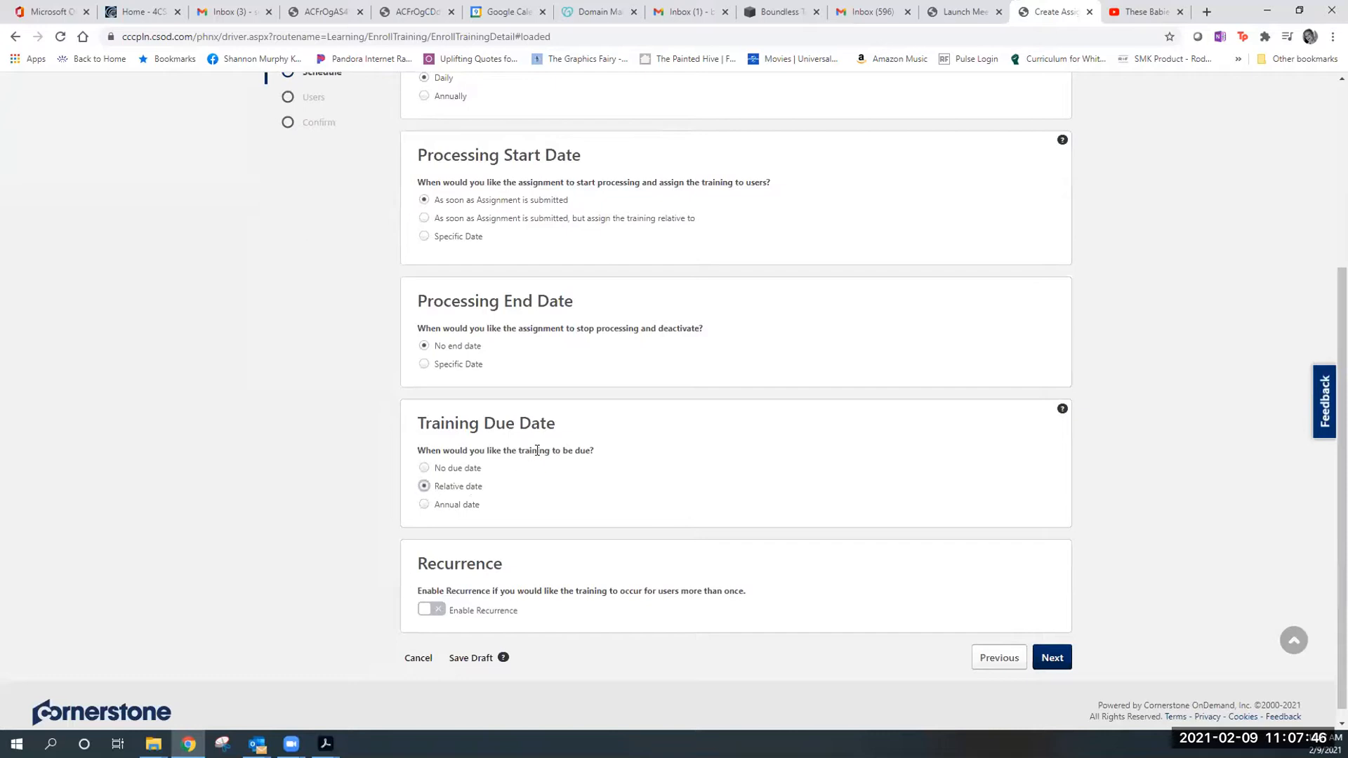
scroll(535, 460, "down", 1)
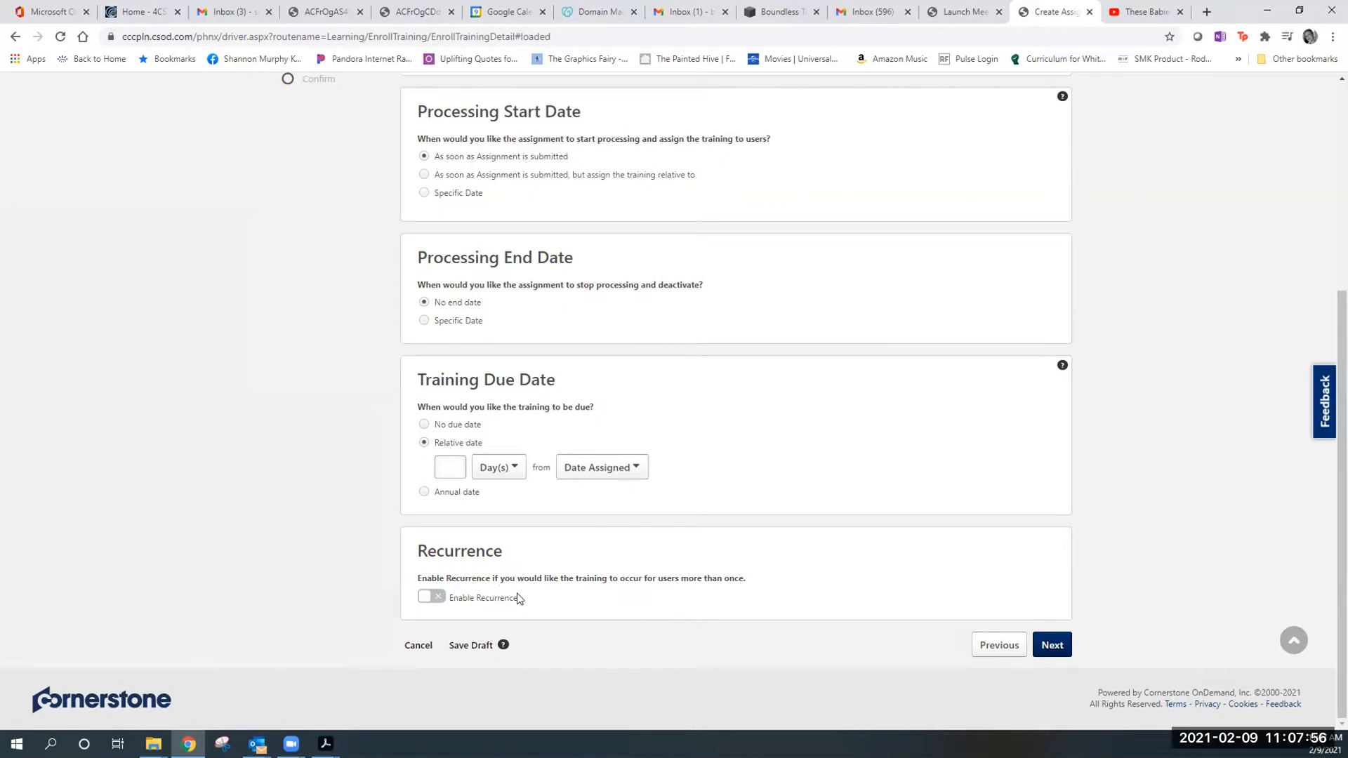
left_click(457, 470)
type("30")
left_click(1062, 647)
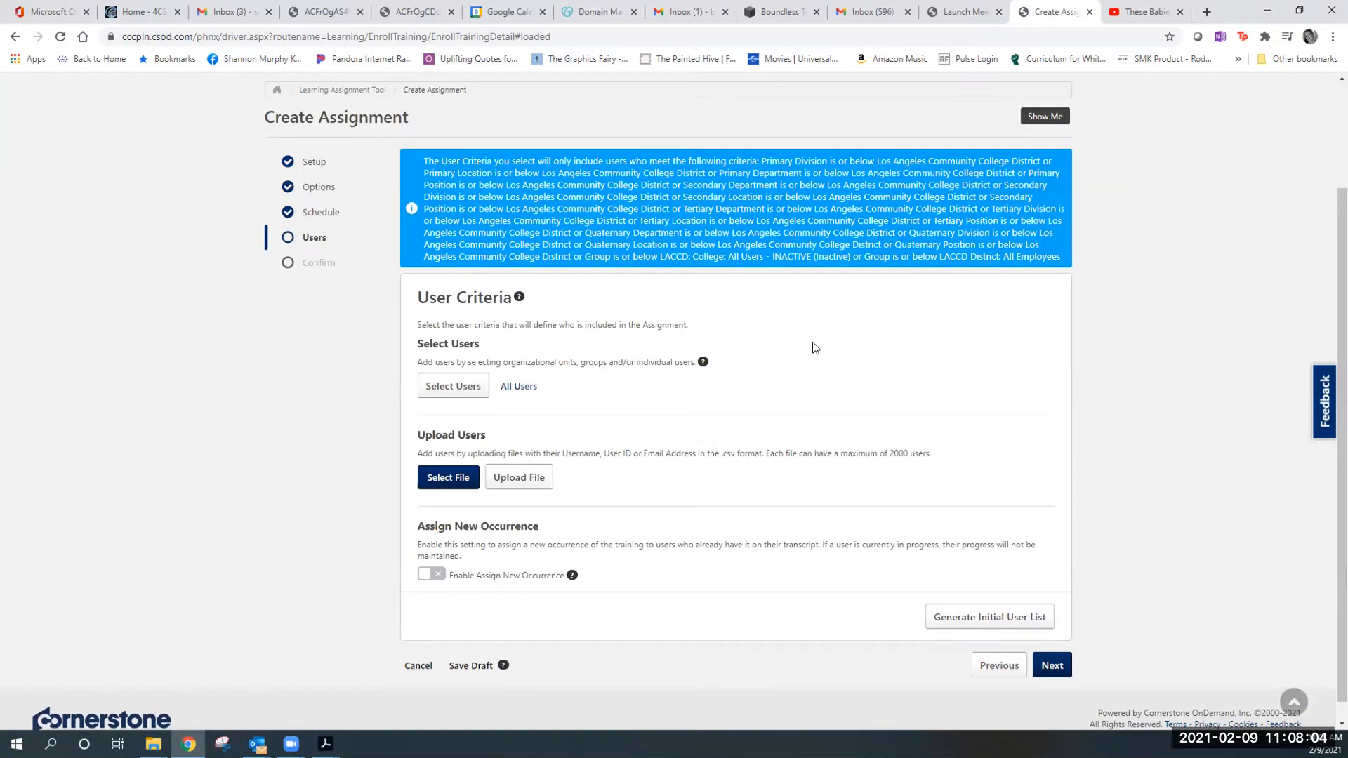
Find the intended user by last name, add that user to the assignment's user criteria and continue to the confirmation.
left_click(480, 390)
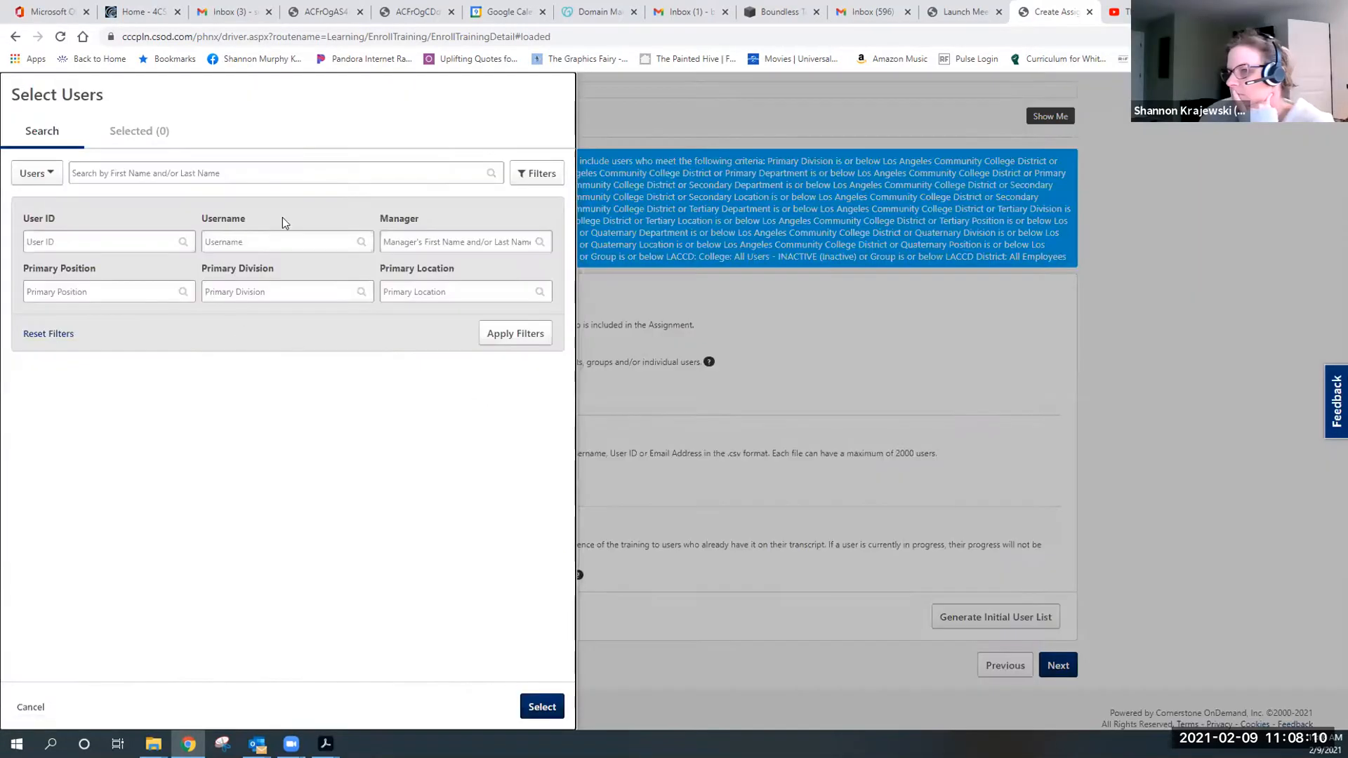
left_click(152, 177)
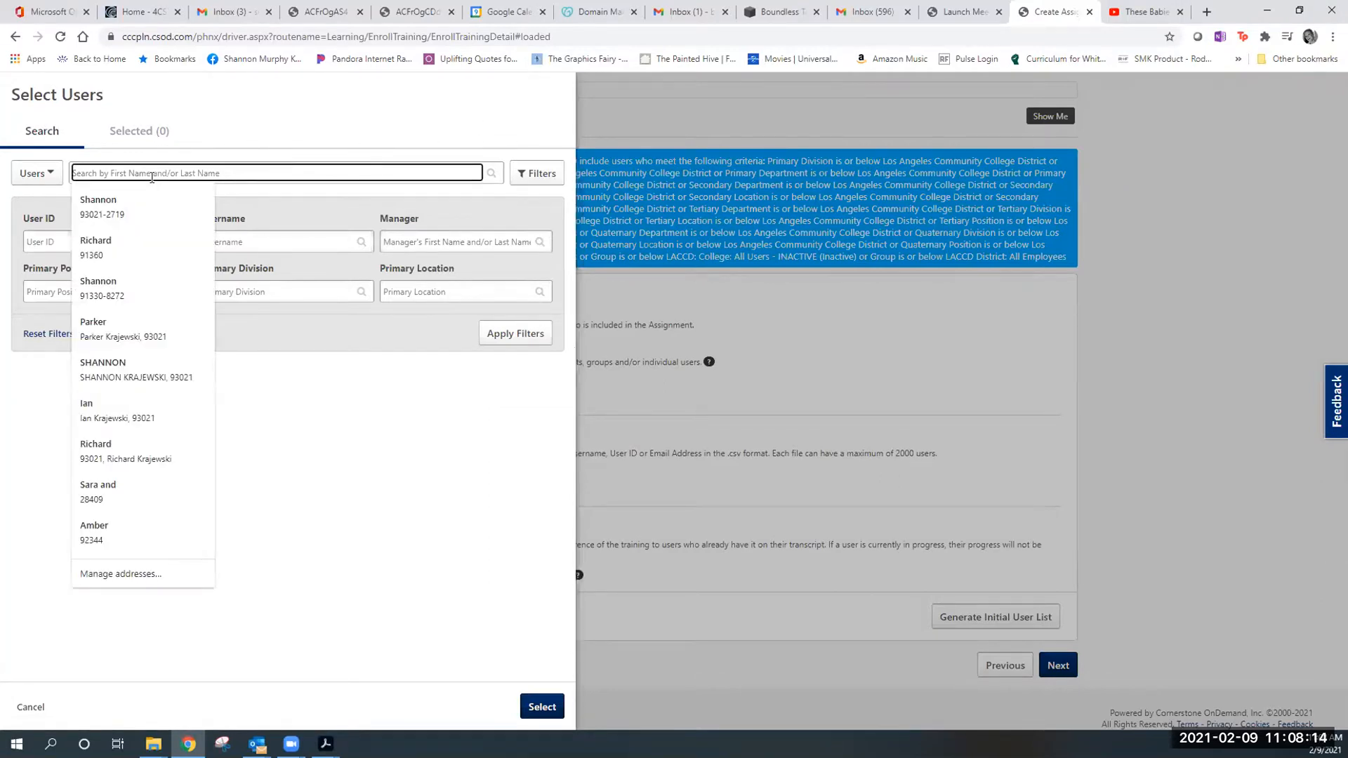
type("krajewski")
left_click(534, 178)
left_click(29, 244)
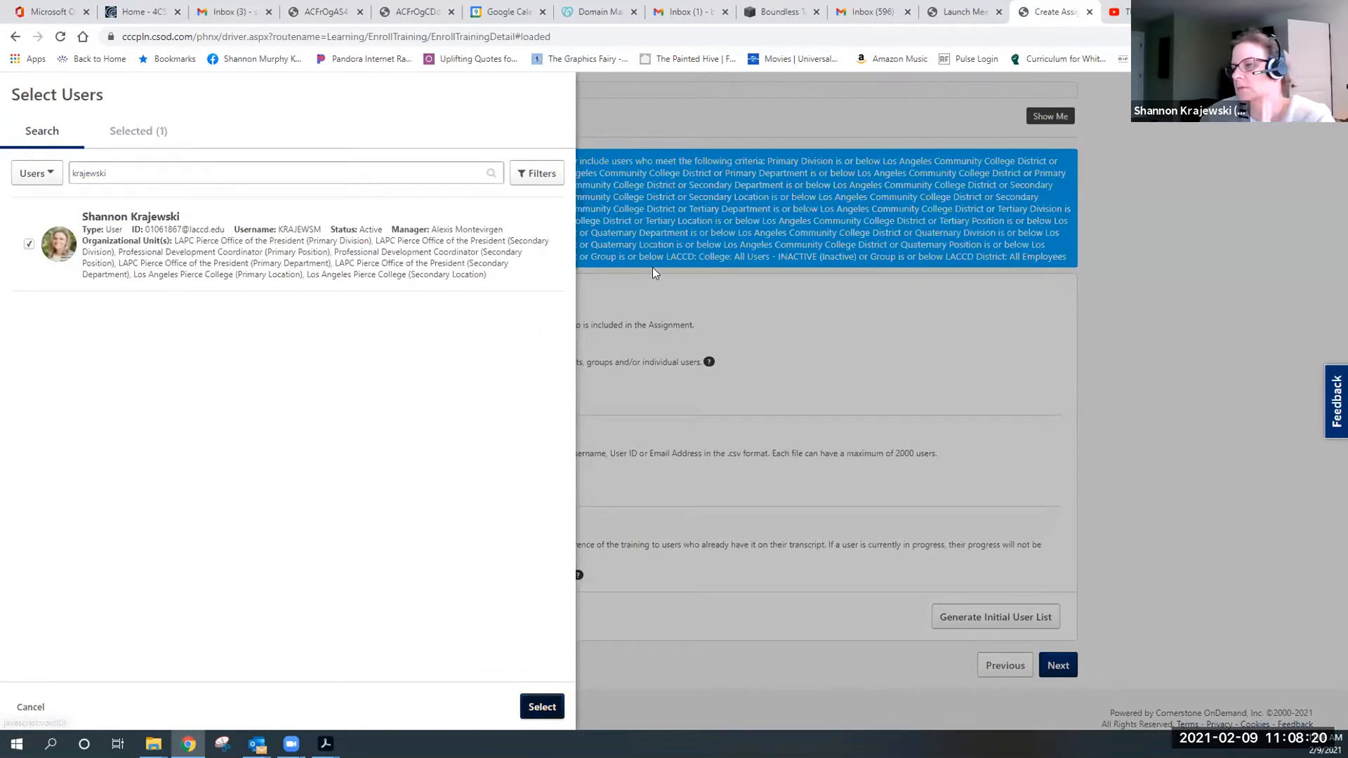
scroll(702, 500, "down", 1)
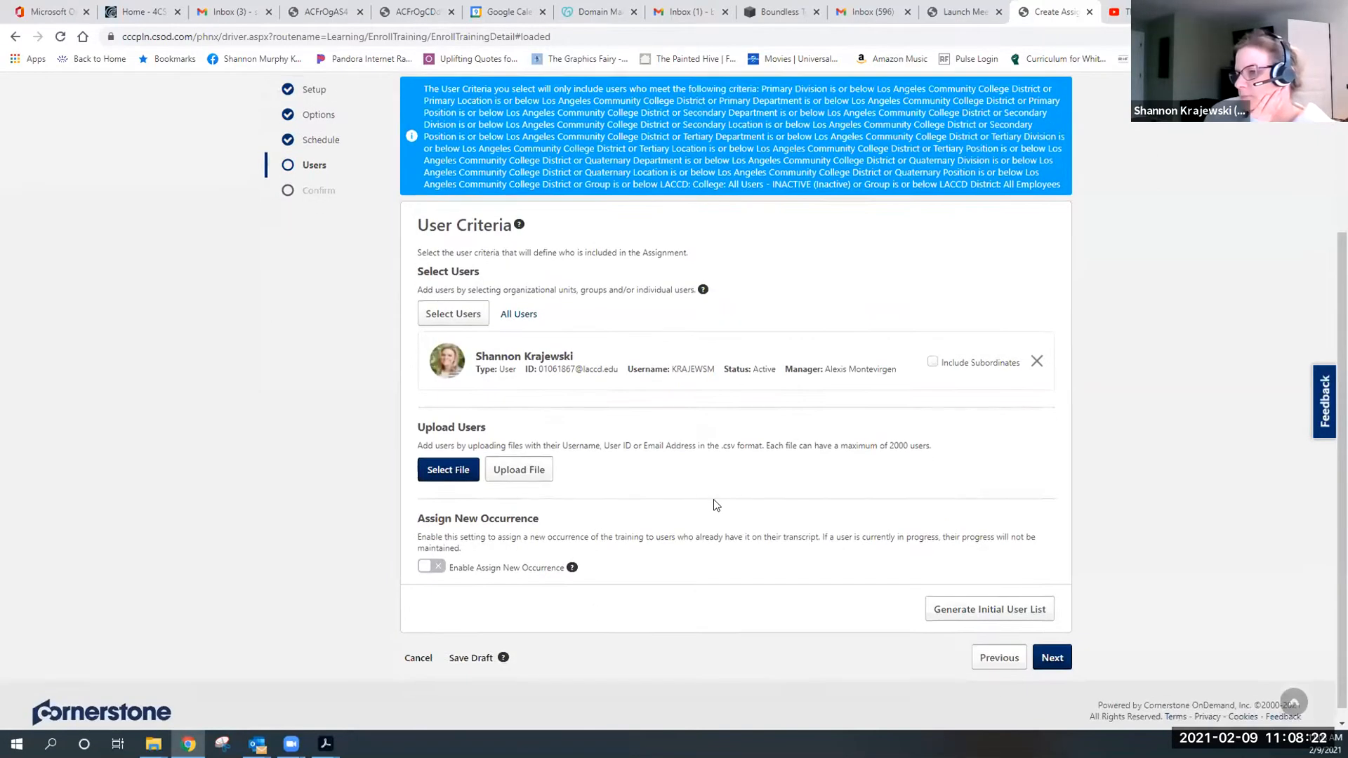
scroll(715, 504, "down", 1)
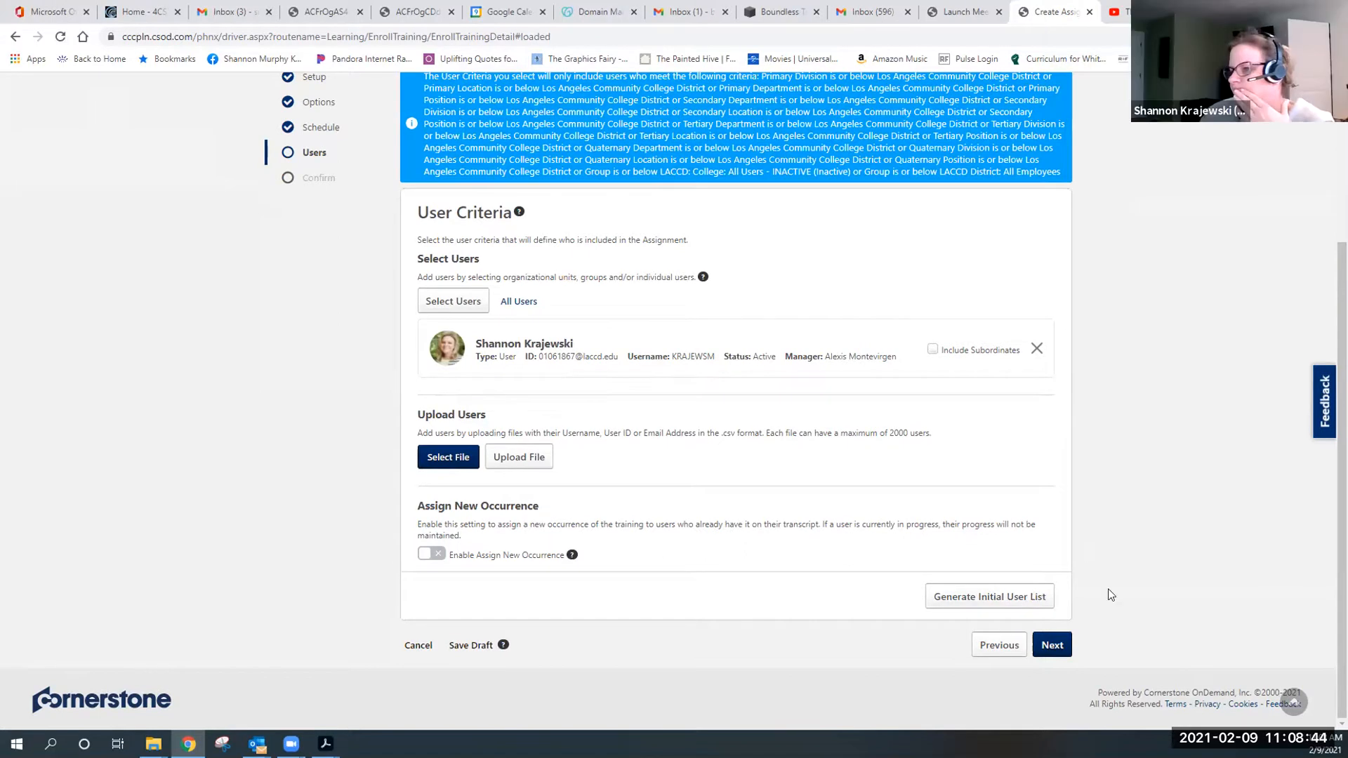
left_click(1053, 644)
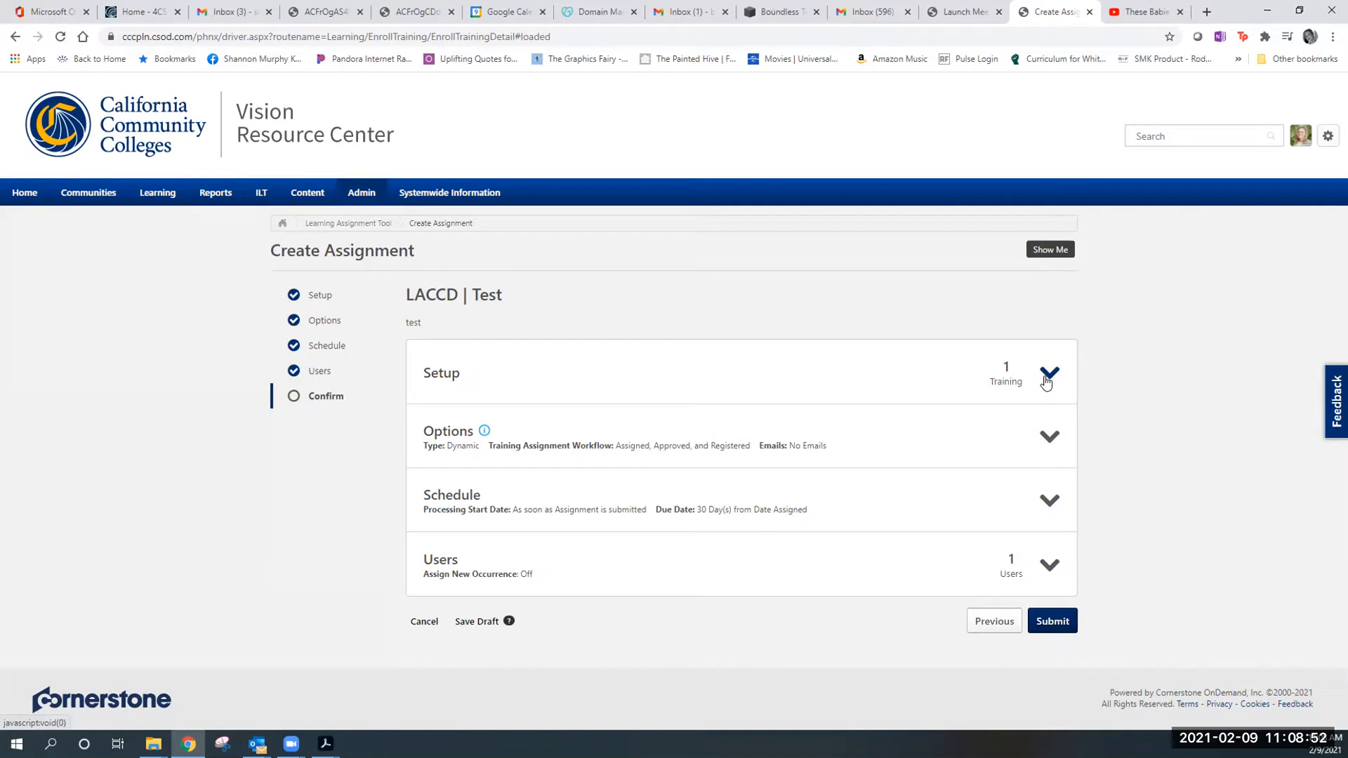
Expand the Setup, Options, Schedule and Users sections of the confirmation summary and review their details.
left_click(1048, 378)
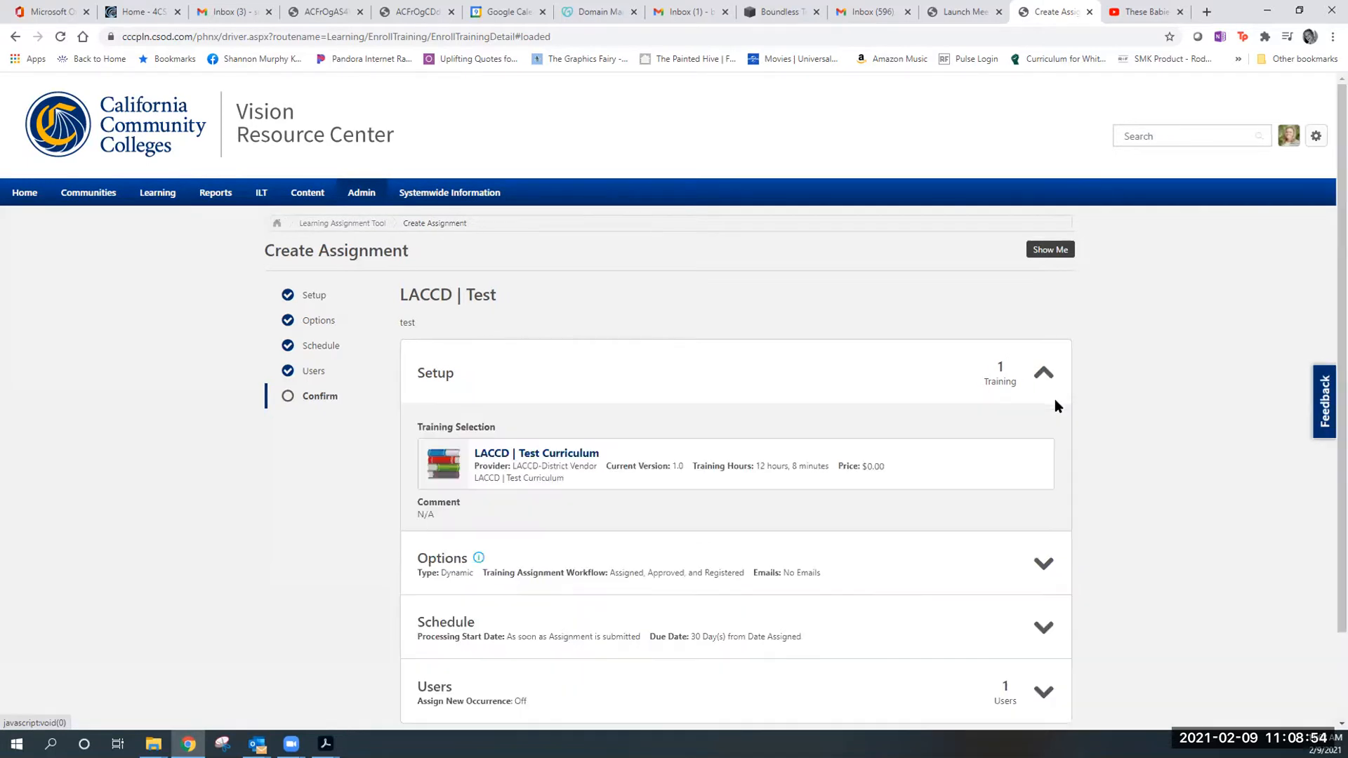
scroll(1038, 436, "down", 2)
left_click(1039, 464)
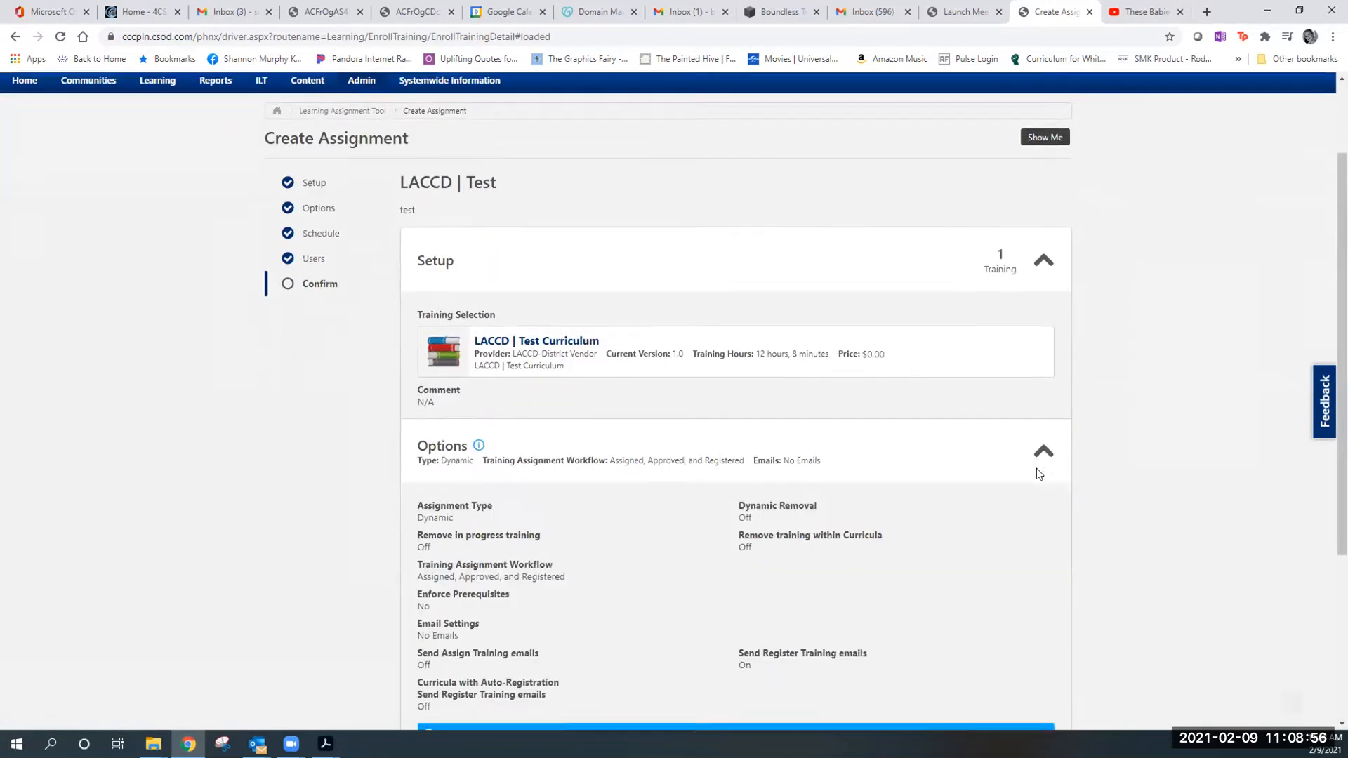
scroll(1038, 526, "down", 4)
left_click(1039, 525)
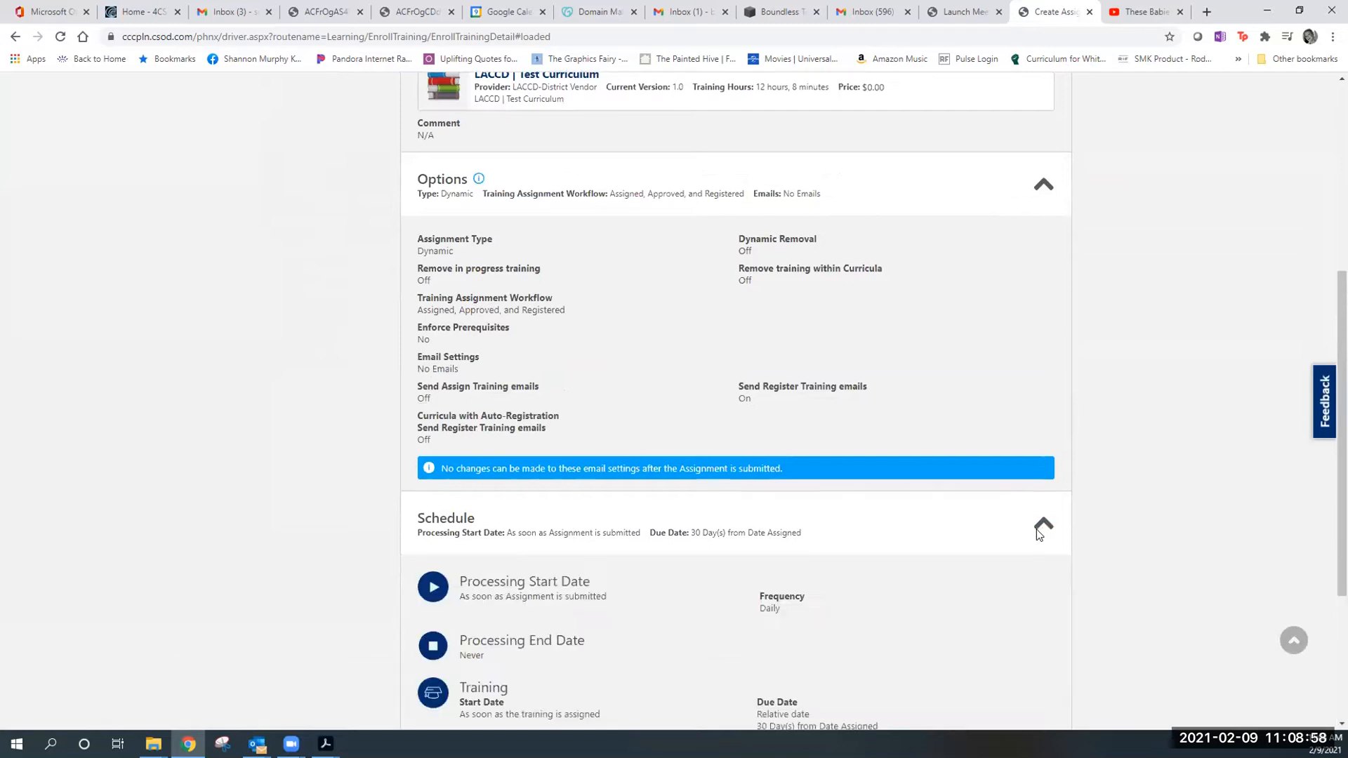
scroll(1038, 562, "down", 4)
left_click(1040, 591)
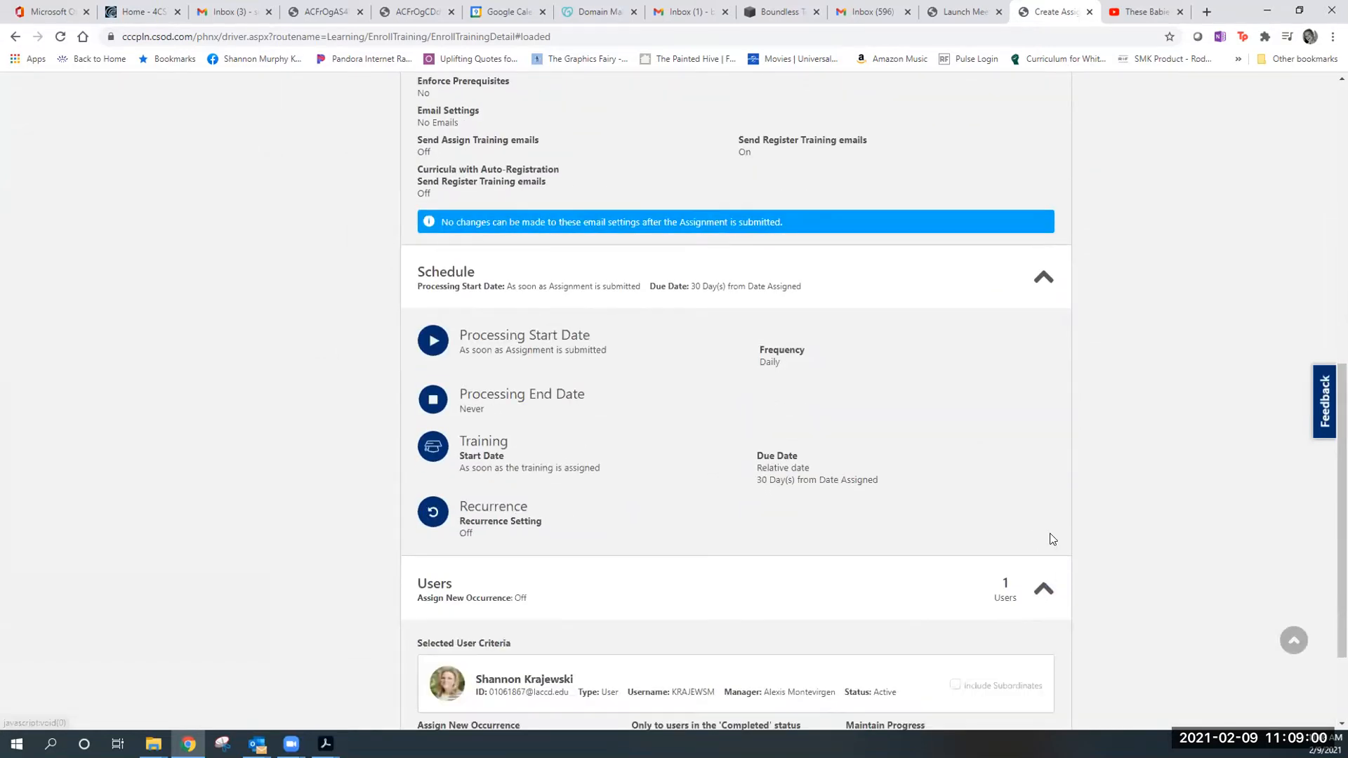
scroll(1052, 538, "down", 2)
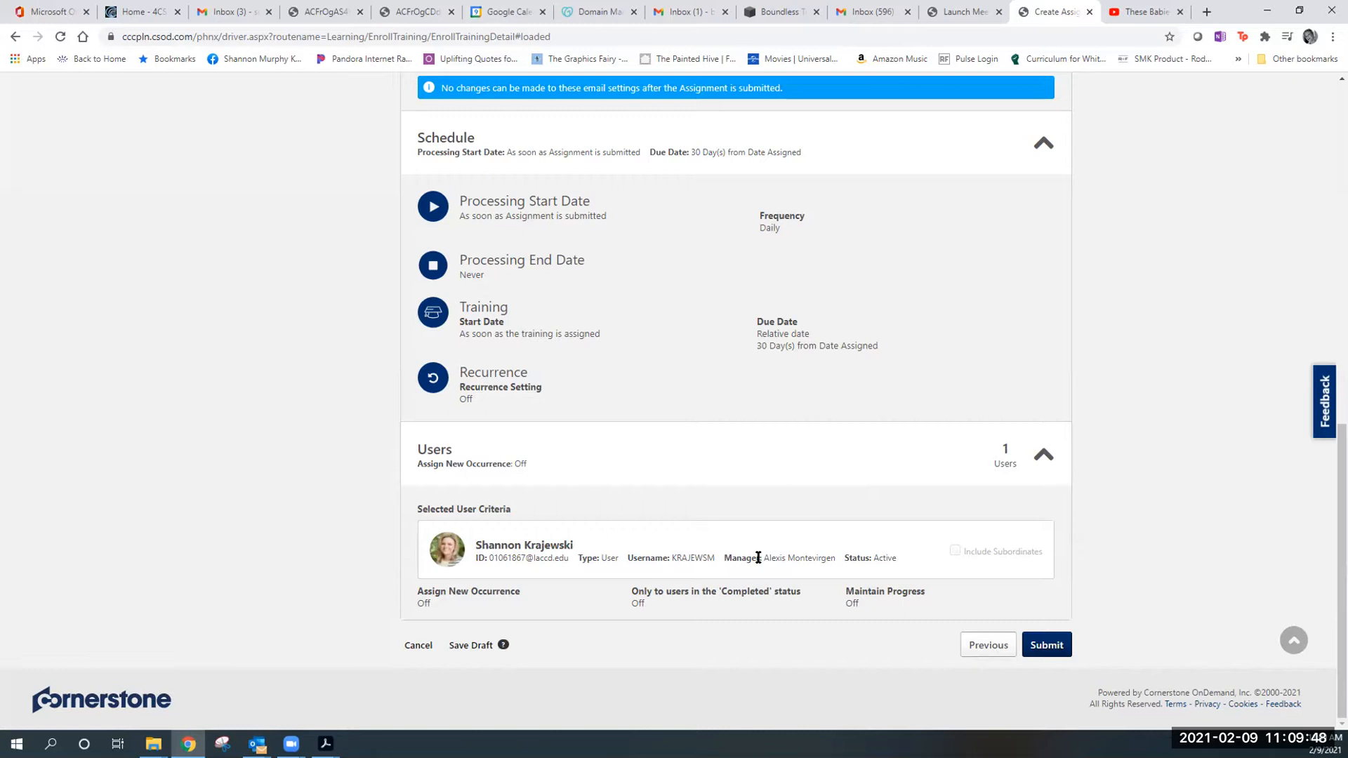
Save the LACCD | Test assignment as a draft and check its entry and available actions in the assignments list.
left_click(473, 649)
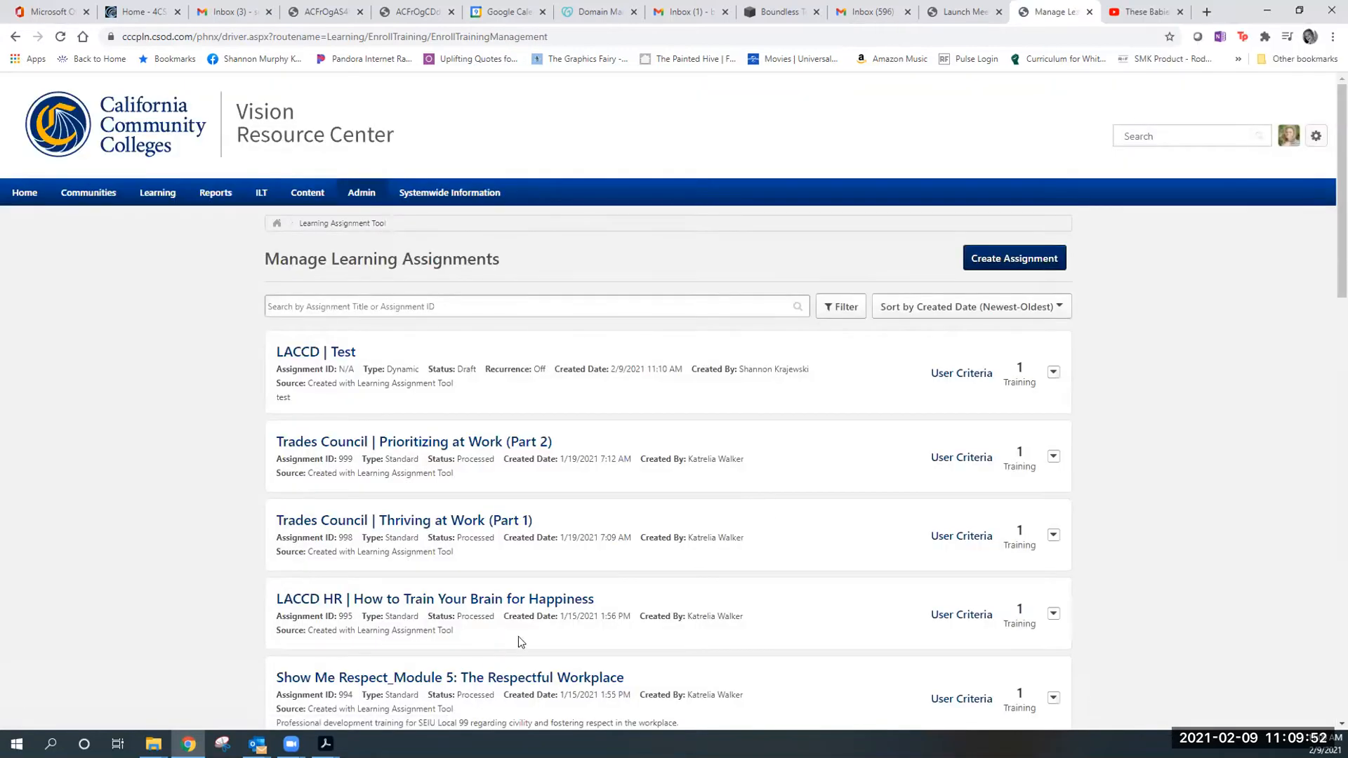
left_click(1052, 370)
scroll(1191, 413, "down", 4)
scroll(1191, 413, "up", 4)
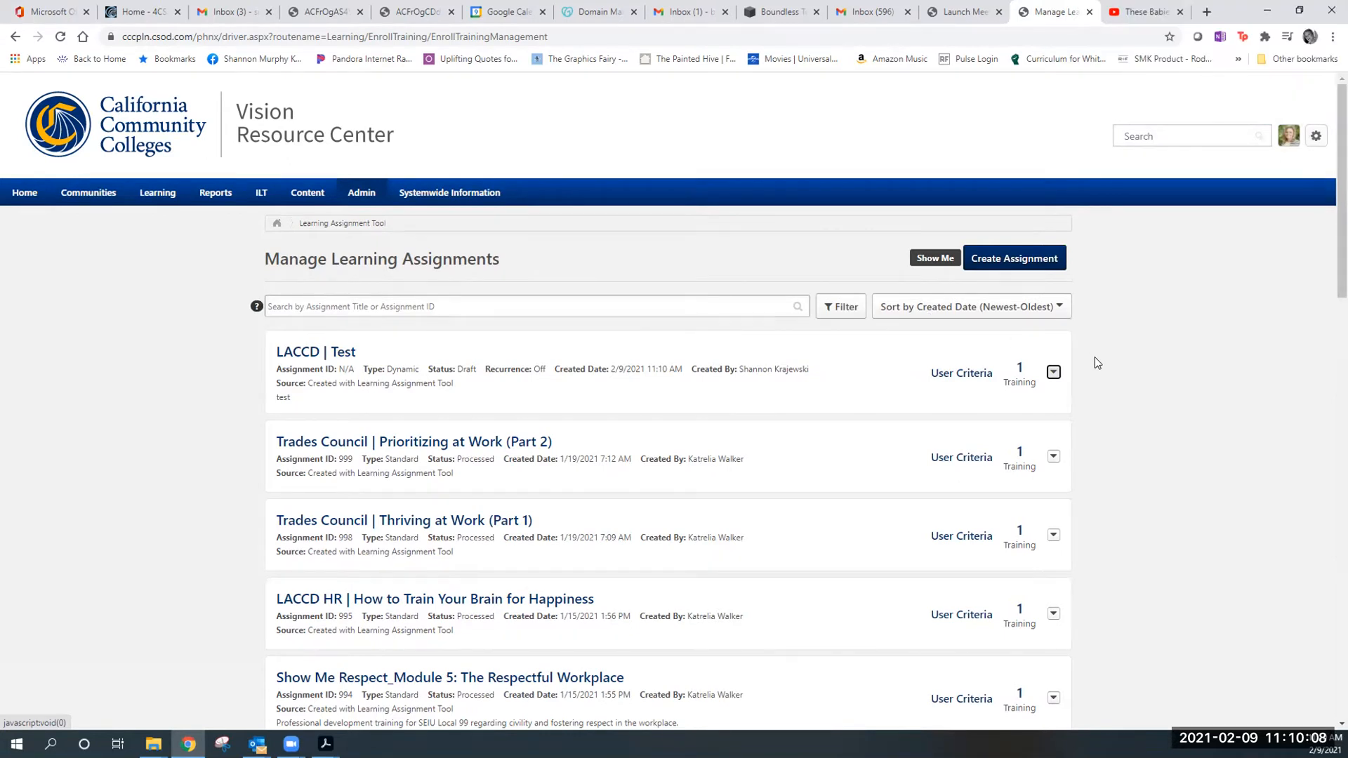
scroll(1095, 355, "down", 4)
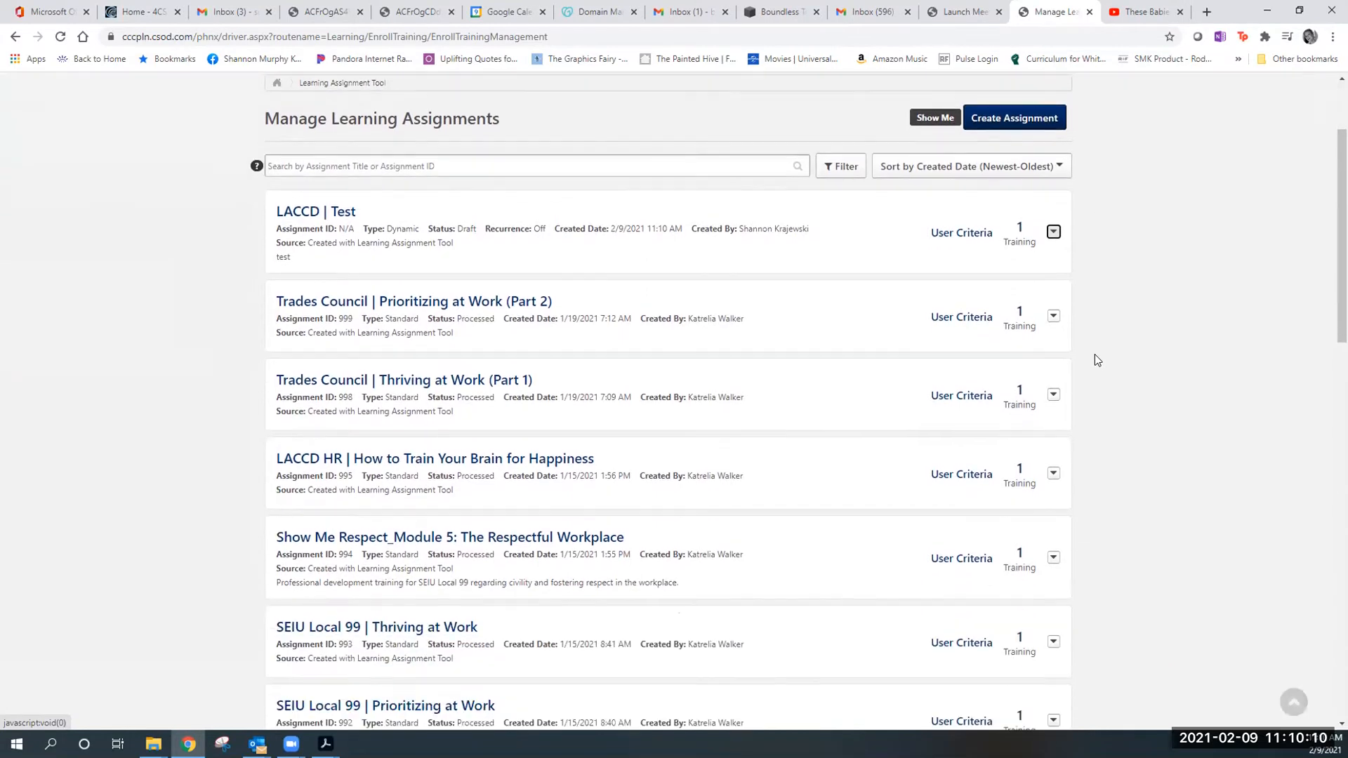
scroll(1095, 354, "up", 4)
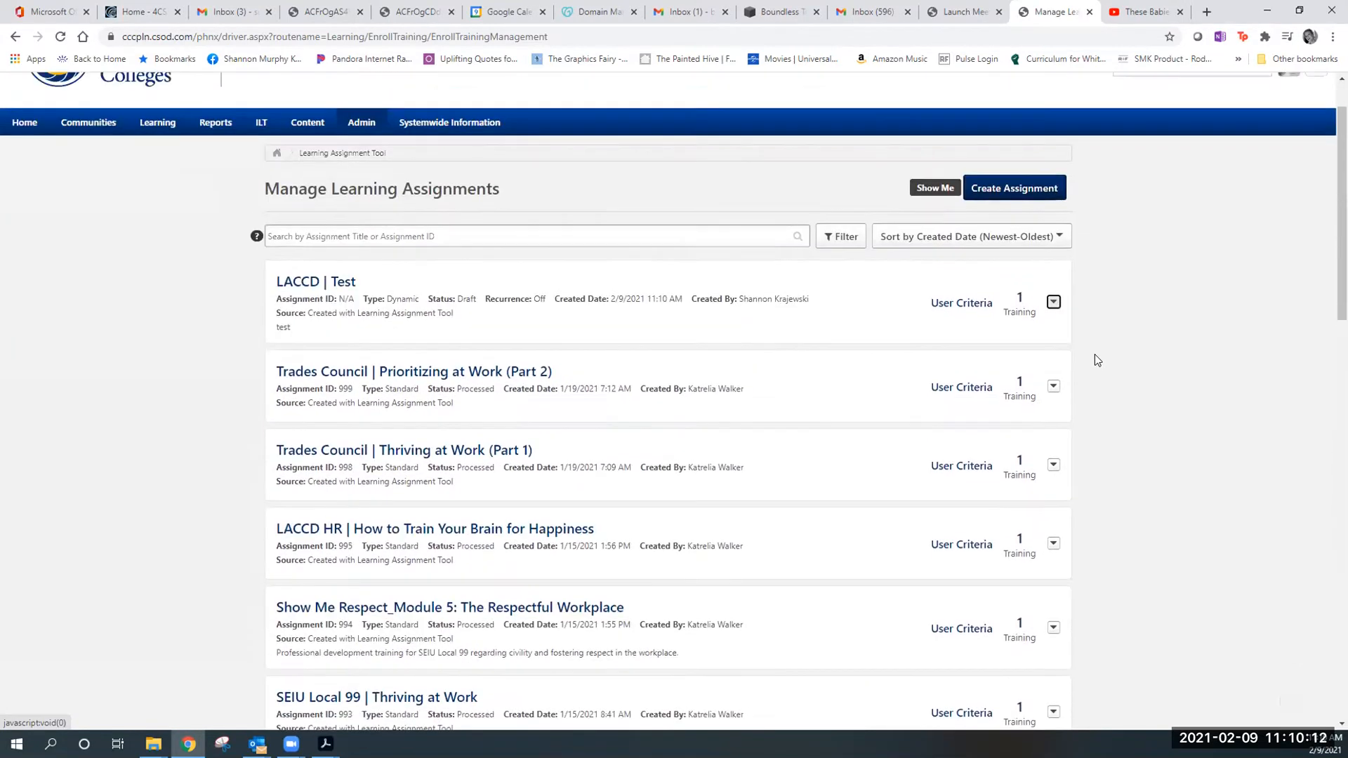